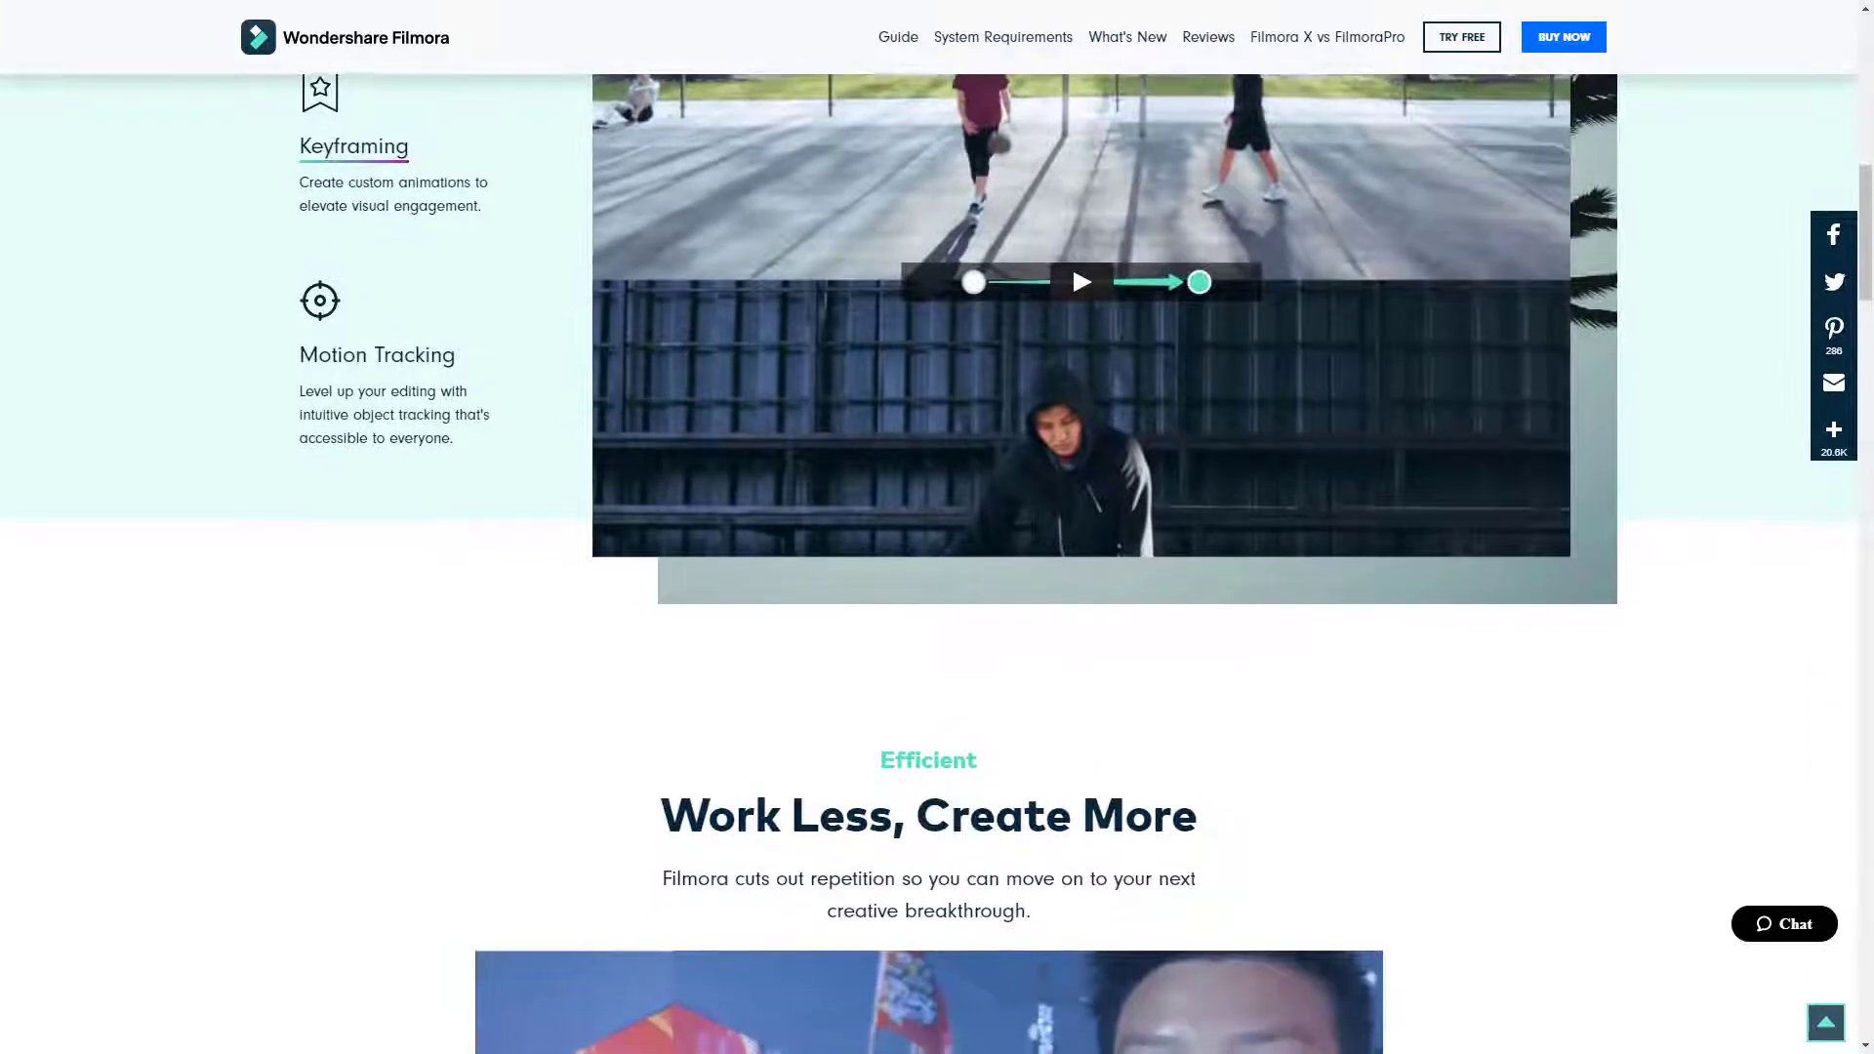
Read through the Filmora product page's feature sections, from Keyframing and Motion Tracking through Work Less, Create More to Find Fun in Every Click
scroll(929, 563, down, 1)
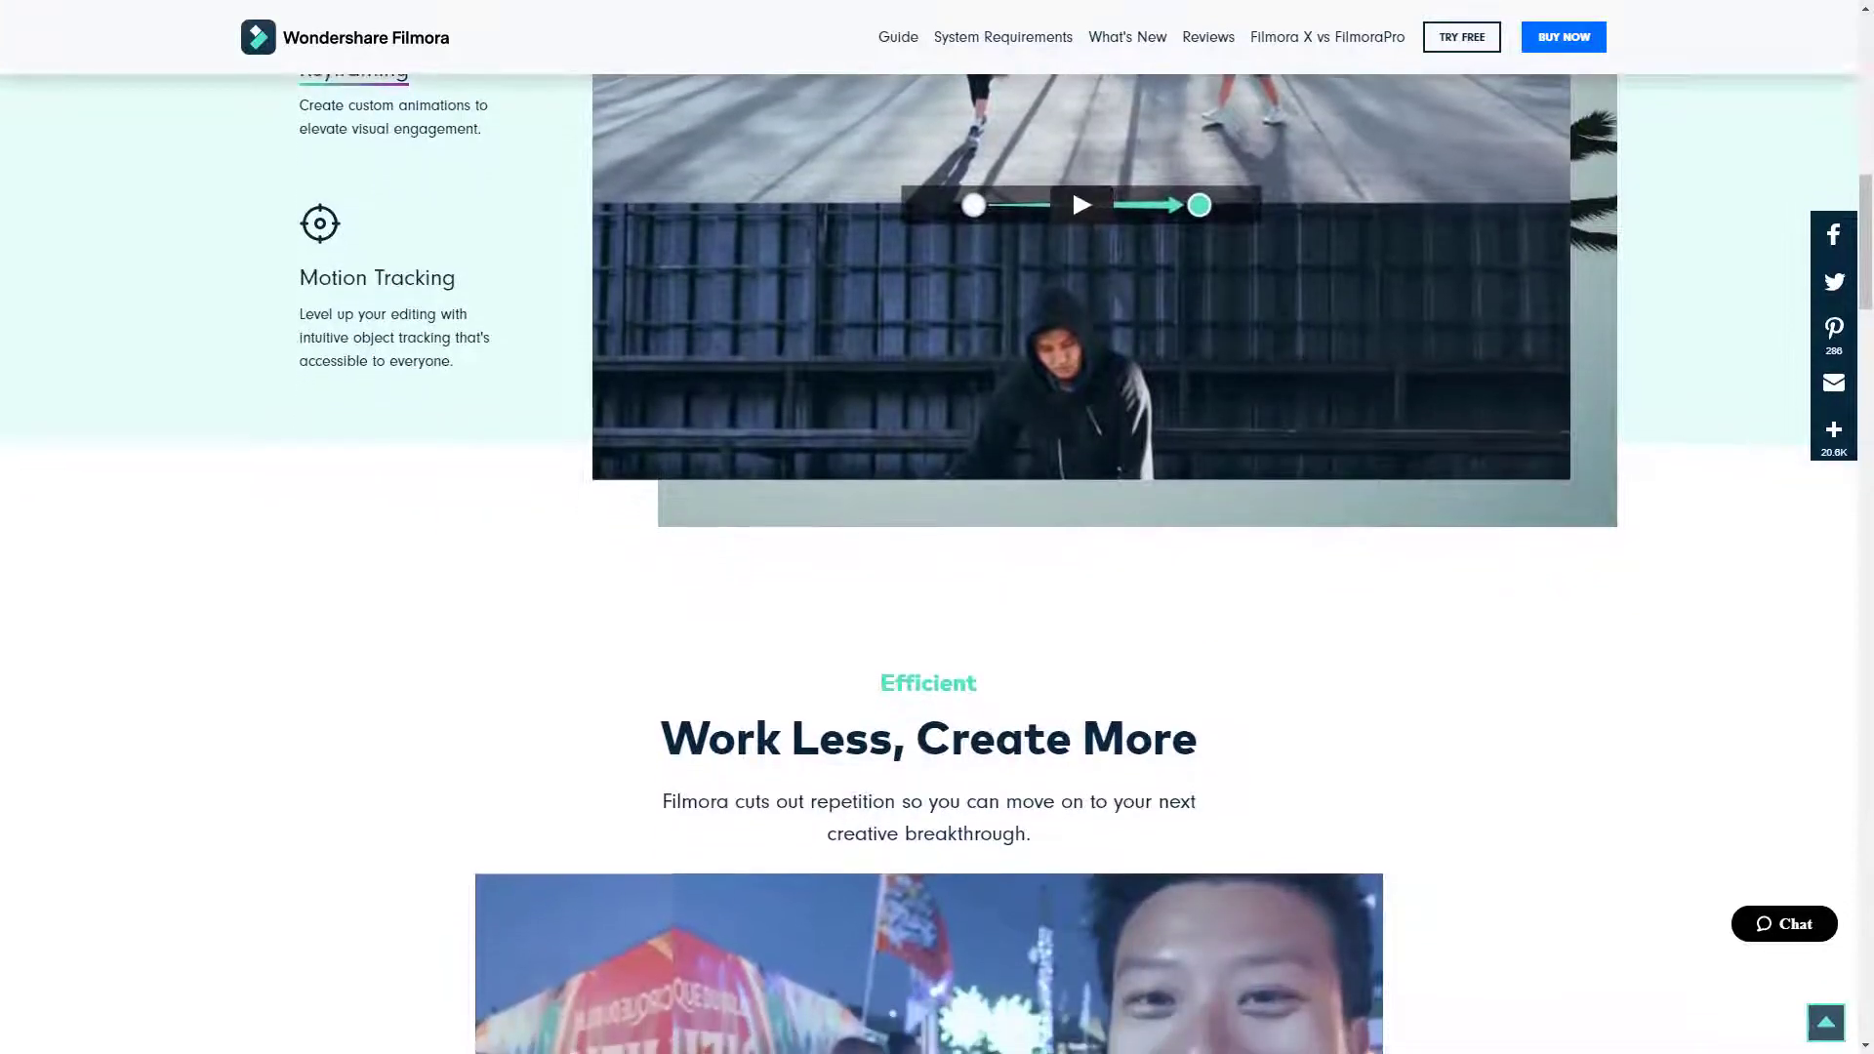
scroll(929, 563, down, 1)
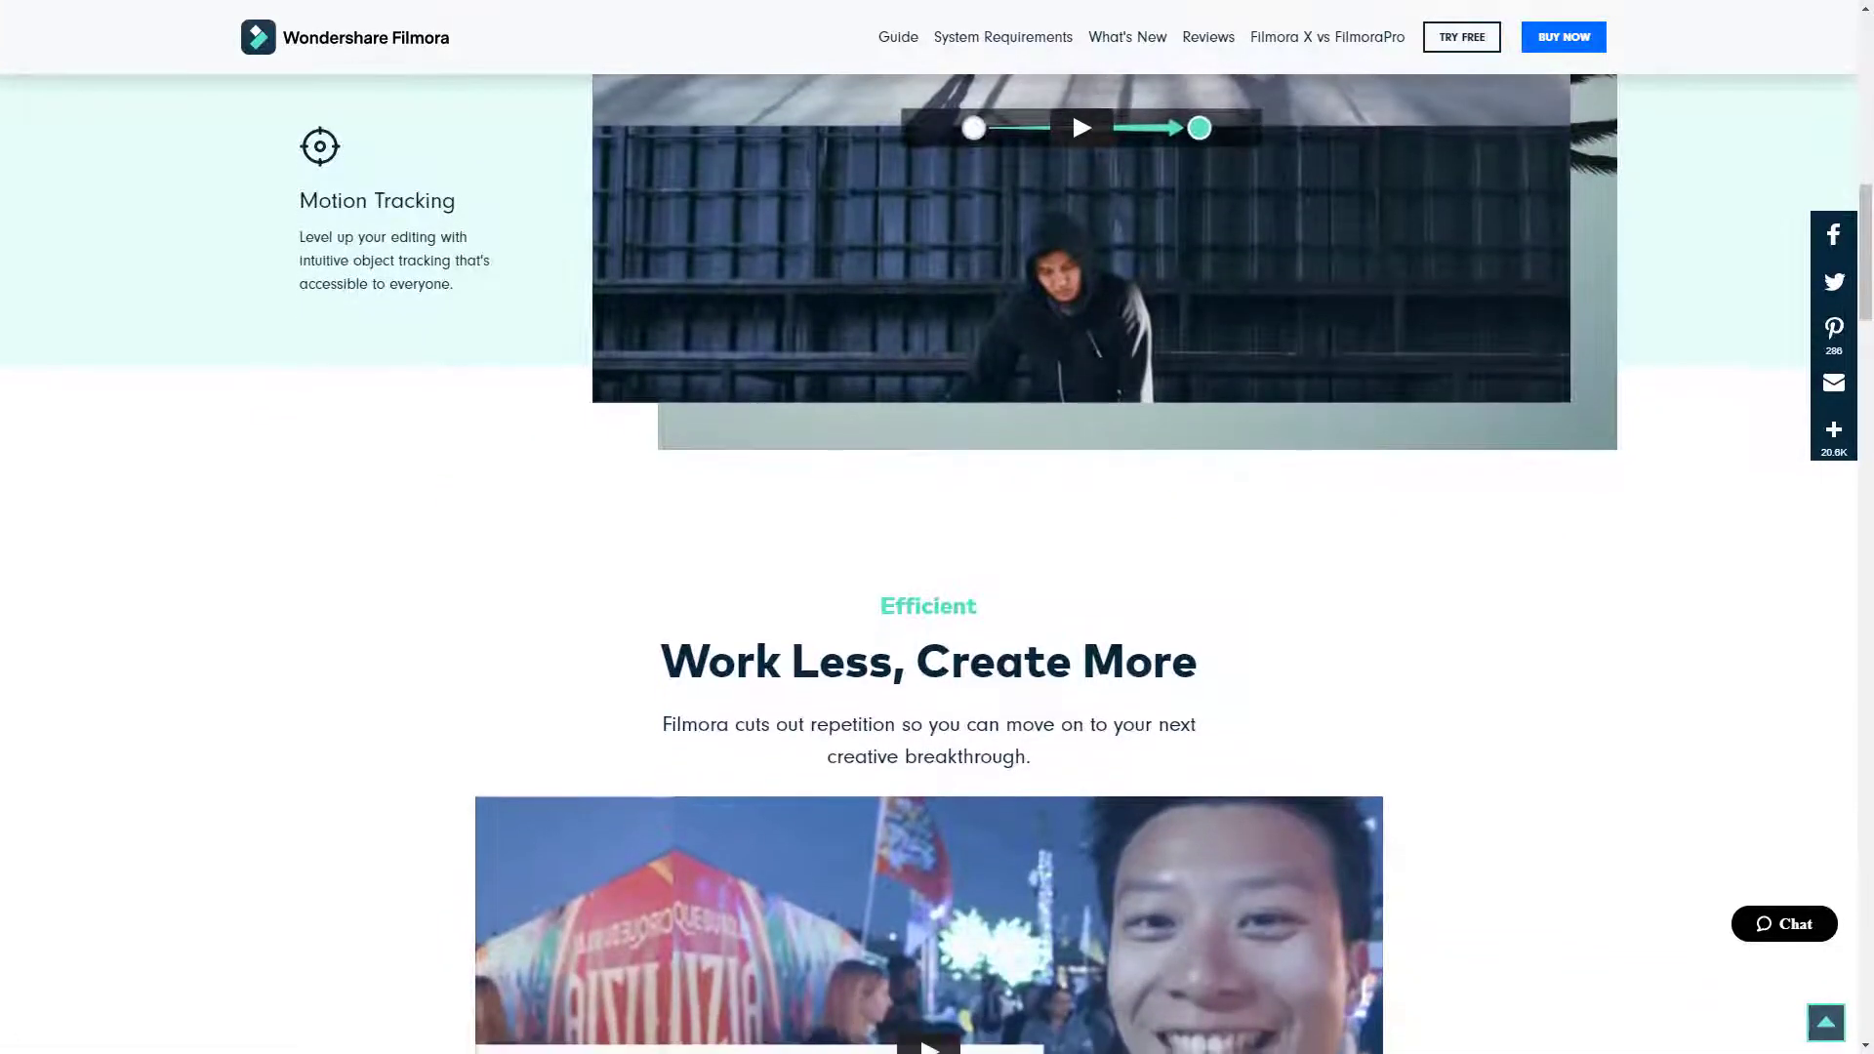
scroll(929, 563, down, 1)
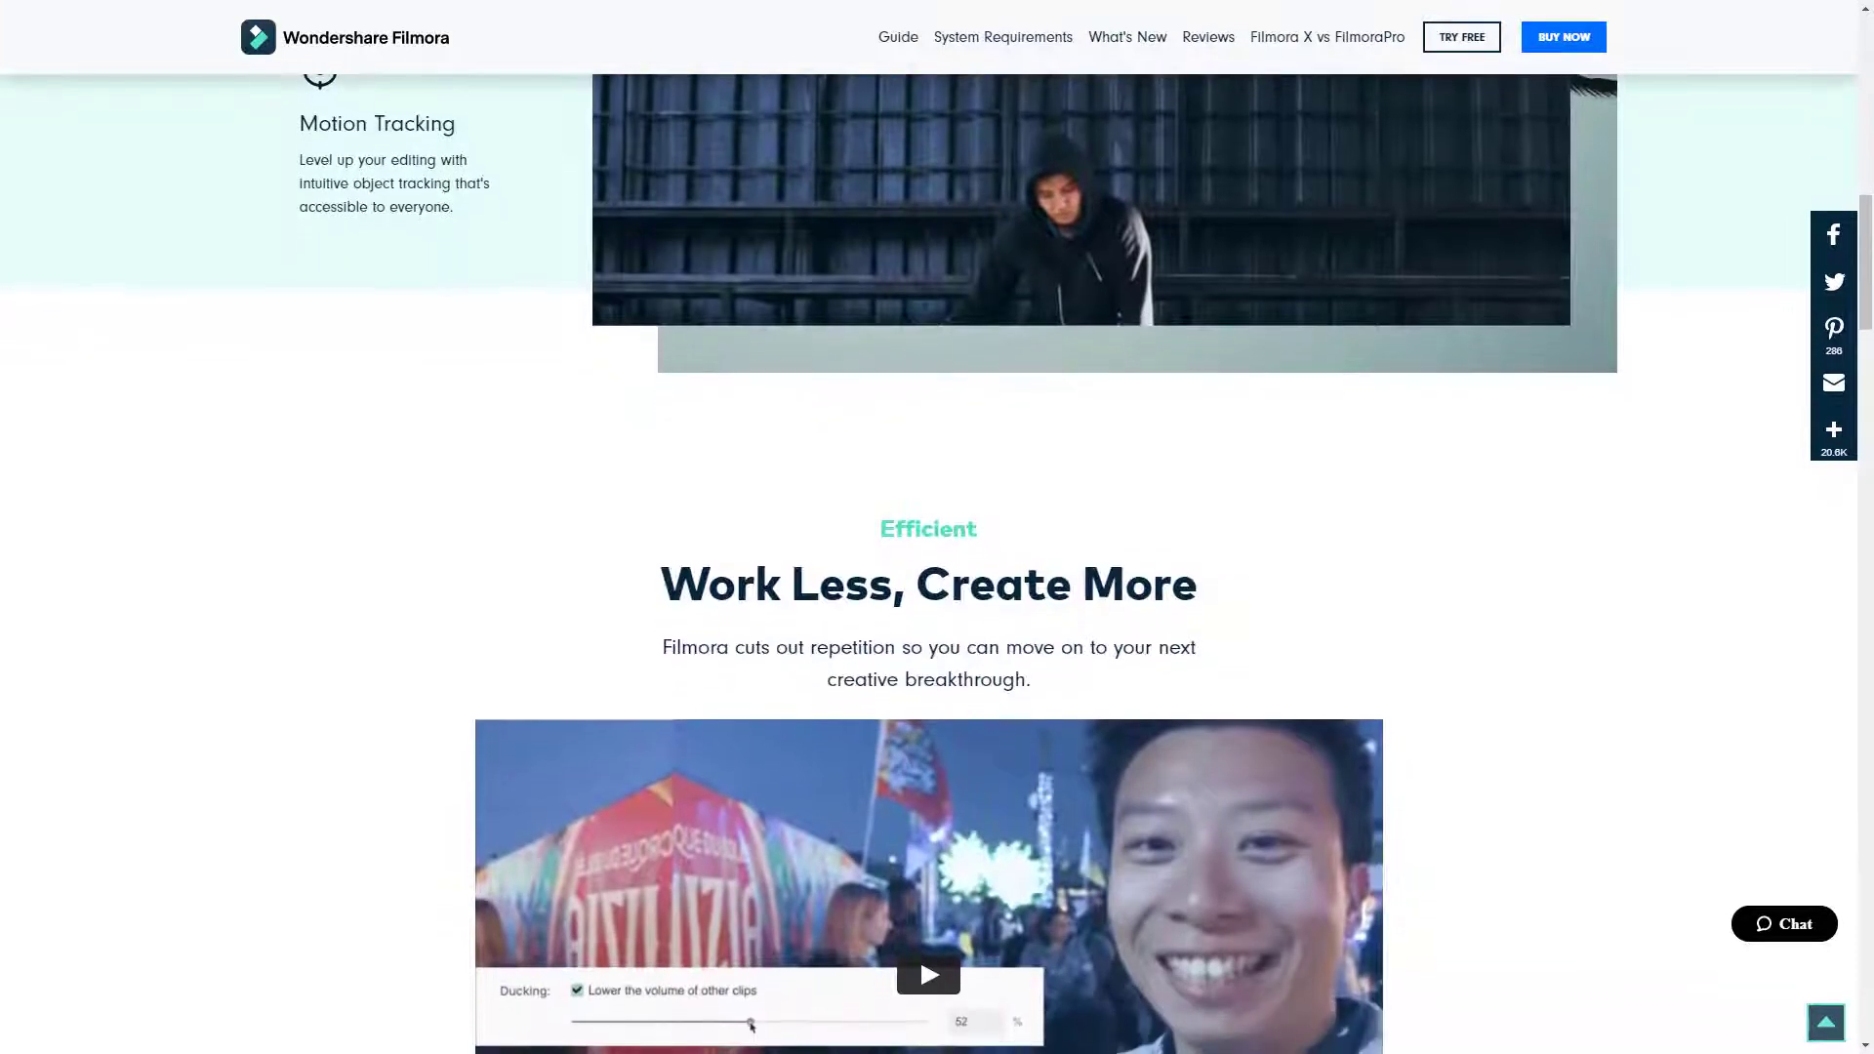
scroll(929, 563, down, 1)
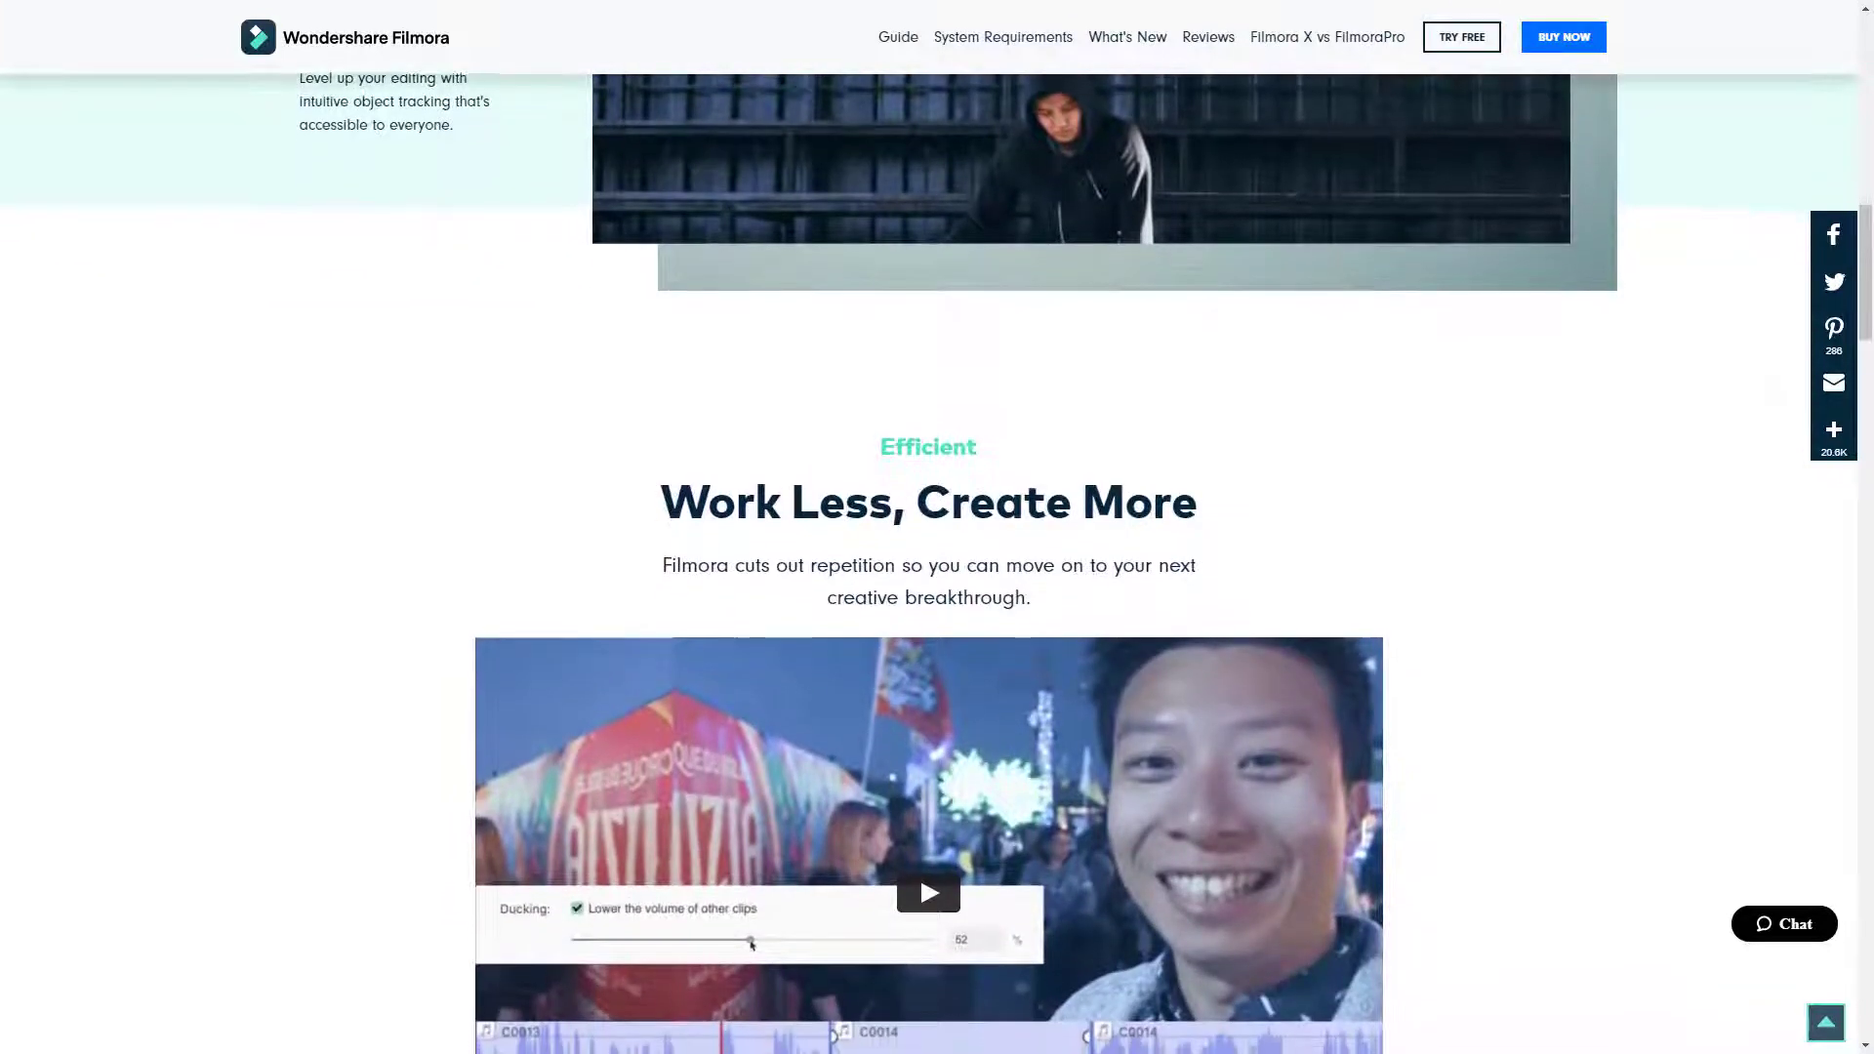
scroll(929, 563, down, 1)
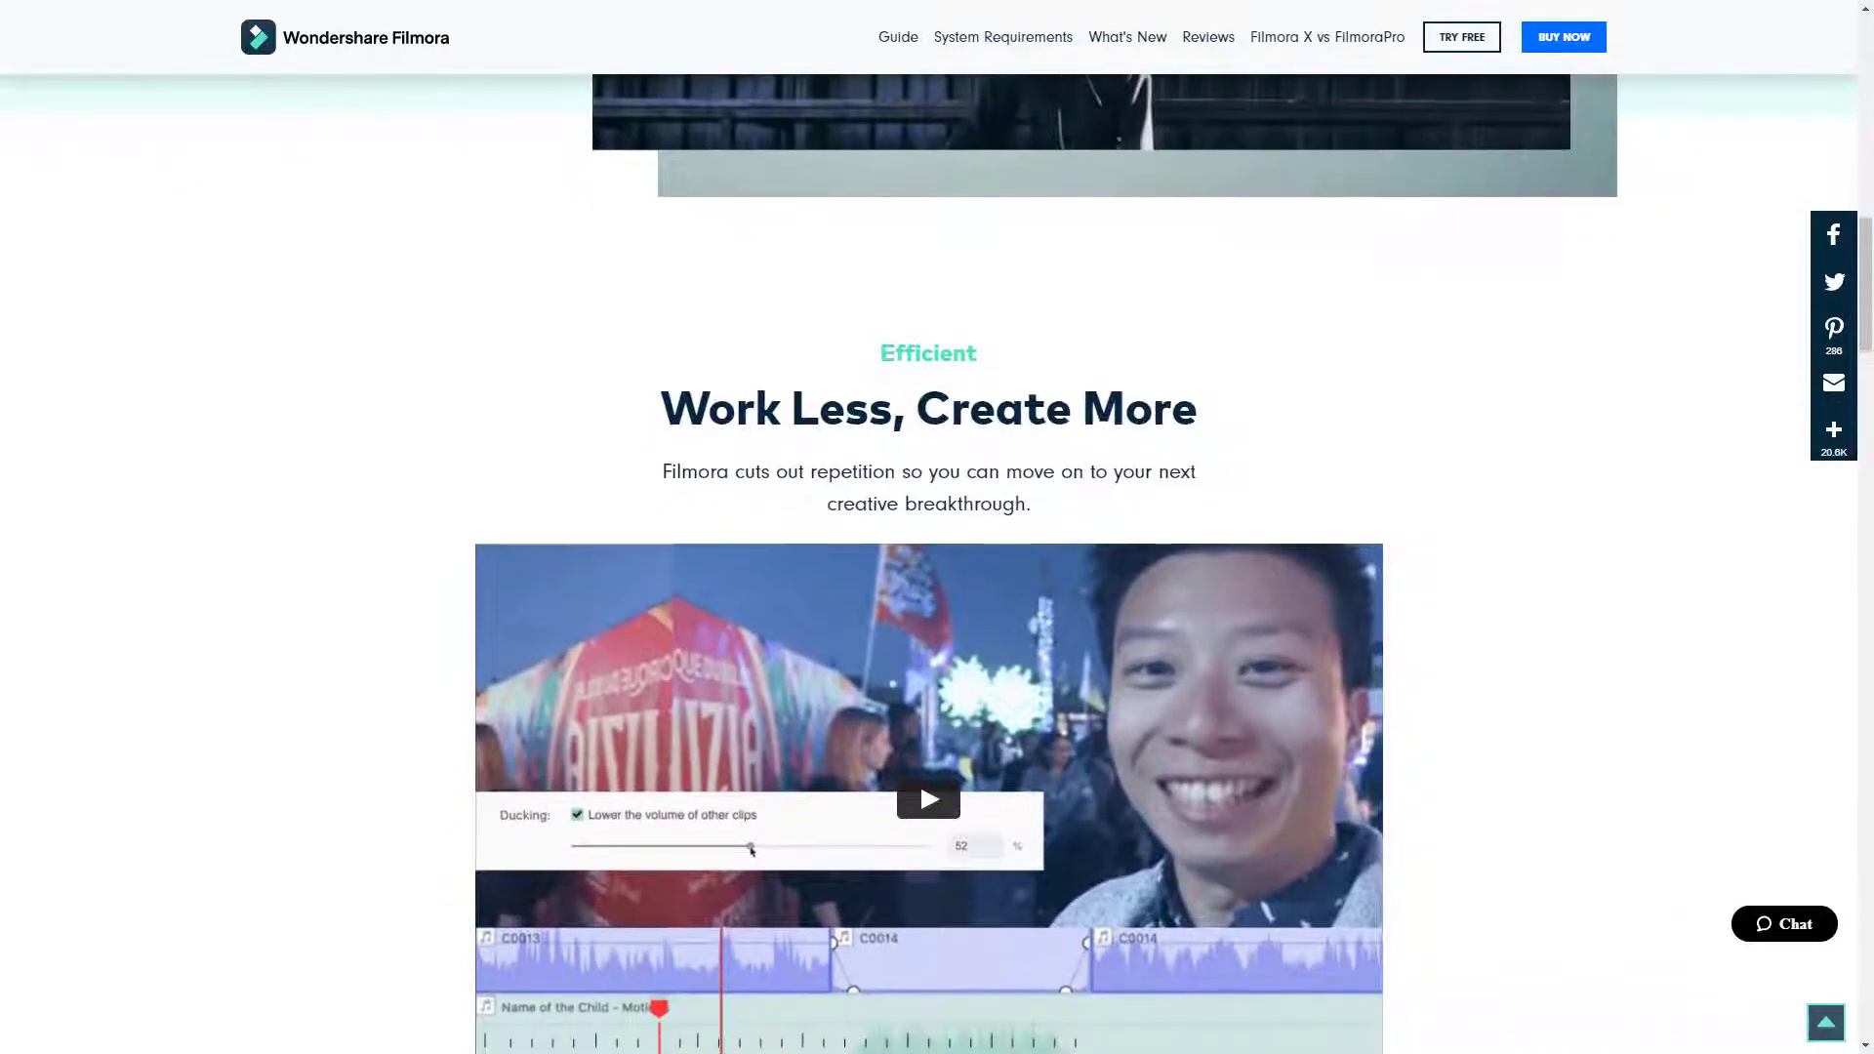
scroll(929, 563, down, 1)
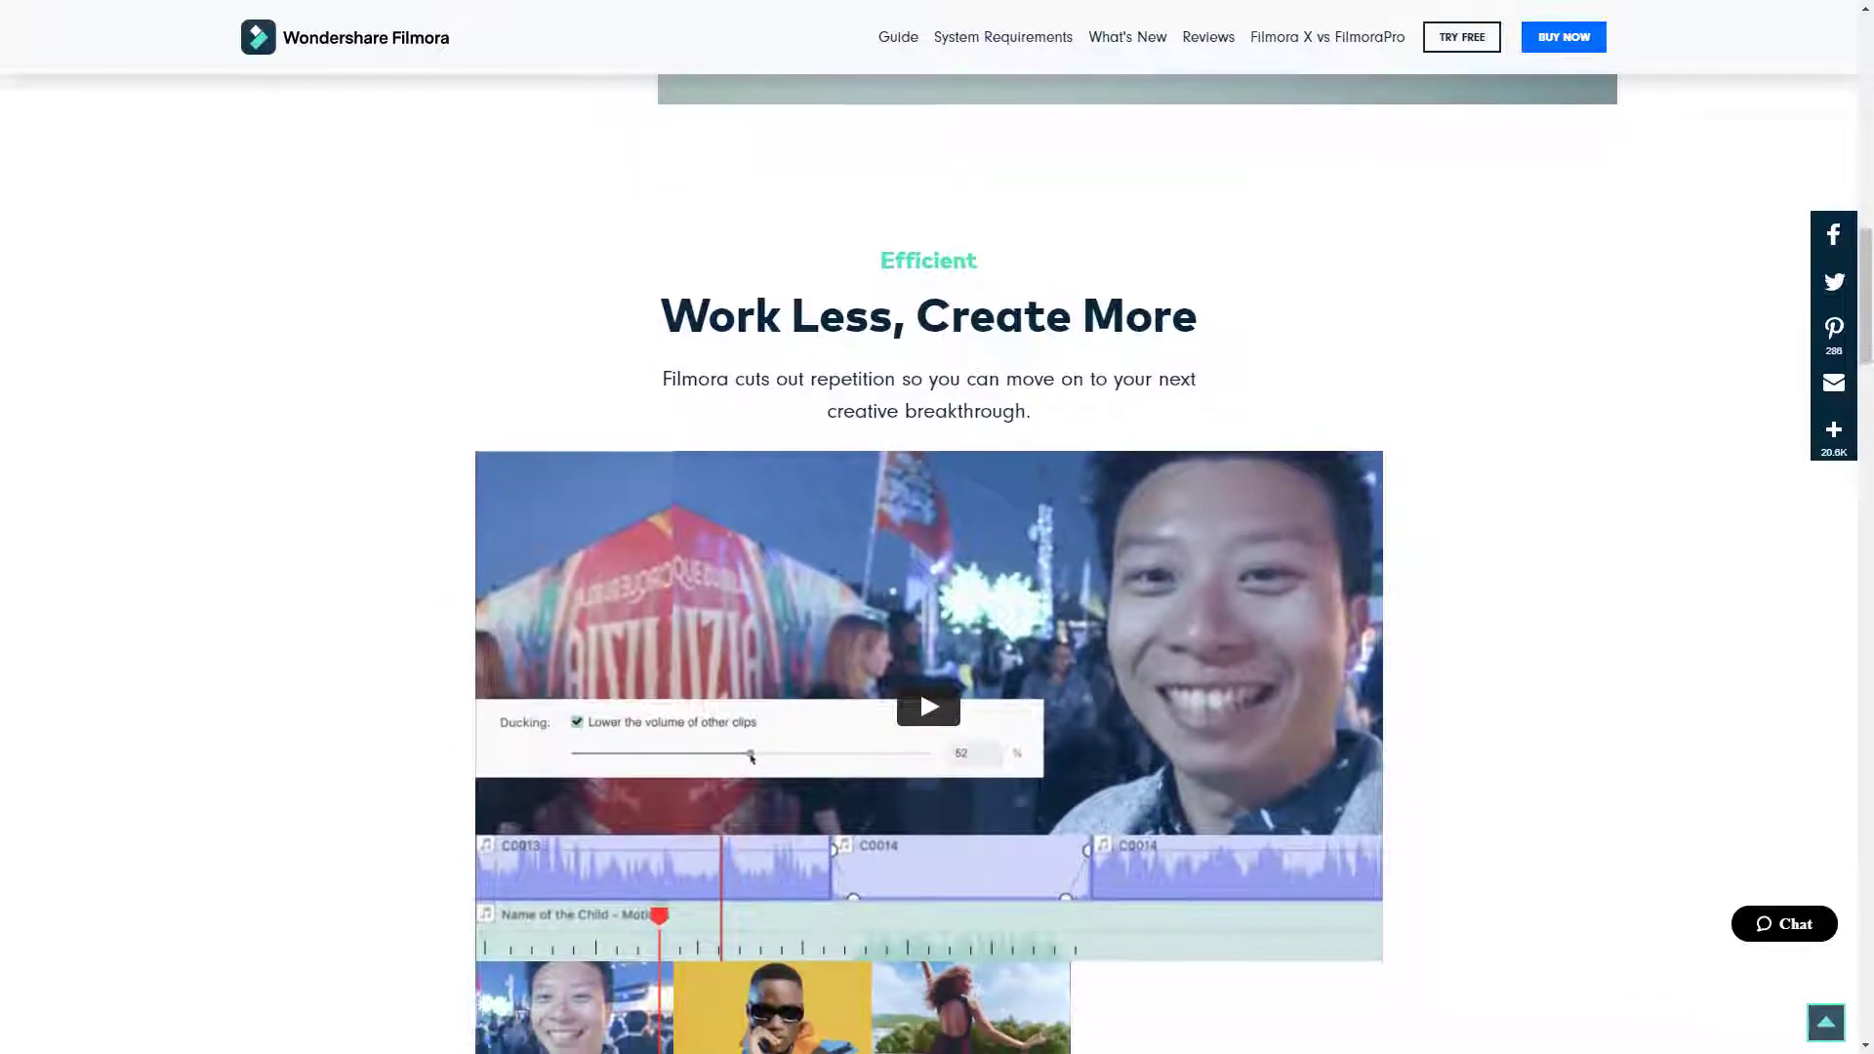
scroll(929, 563, down, 1)
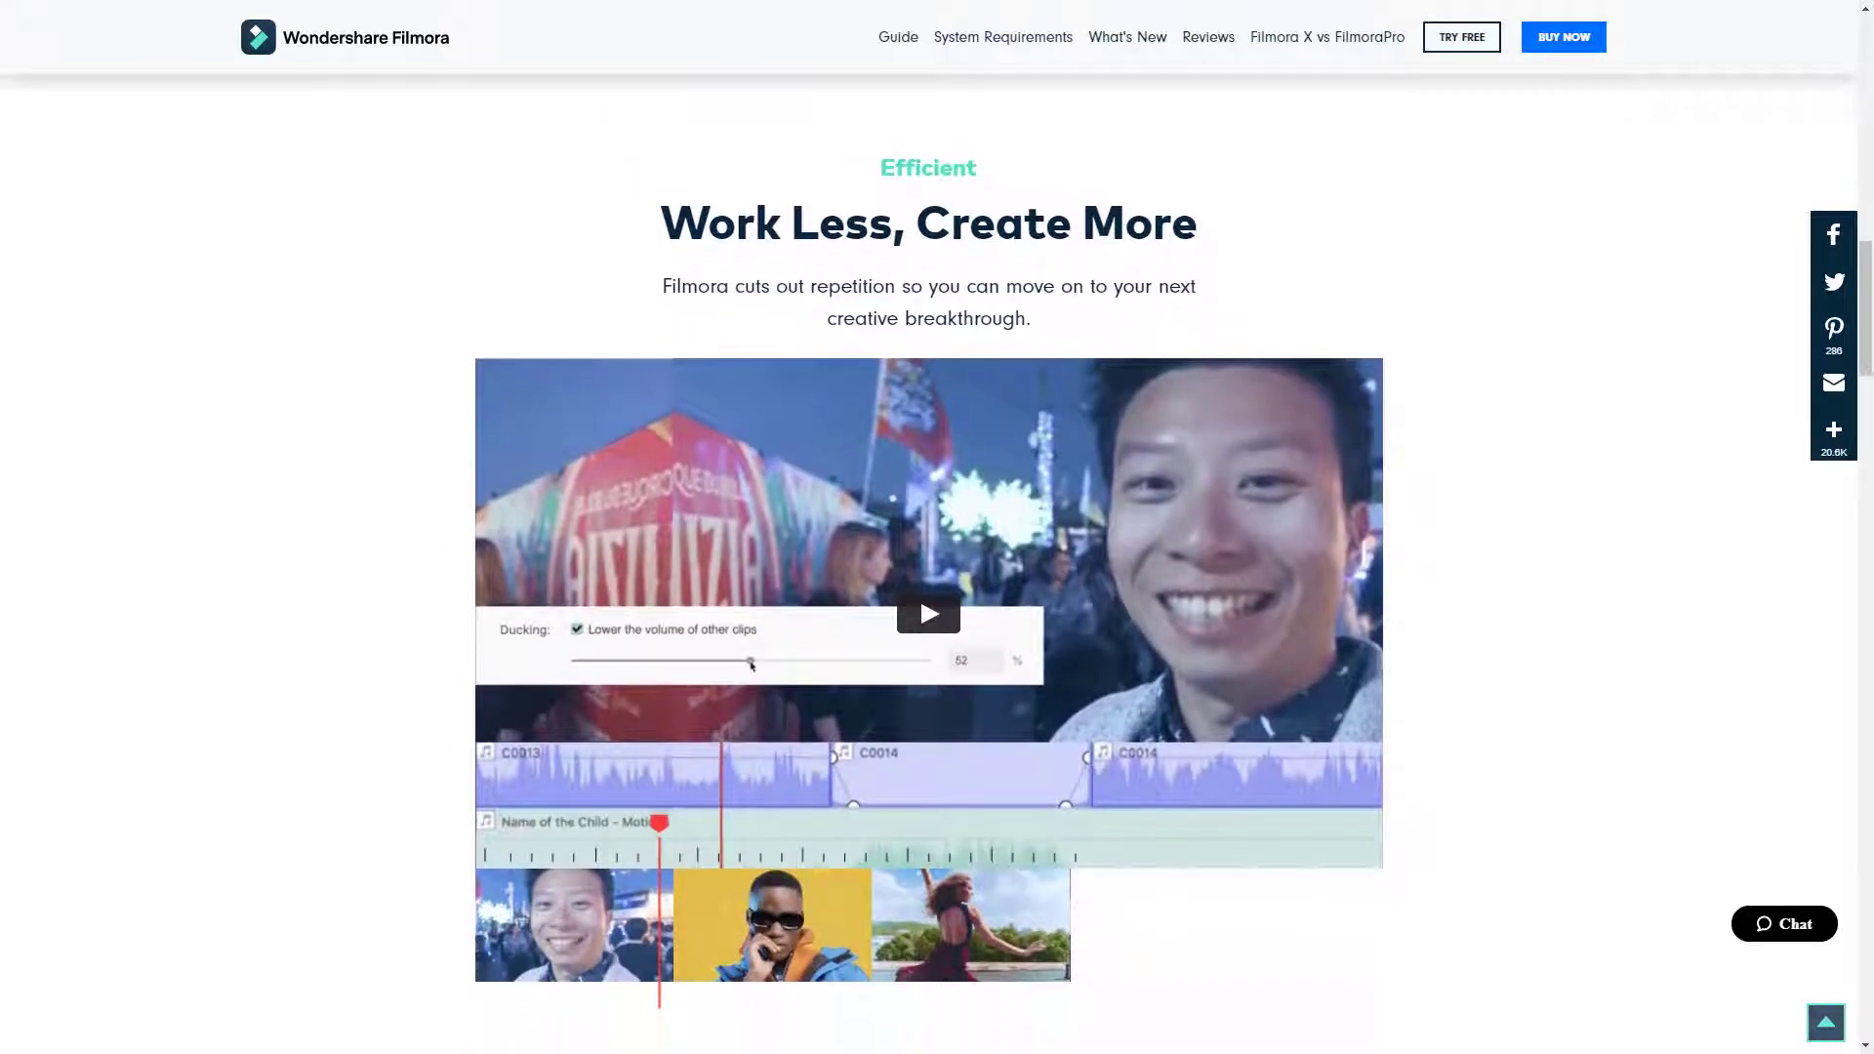
scroll(929, 563, down, 1)
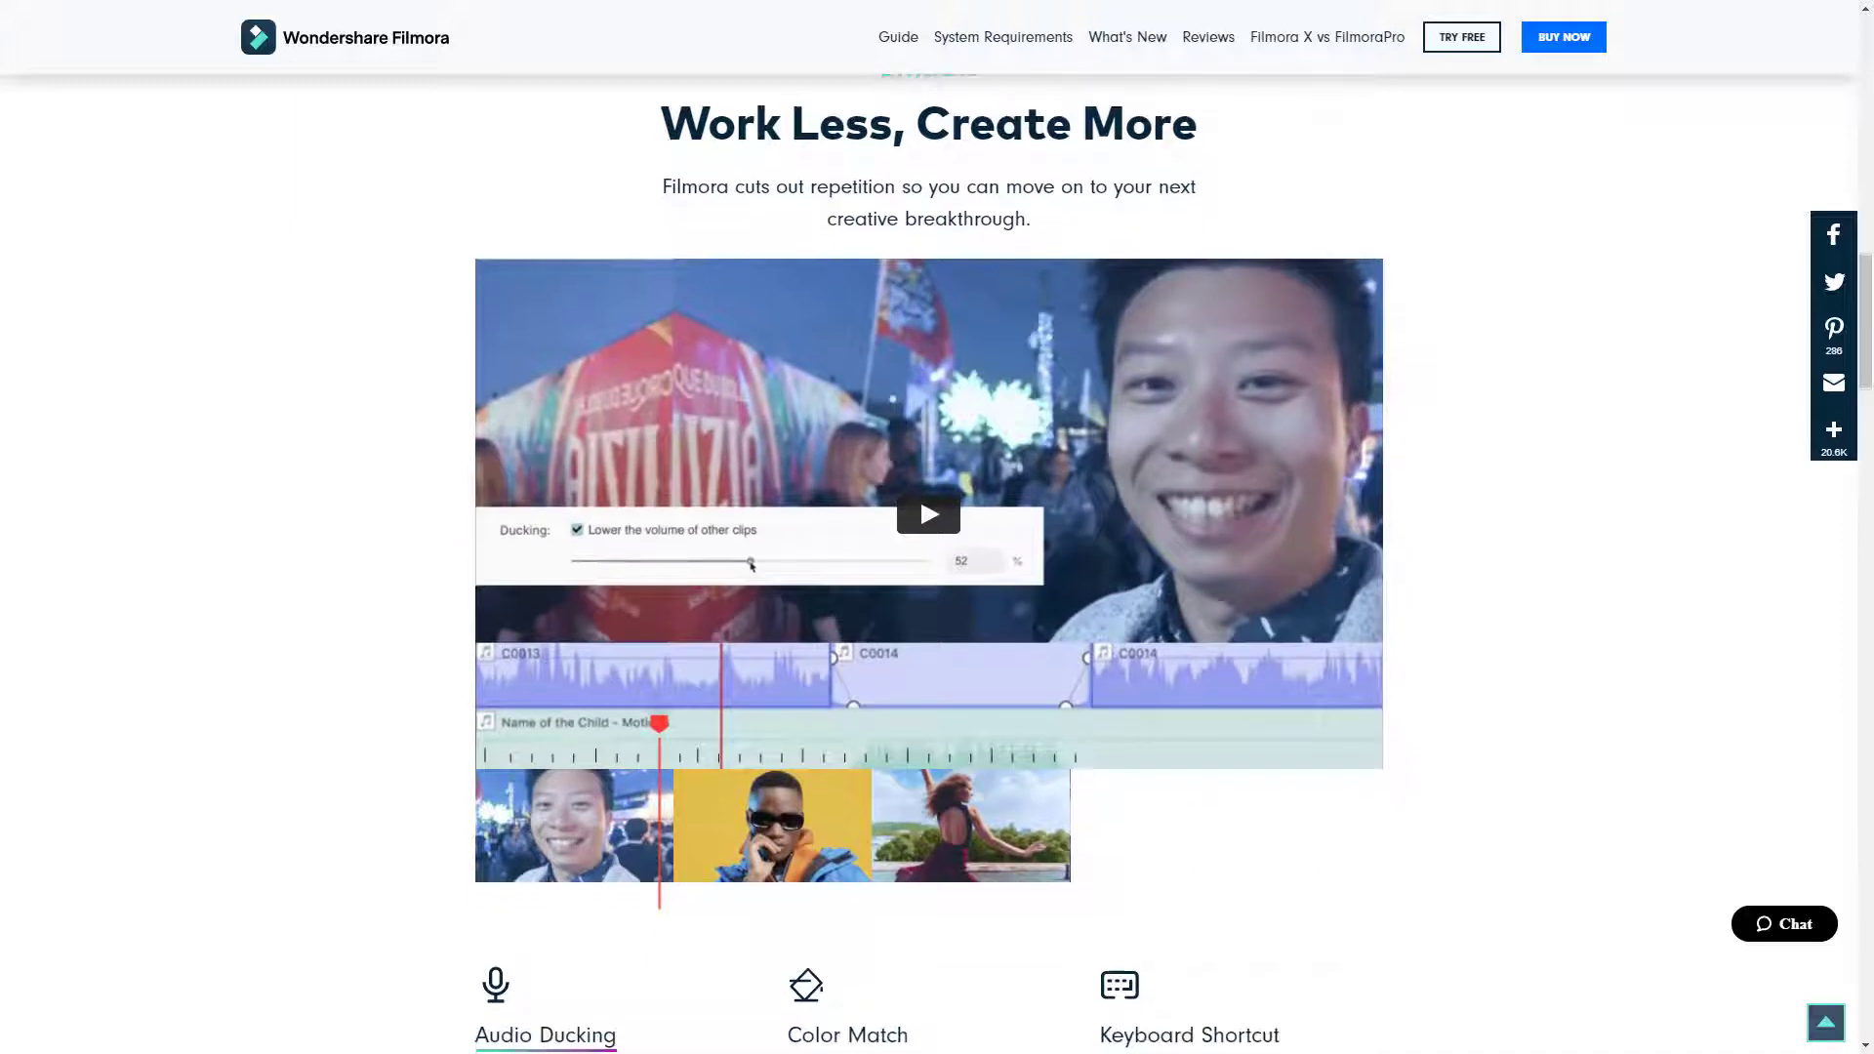
scroll(929, 563, down, 1)
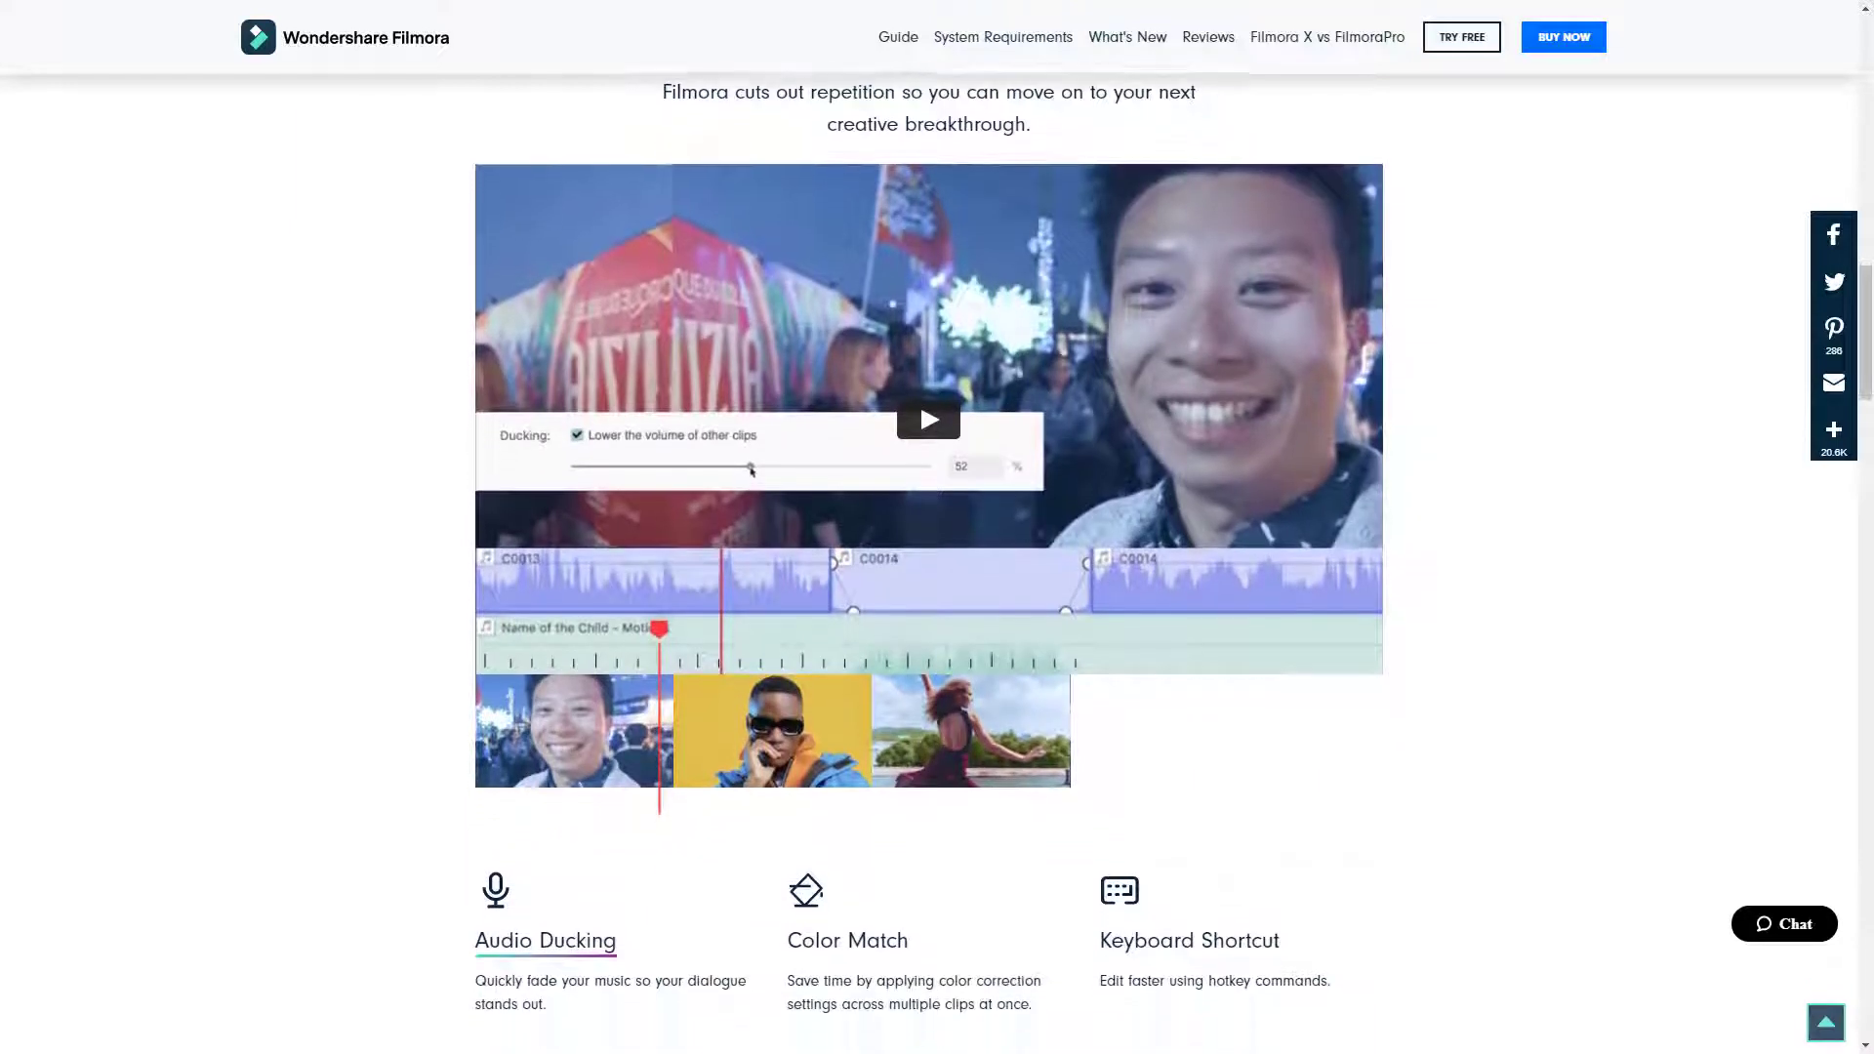
scroll(929, 563, down, 1)
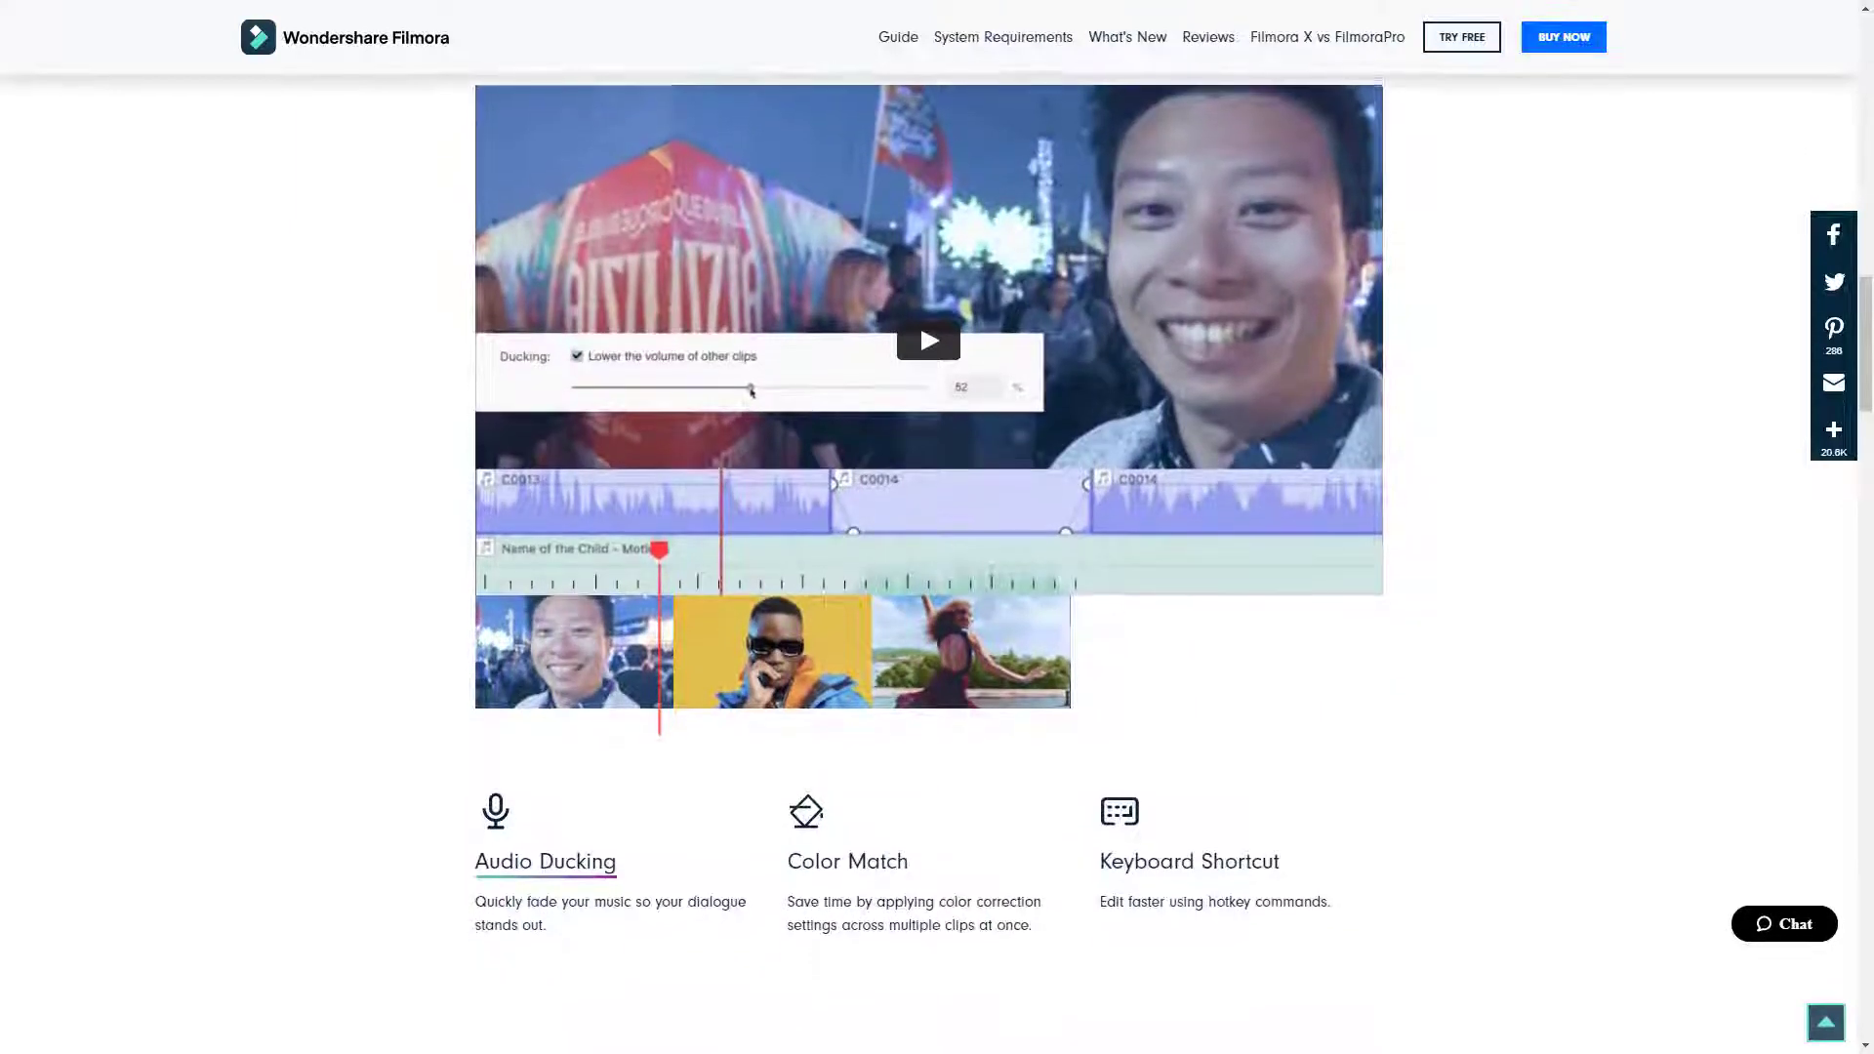
scroll(929, 563, down, 1)
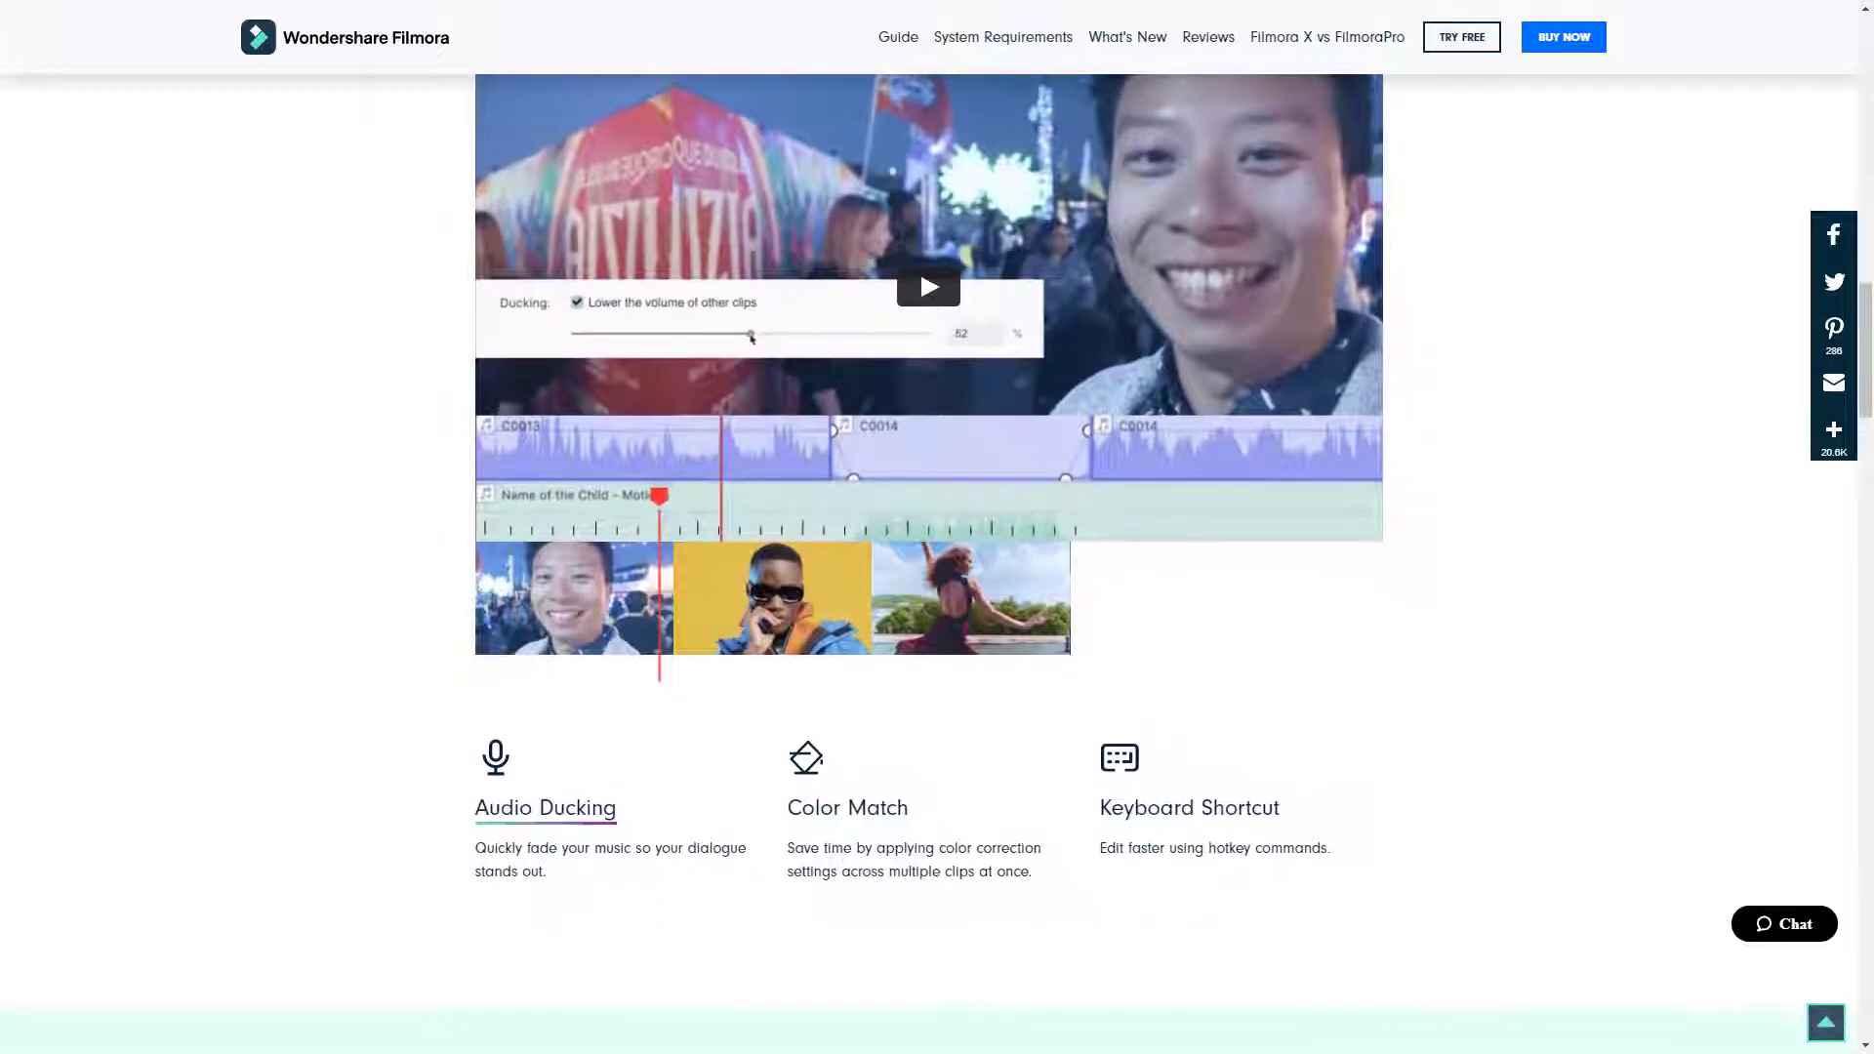
scroll(929, 563, down, 1)
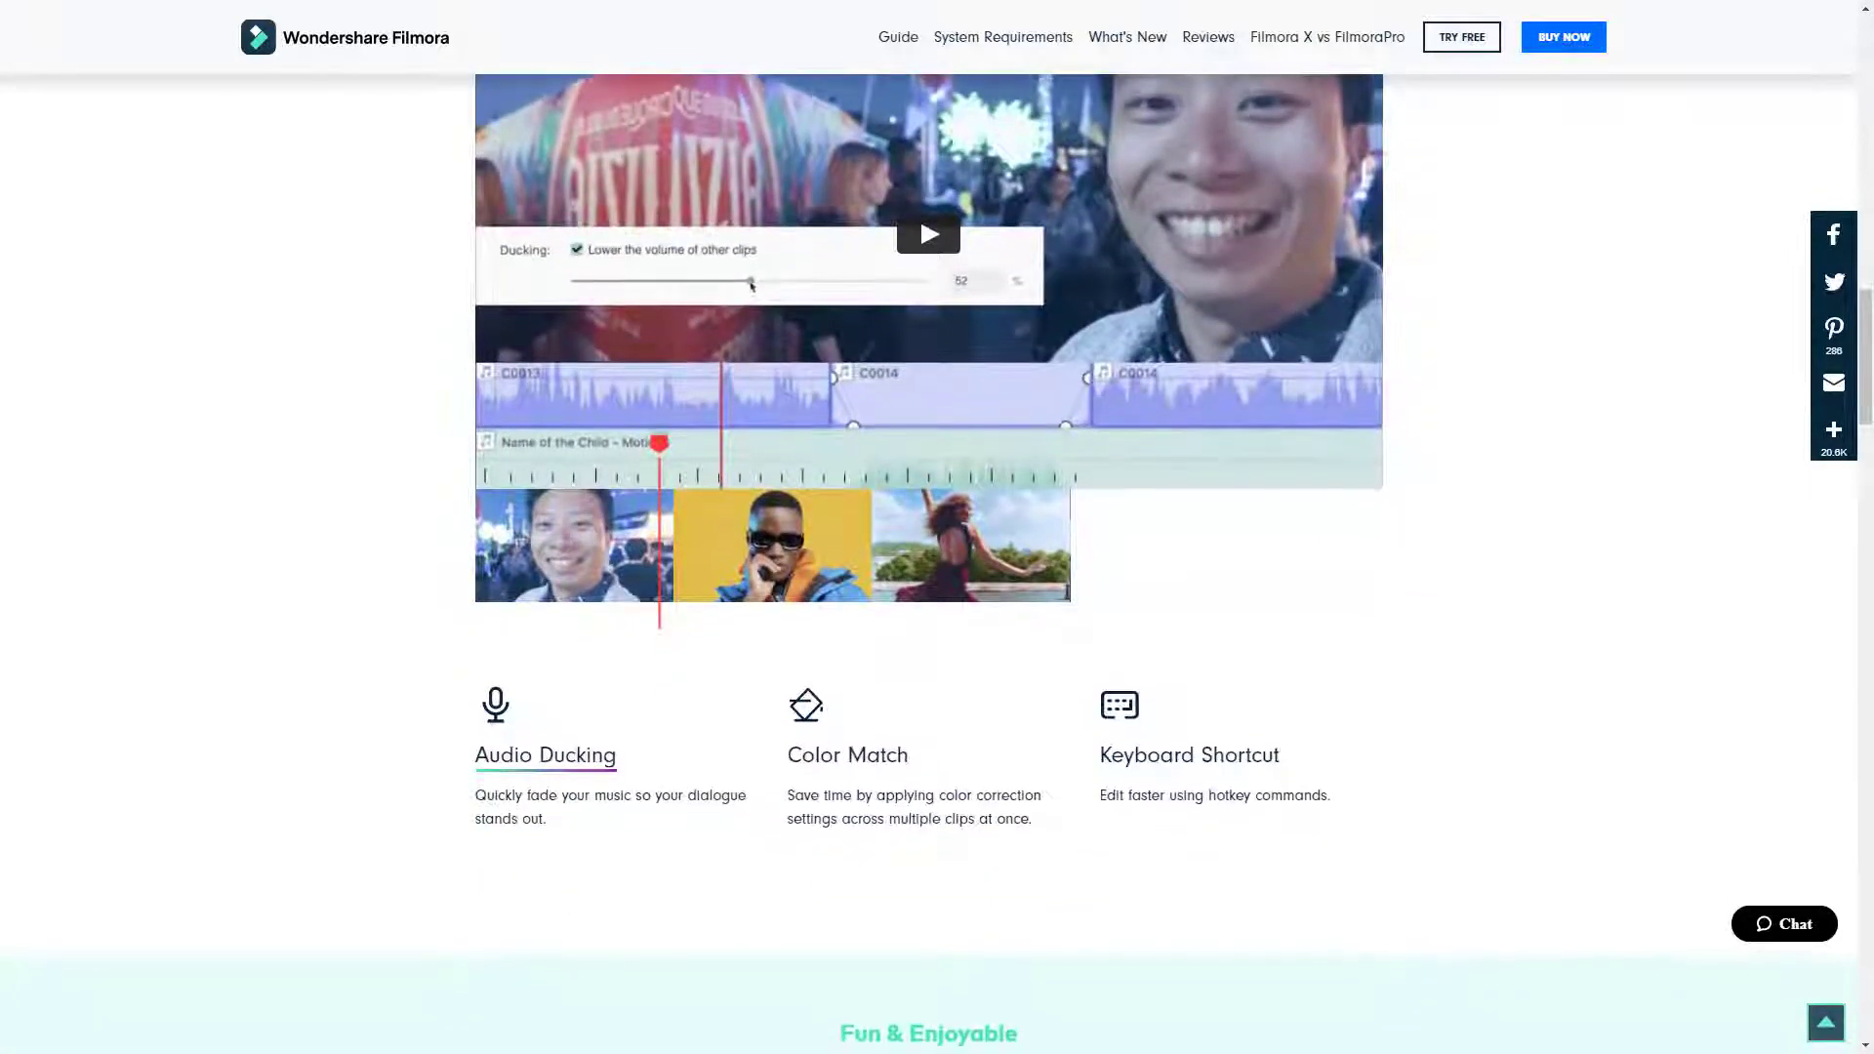
scroll(929, 563, down, 1)
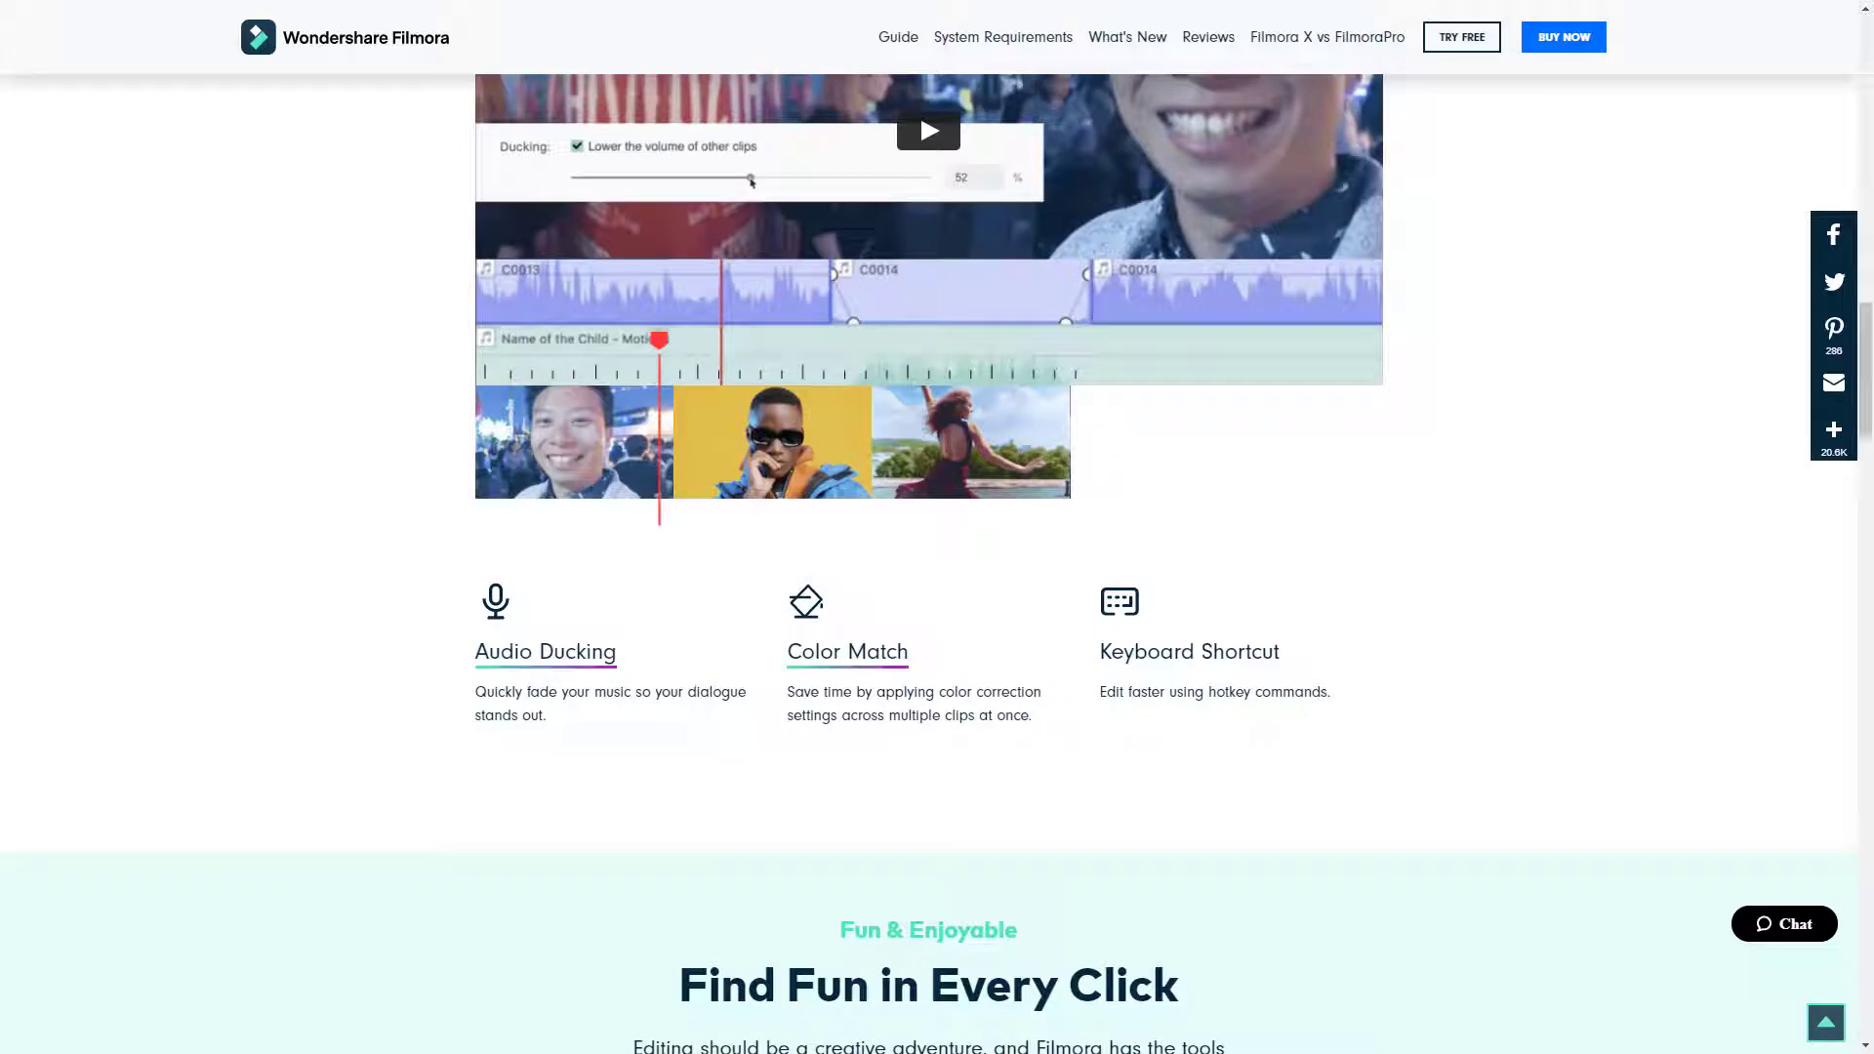
scroll(929, 563, down, 6)
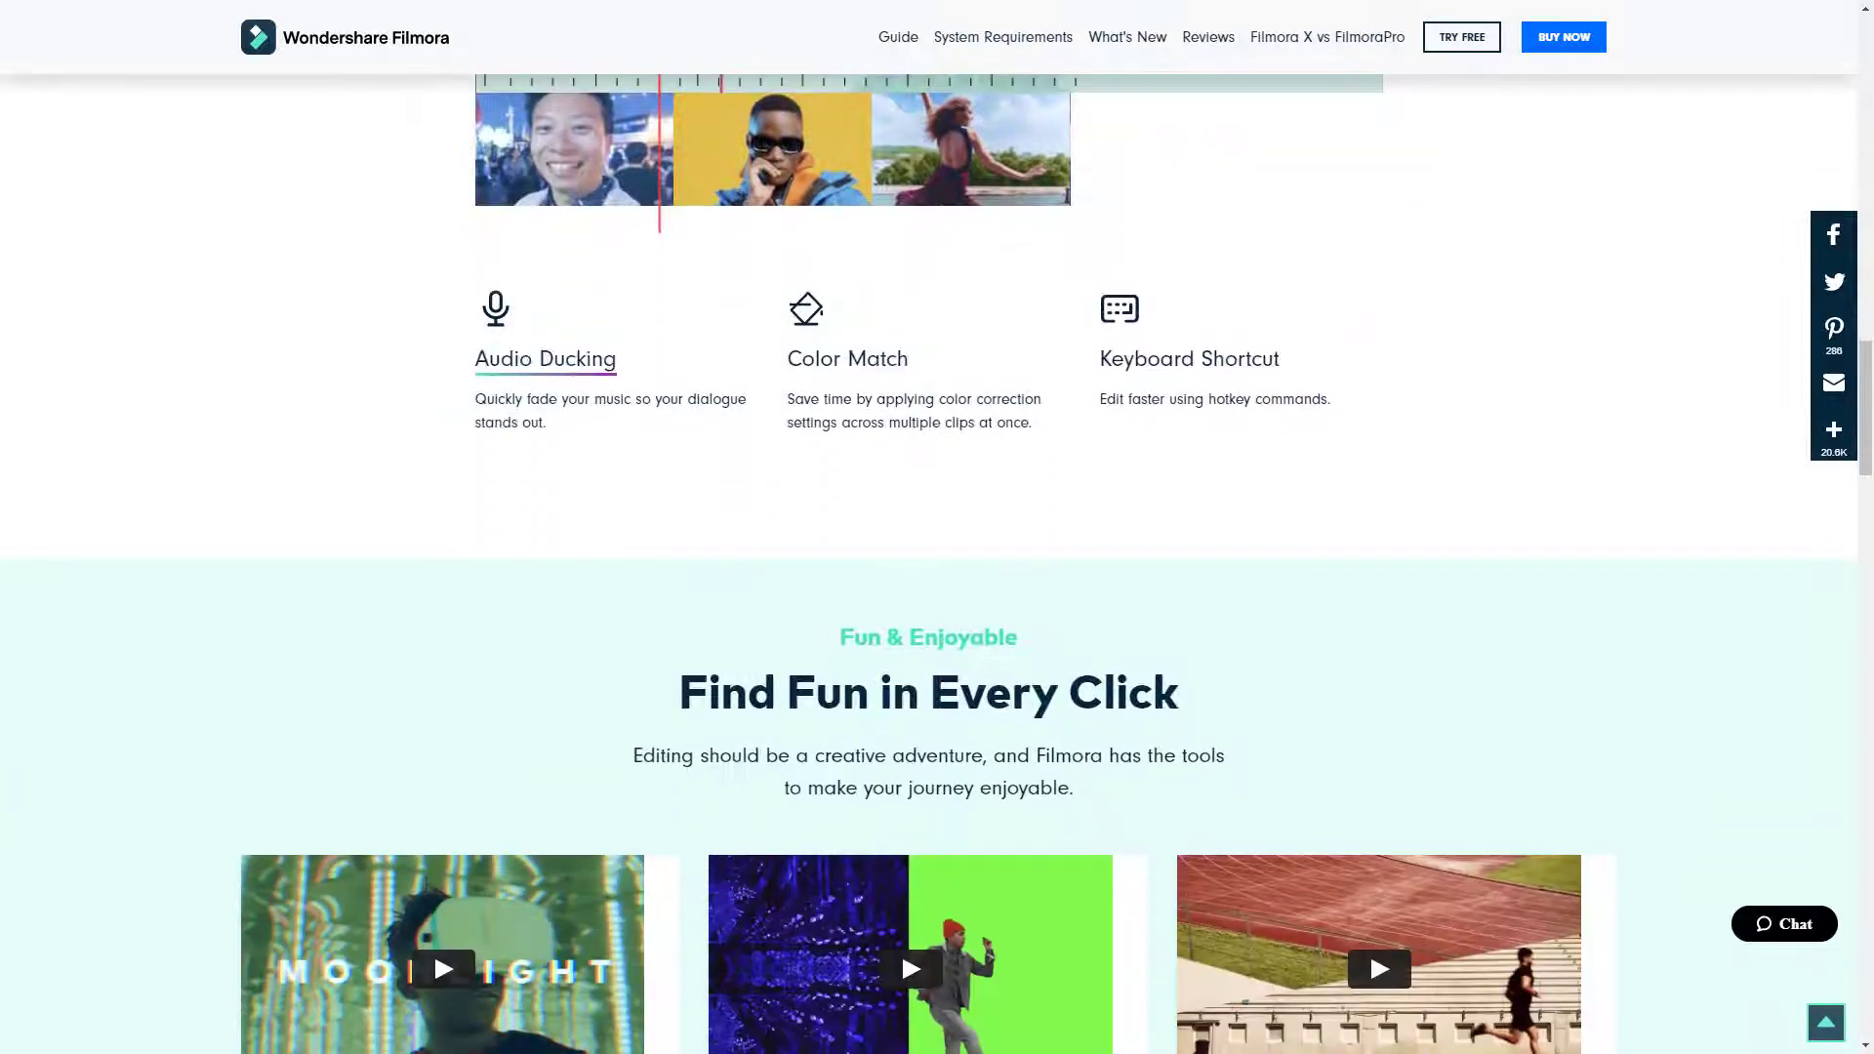
scroll(929, 563, down, 1)
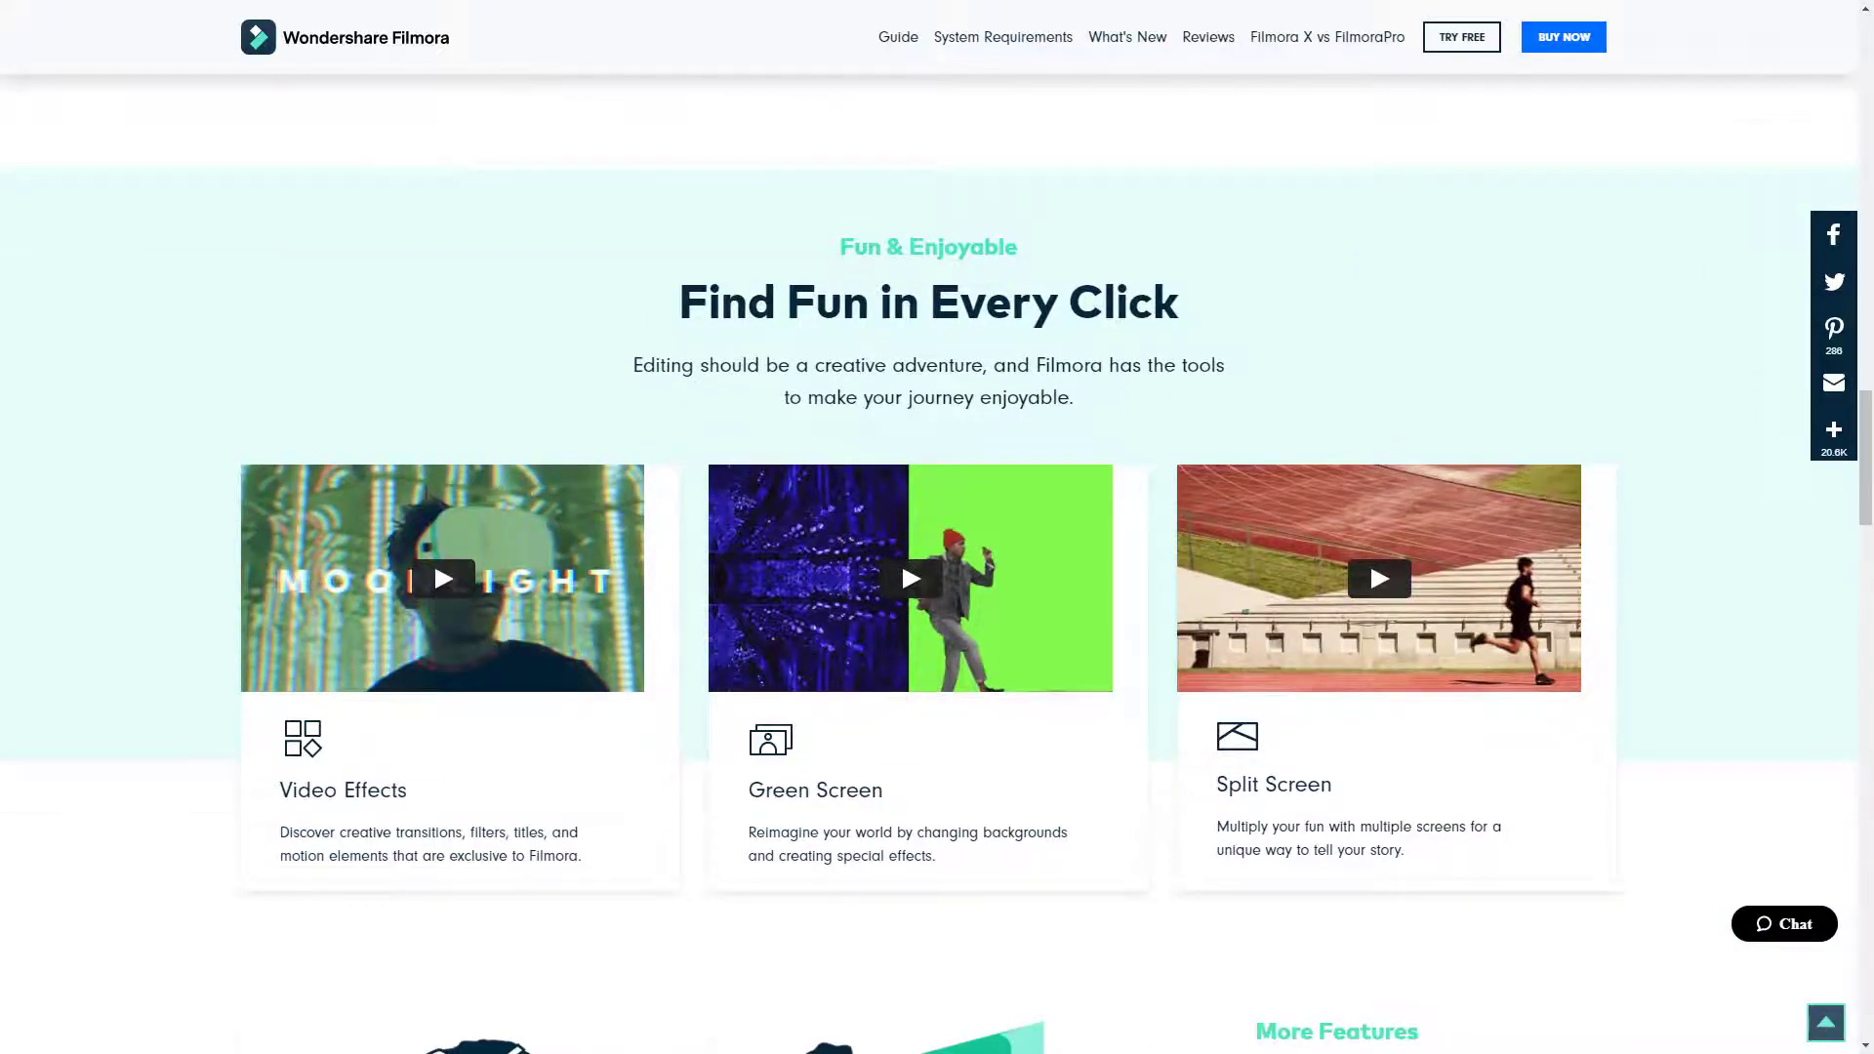
scroll(900, 560, down, 1)
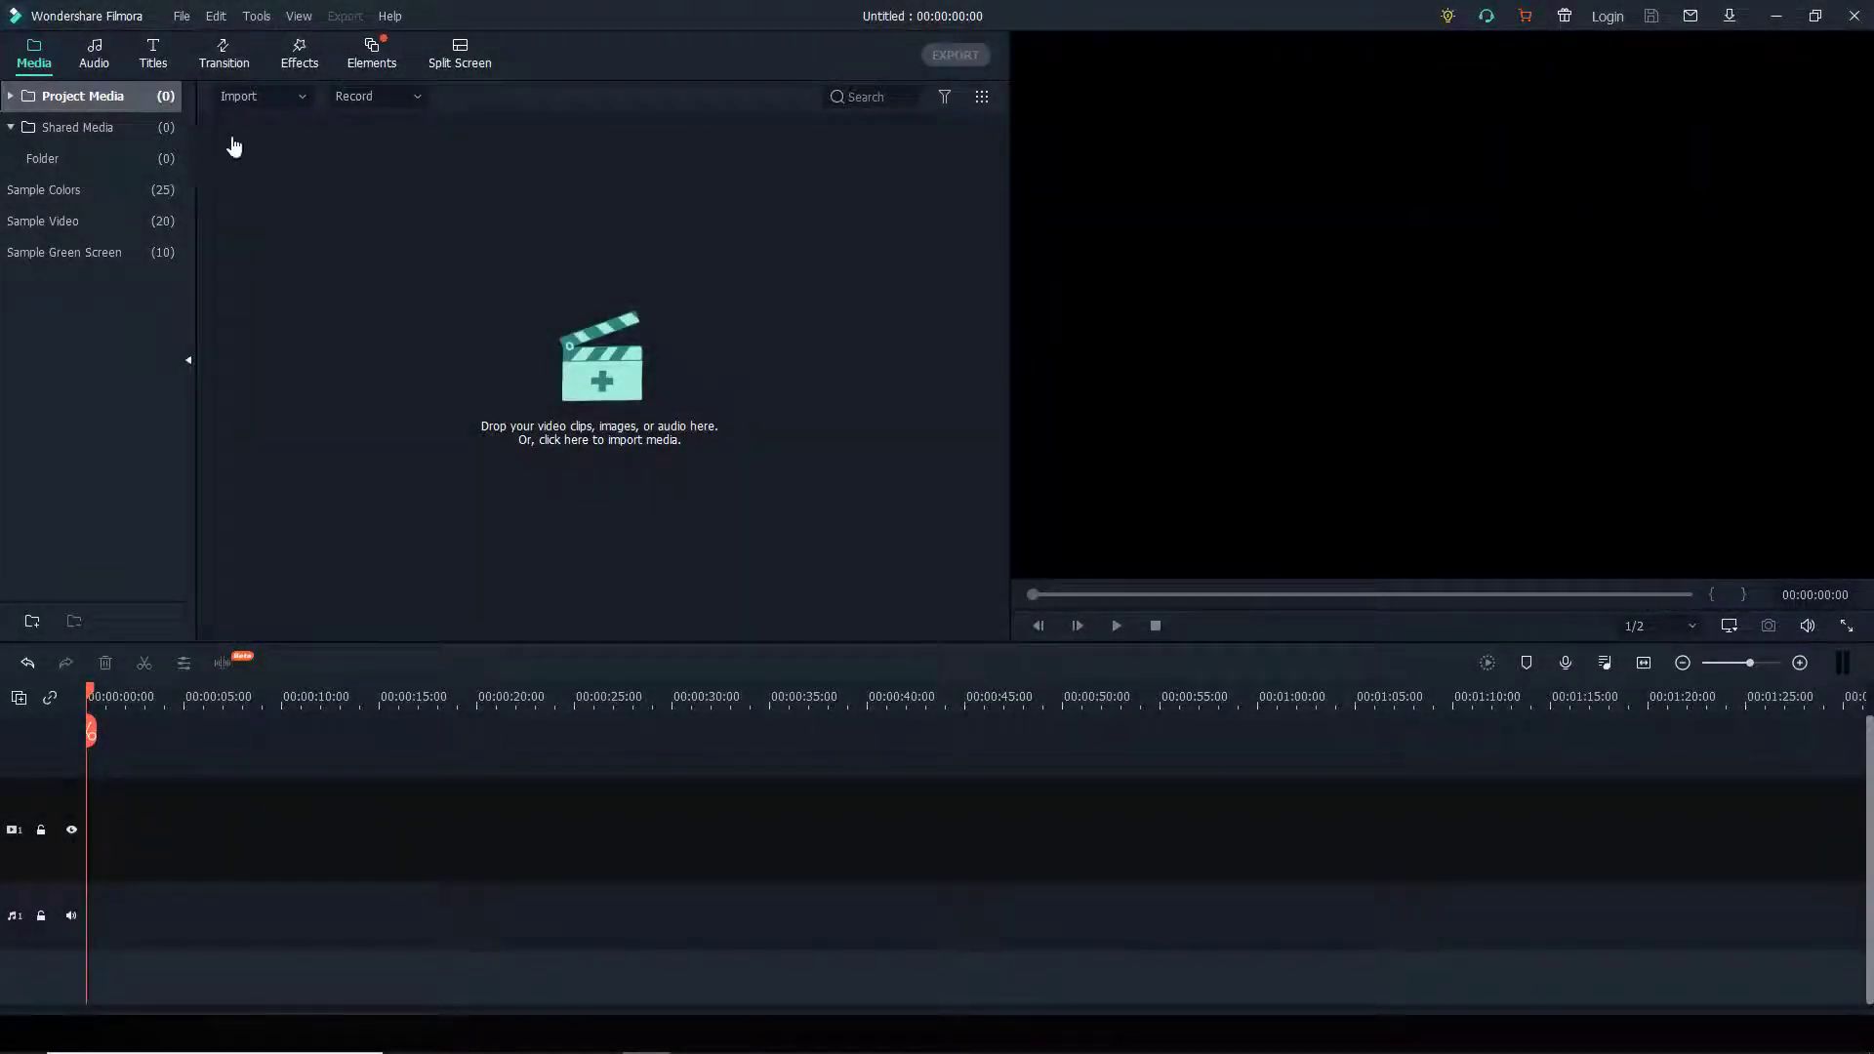
Switch to Wondershare Filmora and look through the audio, titles, transition and effects libraries
click(98, 51)
click(153, 51)
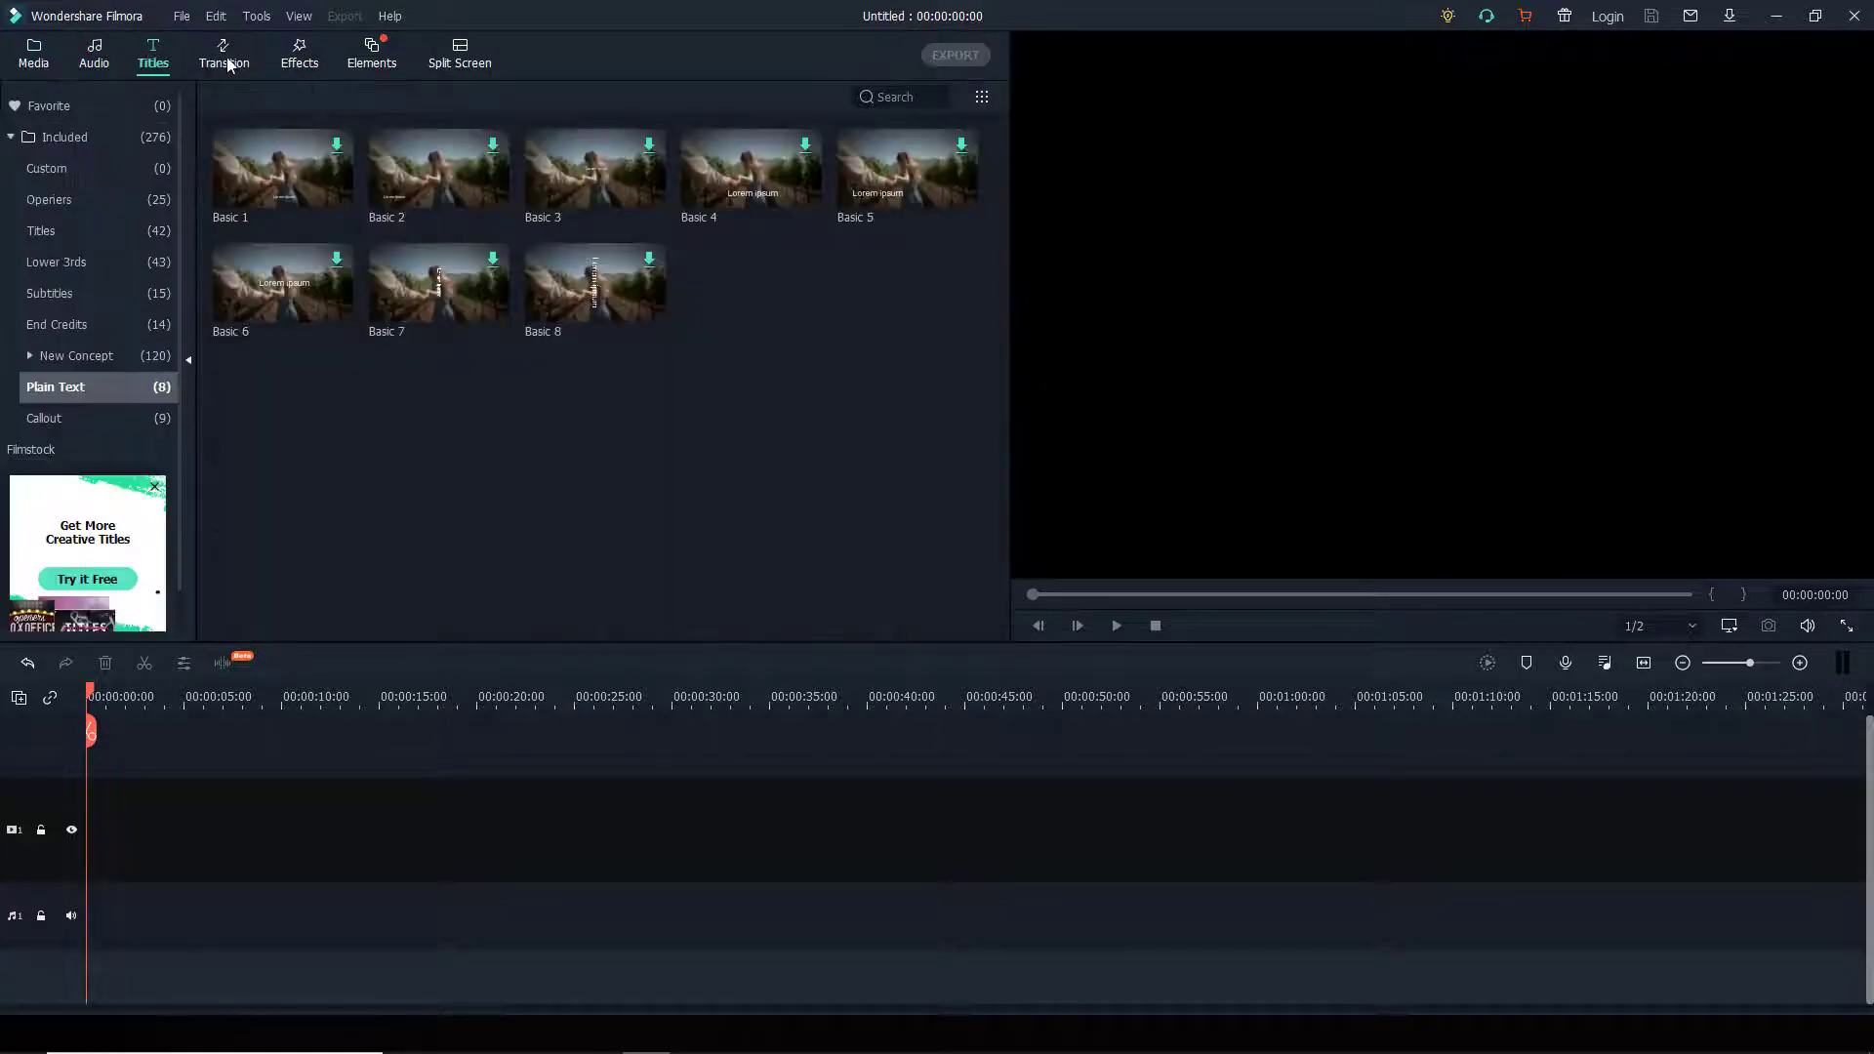
click(224, 51)
click(298, 51)
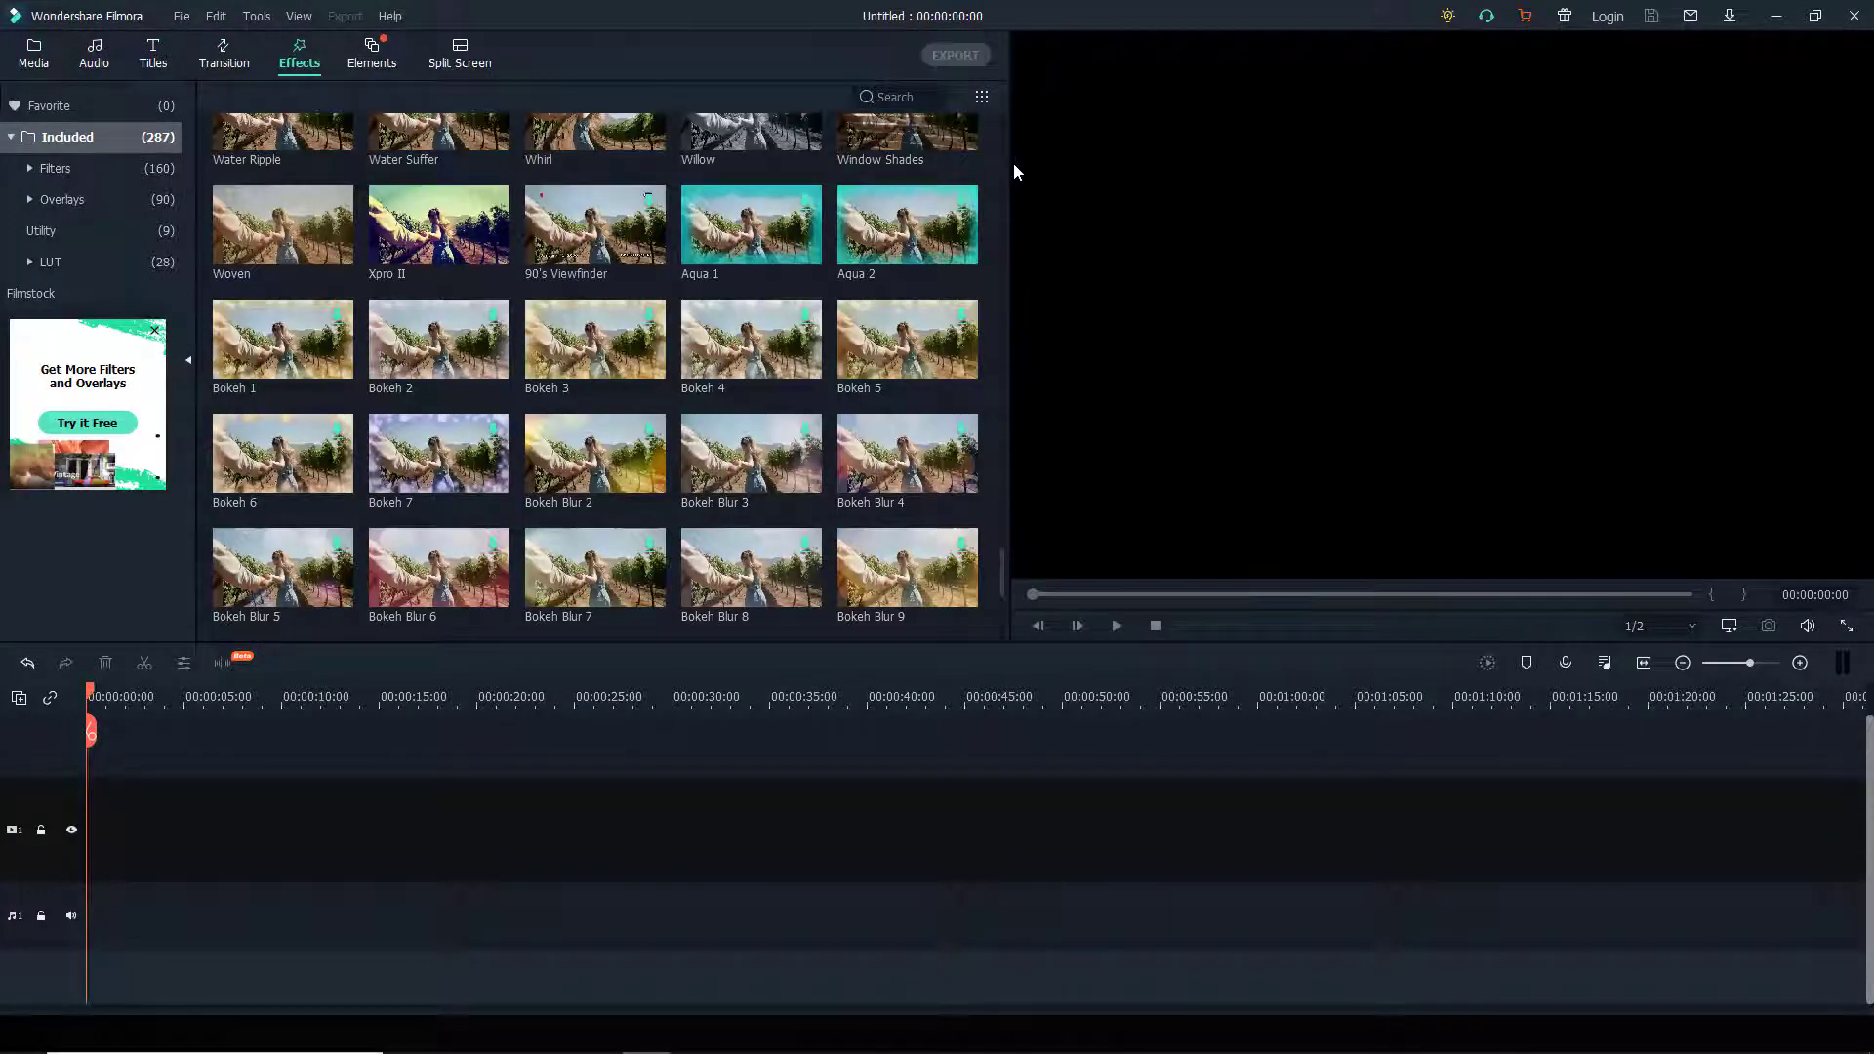
Resize the effects library, preview and timeline areas by moving their dividers, and zoom the timeline out
drag(1011, 164, 780, 176)
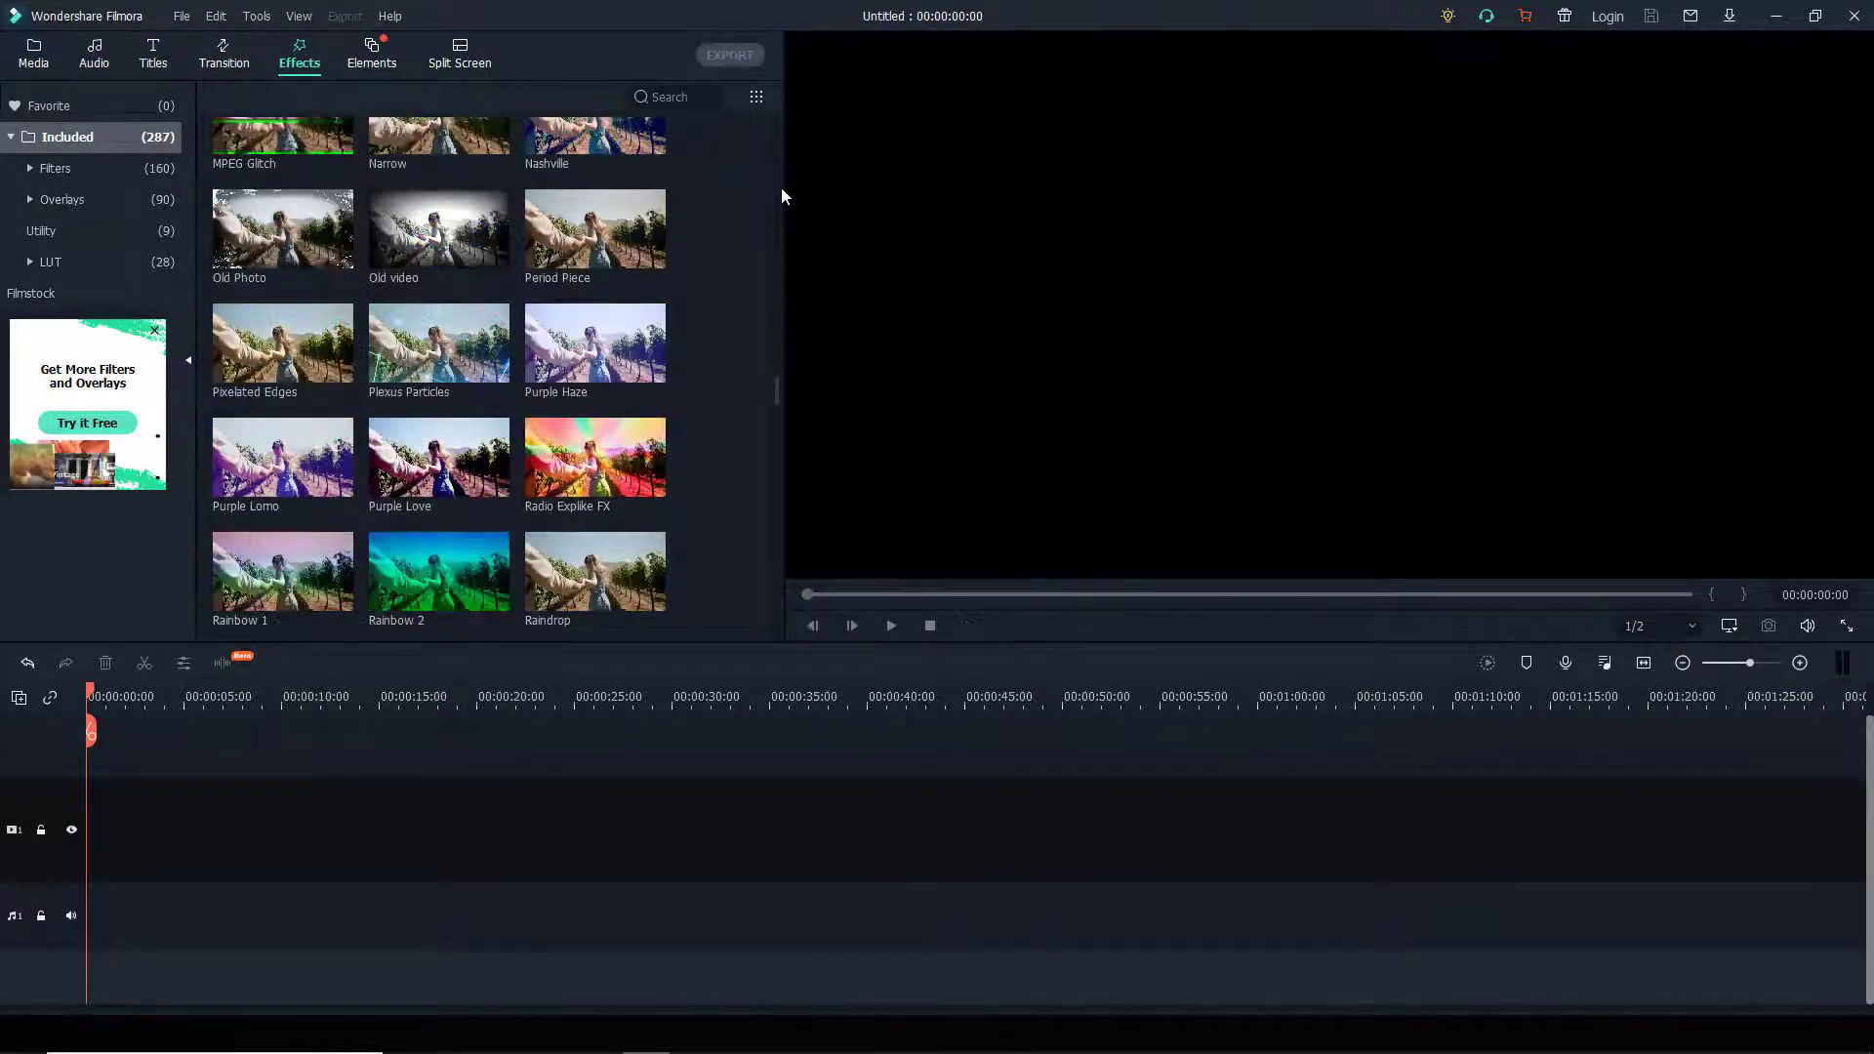
drag(777, 400, 810, 449)
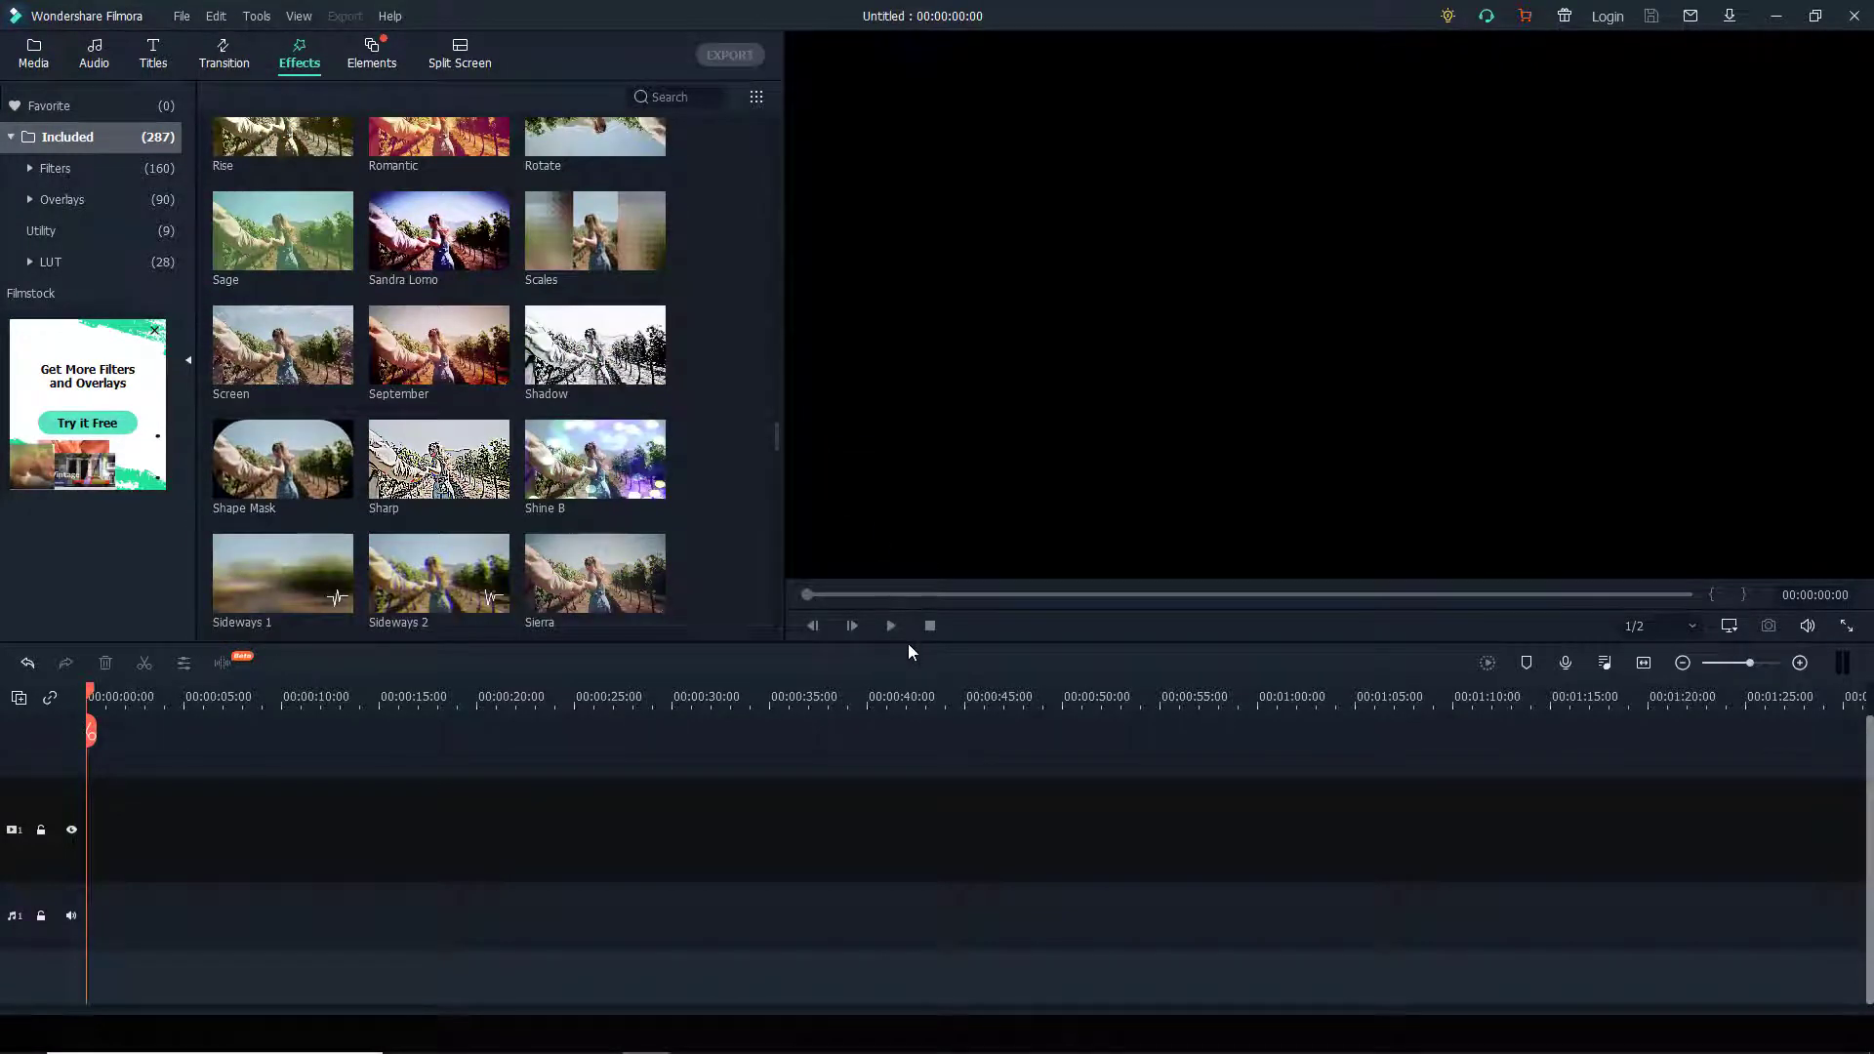
drag(907, 642, 921, 410)
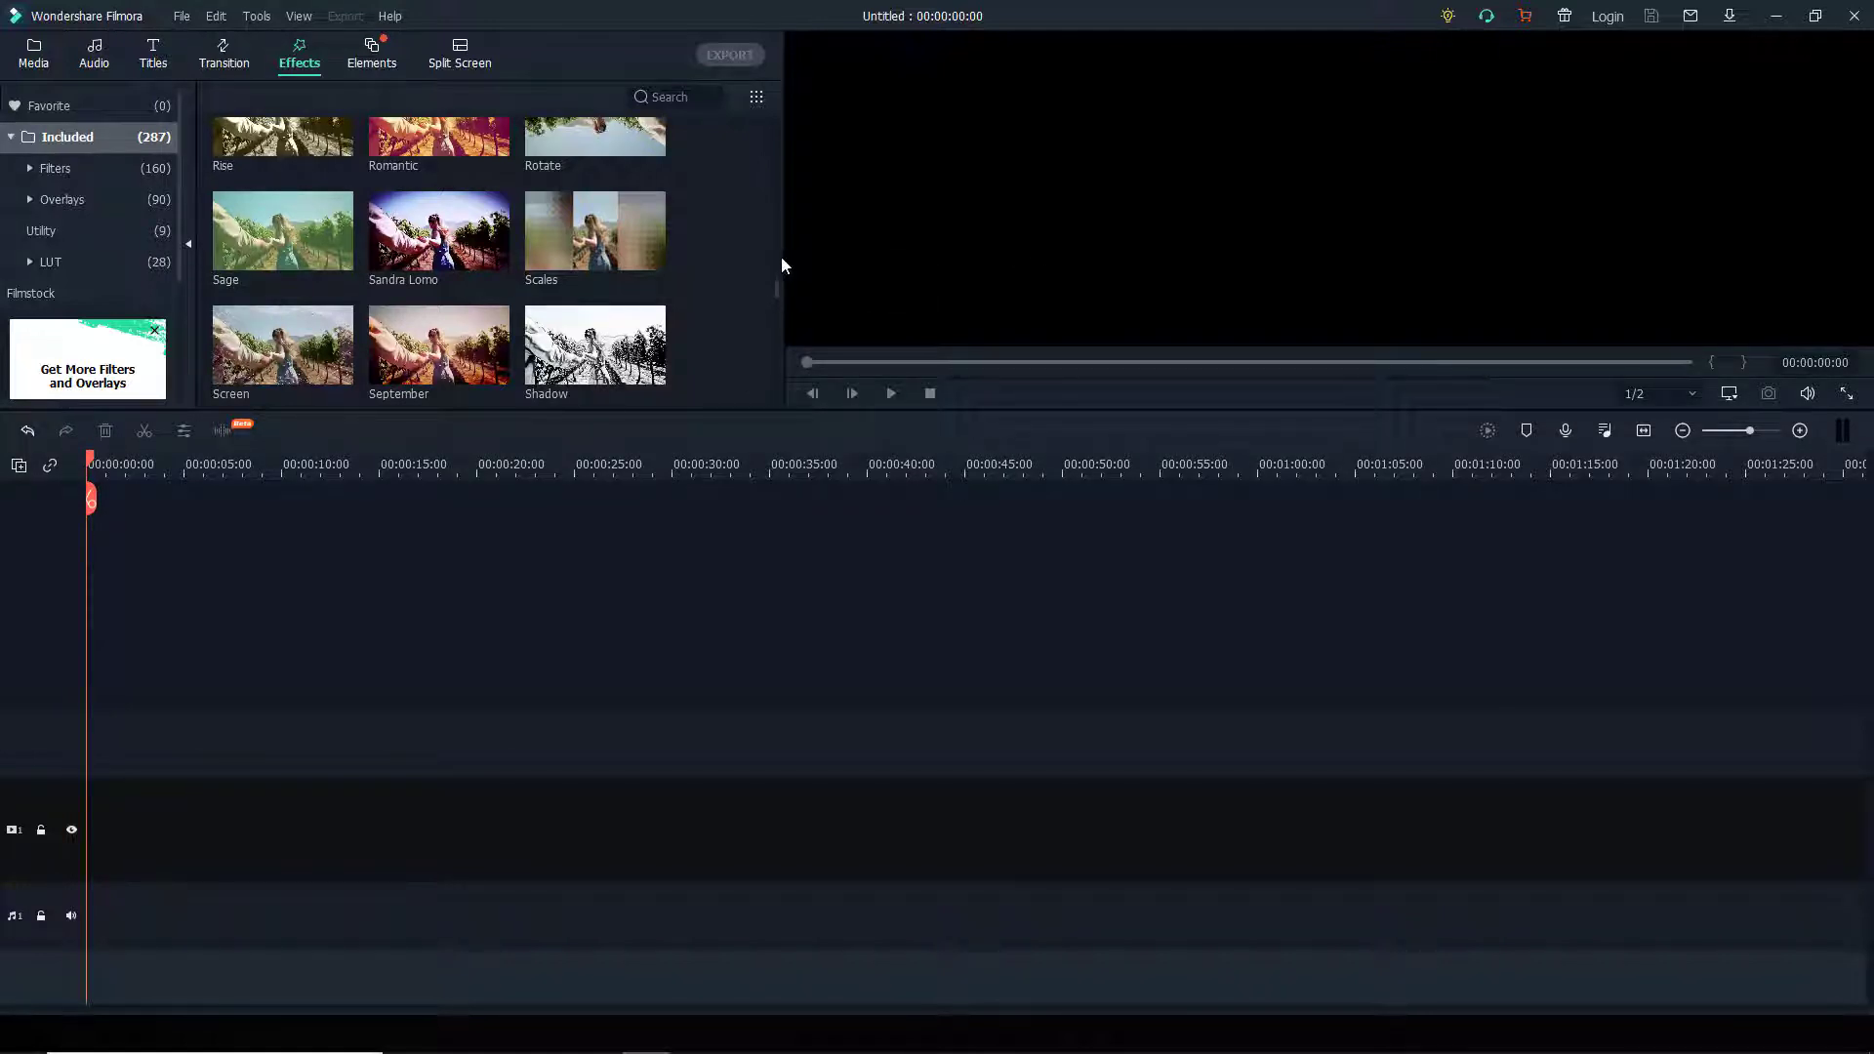
drag(781, 261, 1004, 663)
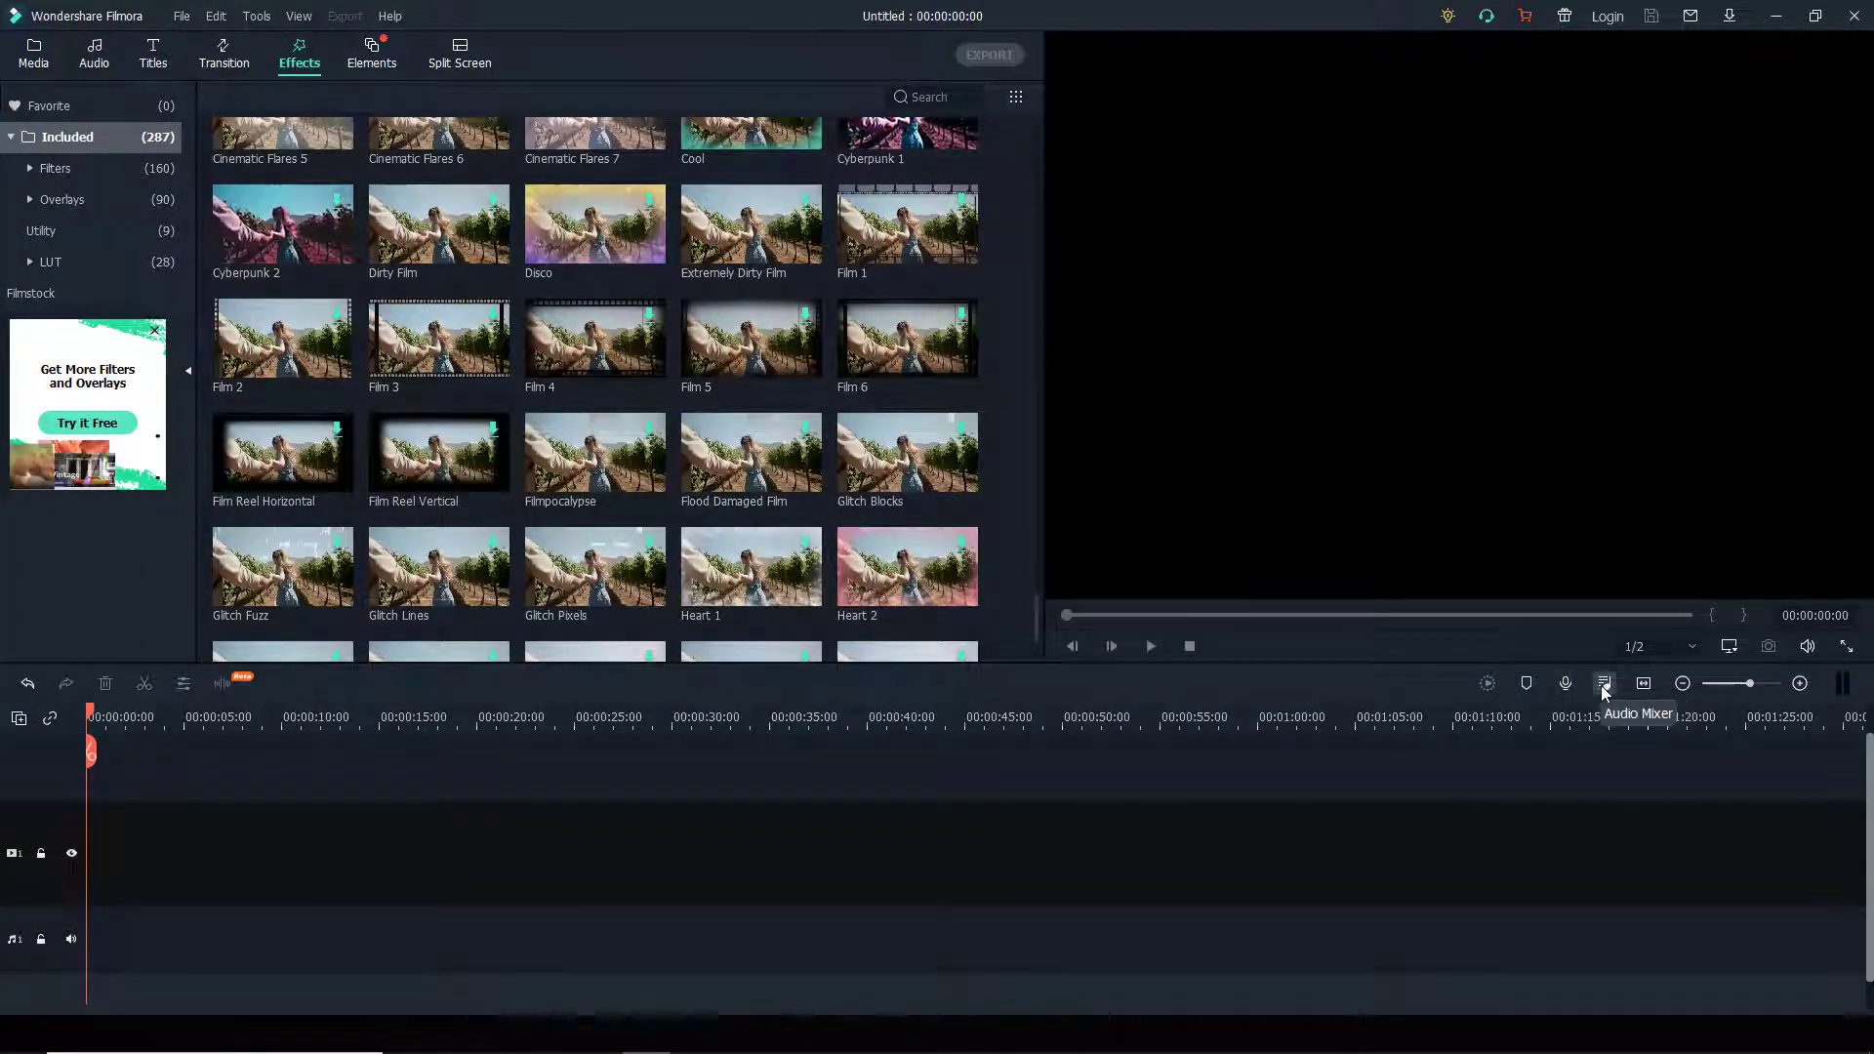
drag(1747, 683, 1737, 690)
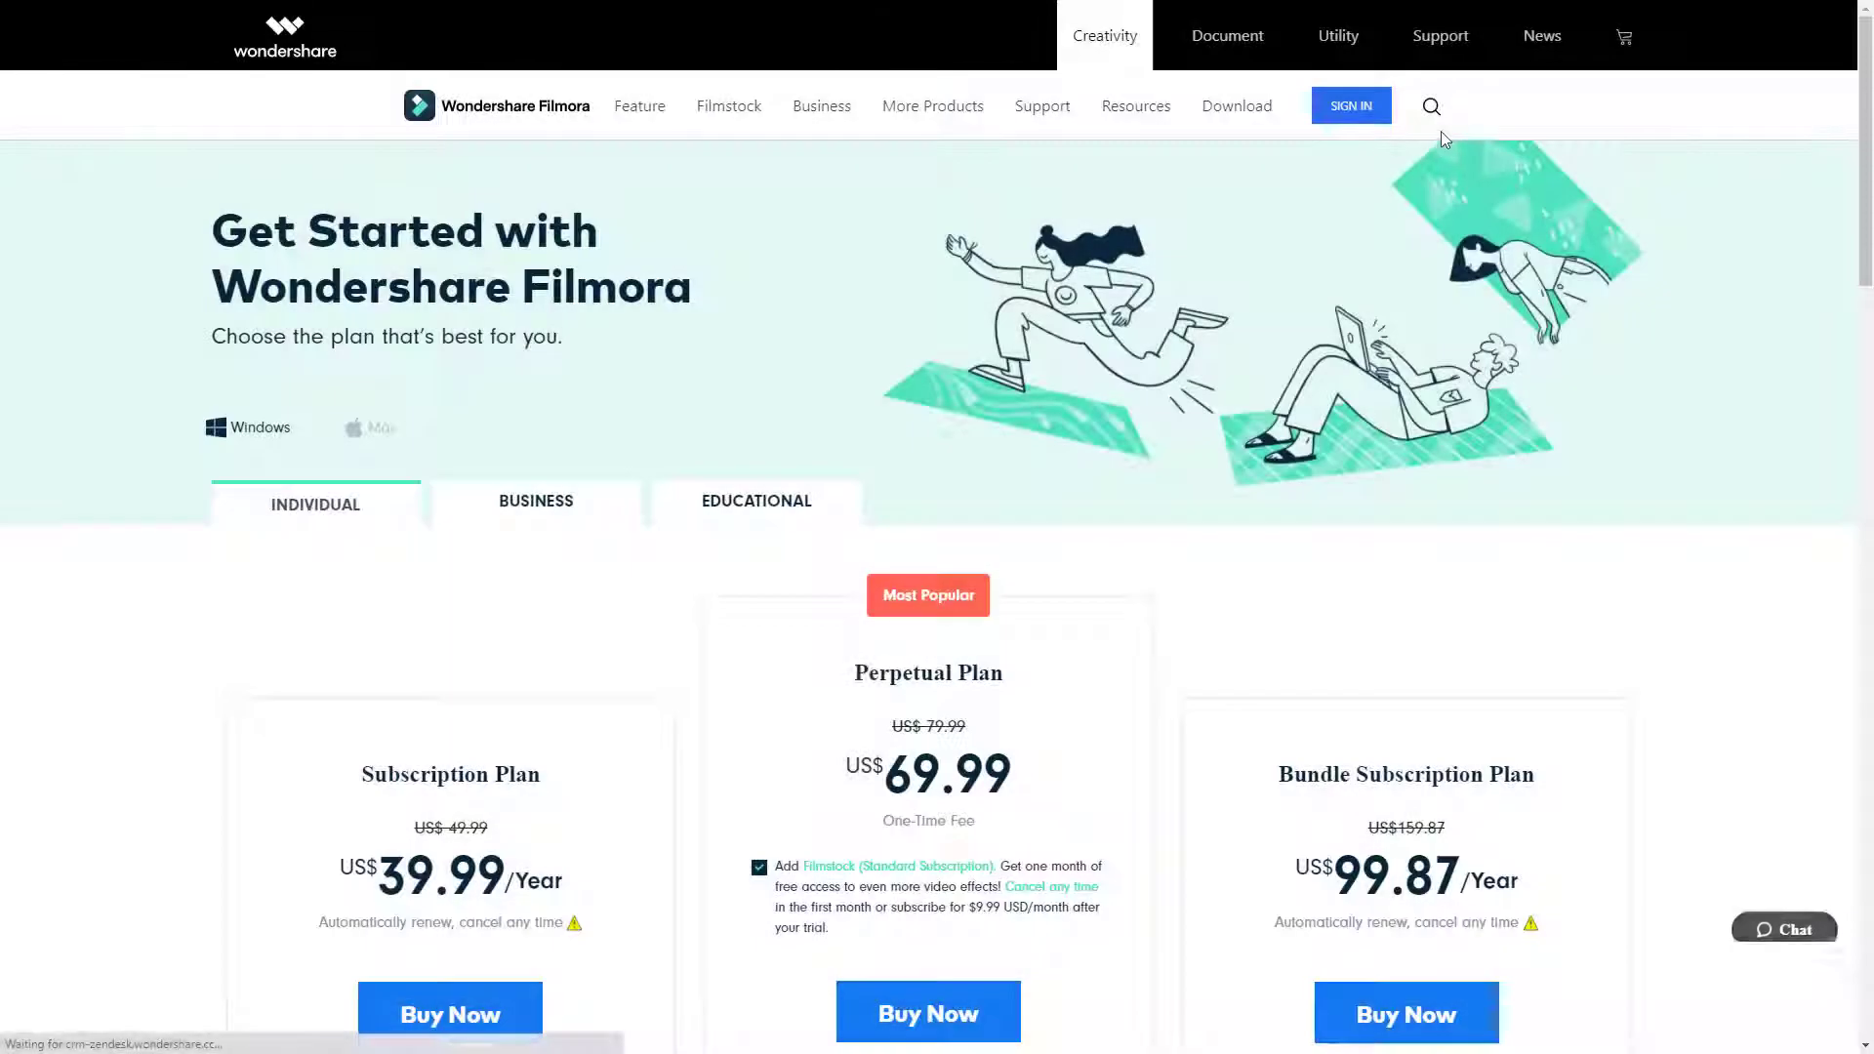
Switch to the Filmora pricing web page and compare the individual Windows plans, examining the Perpetual Plan's price, add-on and included features
scroll(986, 201, down, 3)
scroll(952, 205, down, 1)
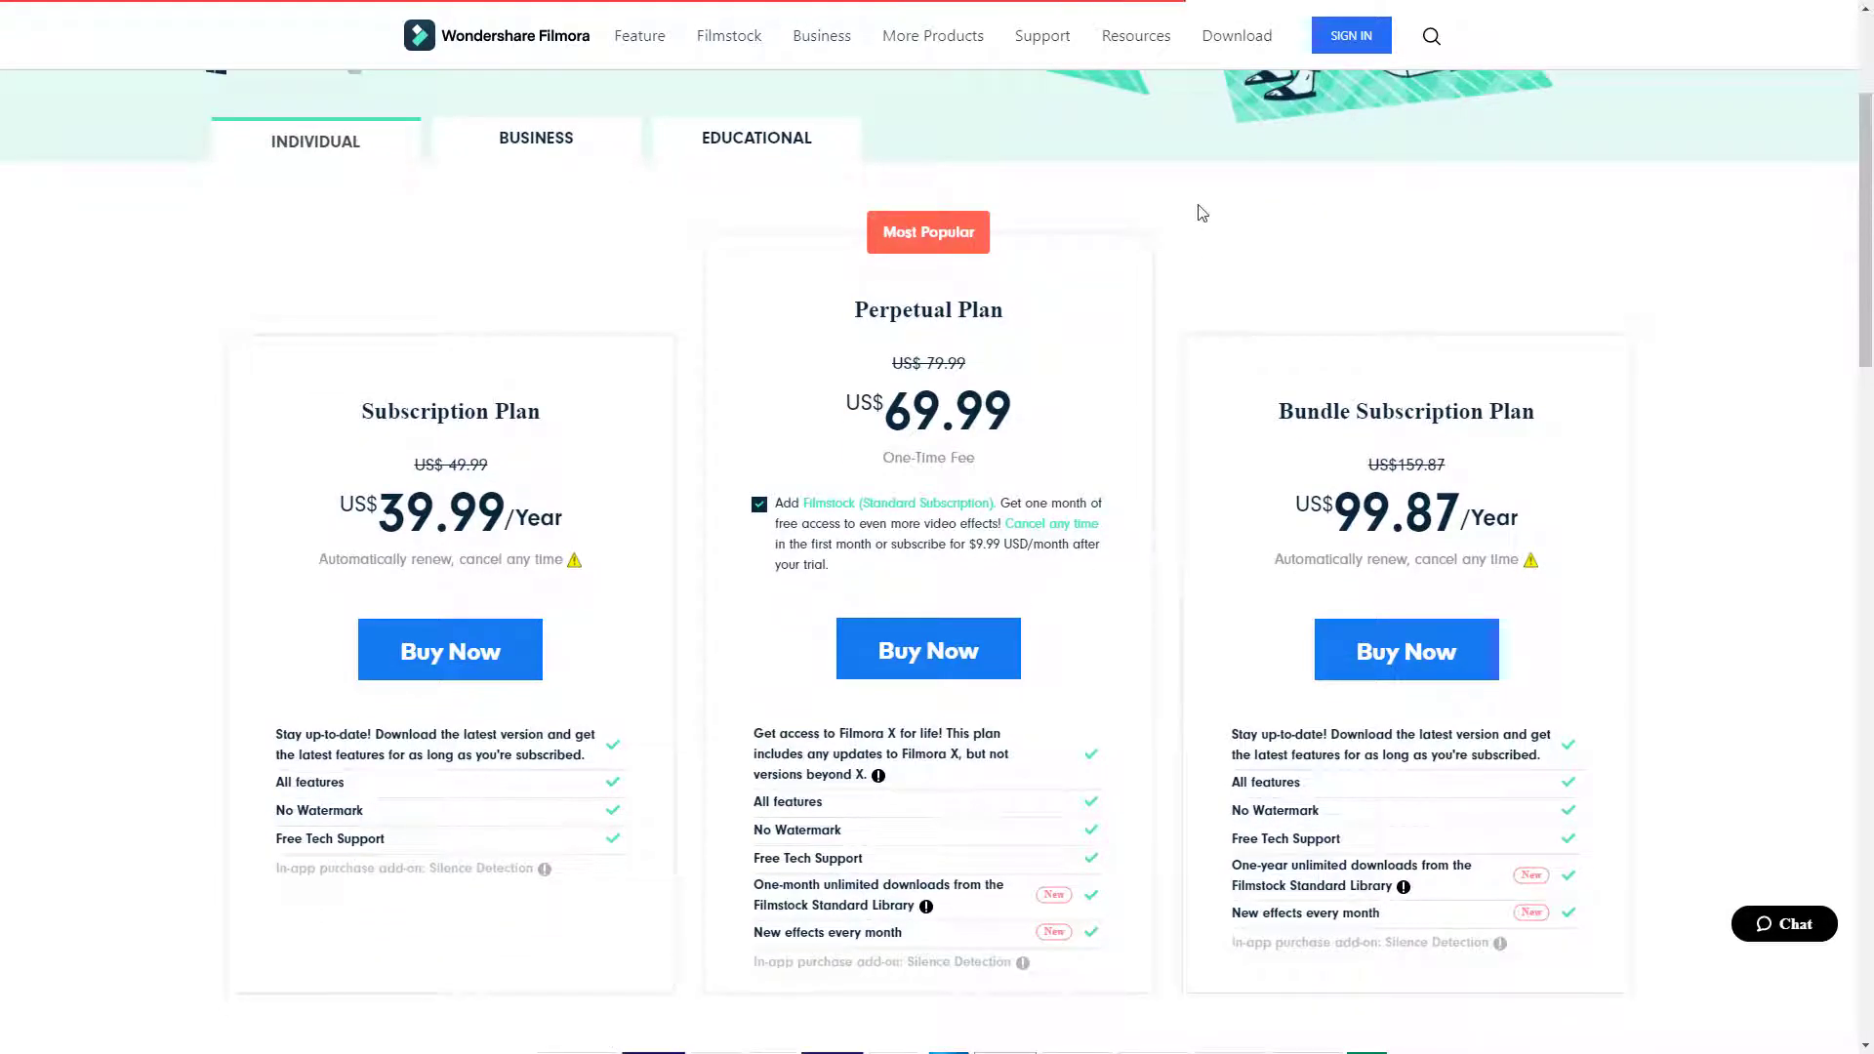
scroll(1152, 229, down, 1)
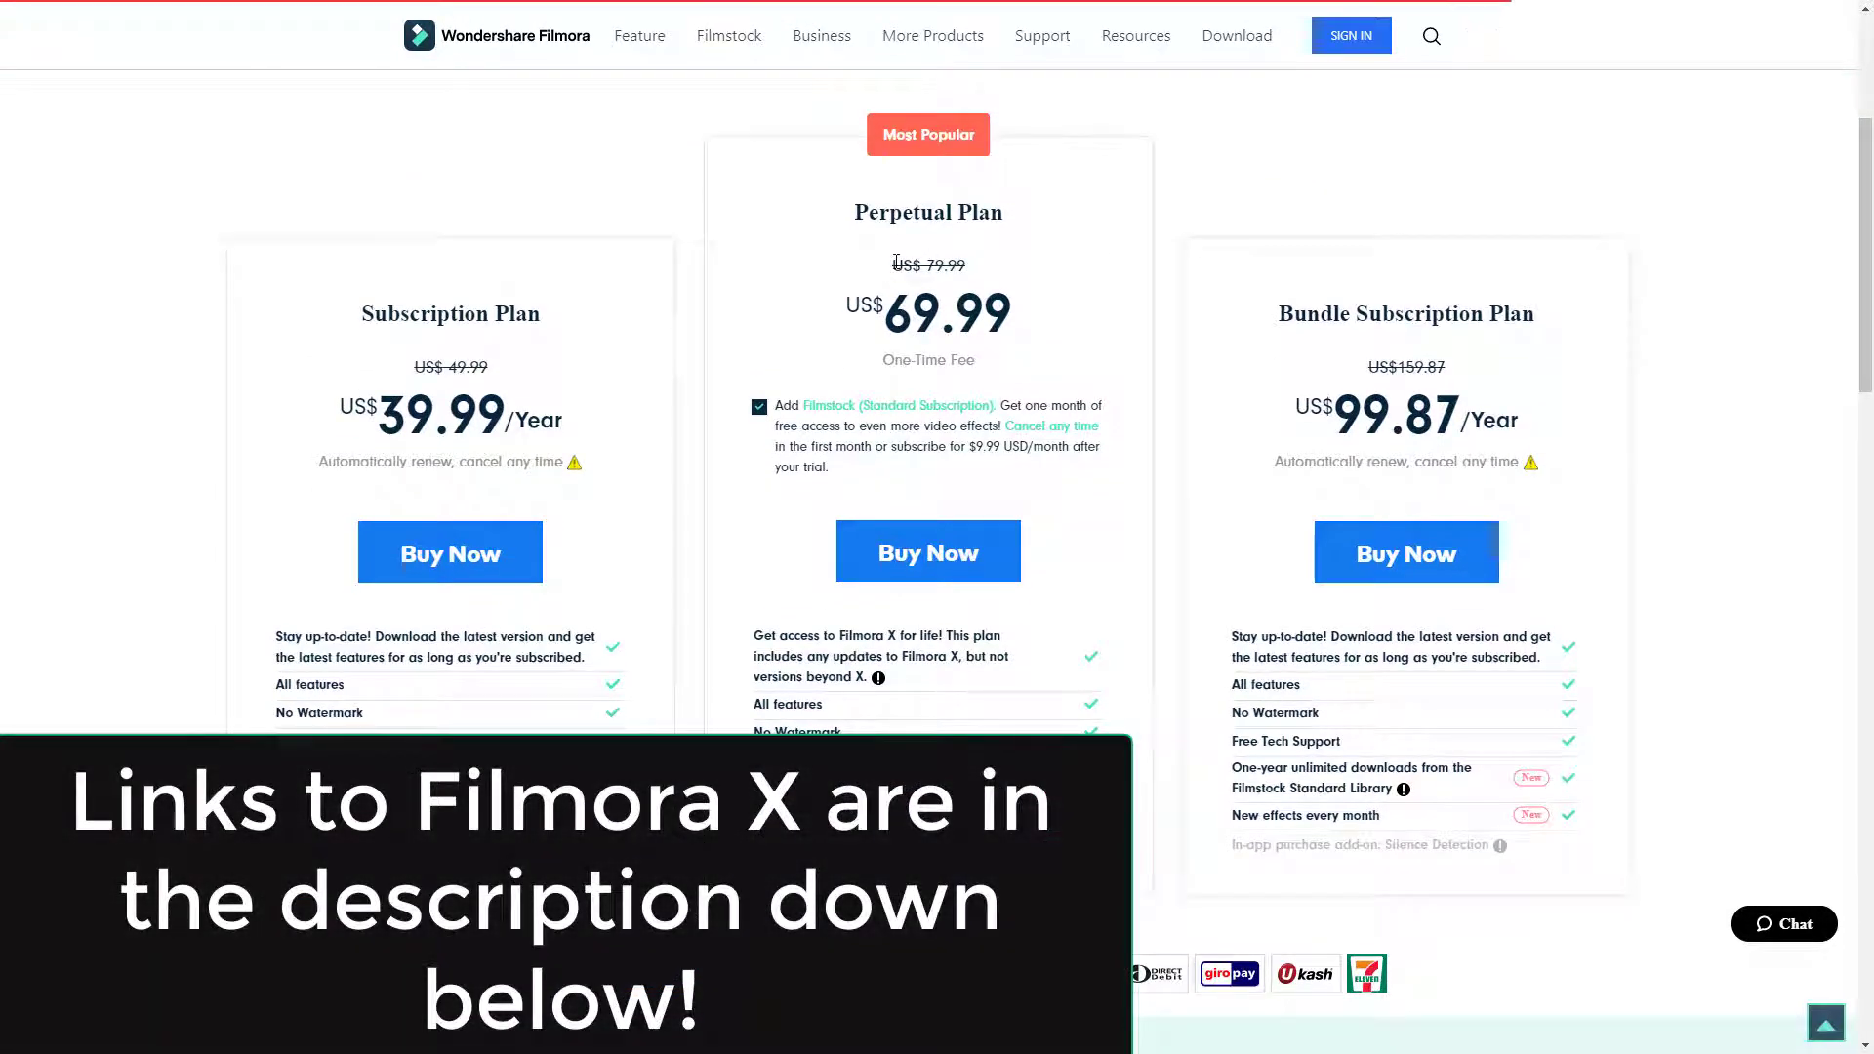
drag(884, 266, 924, 303)
click(941, 354)
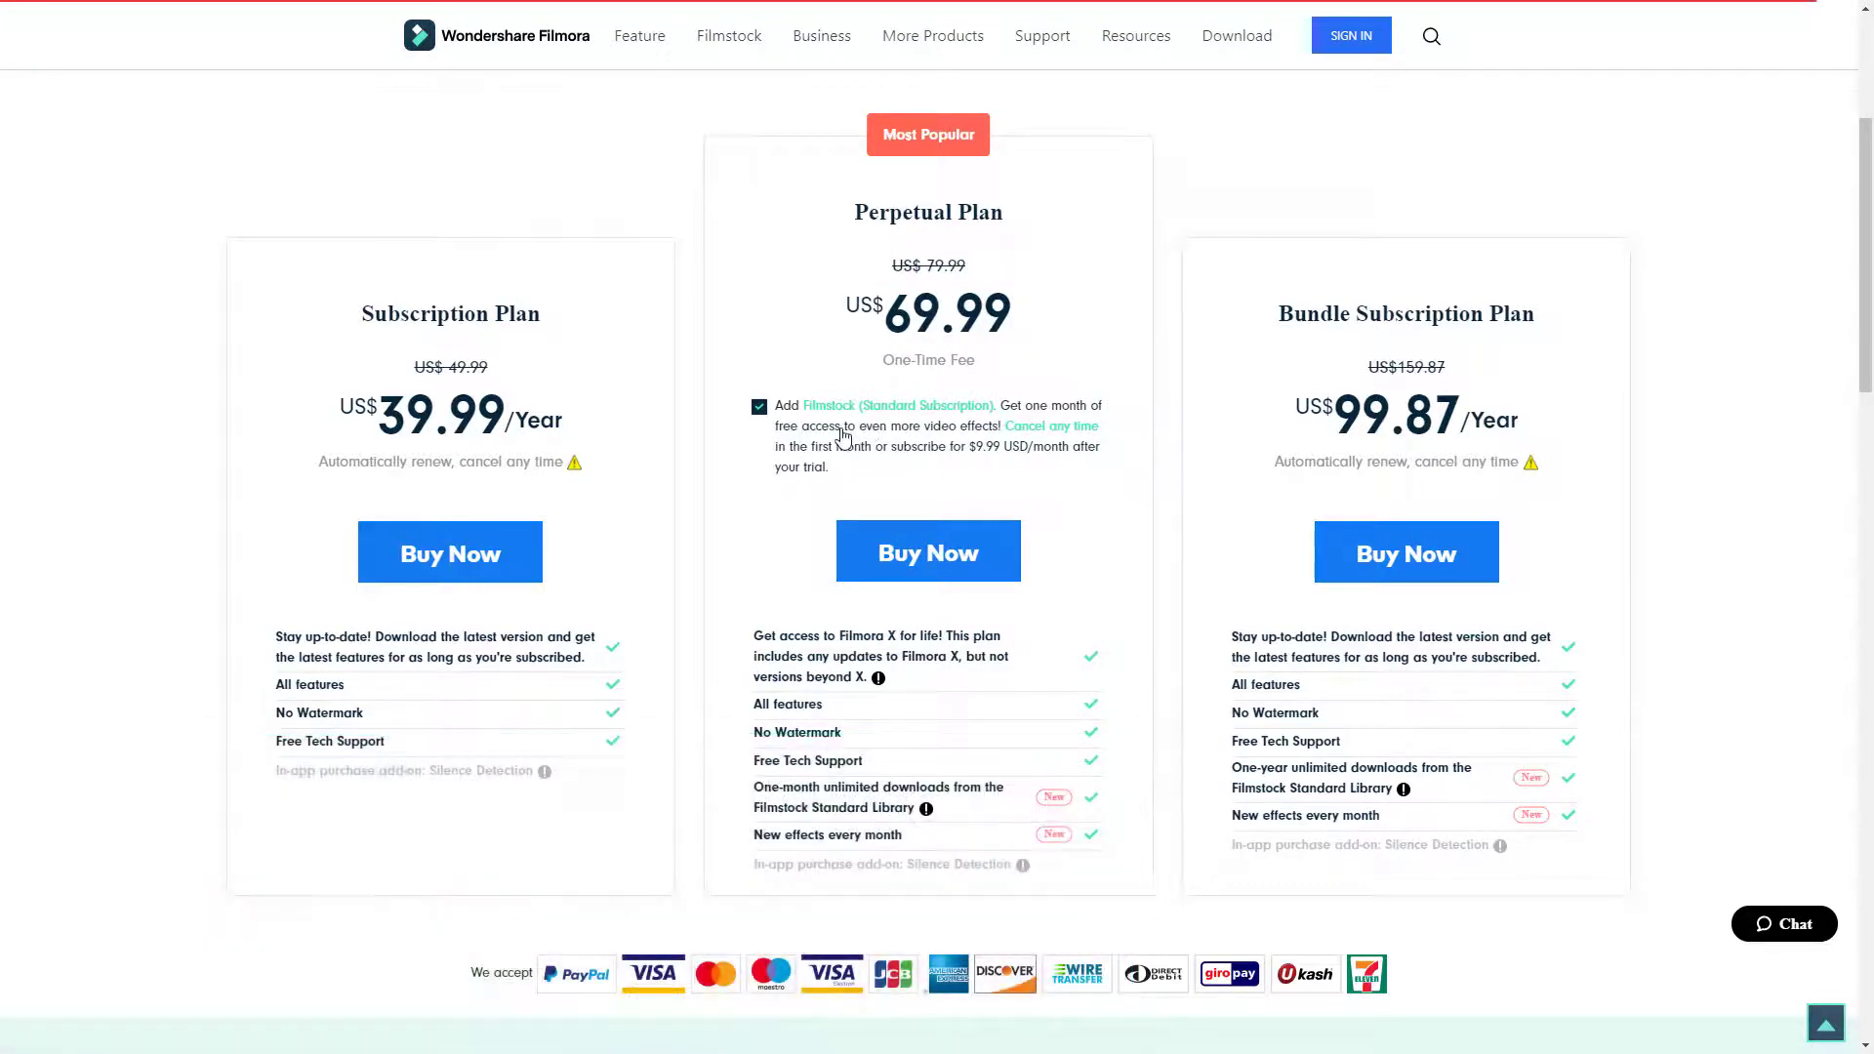
scroll(842, 435, down, 1)
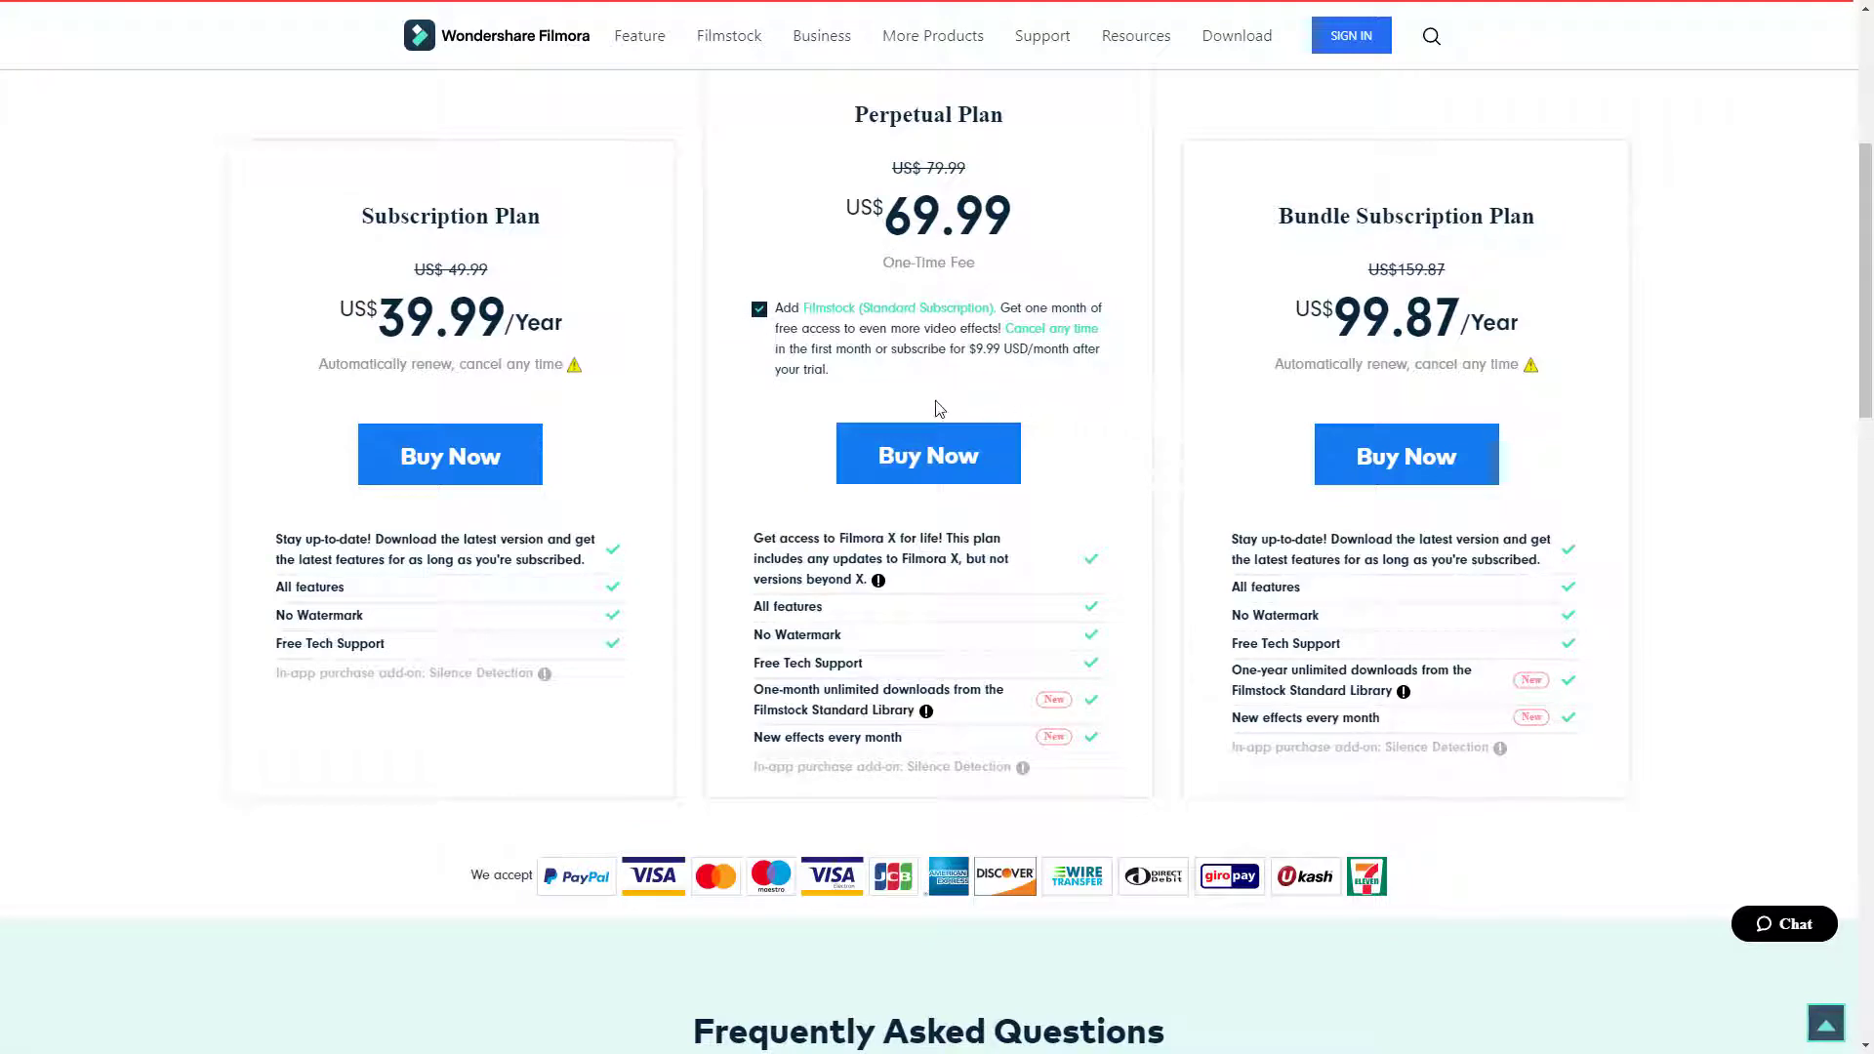
click(951, 462)
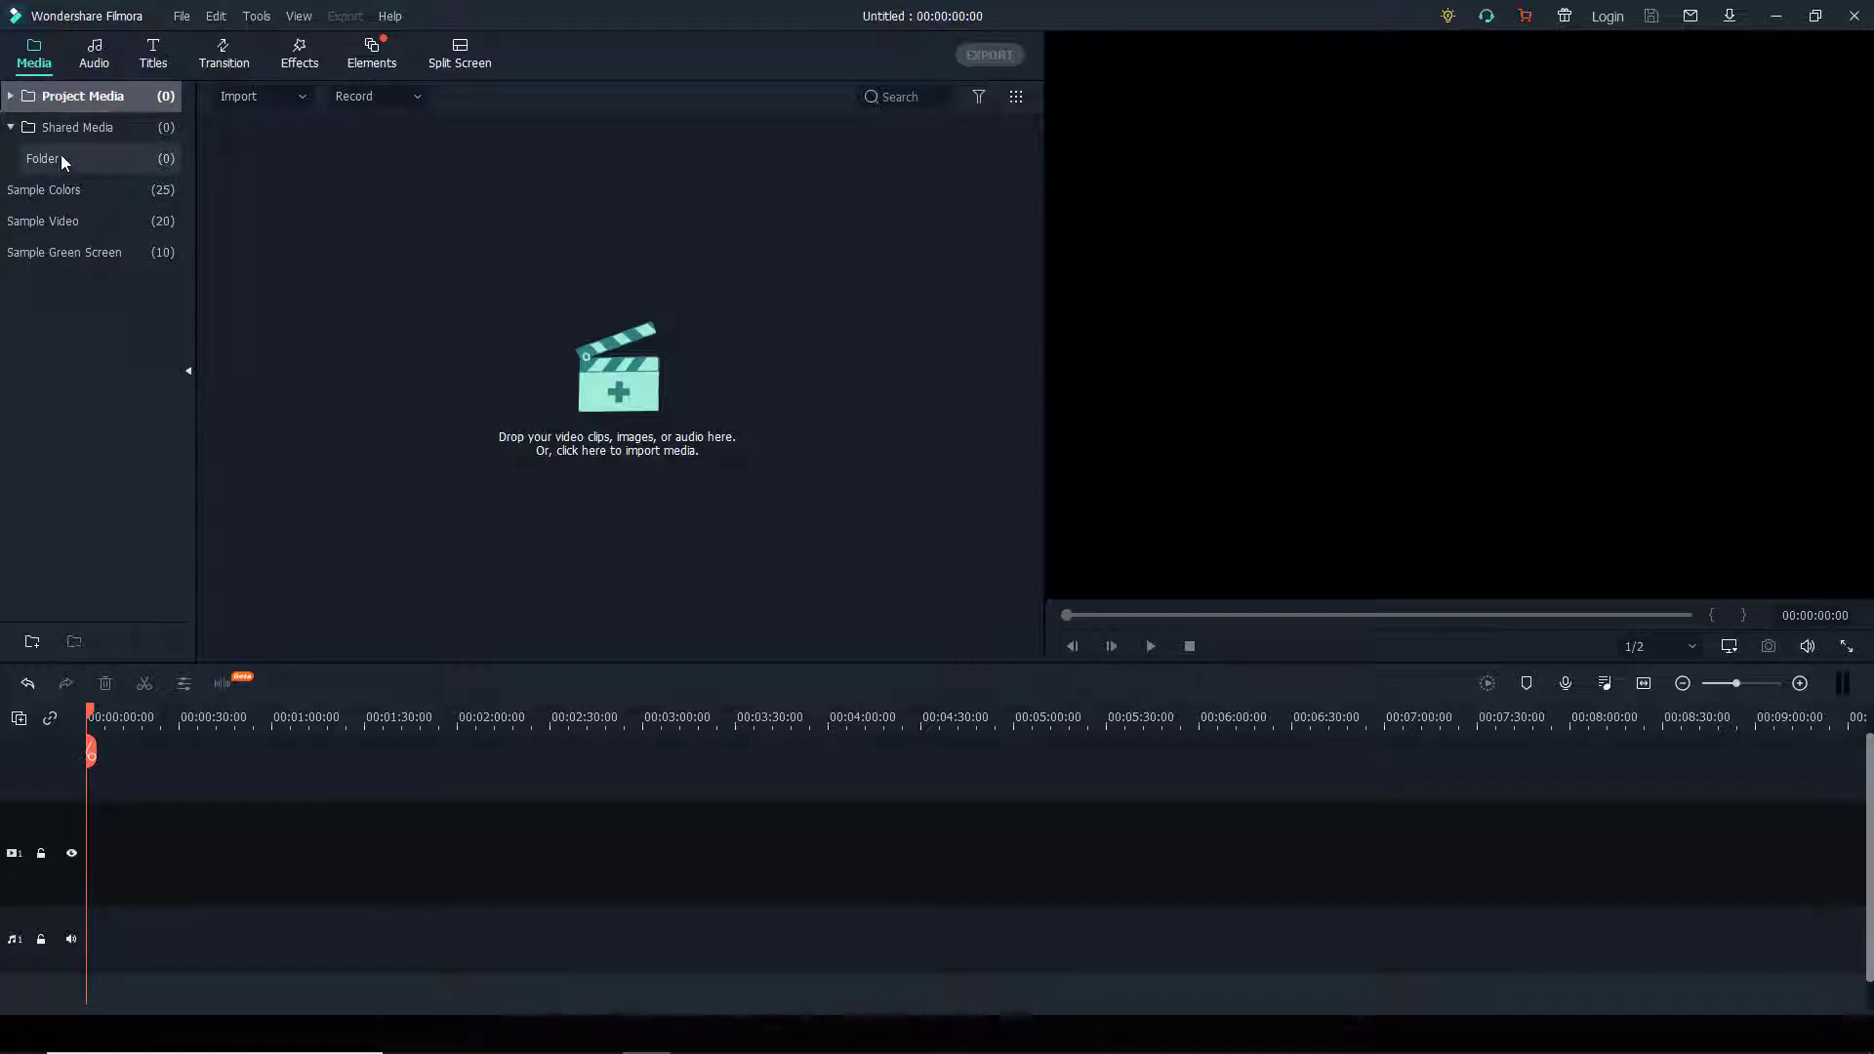
Switch back to Wondershare Filmora and import Beautiful - 33599.mp4, Mare - 22183.mp4 and Trees - 30222.mp4 from the video_samples folder
click(468, 326)
right_click(467, 322)
click(322, 195)
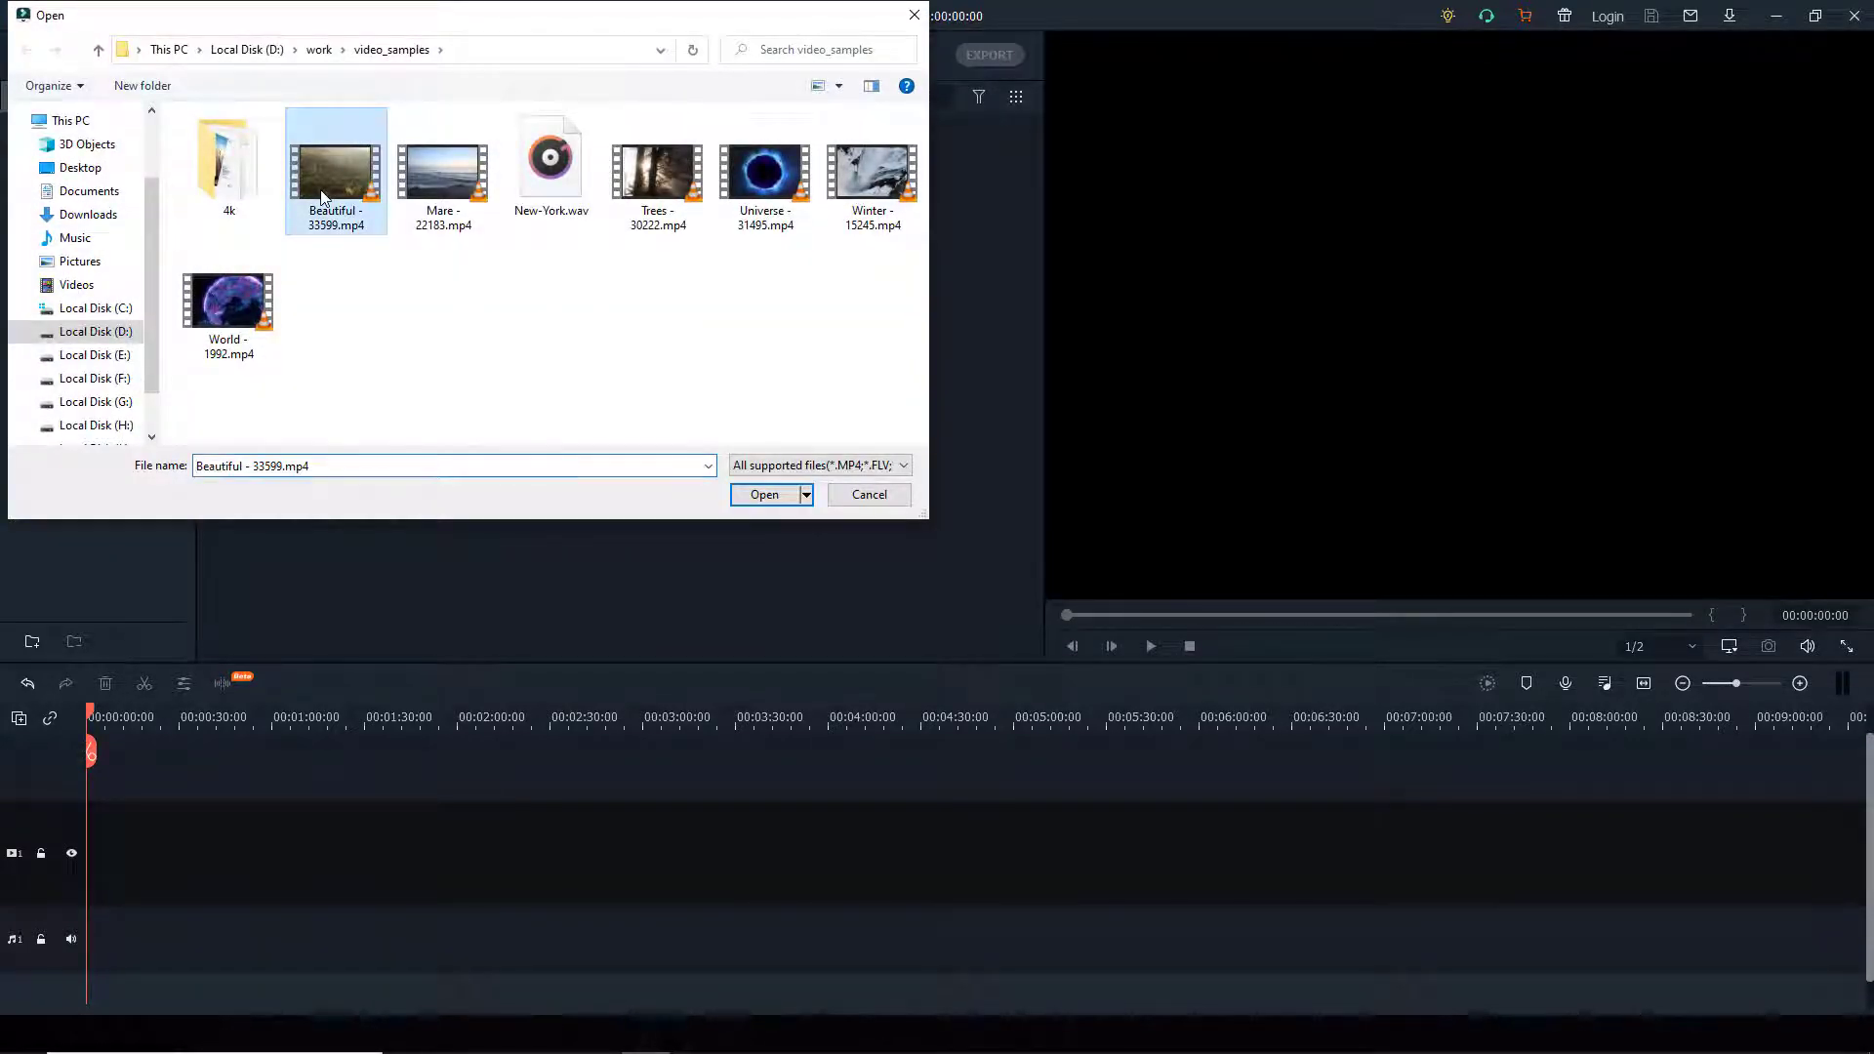
ctrl+click(443, 170)
ctrl+click(657, 170)
click(764, 494)
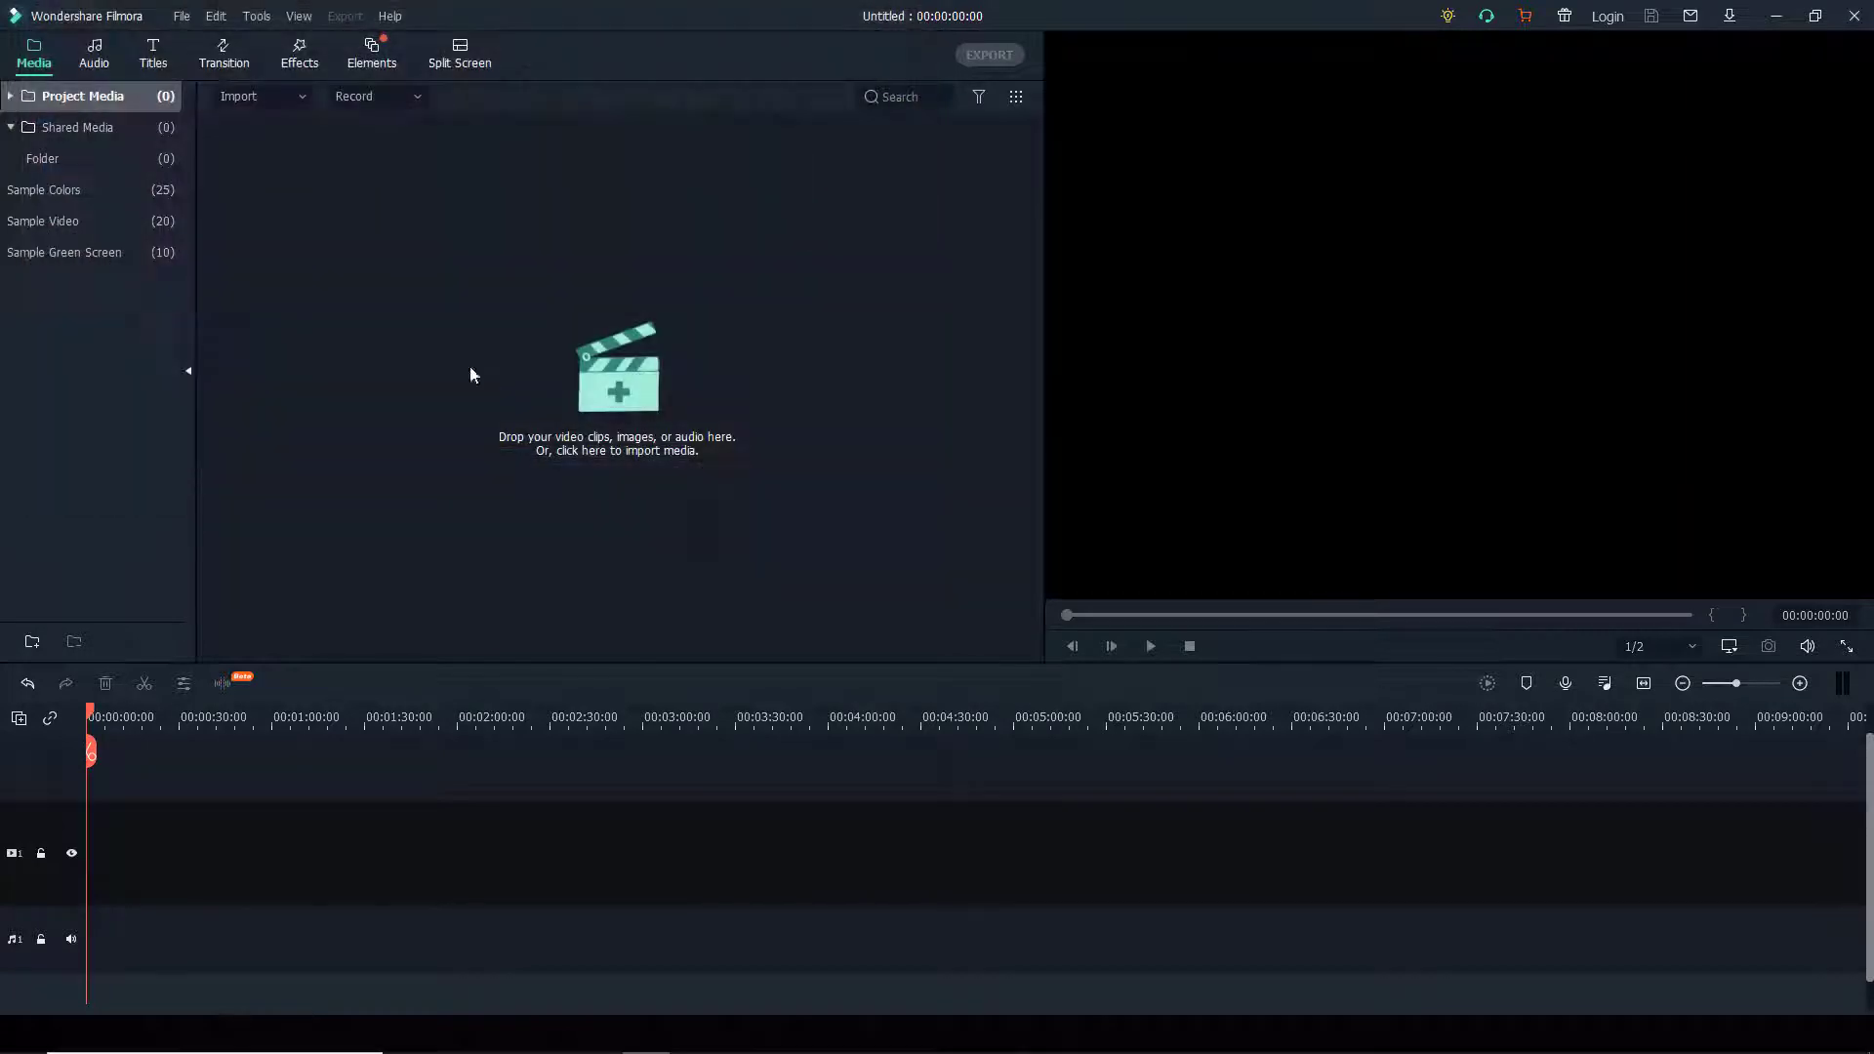
Create a media folder named "new folder" under Project Media
click(31, 641)
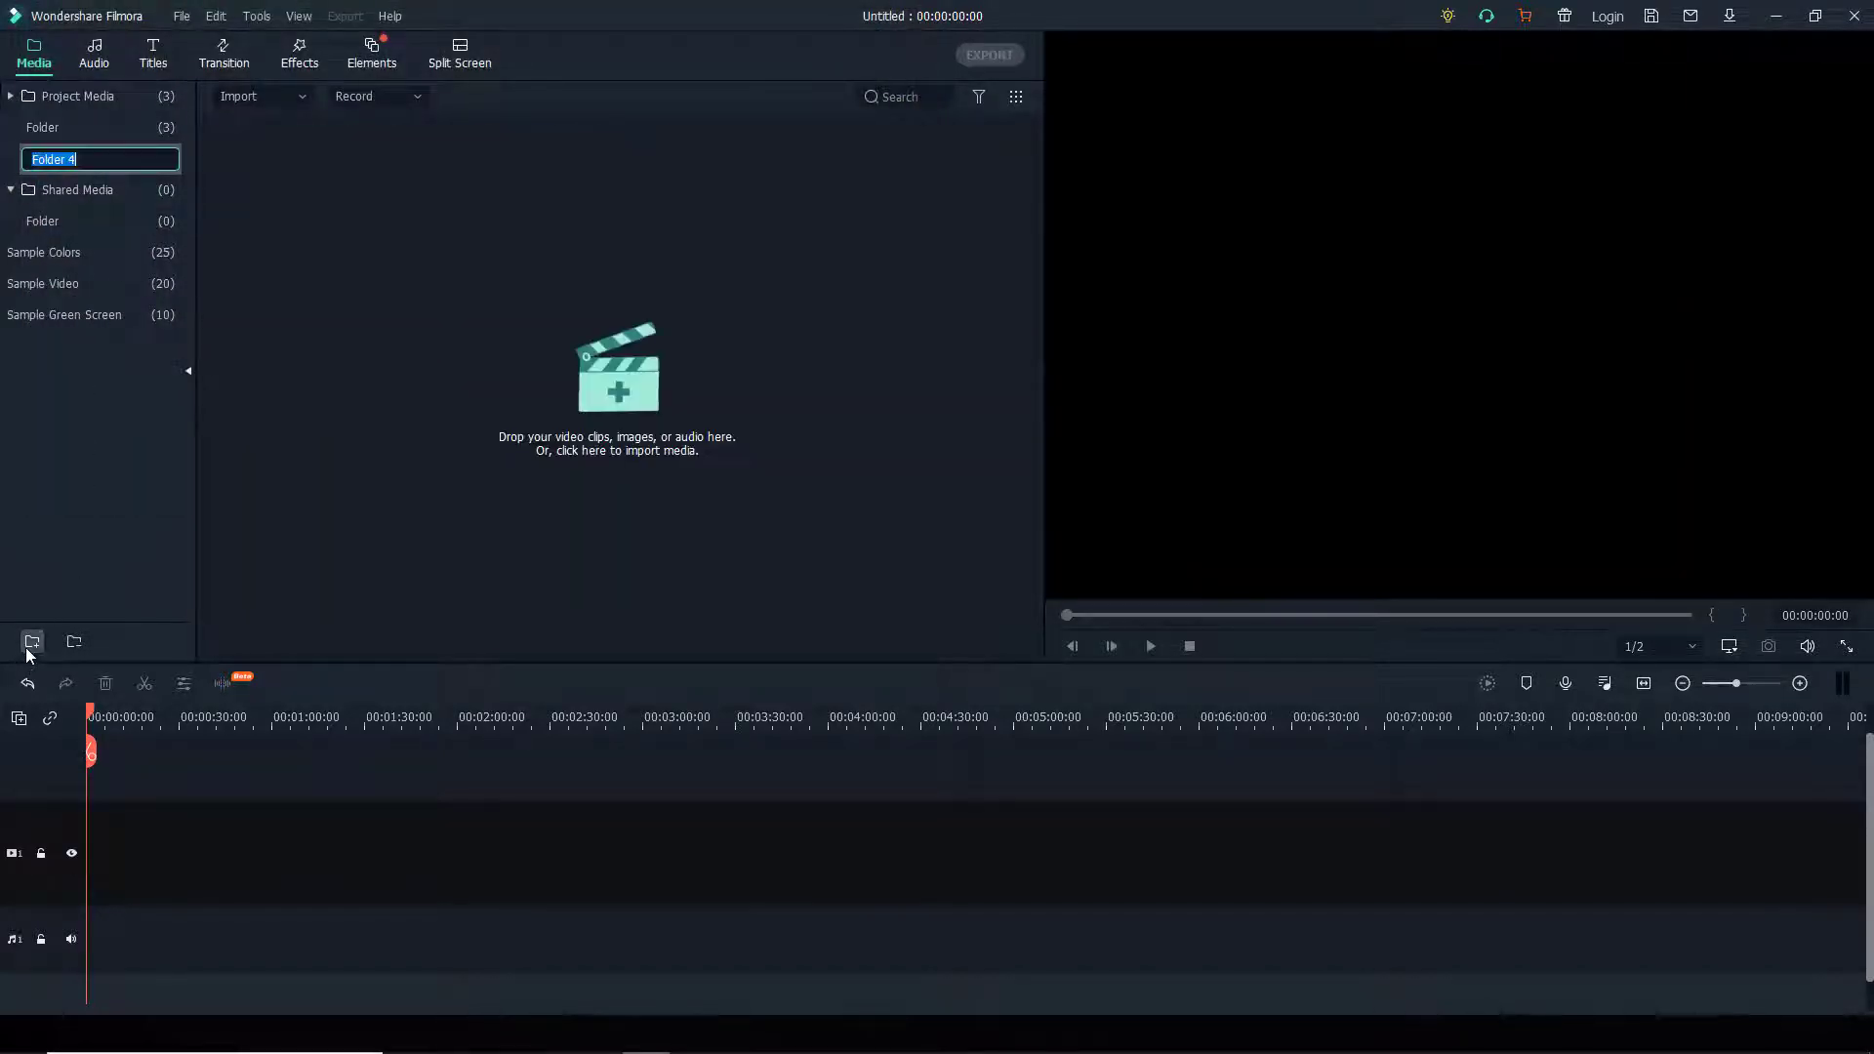
text(new folde)
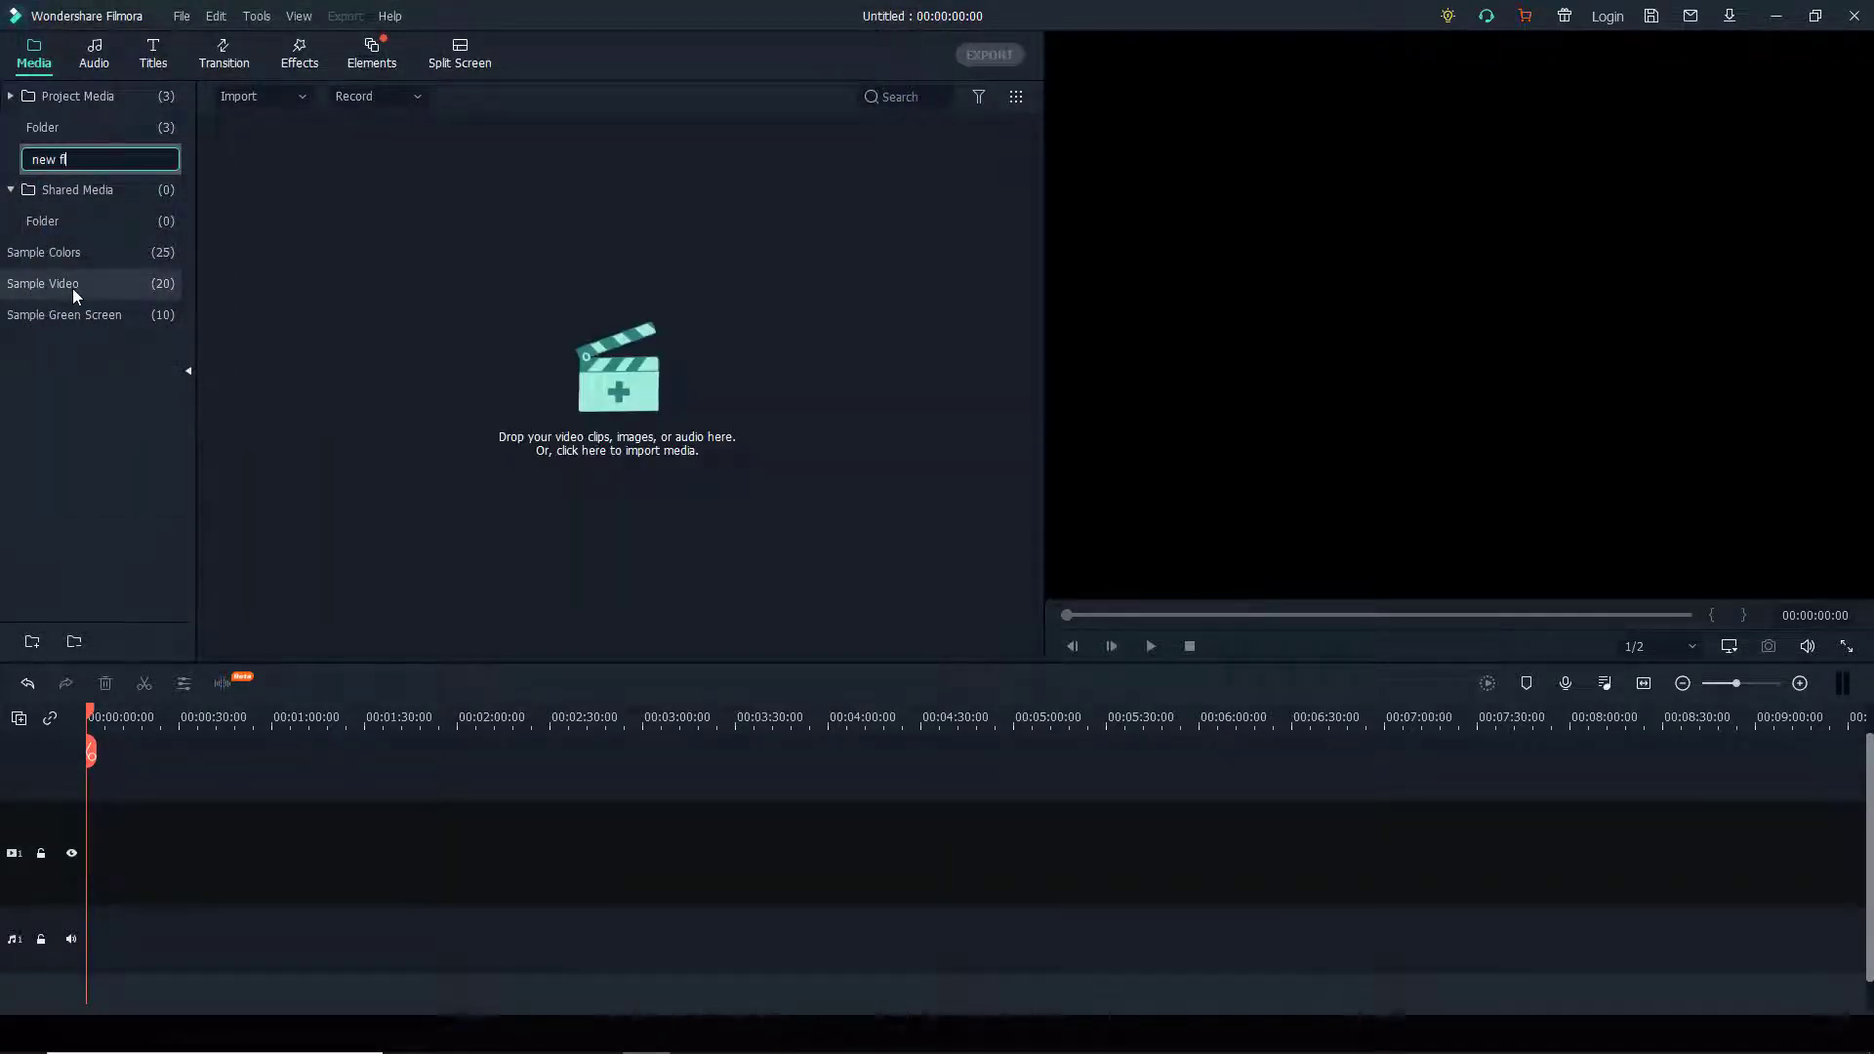
text(r)
key(Return)
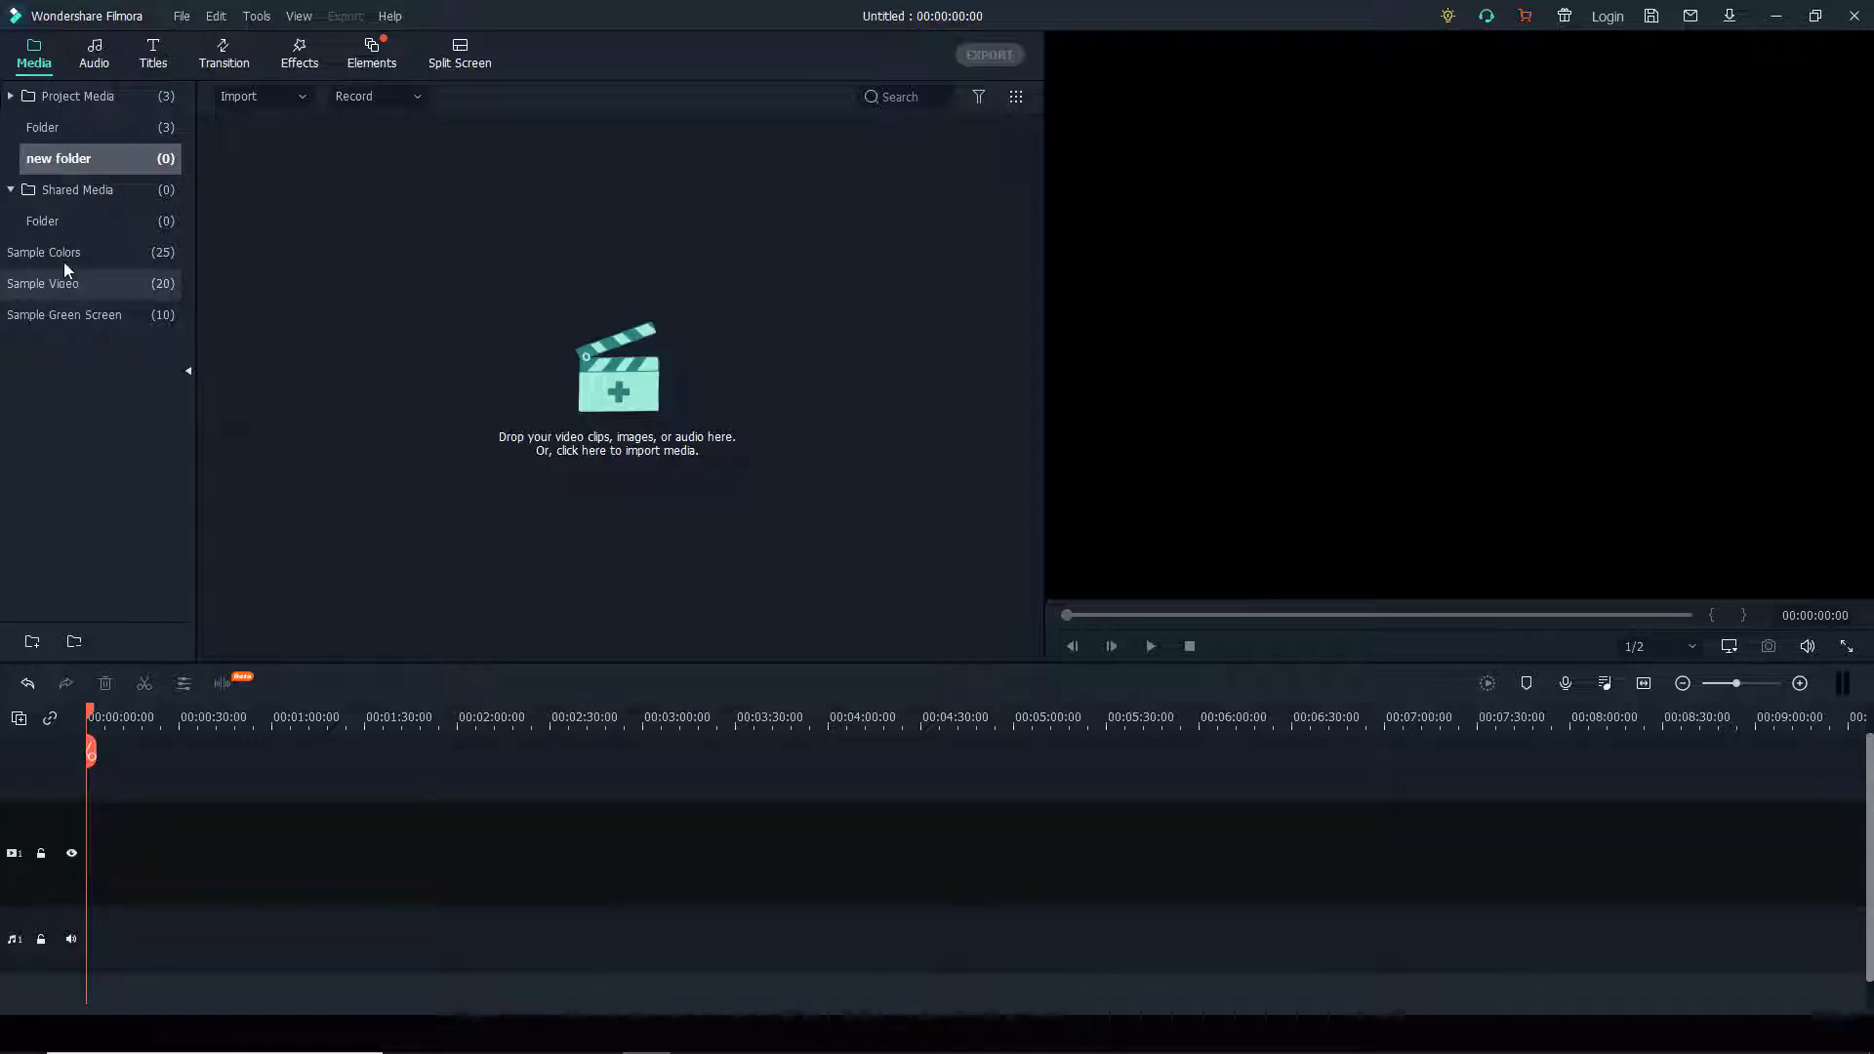
View the imported clips in the project's first folder, and look through the Sample Video and Sample Colors collections
click(63, 121)
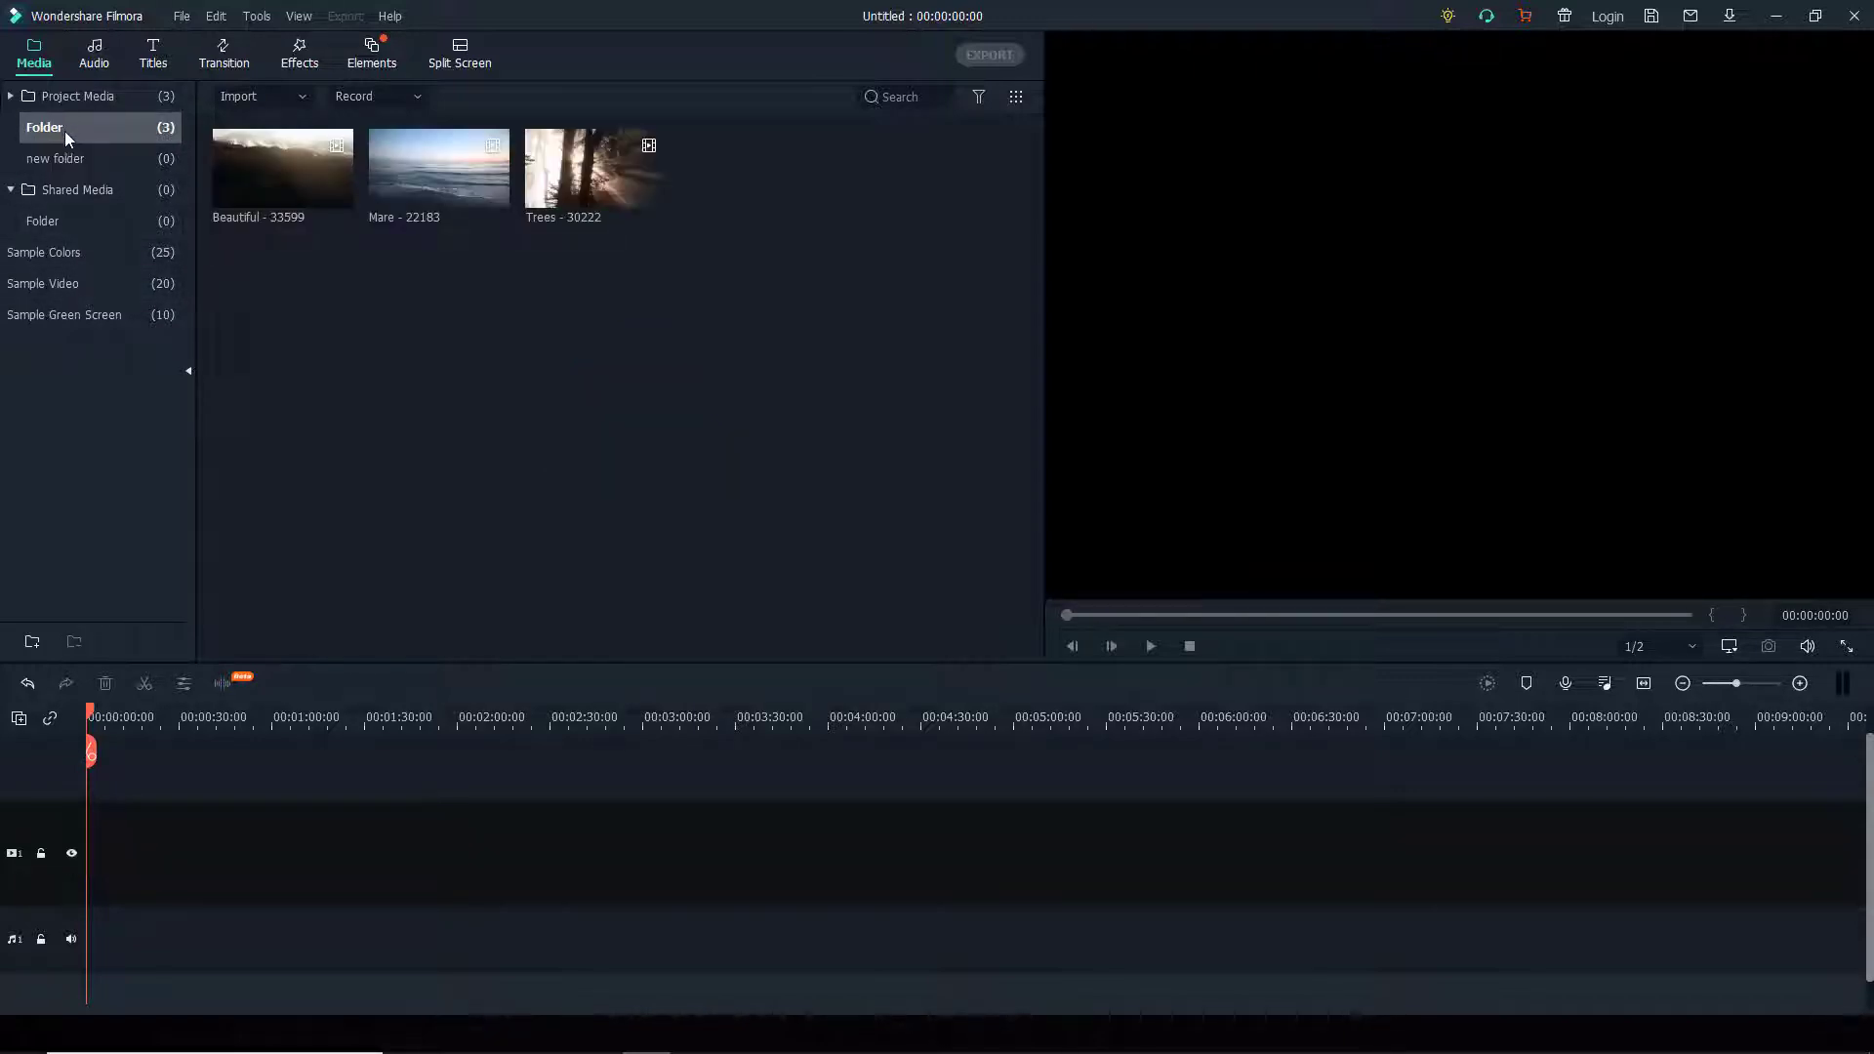
click(74, 278)
click(73, 253)
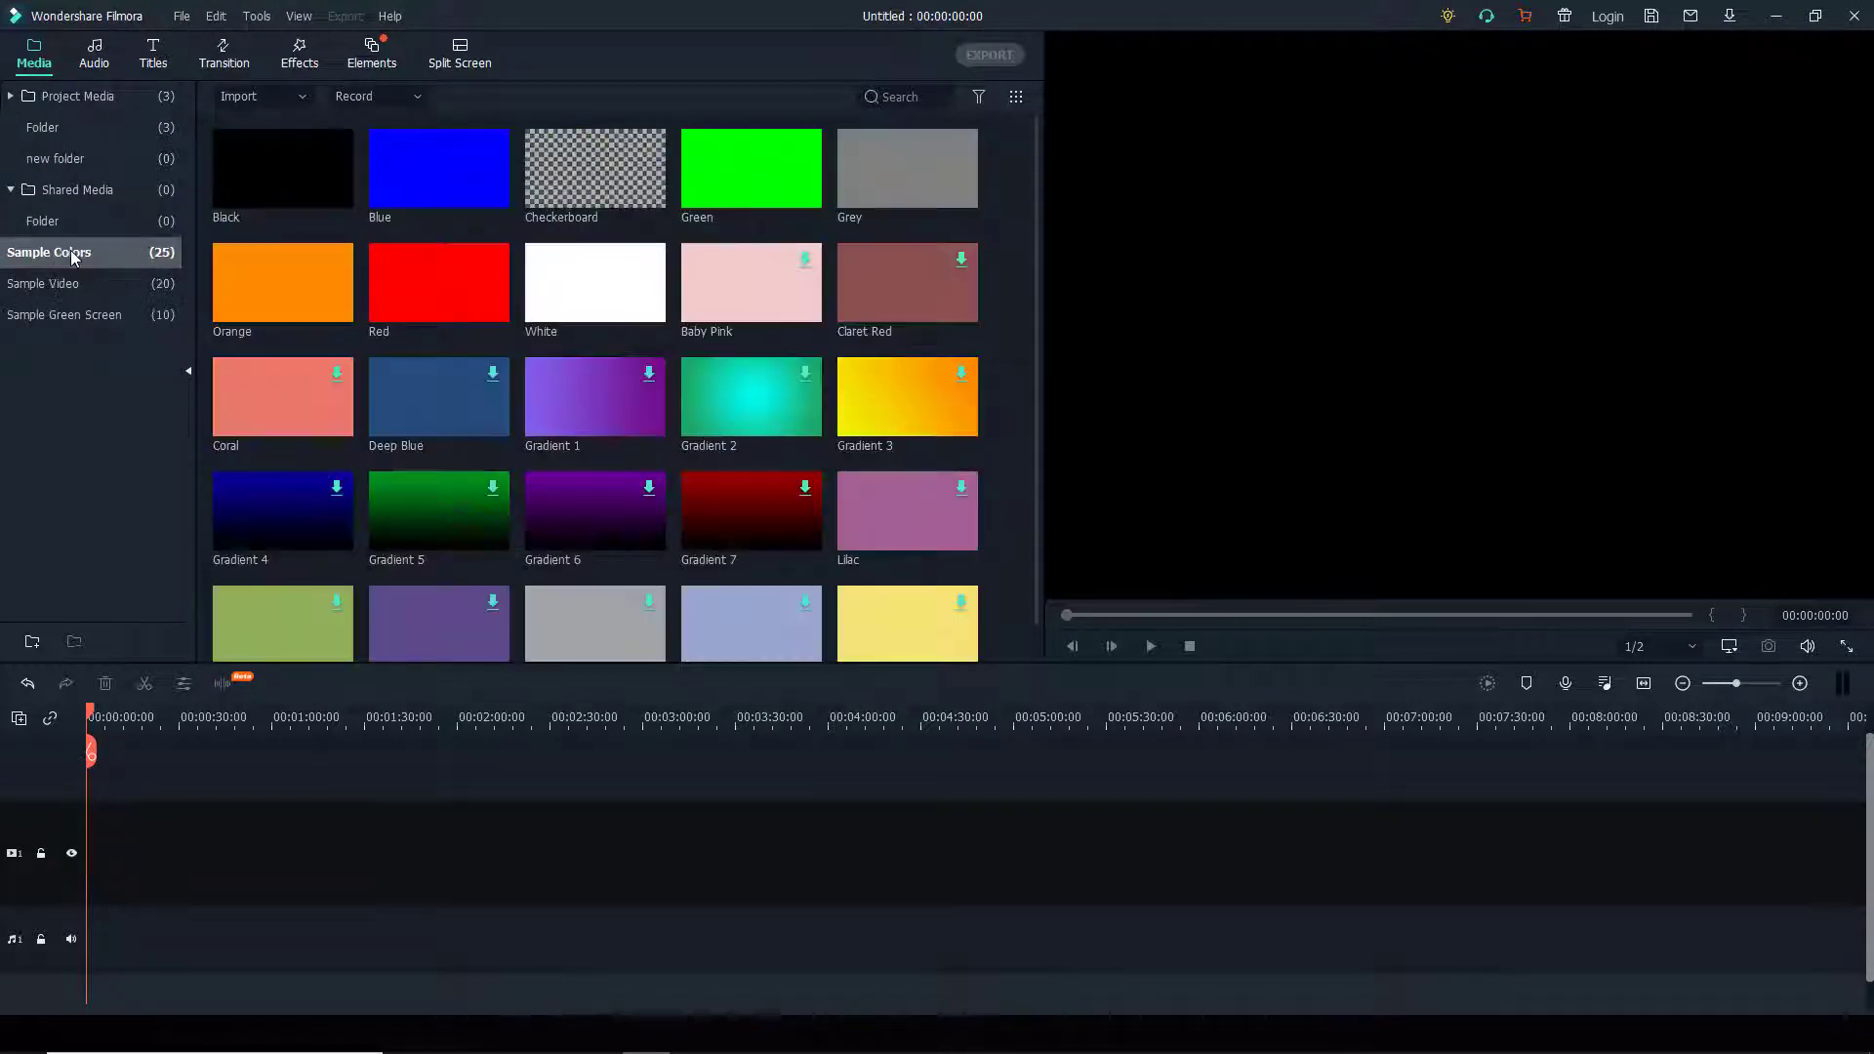
View the Sample Green Screen clips, and look through the Young & Bright, Tender & Sentimental, Rock and Folk audio categories
click(61, 313)
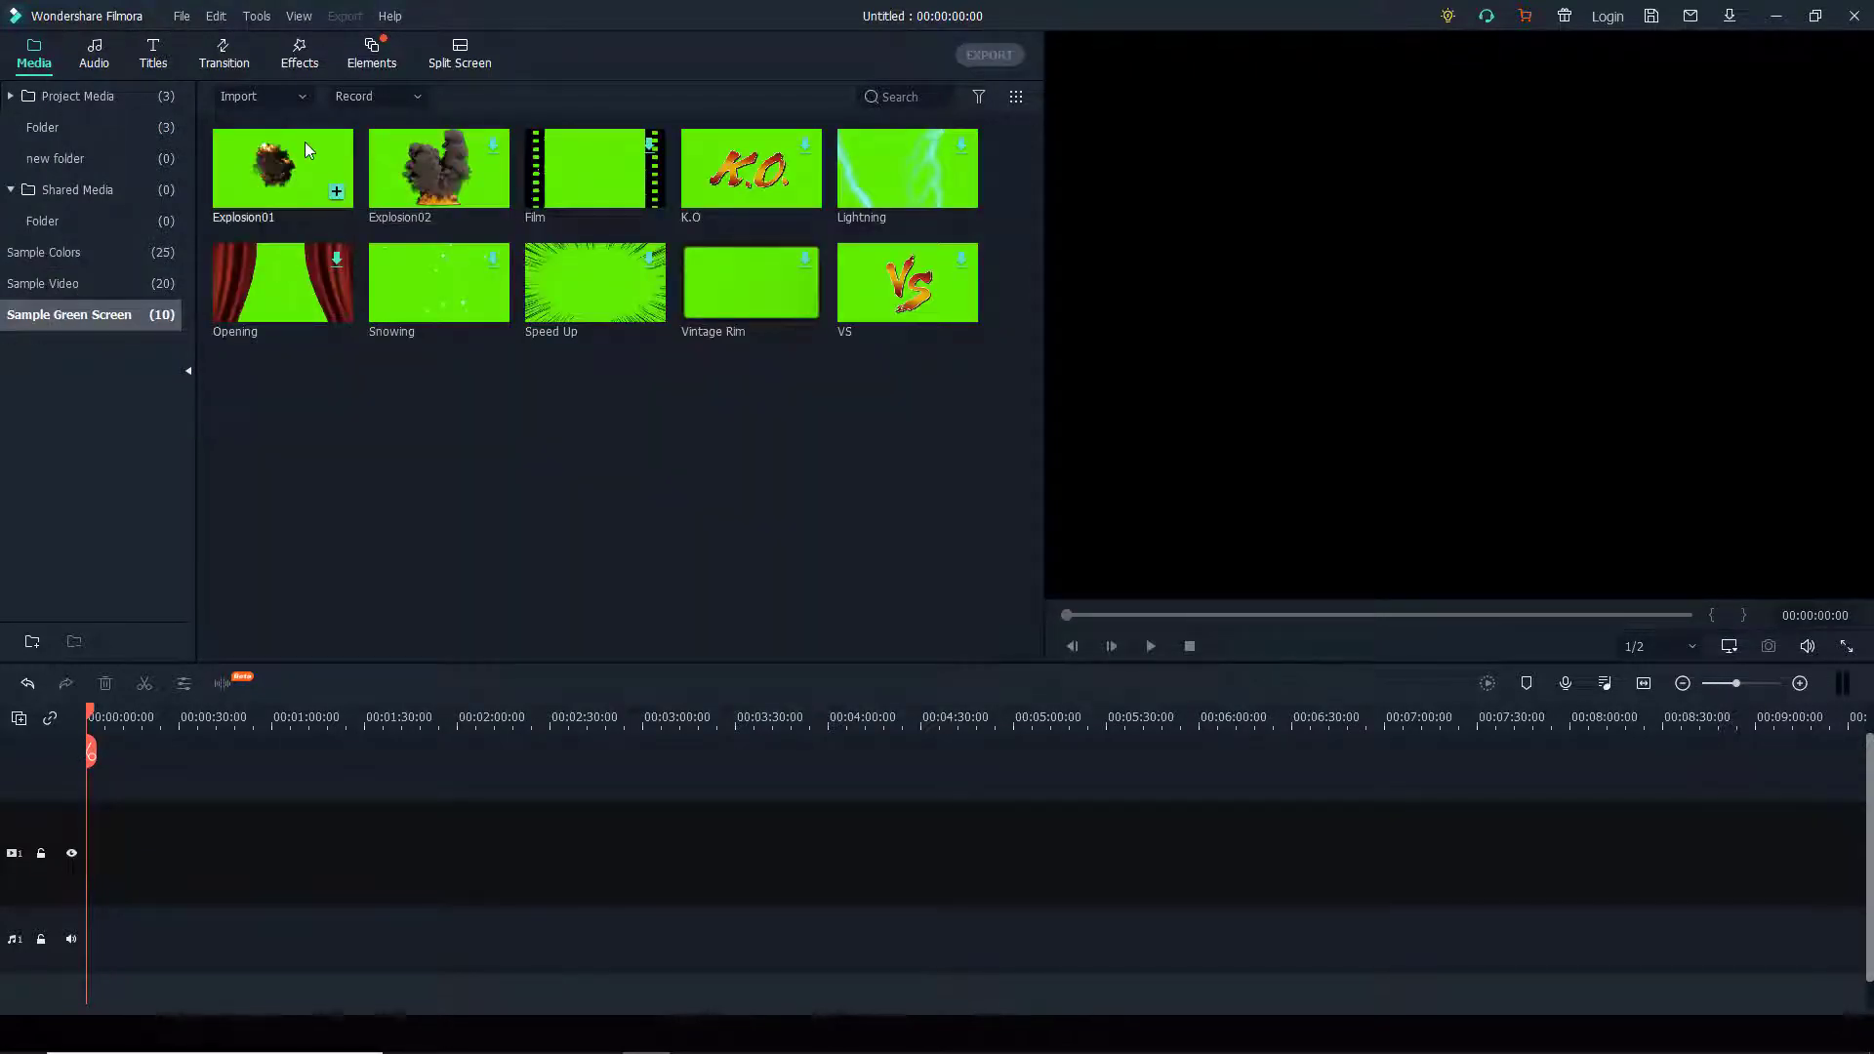
click(94, 50)
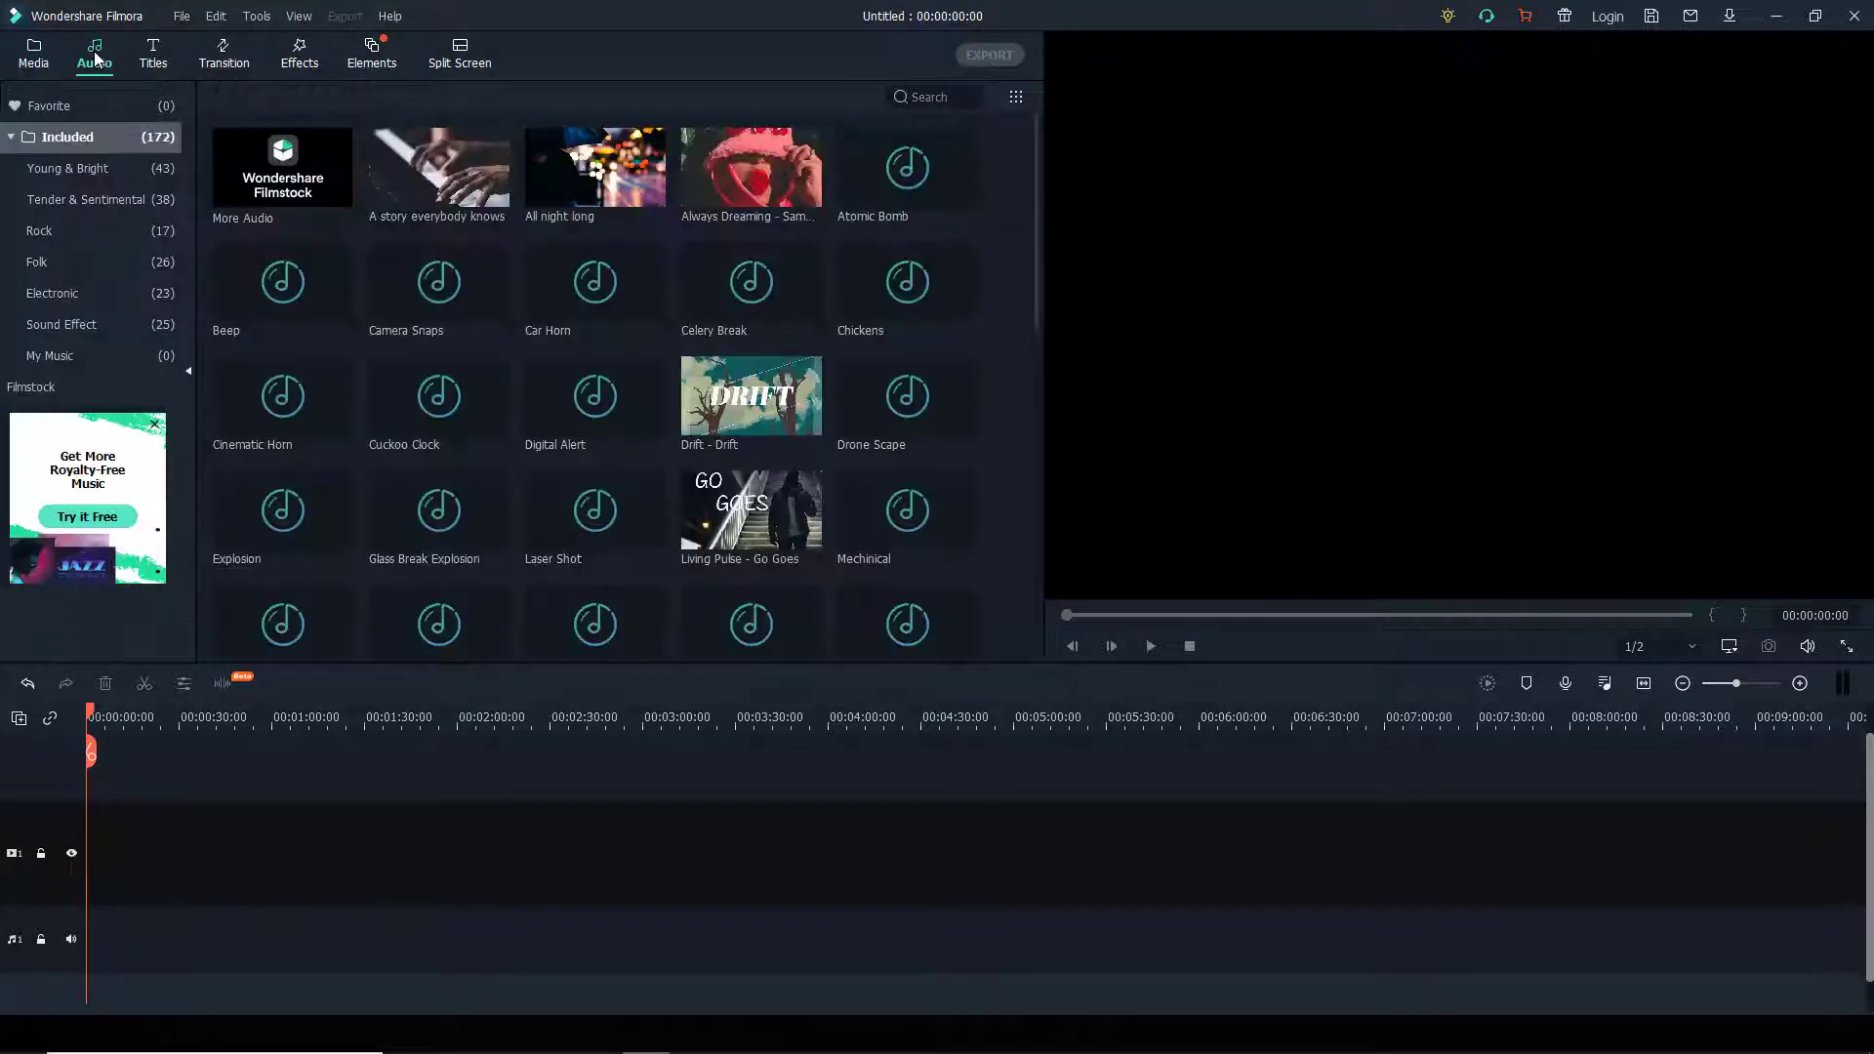
click(61, 166)
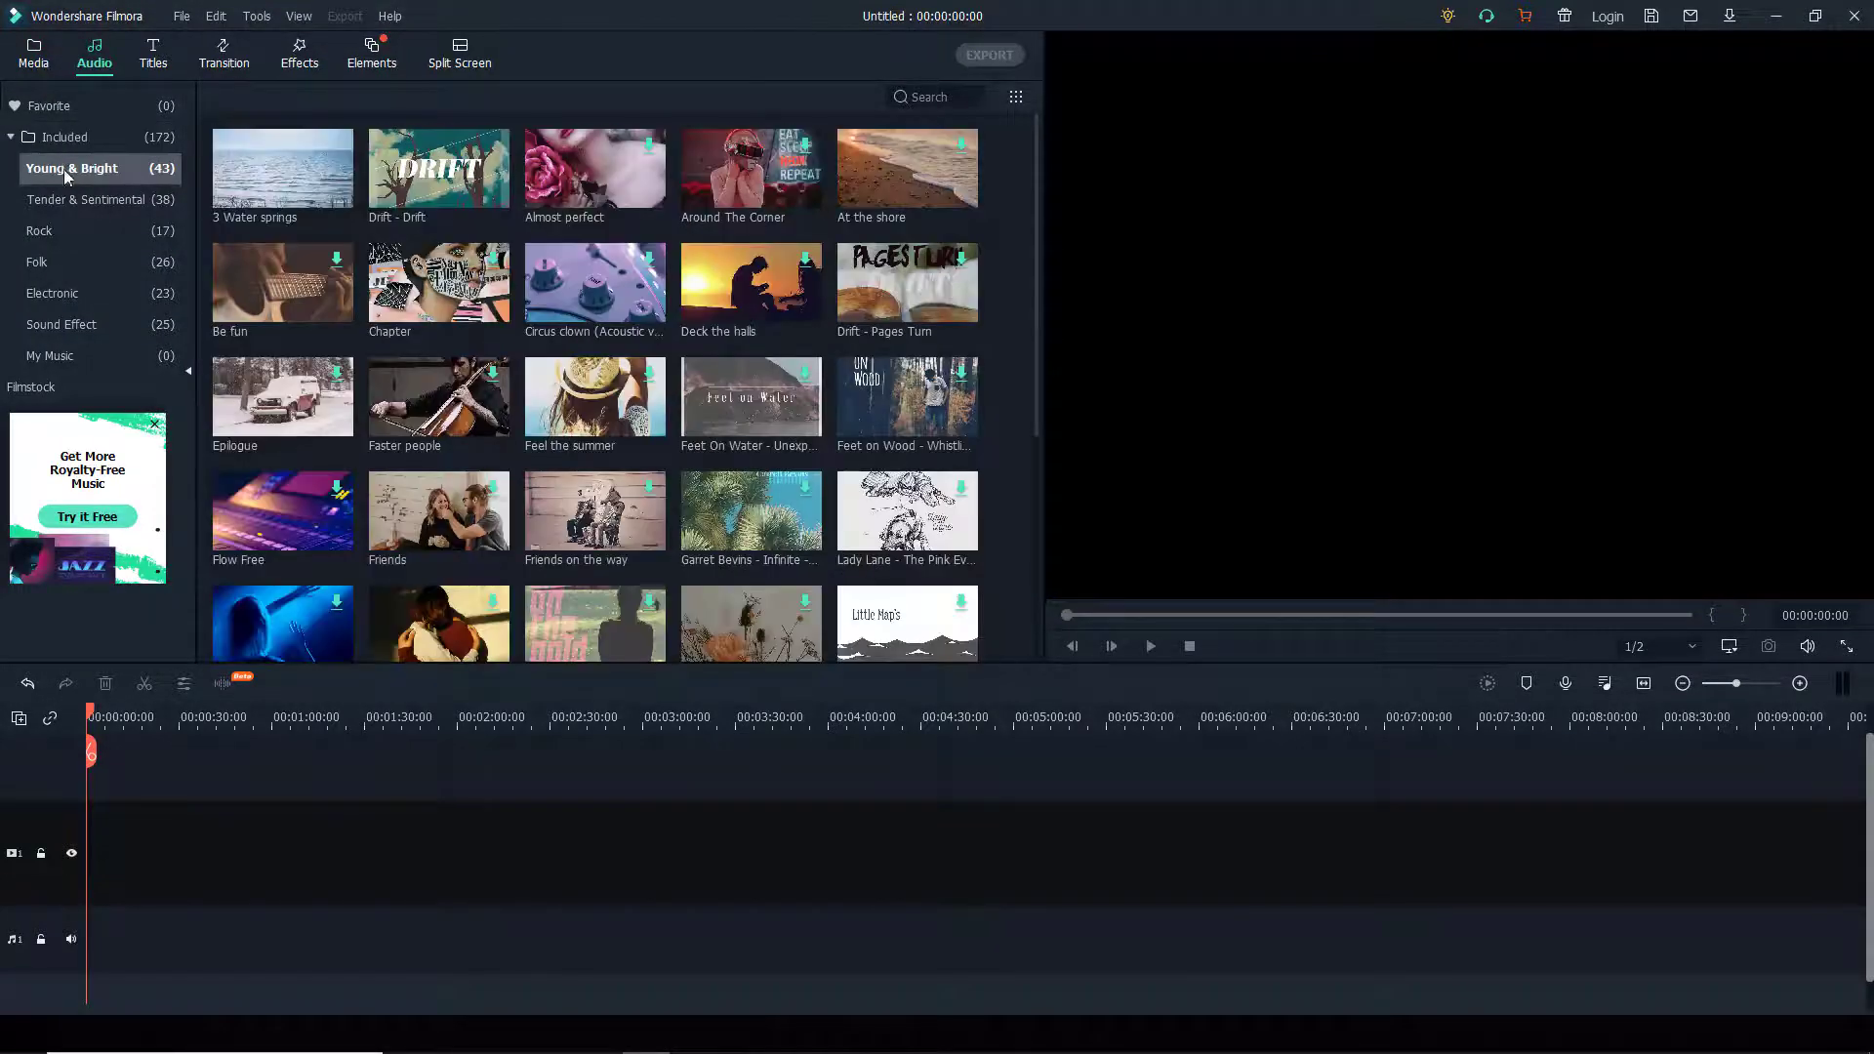
click(80, 201)
click(84, 237)
click(86, 261)
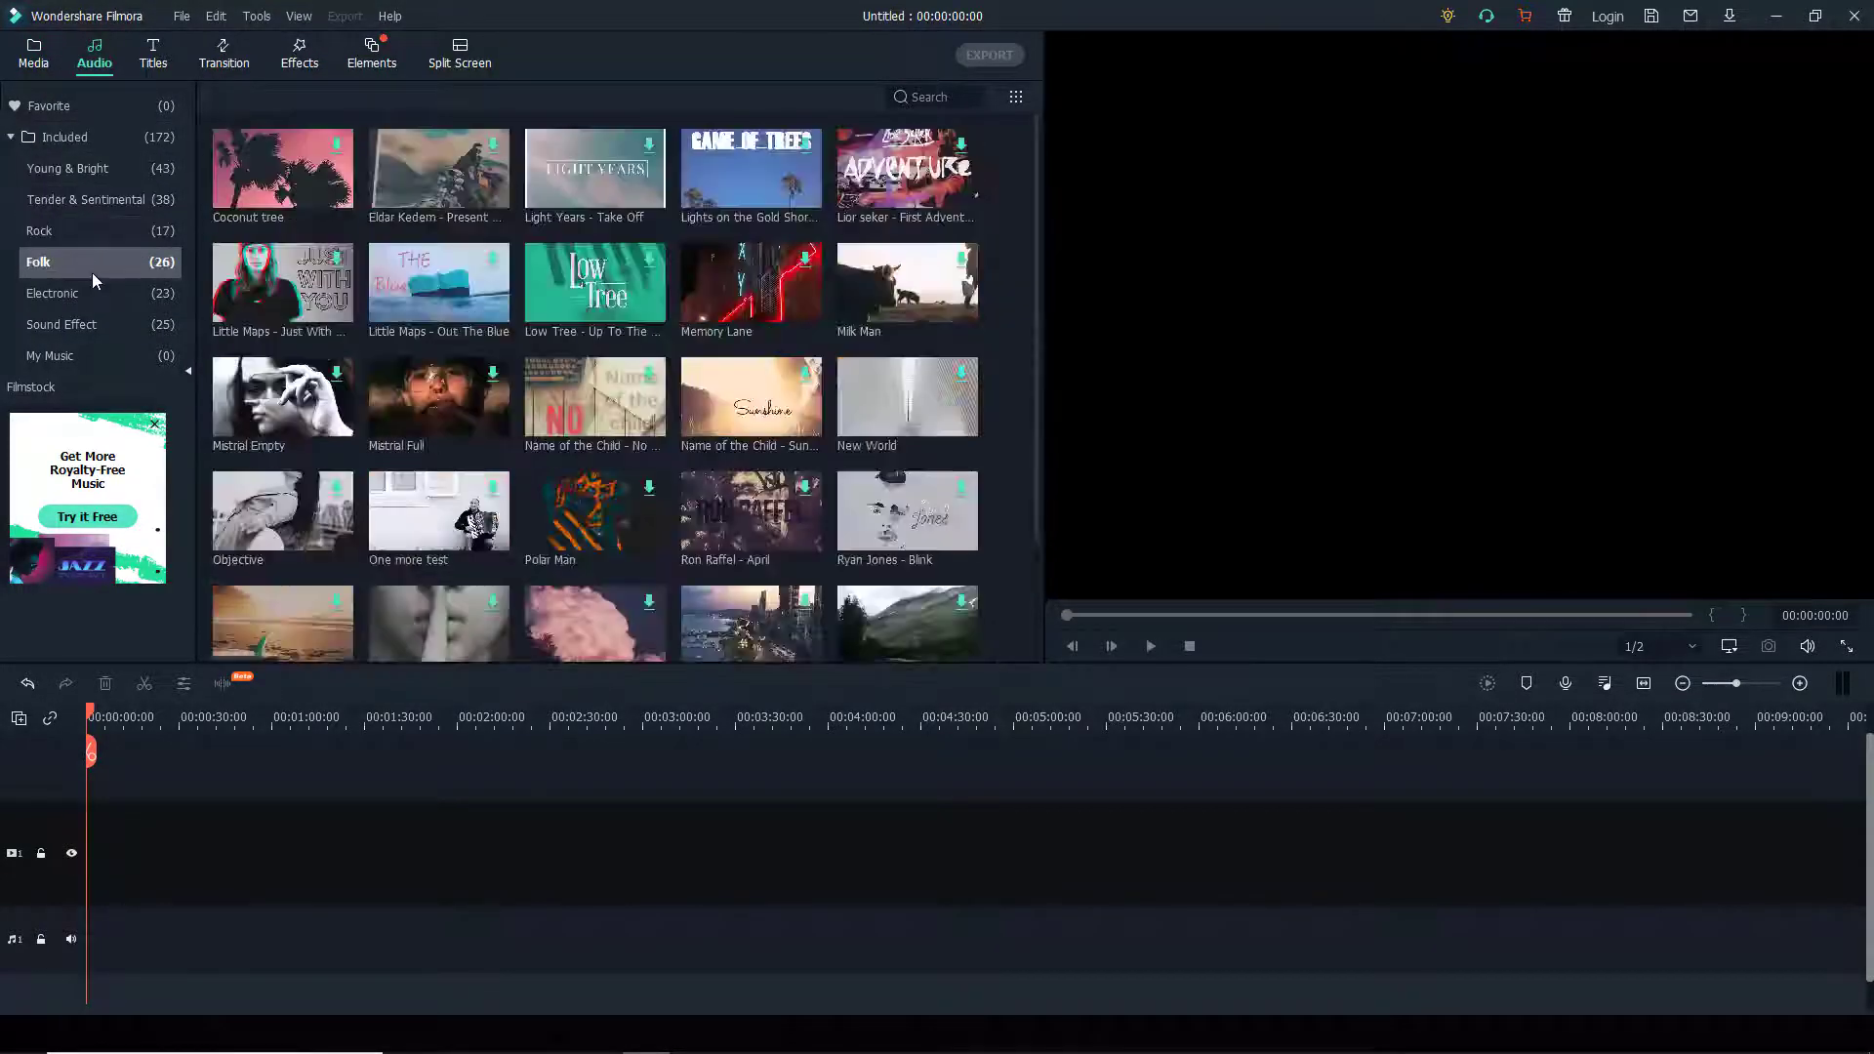
Download the "Little Maps - Just With" track from the Folk audio, and look through the audio favorites and the full included library
click(337, 264)
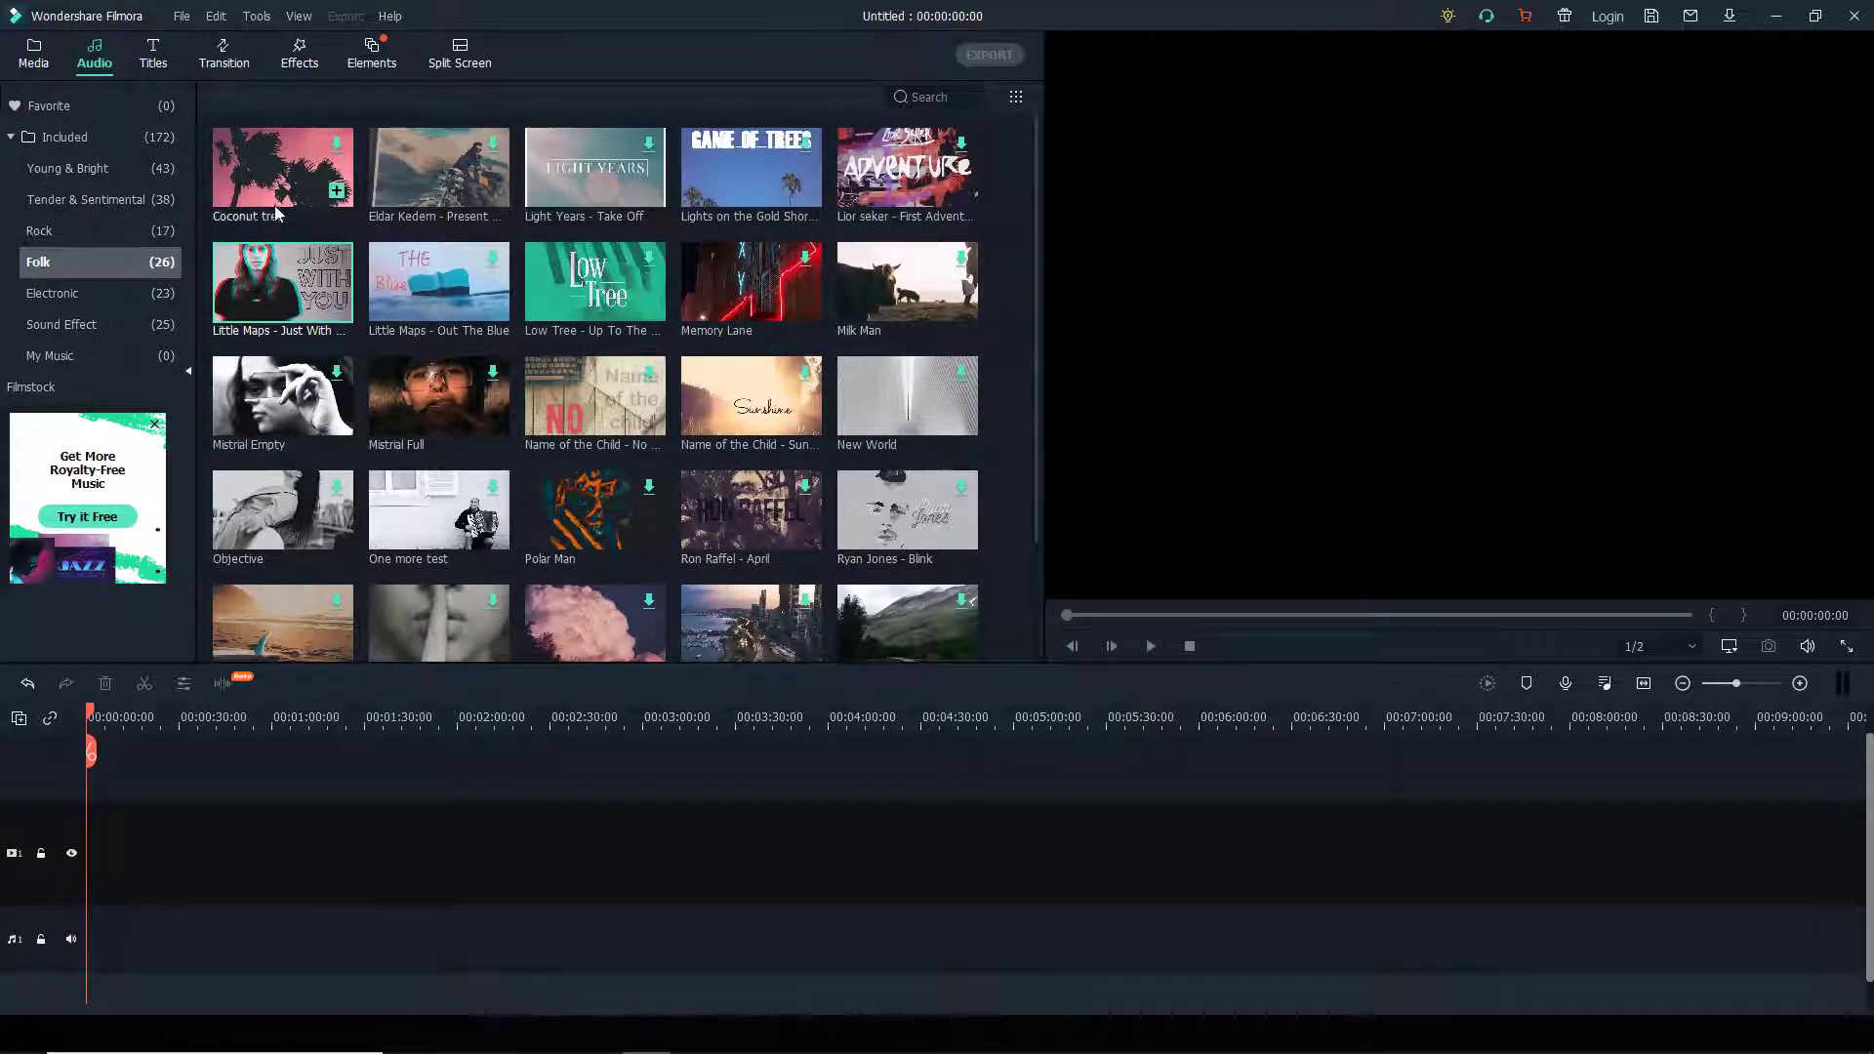
click(88, 140)
click(66, 109)
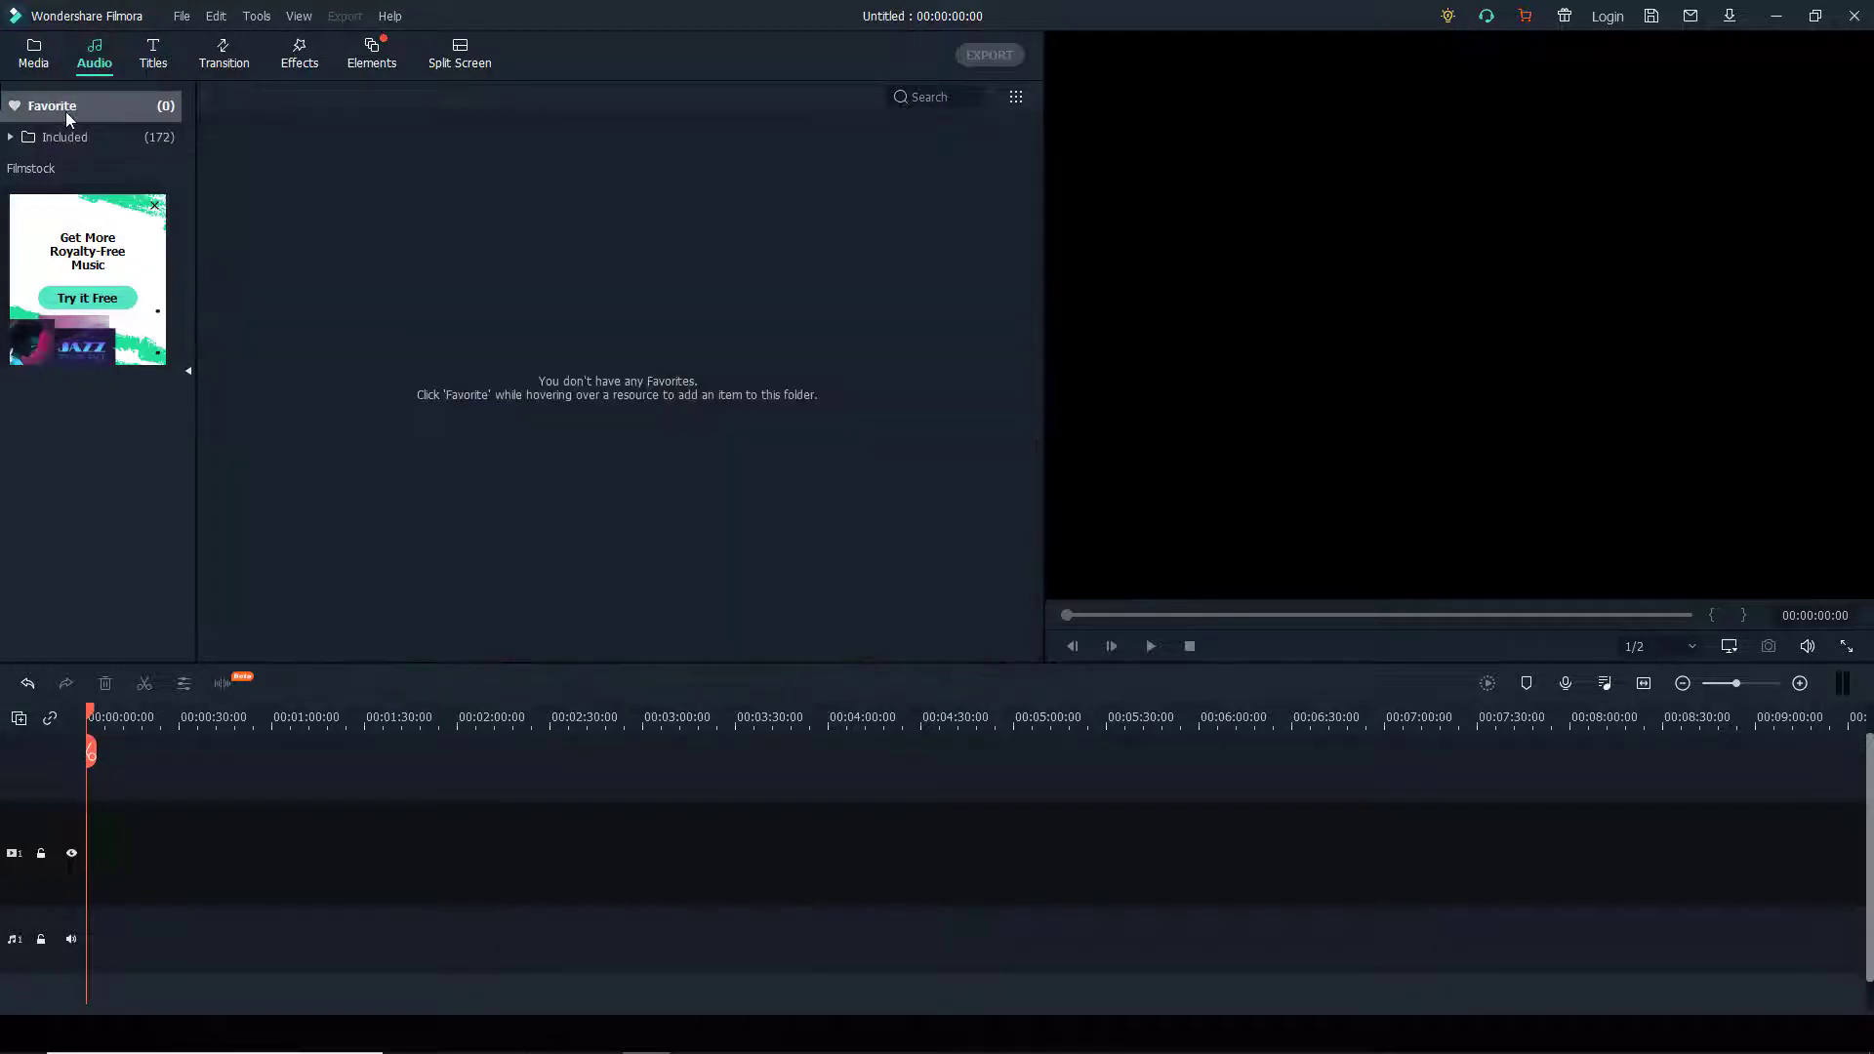
click(65, 138)
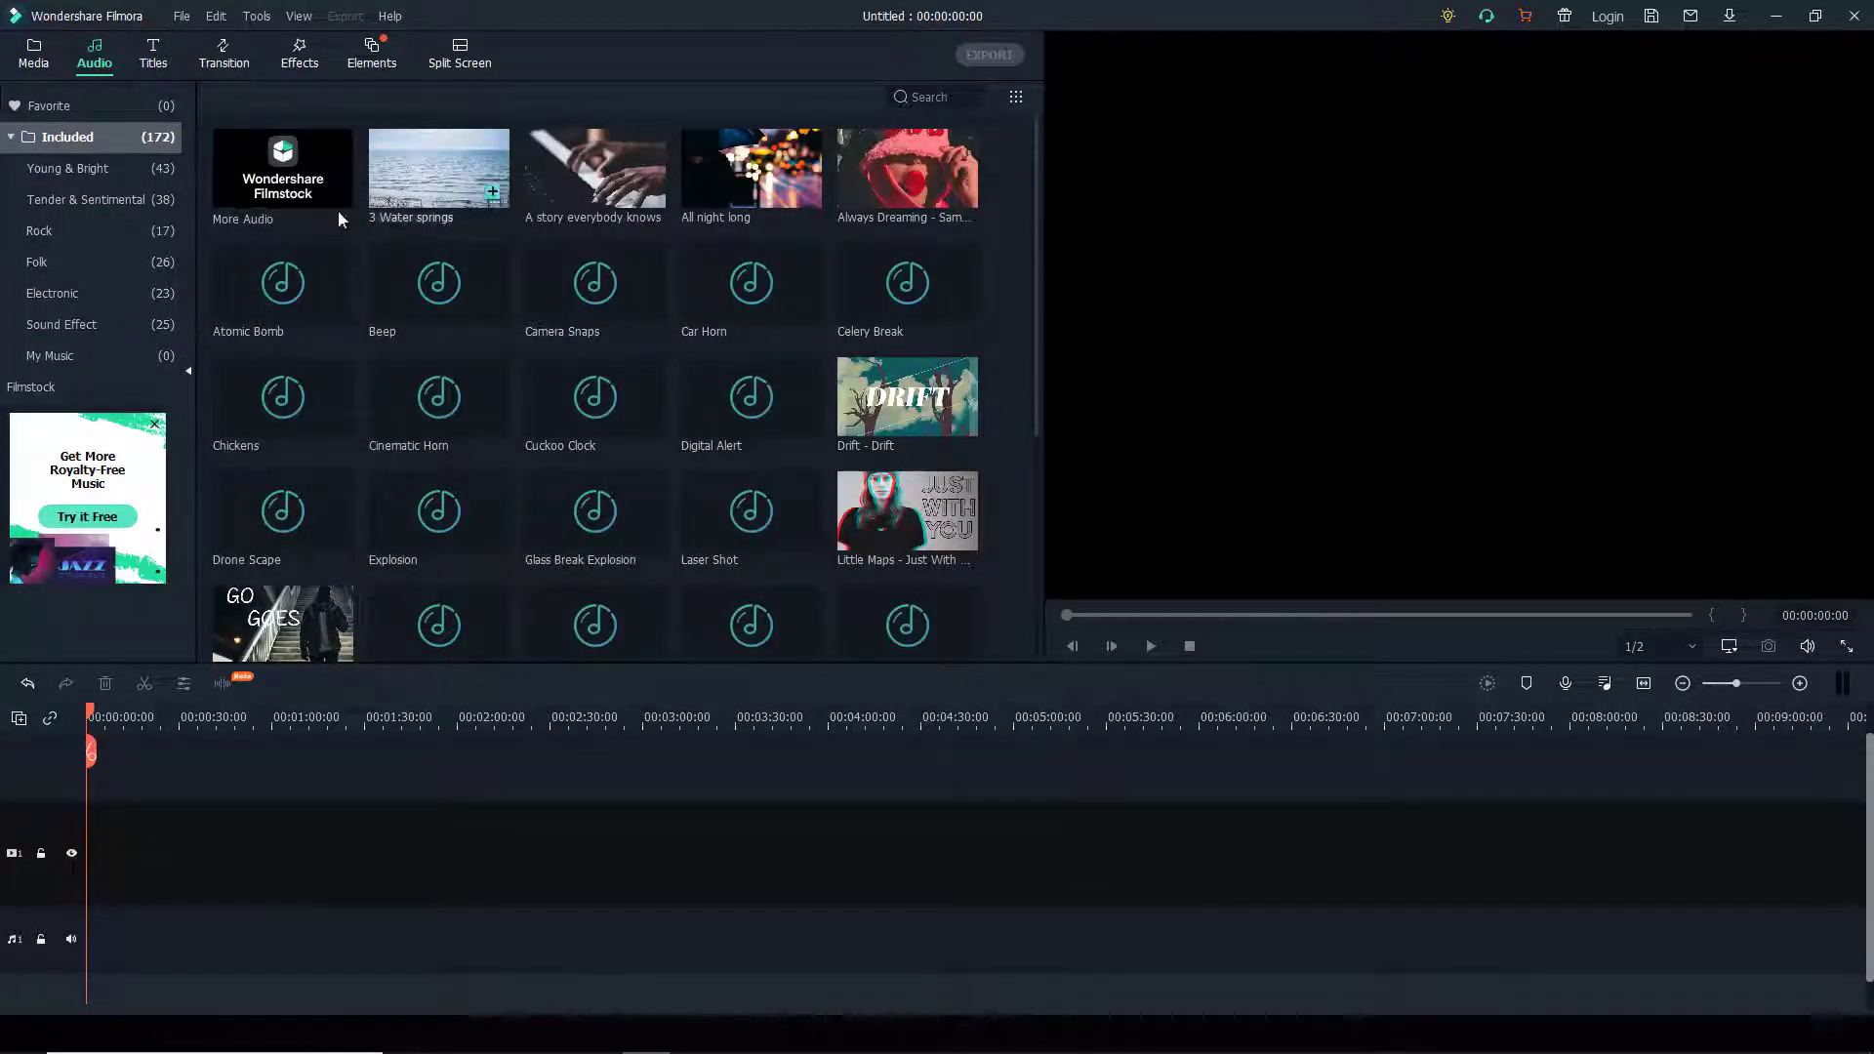
scroll(386, 268, down, 10)
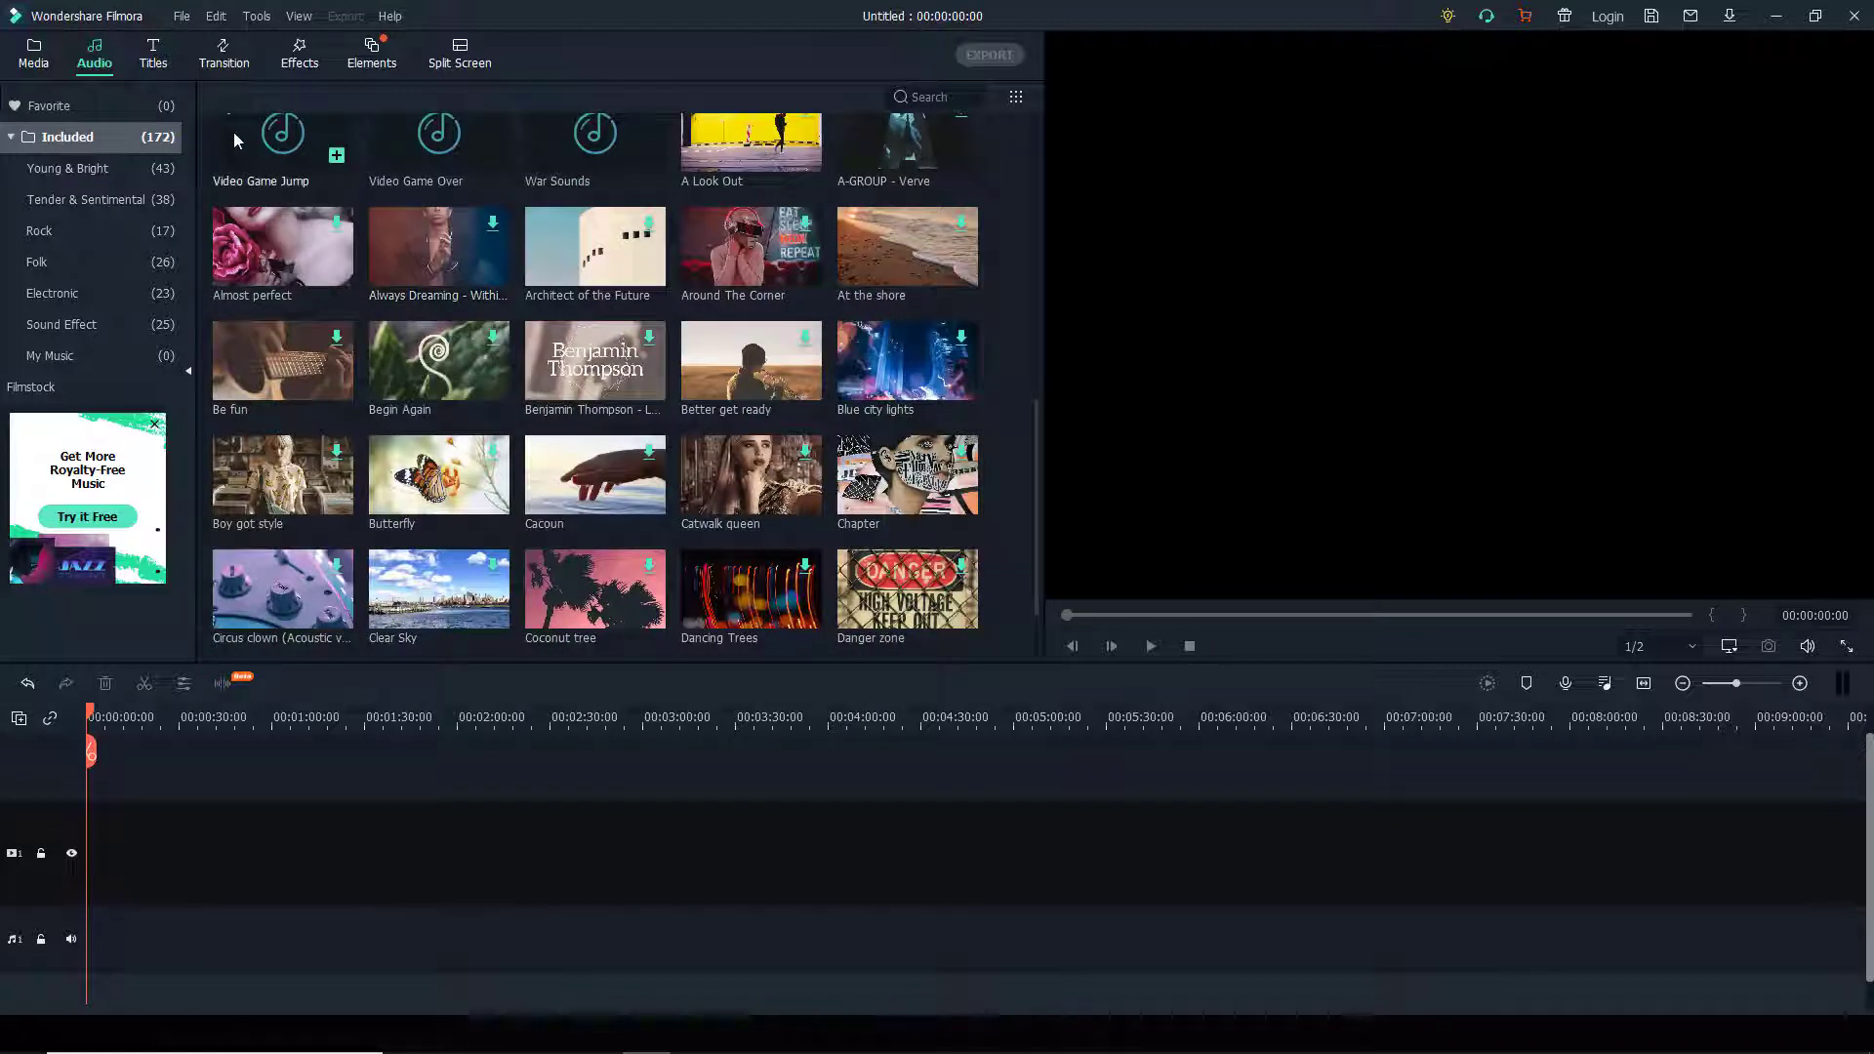
Look through the title presets, including the Custom, Openers, Titles, Subtitles and Plain Text categories
click(148, 62)
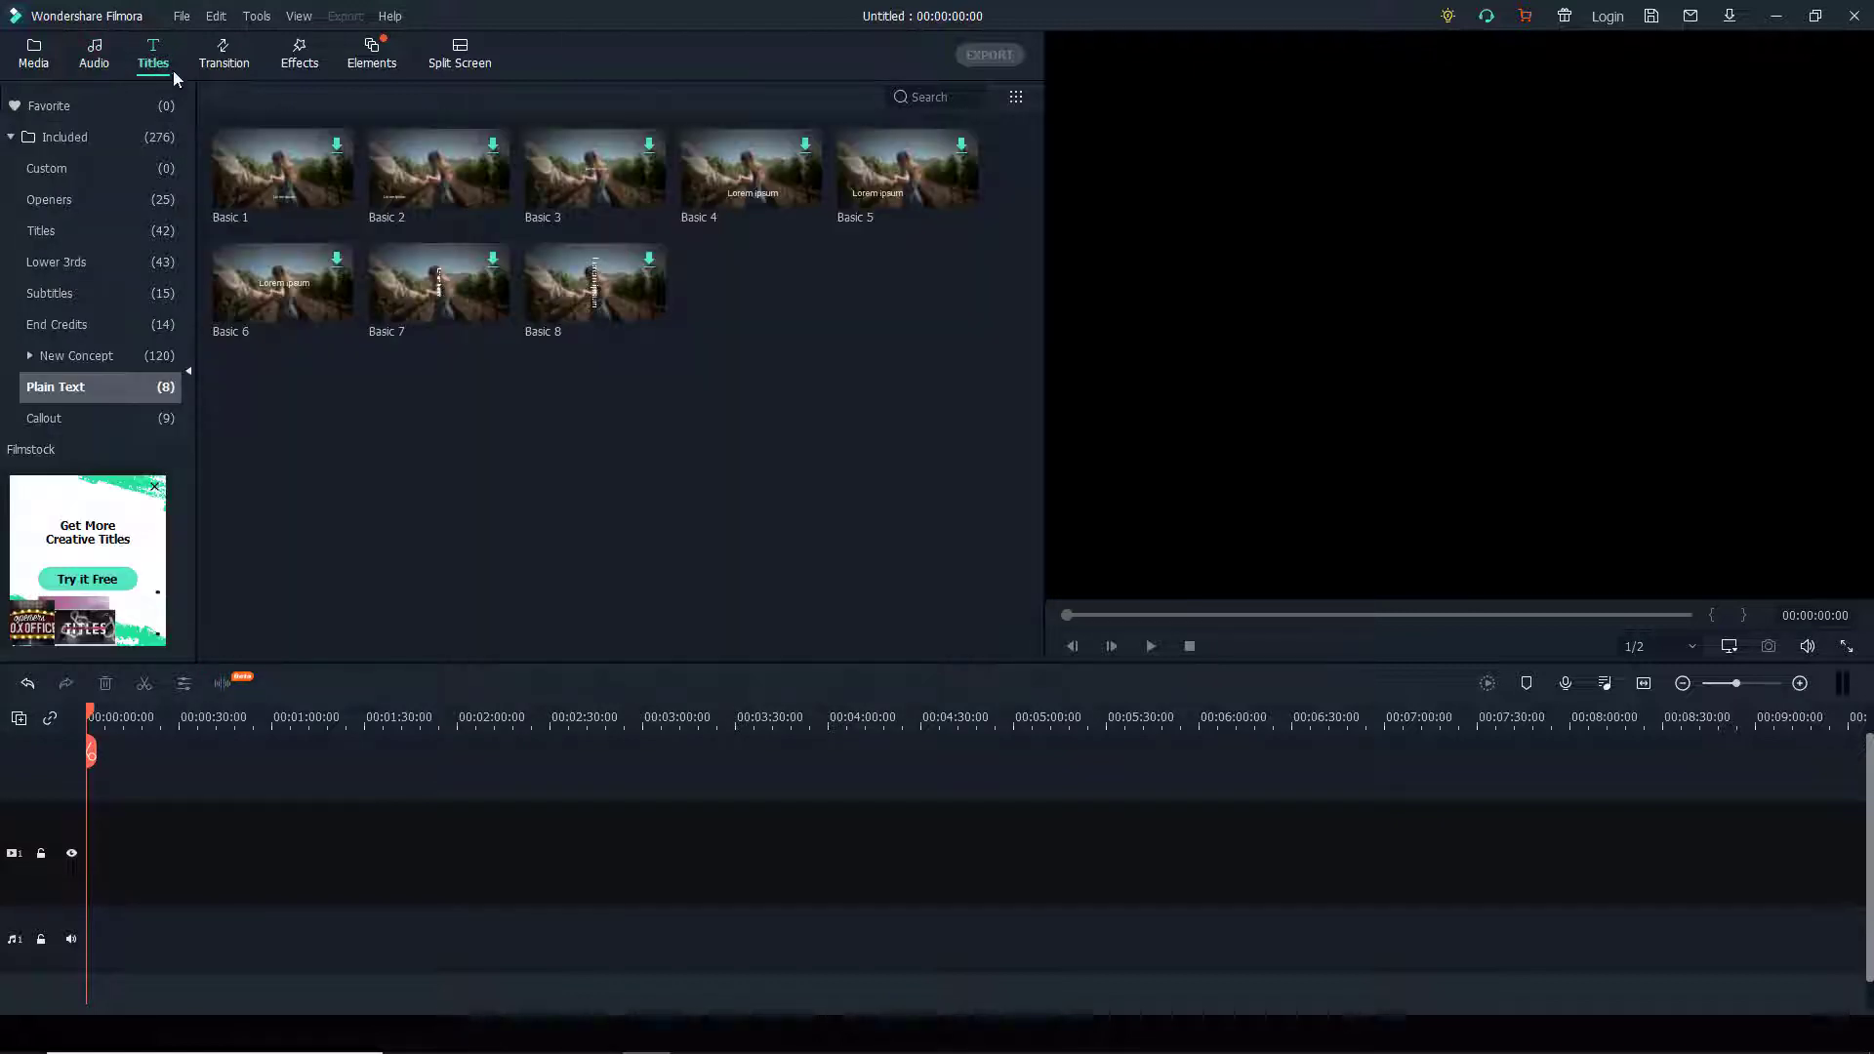
click(67, 171)
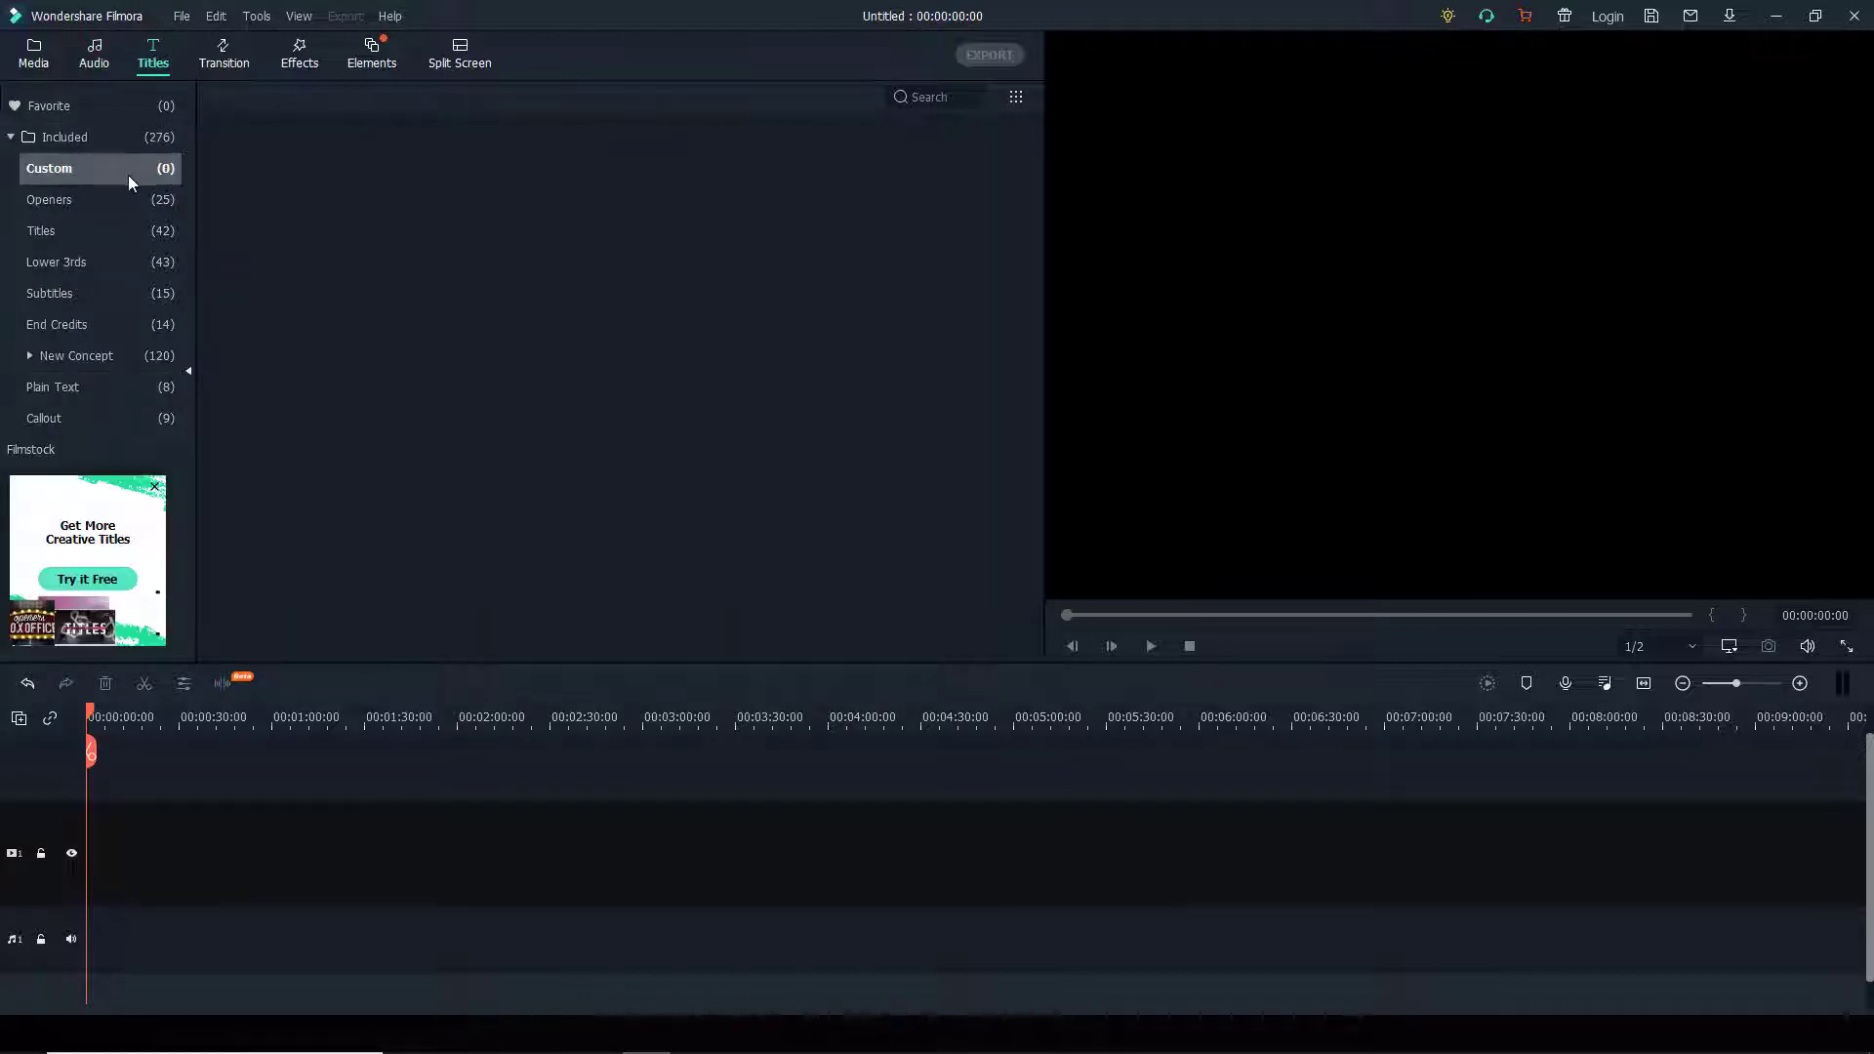
click(86, 205)
click(78, 292)
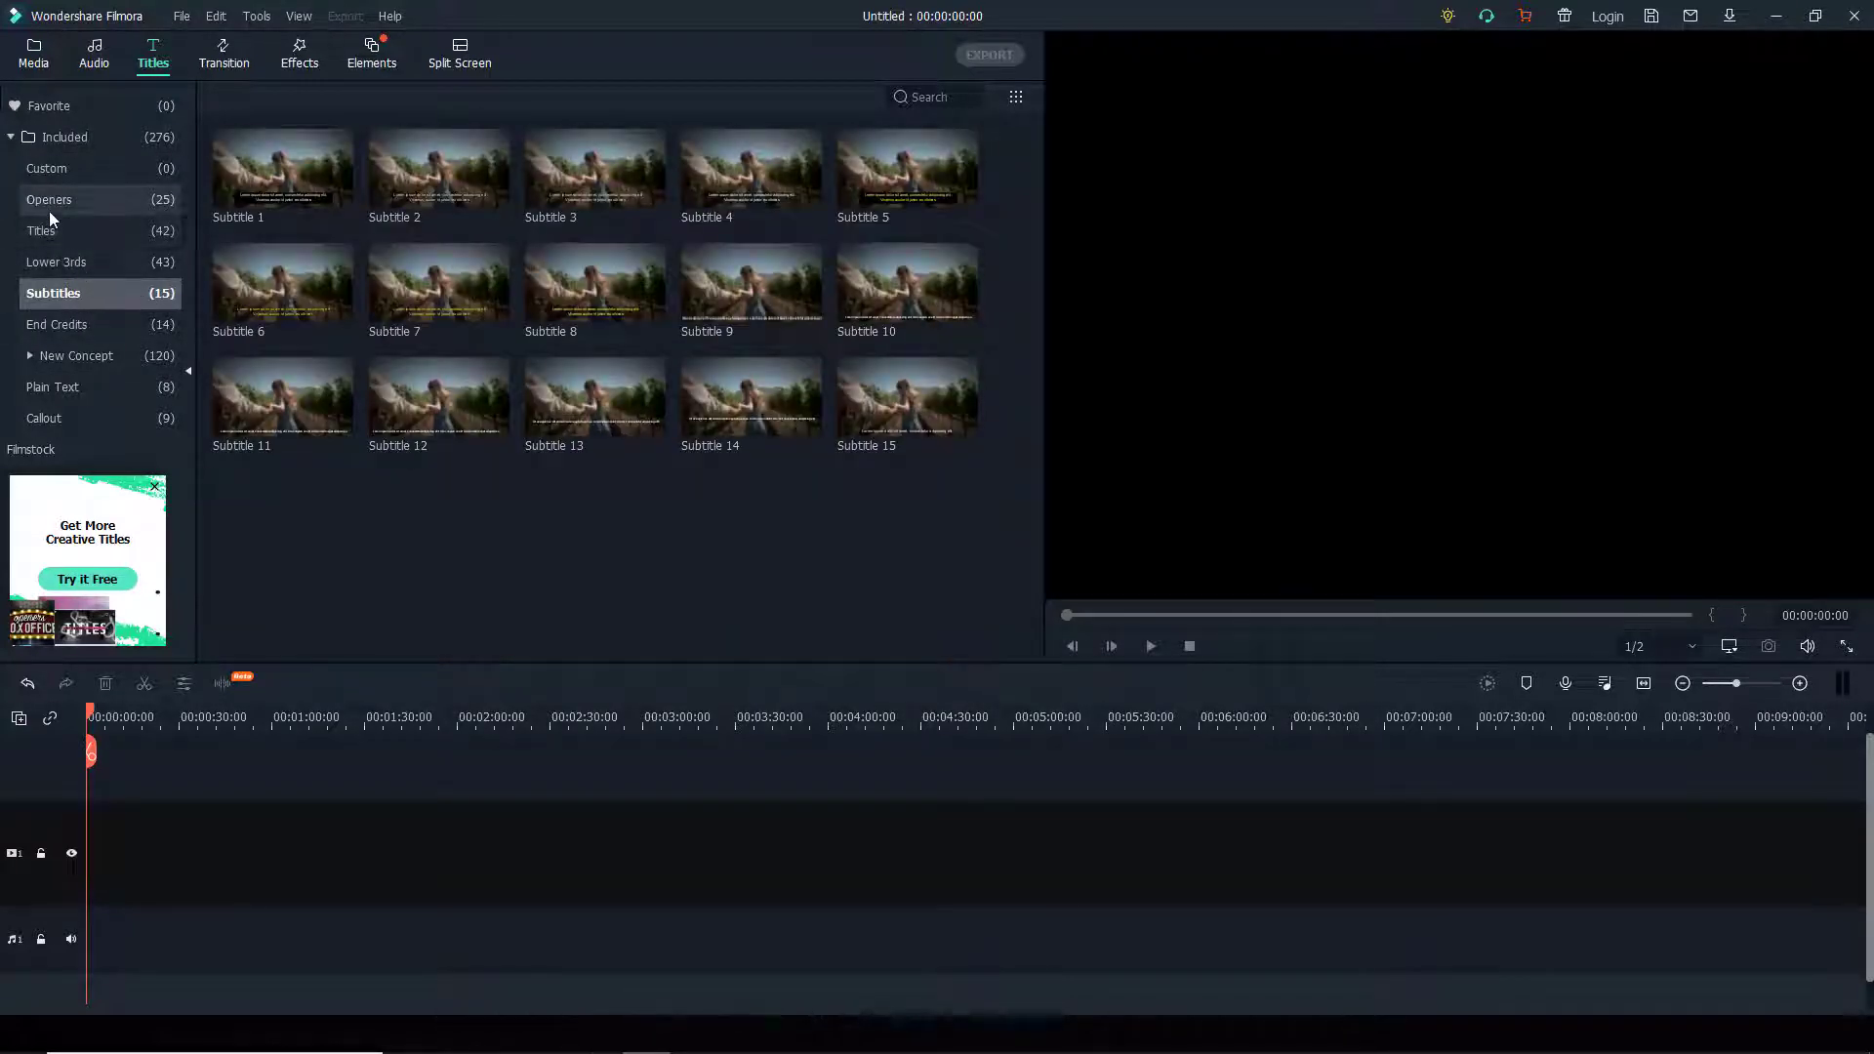
click(49, 209)
click(55, 226)
click(93, 295)
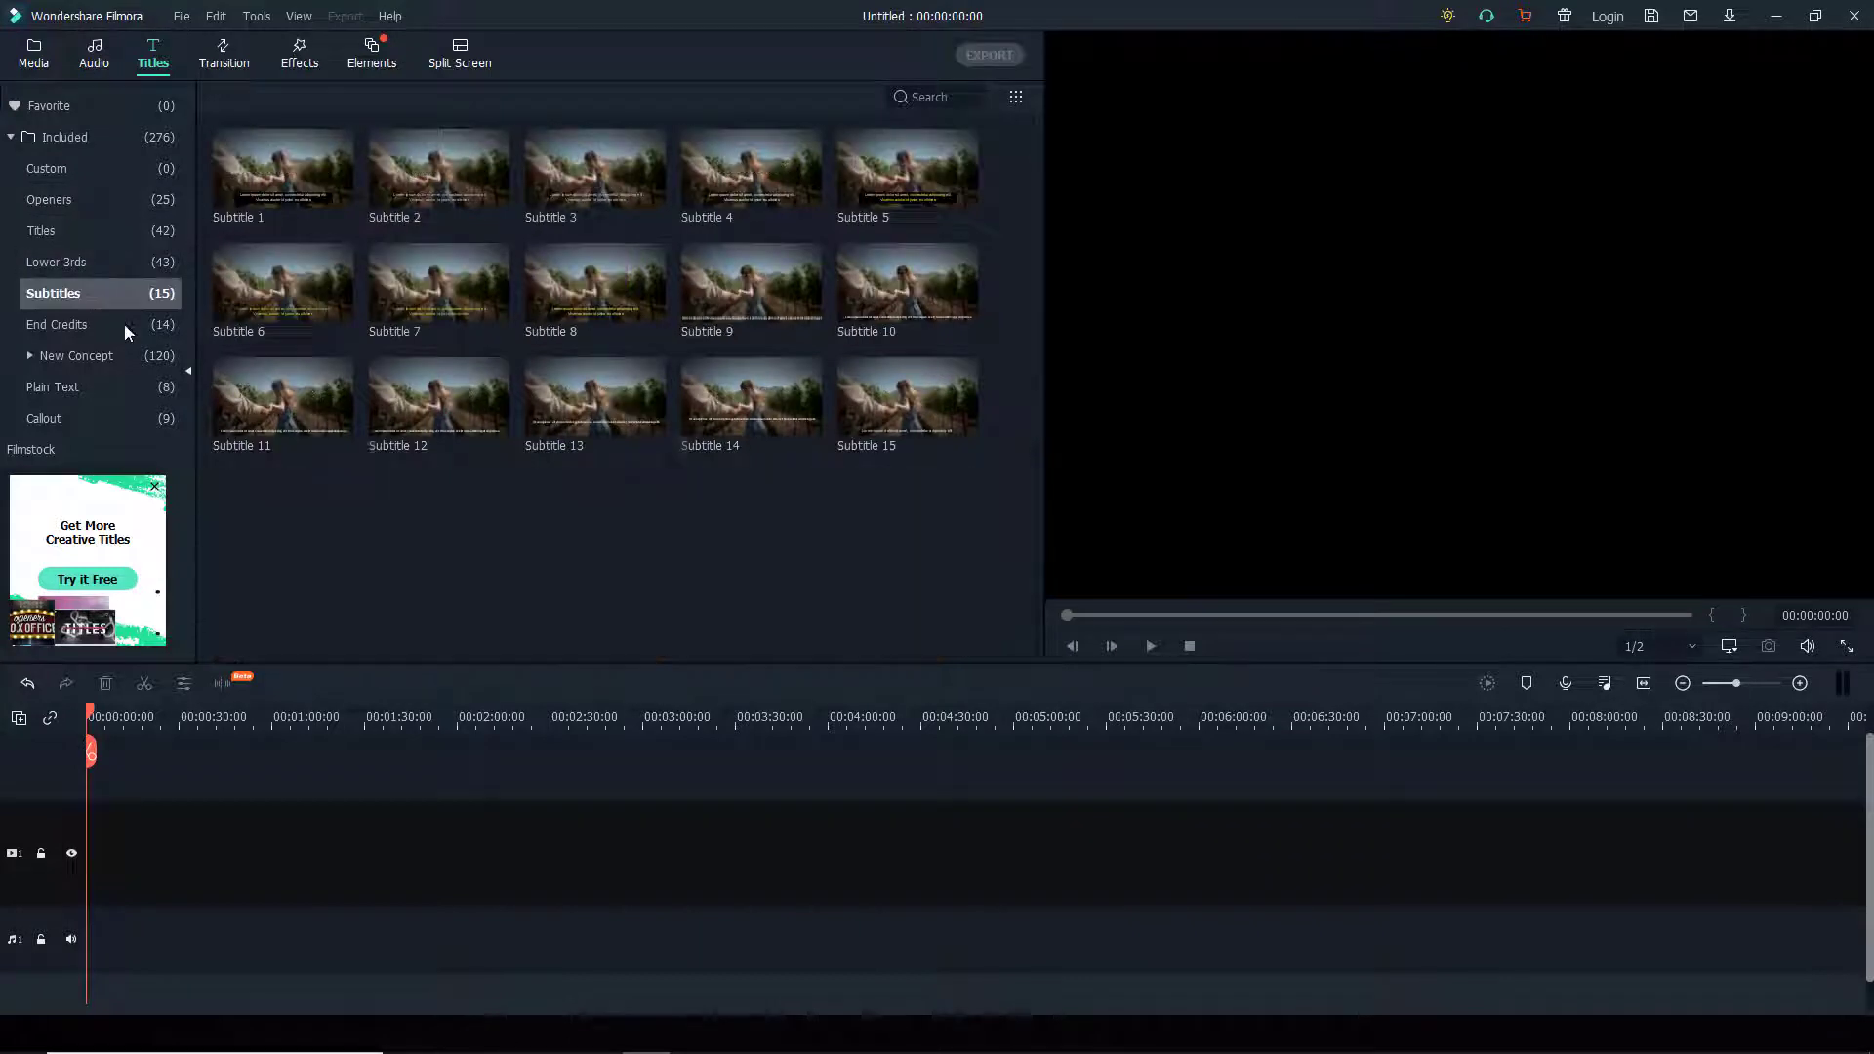
click(80, 392)
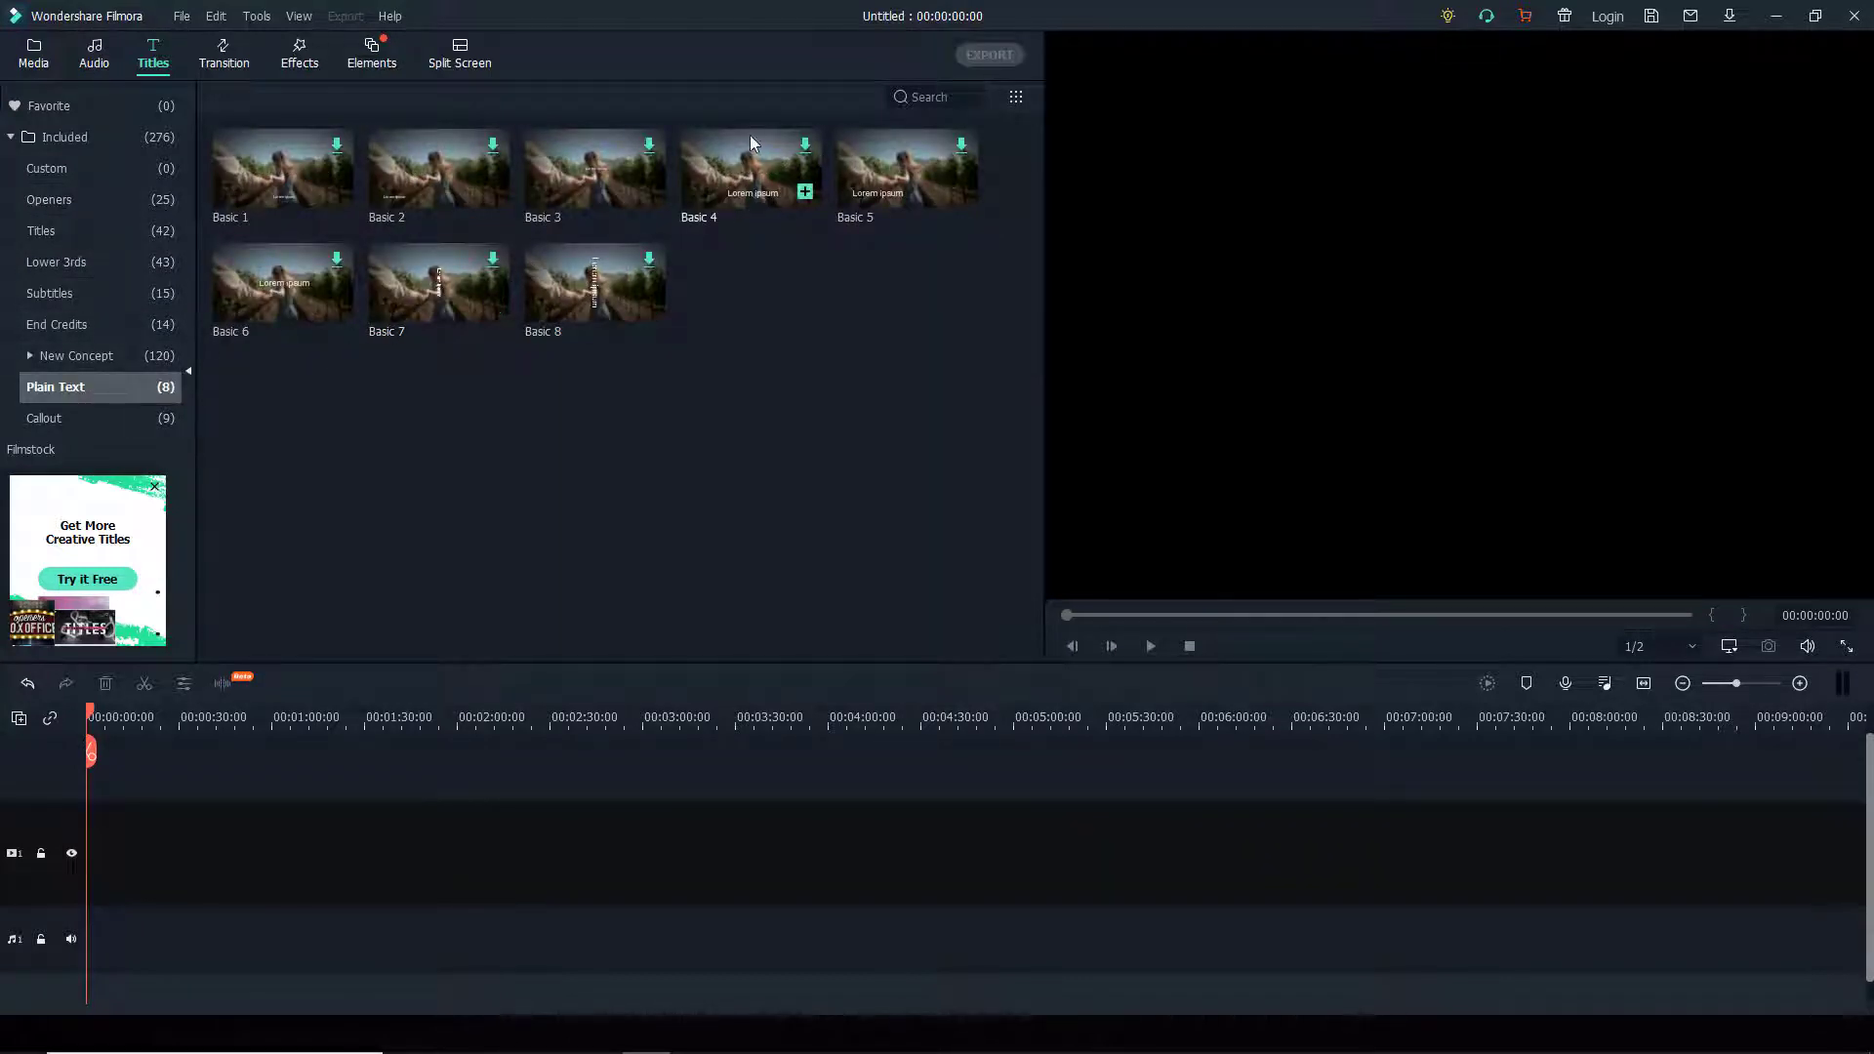
Look through the included transitions, covering Basic, 3D with Spherical, Fisheye and Cubed, Ripple & Dissolve, and Lifestyle
click(231, 68)
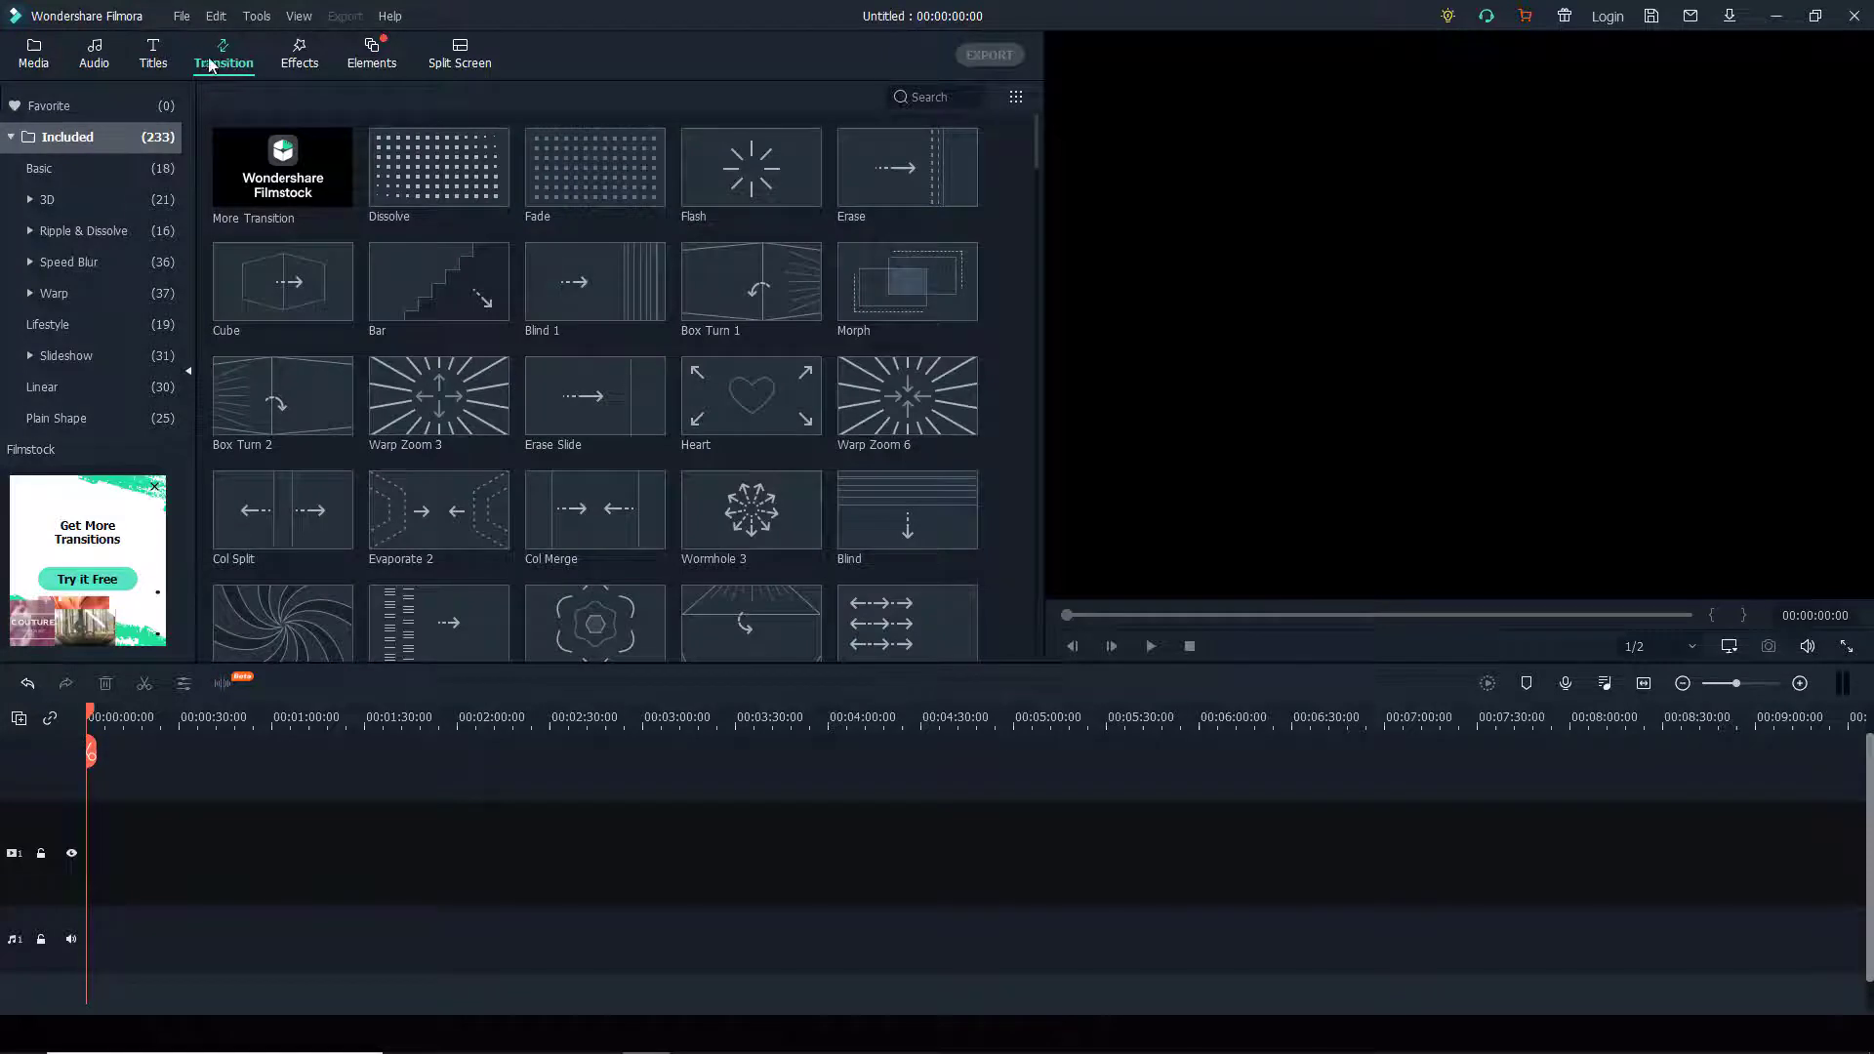
scroll(426, 294, down, 10)
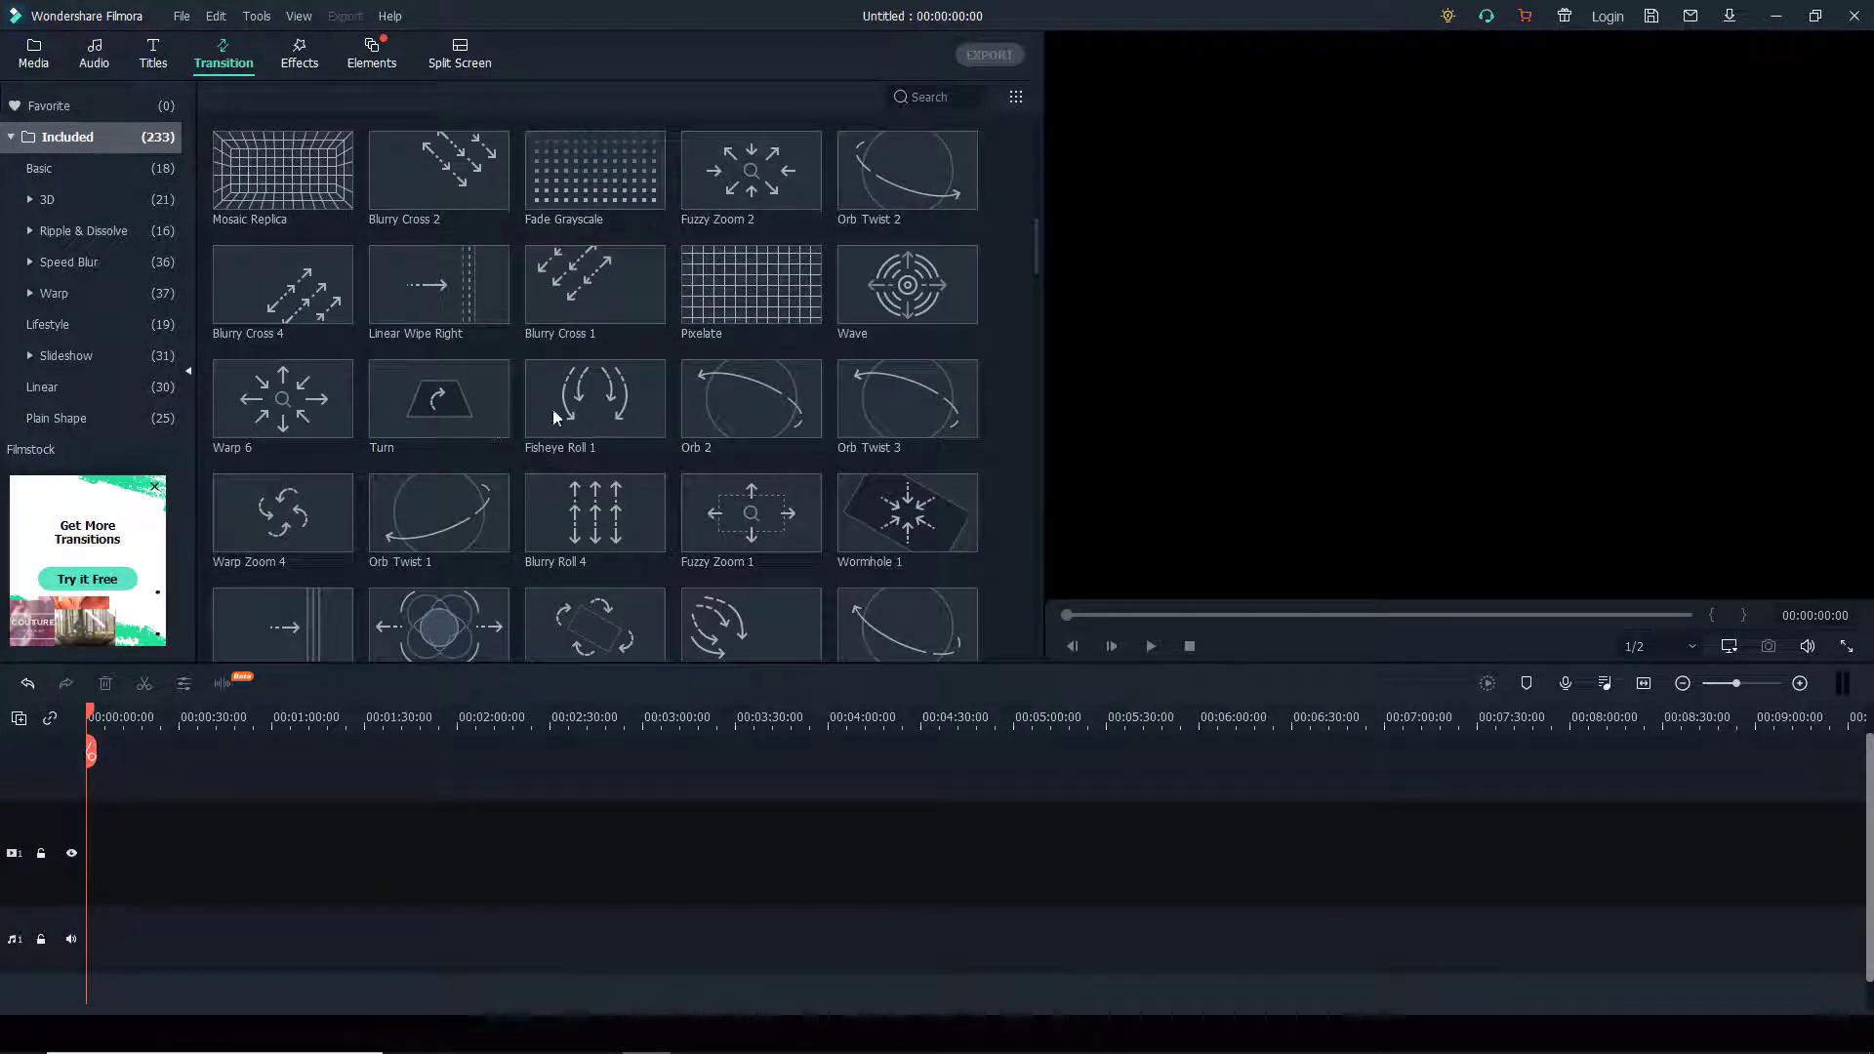
click(96, 172)
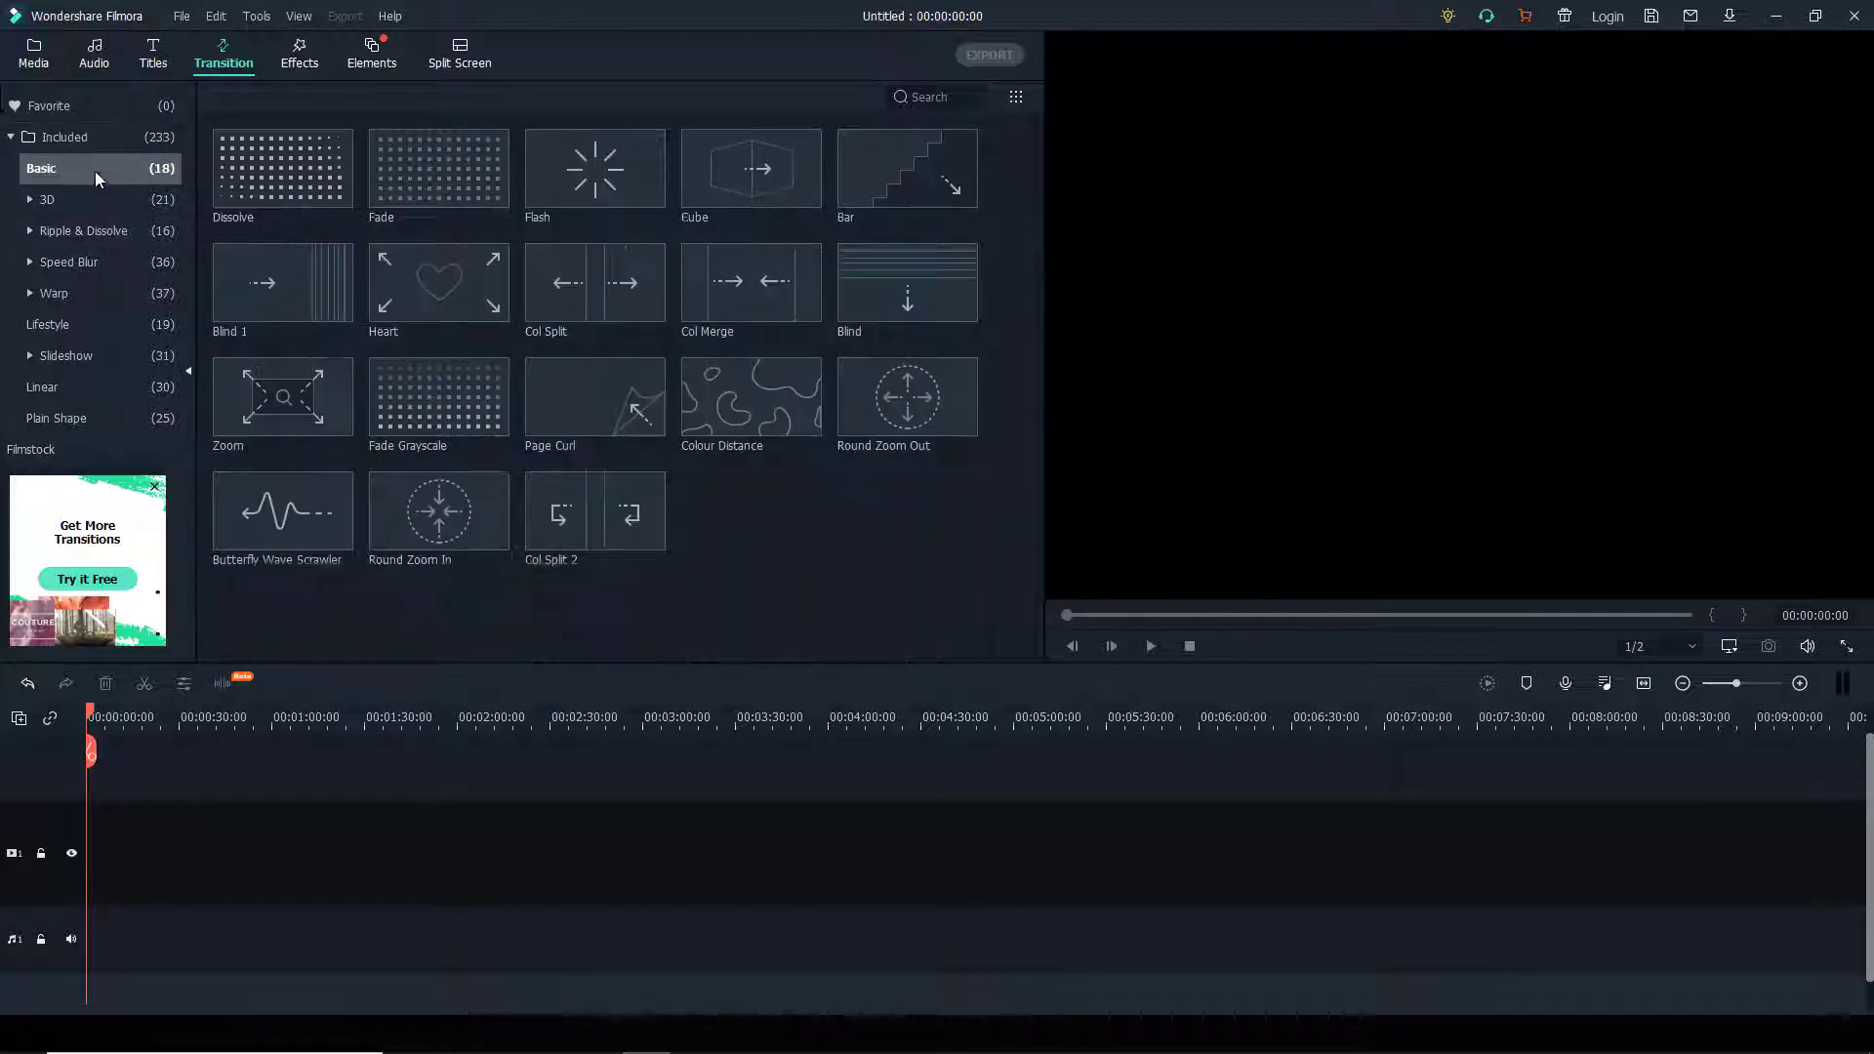
click(79, 195)
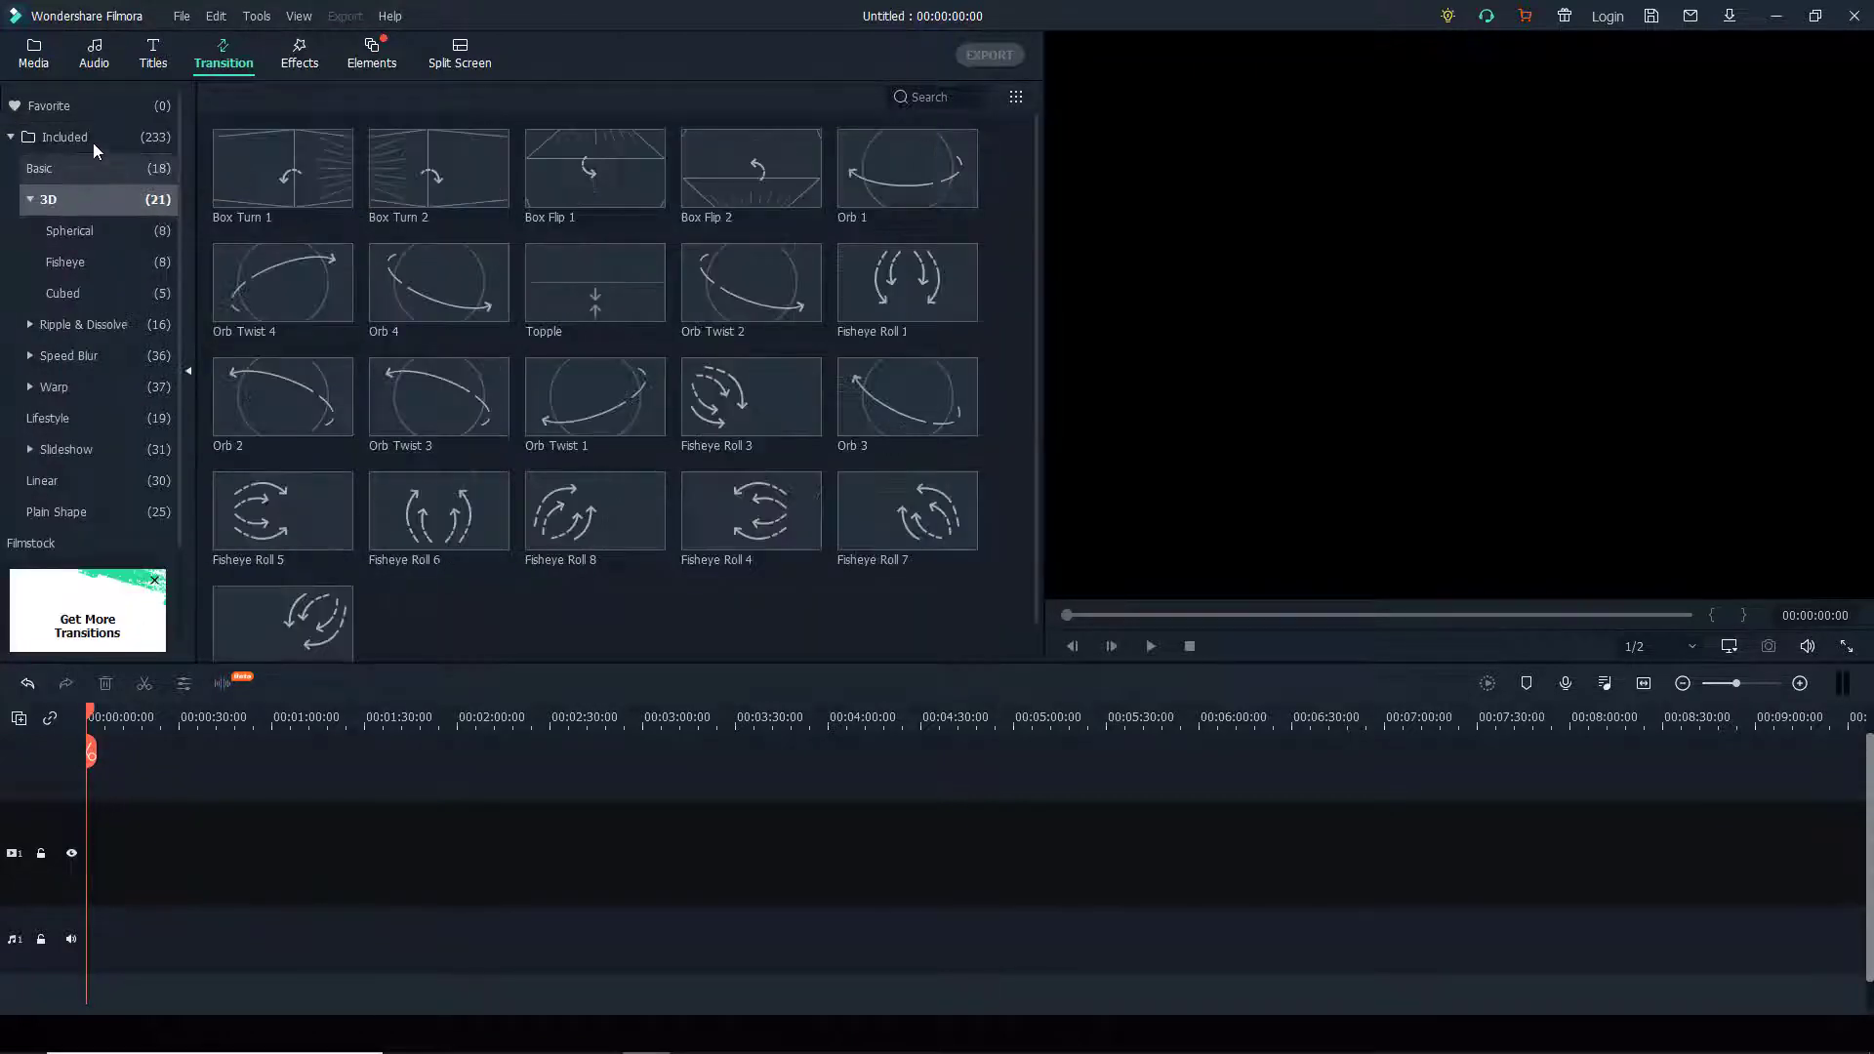
click(110, 228)
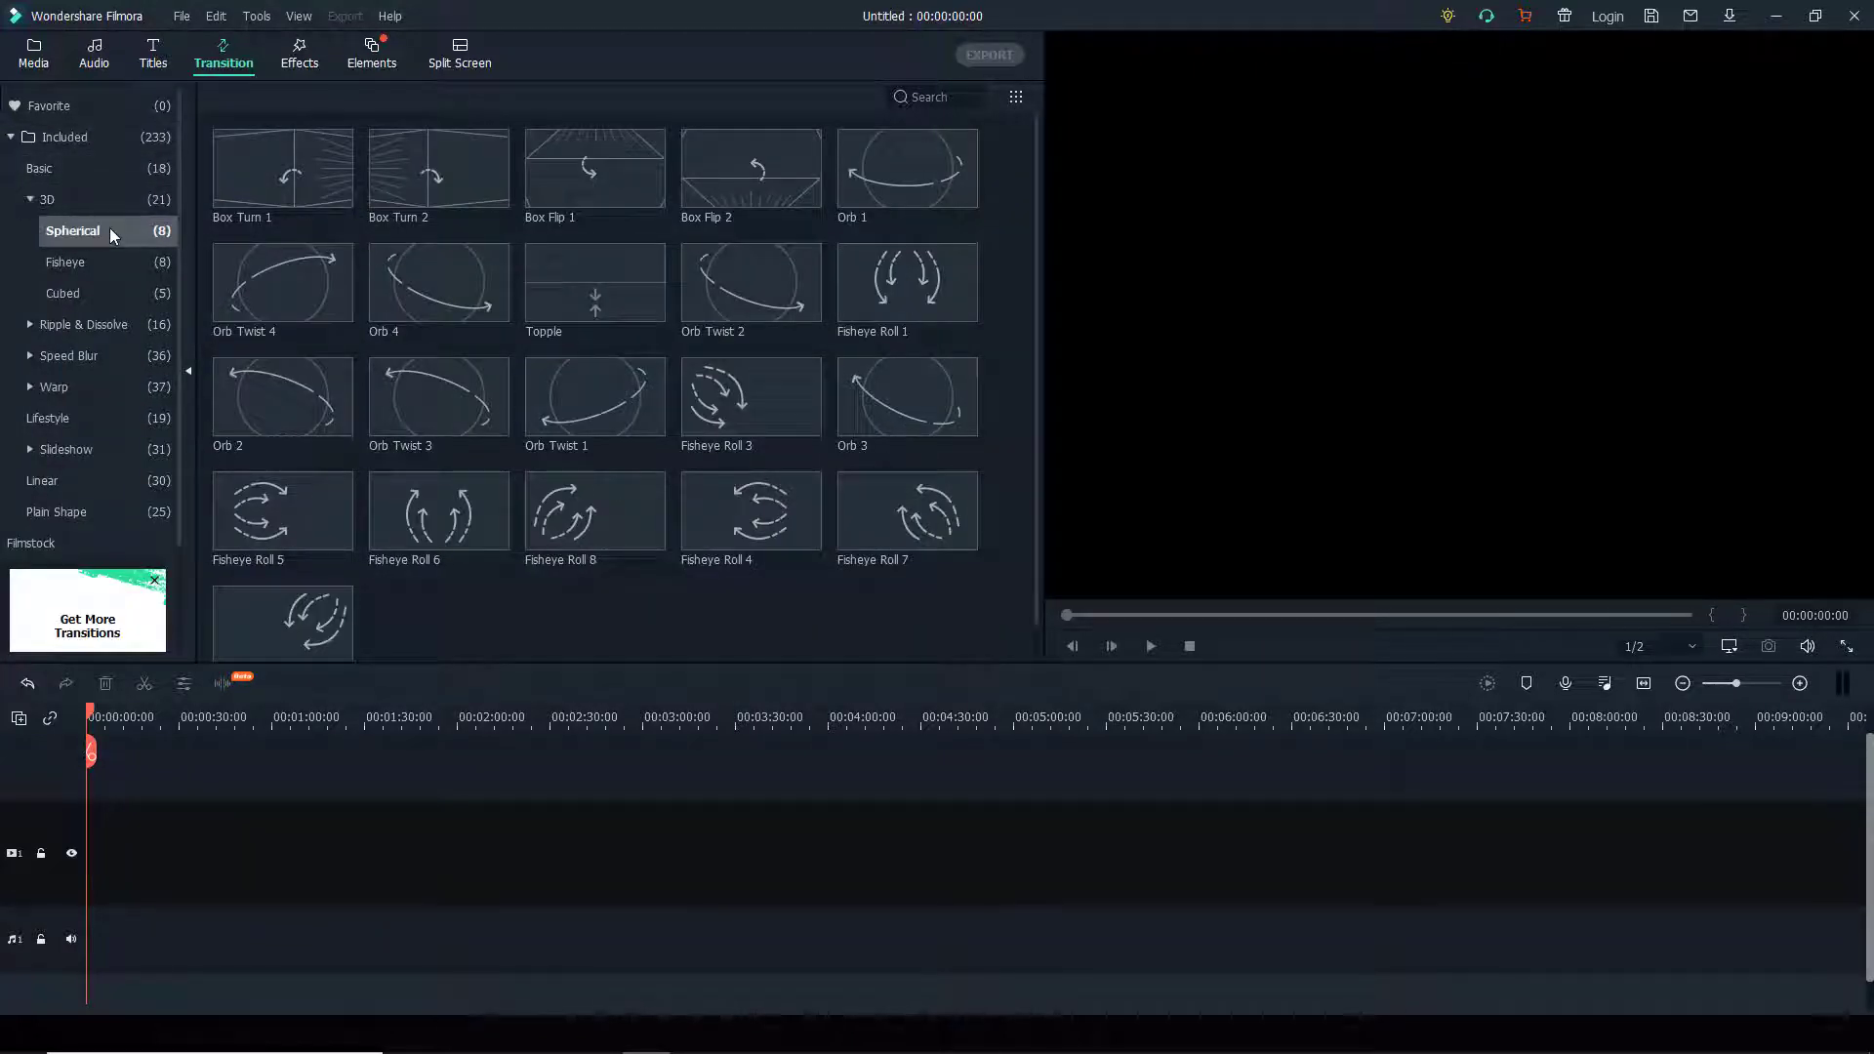
click(110, 260)
click(114, 297)
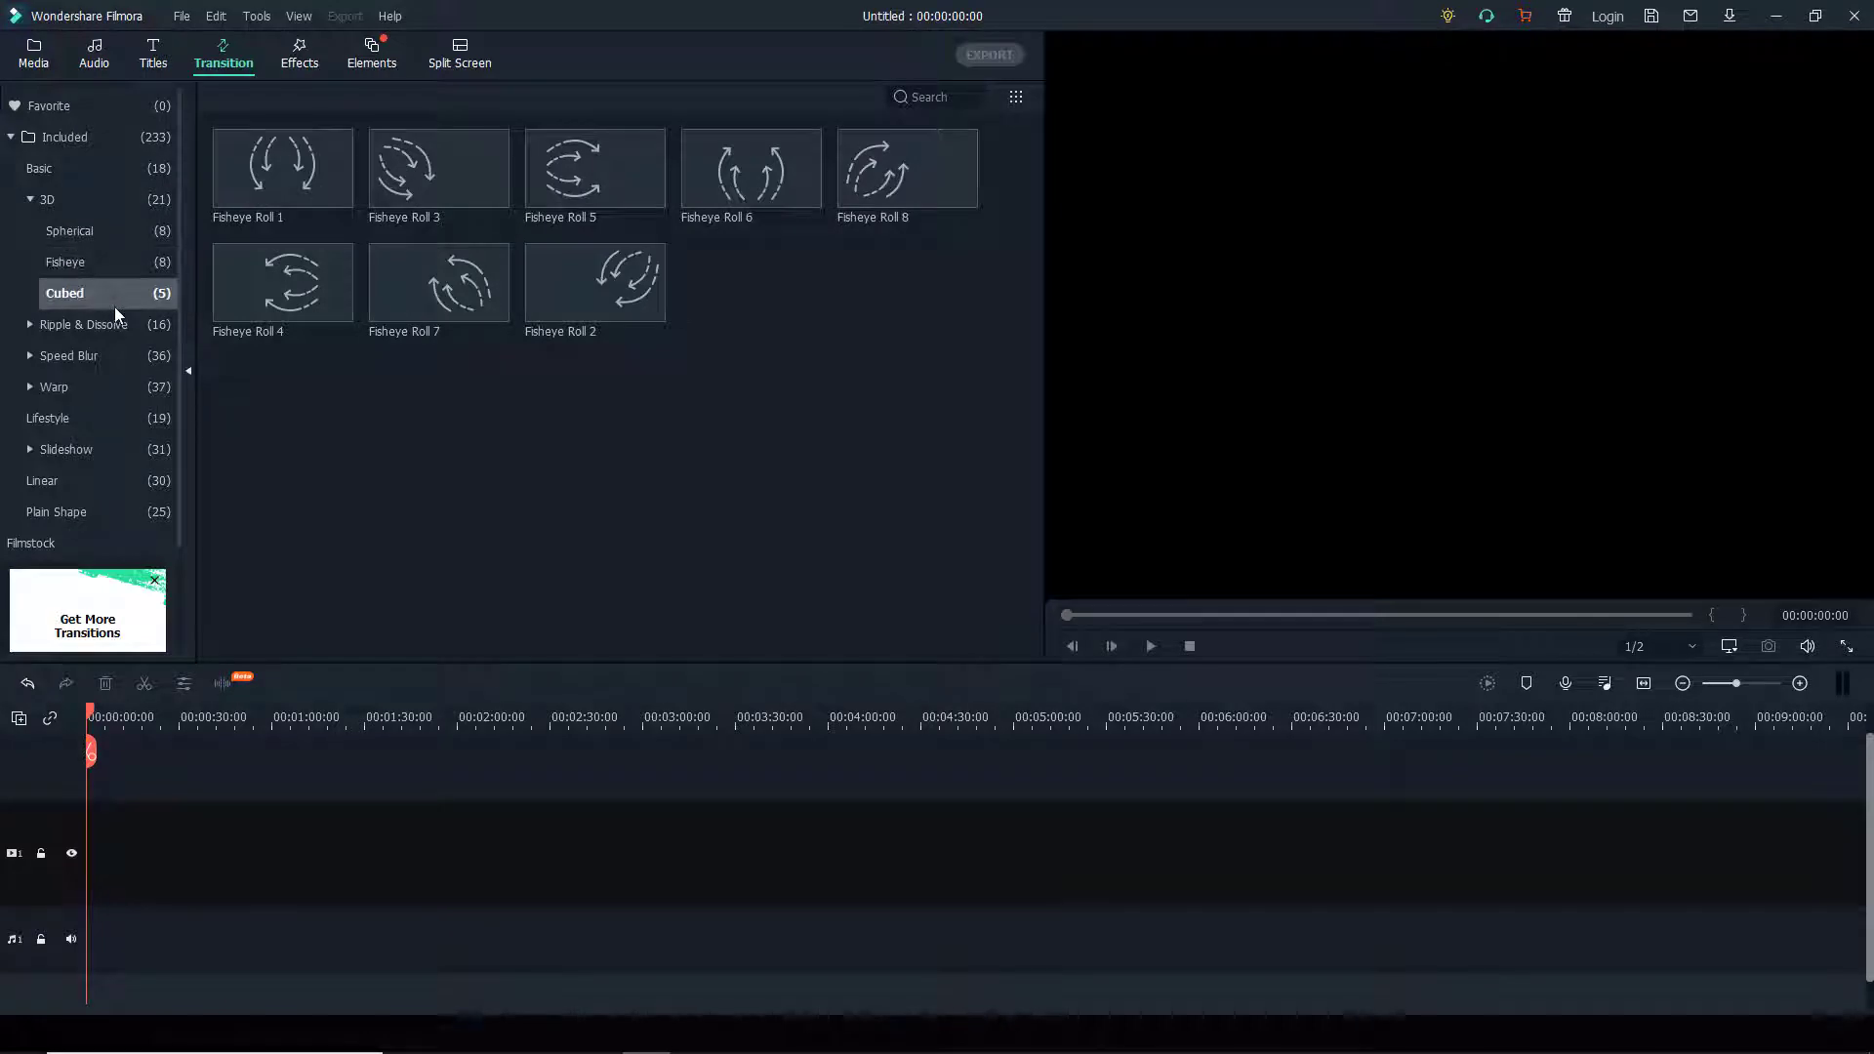
click(117, 324)
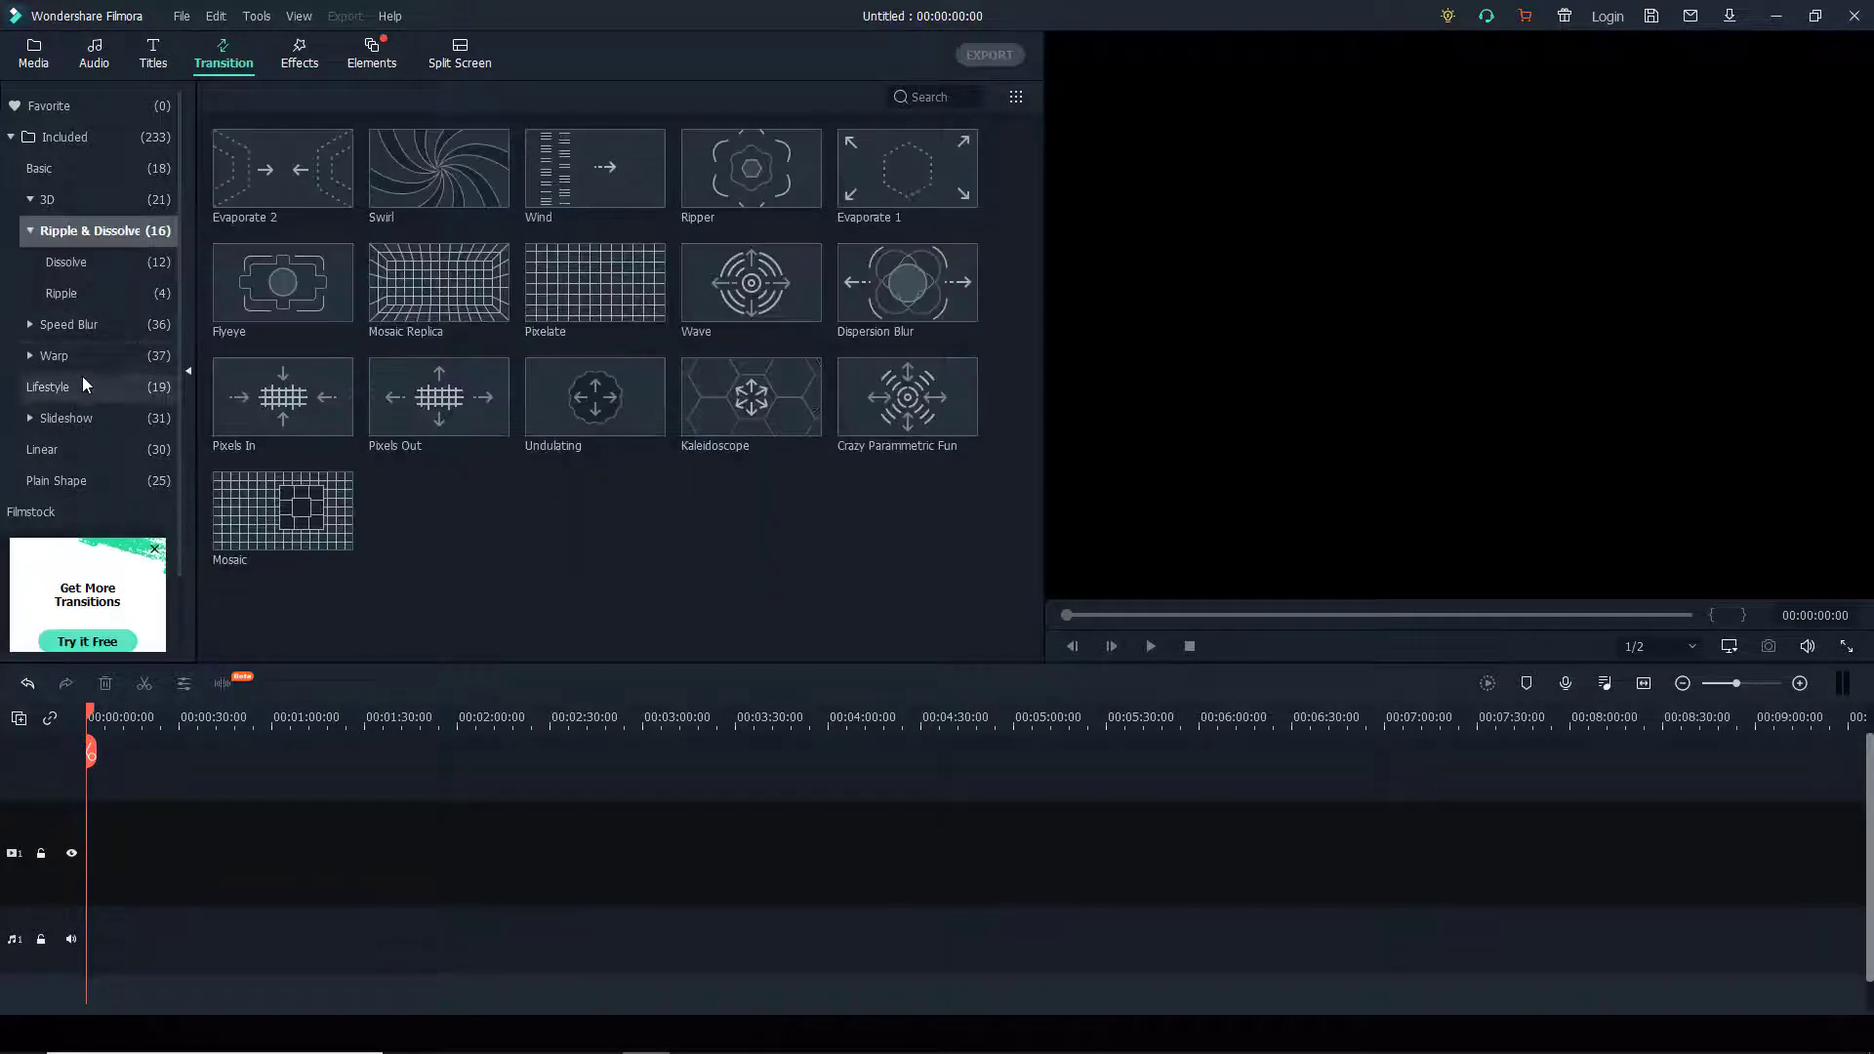
click(82, 378)
Examine the range of included video effects, from the first filters to the overlays near the end of the collection
click(299, 60)
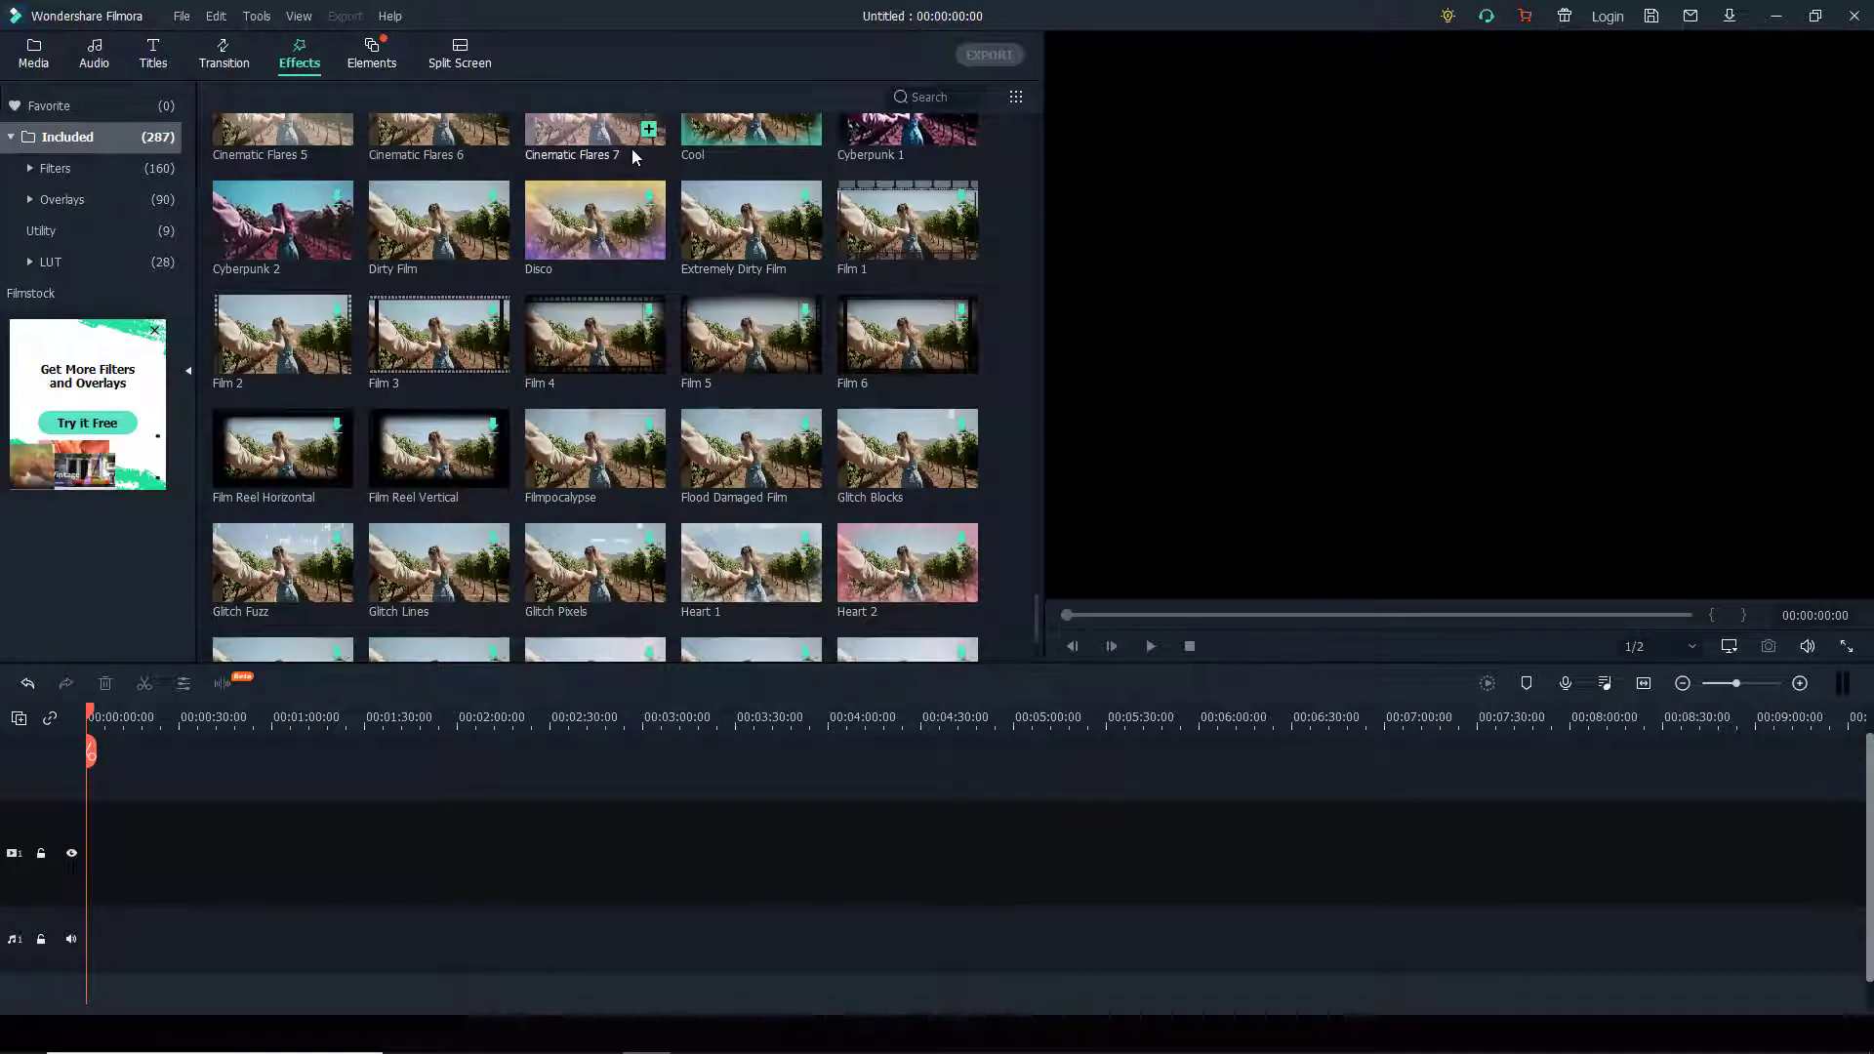
scroll(815, 305, up, 15)
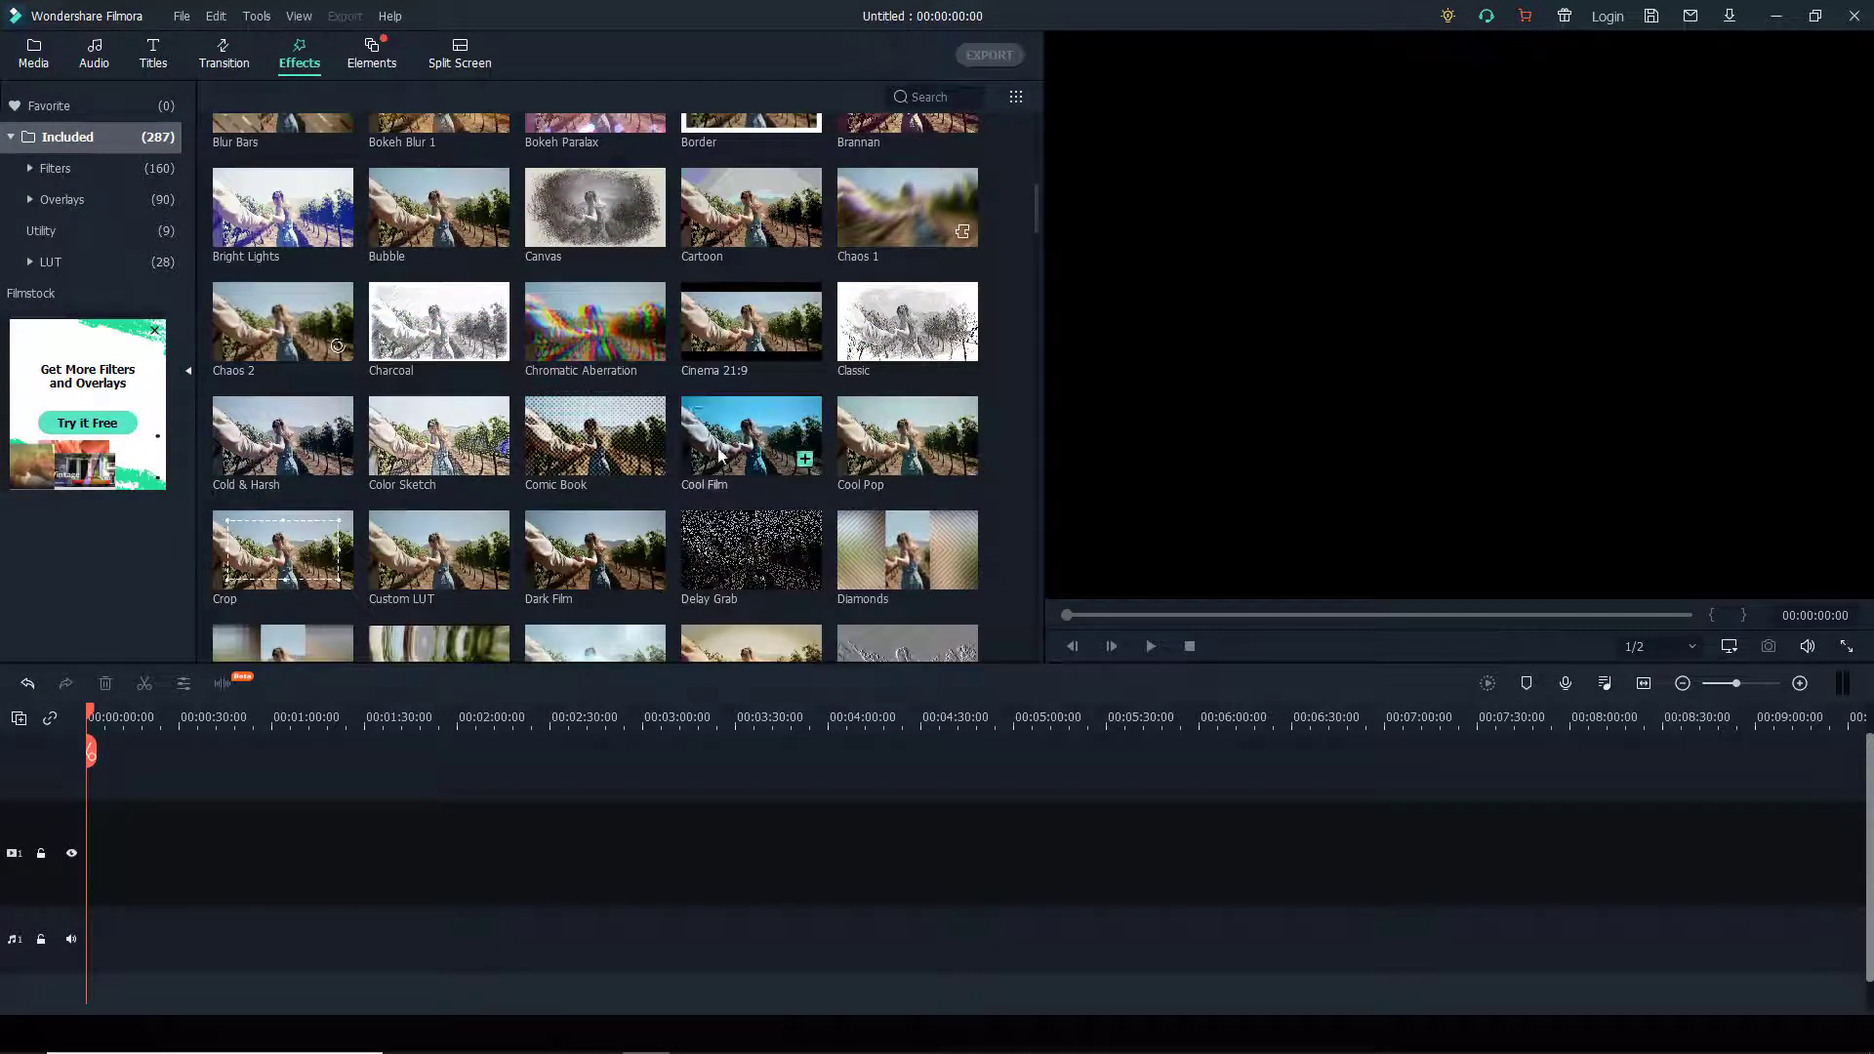
scroll(724, 245, up, 5)
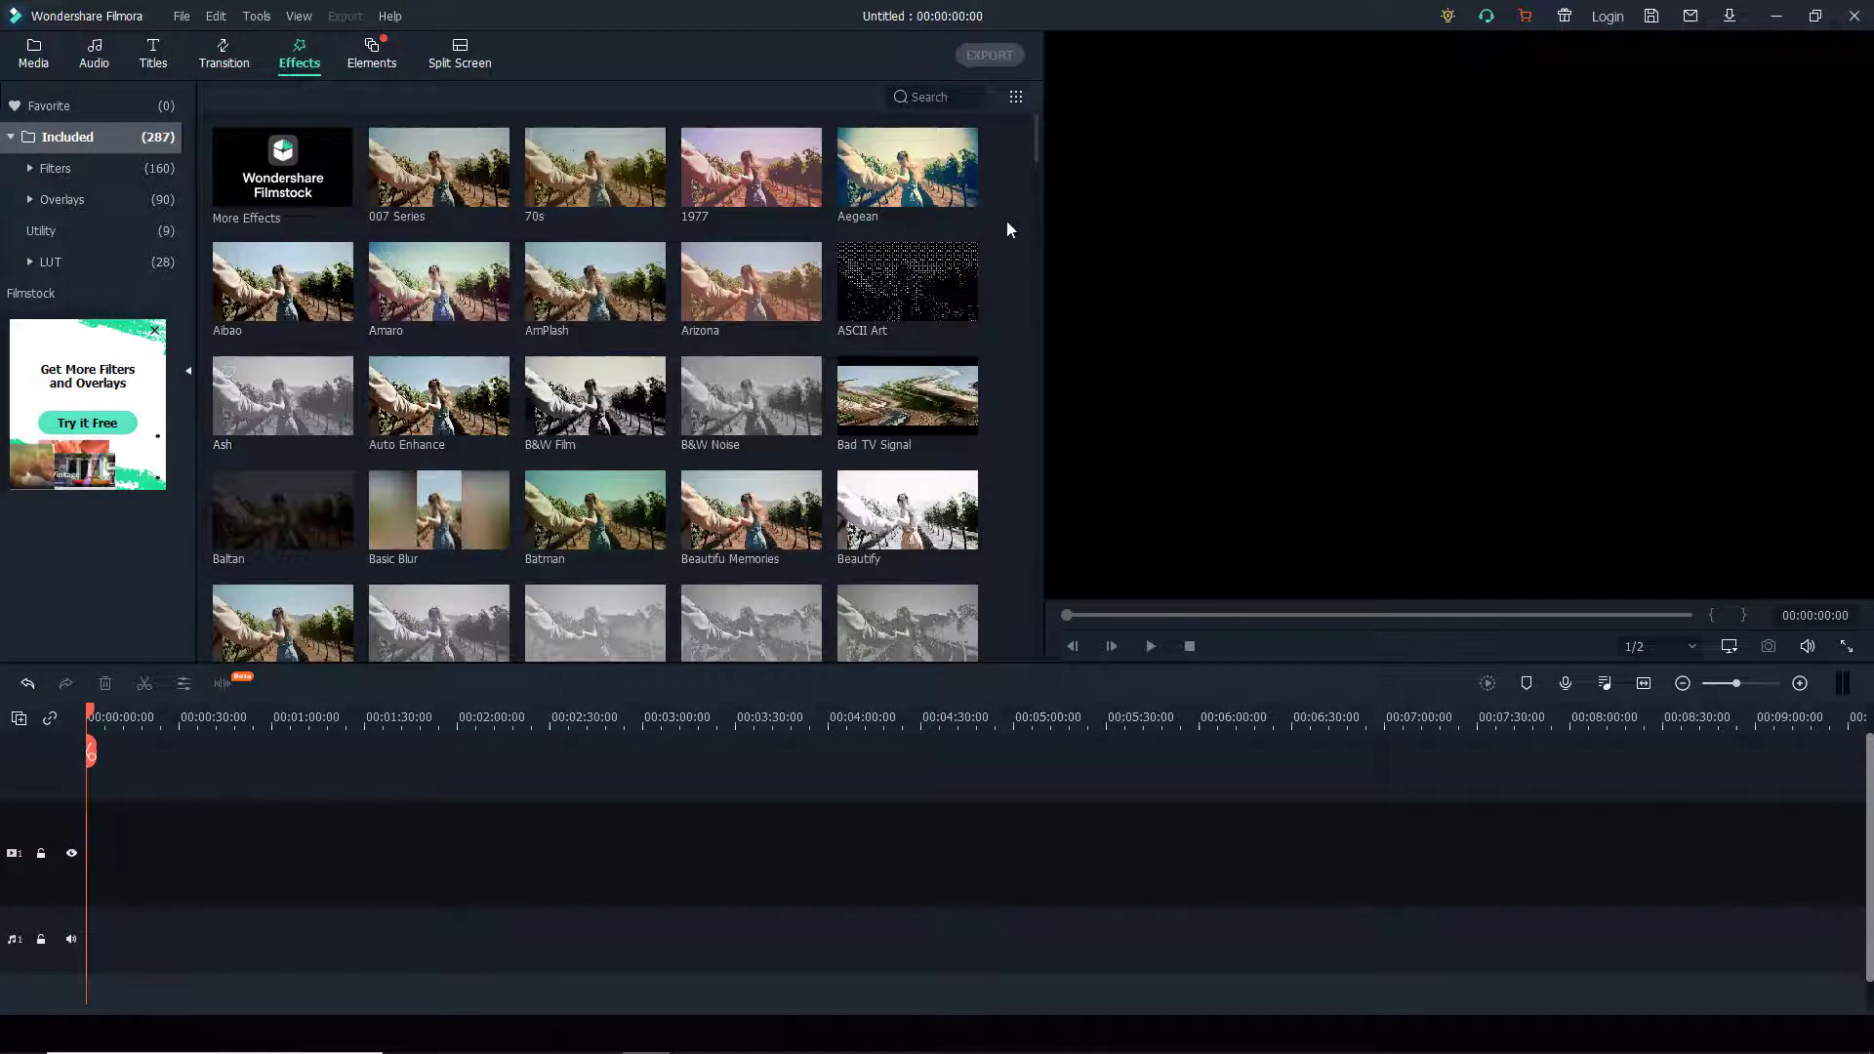
drag(1037, 158, 1037, 629)
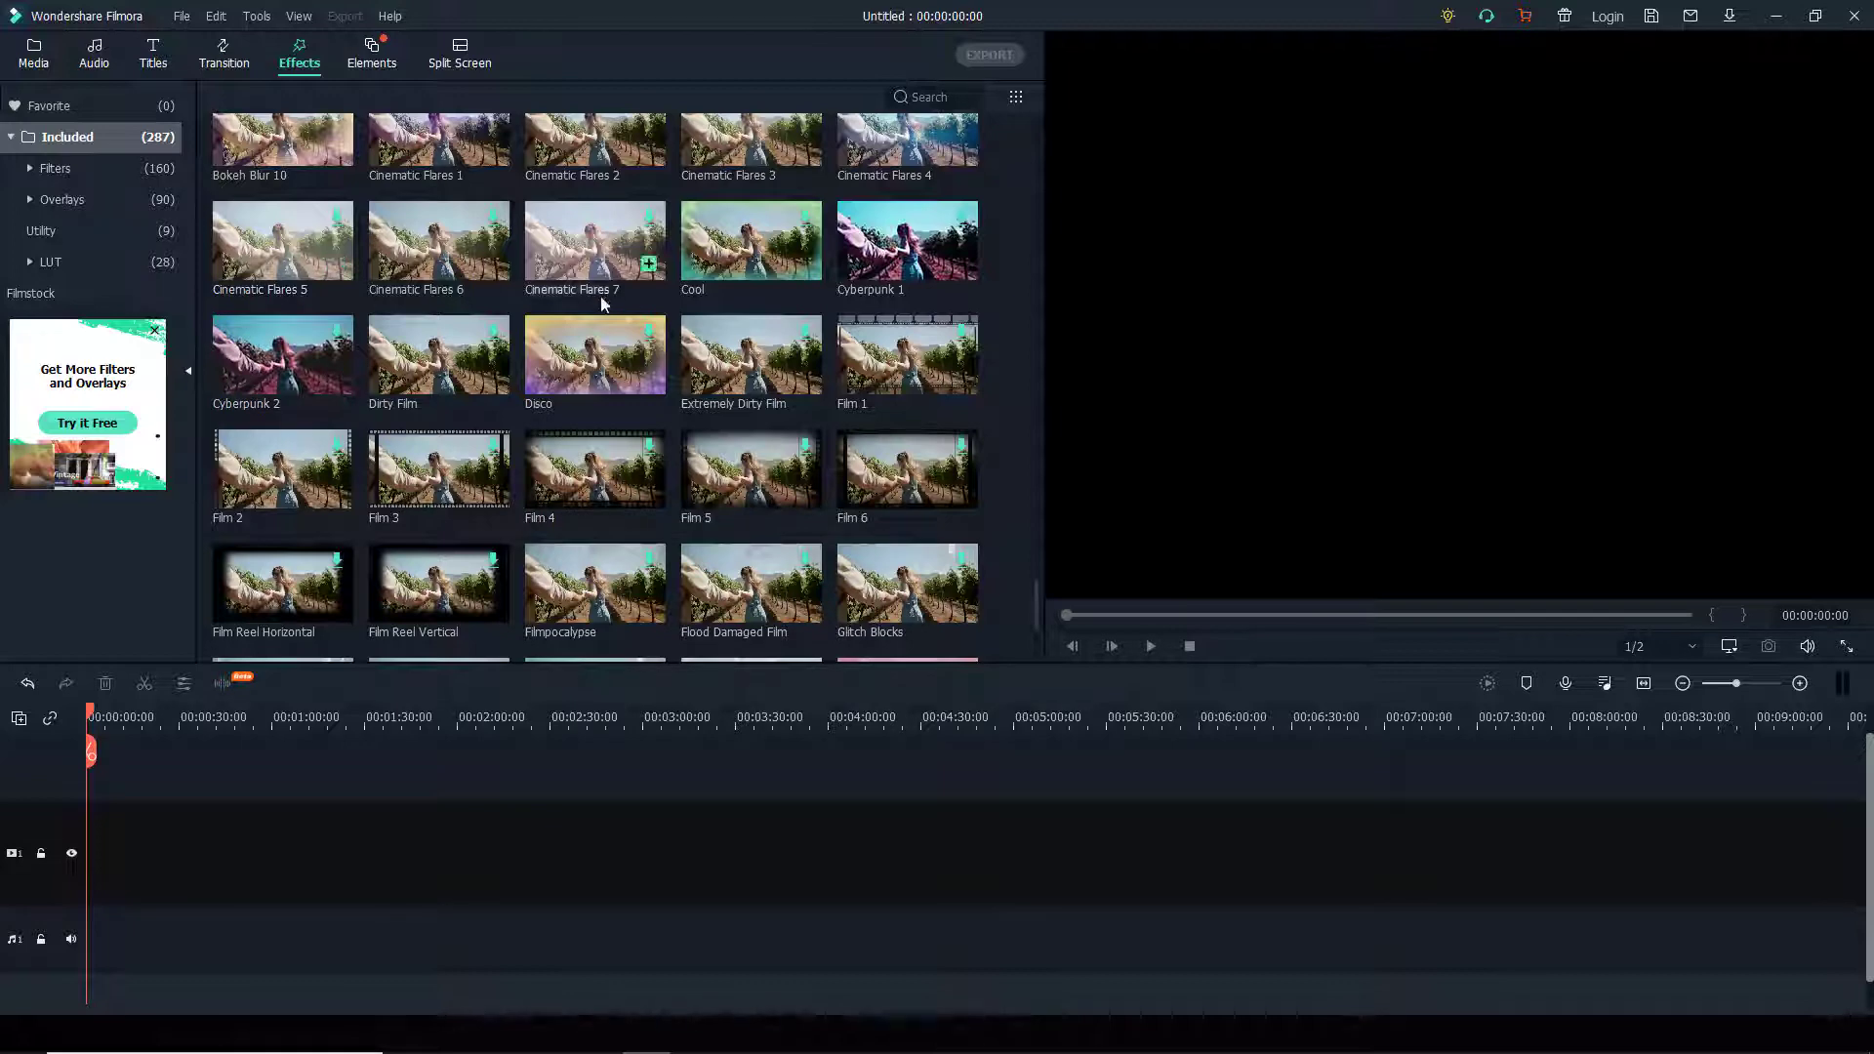
Look through the full collection of included elements down to its end
click(360, 64)
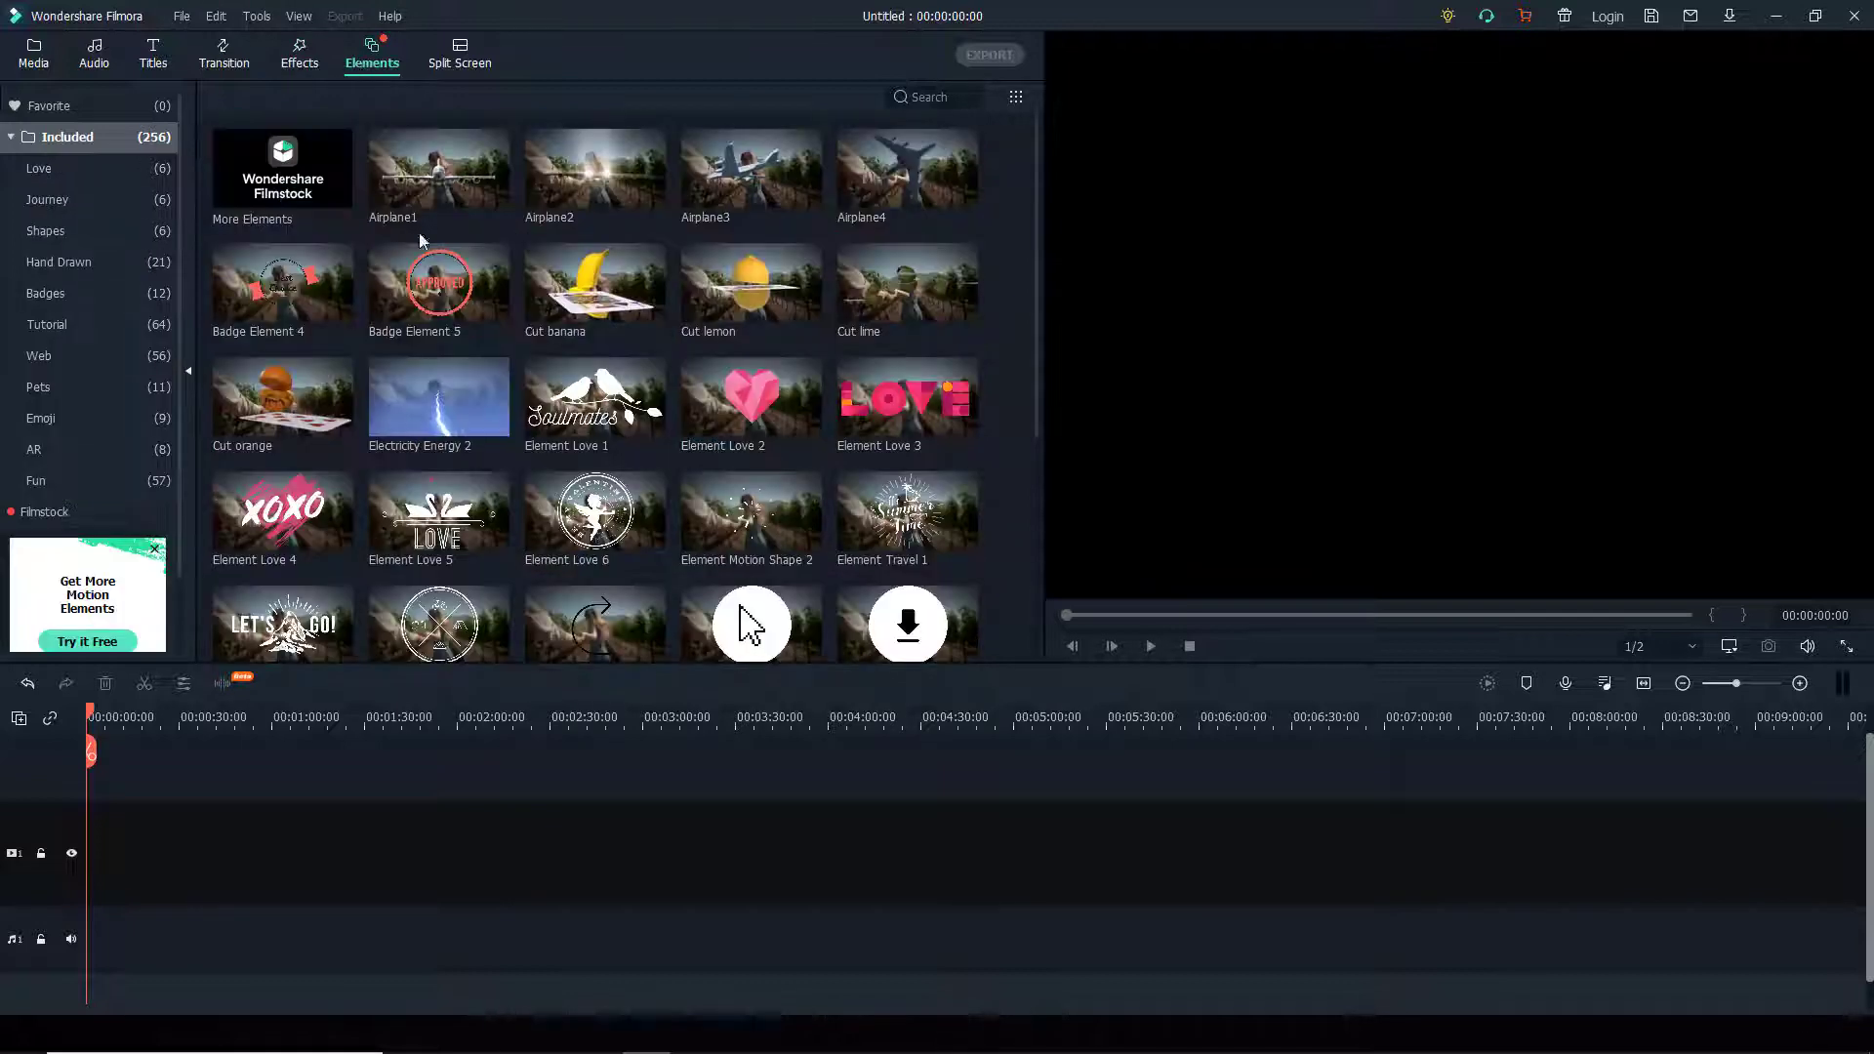
scroll(576, 390, down, 20)
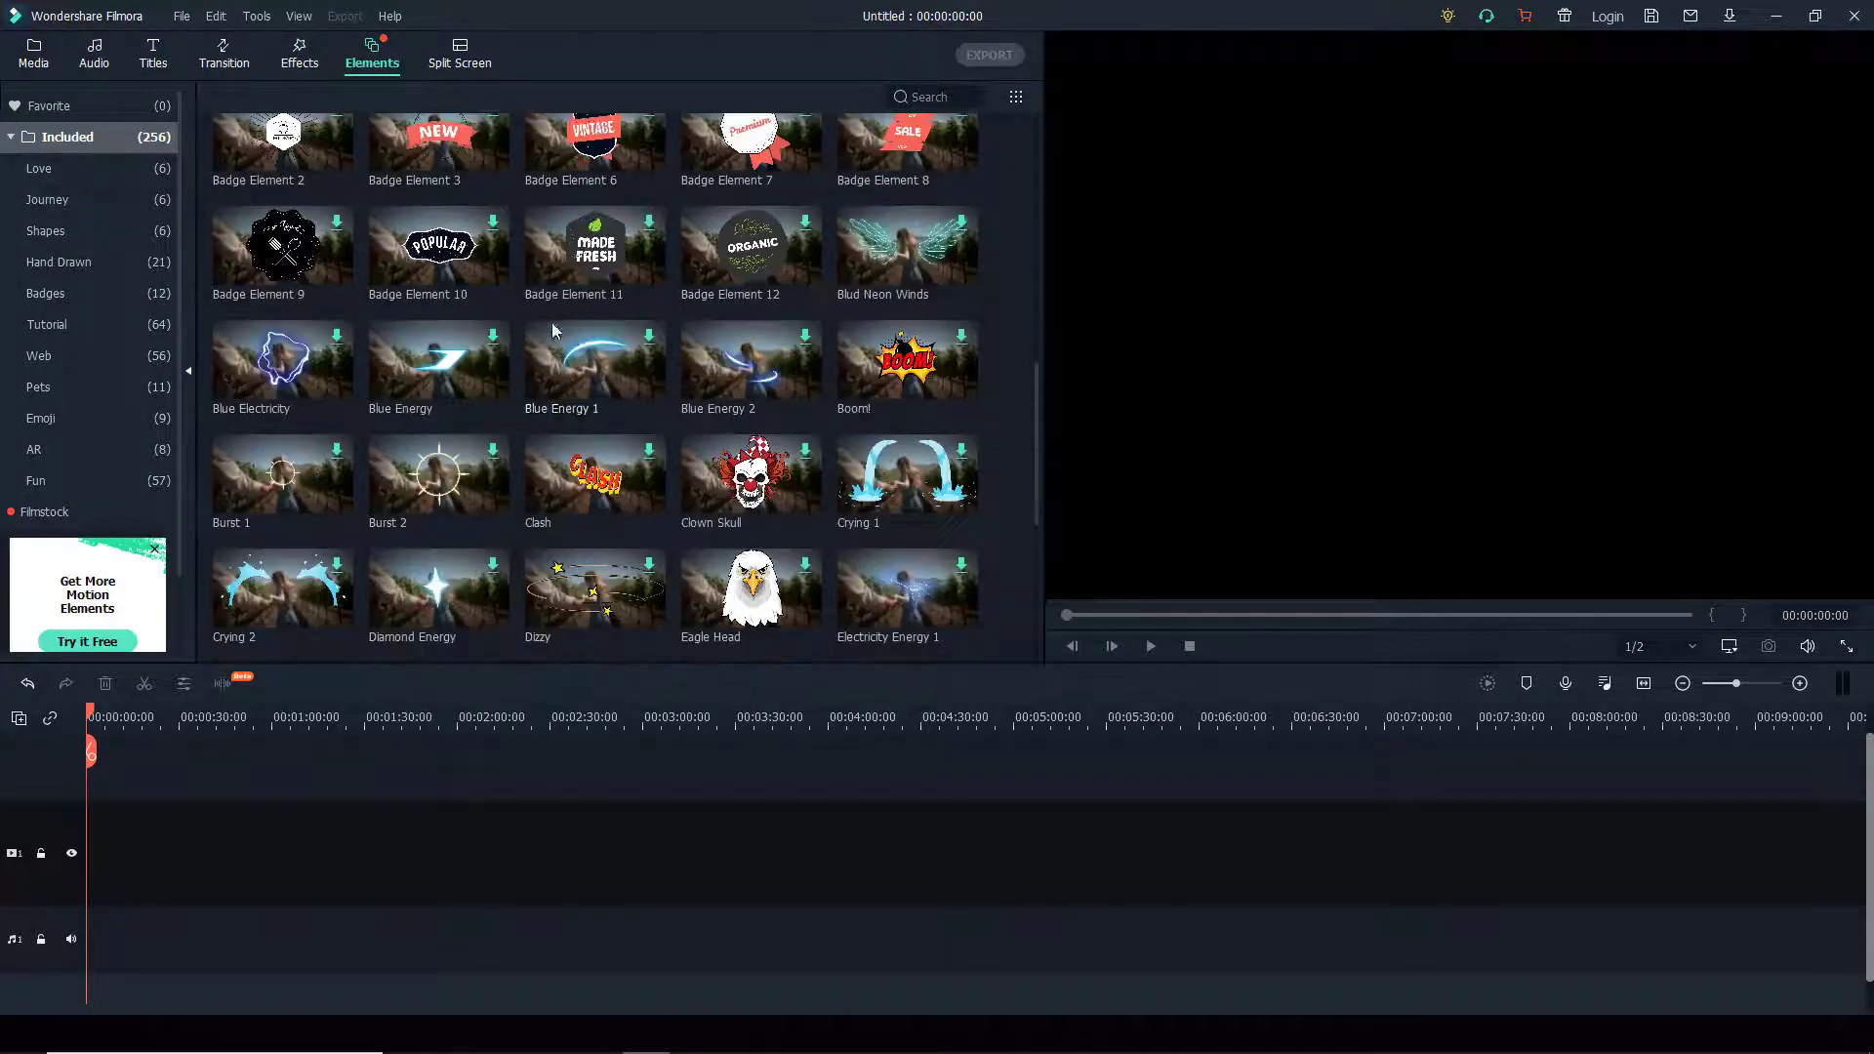
scroll(570, 532, down, 15)
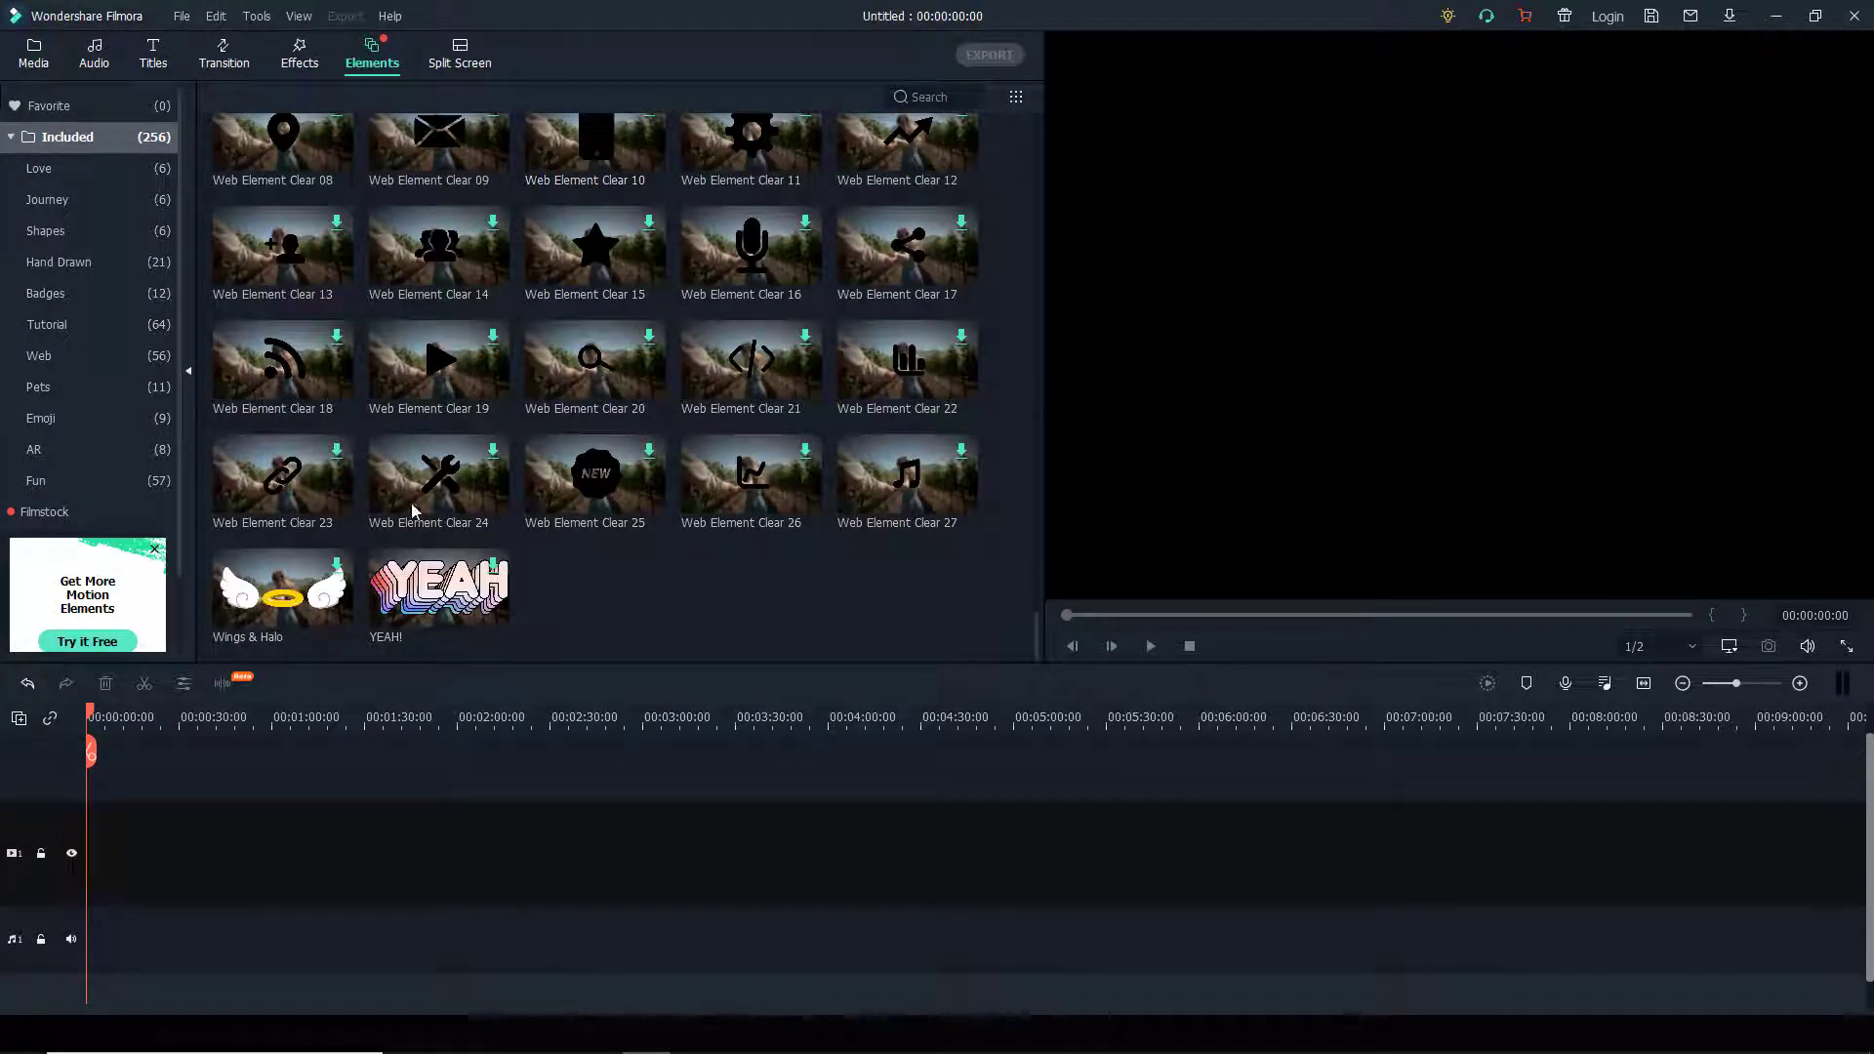
Compare the element categories from Love, Journey, Shapes and Hand Drawn through Tutorial, Web and Emoji to AR and Fun
click(78, 172)
click(84, 197)
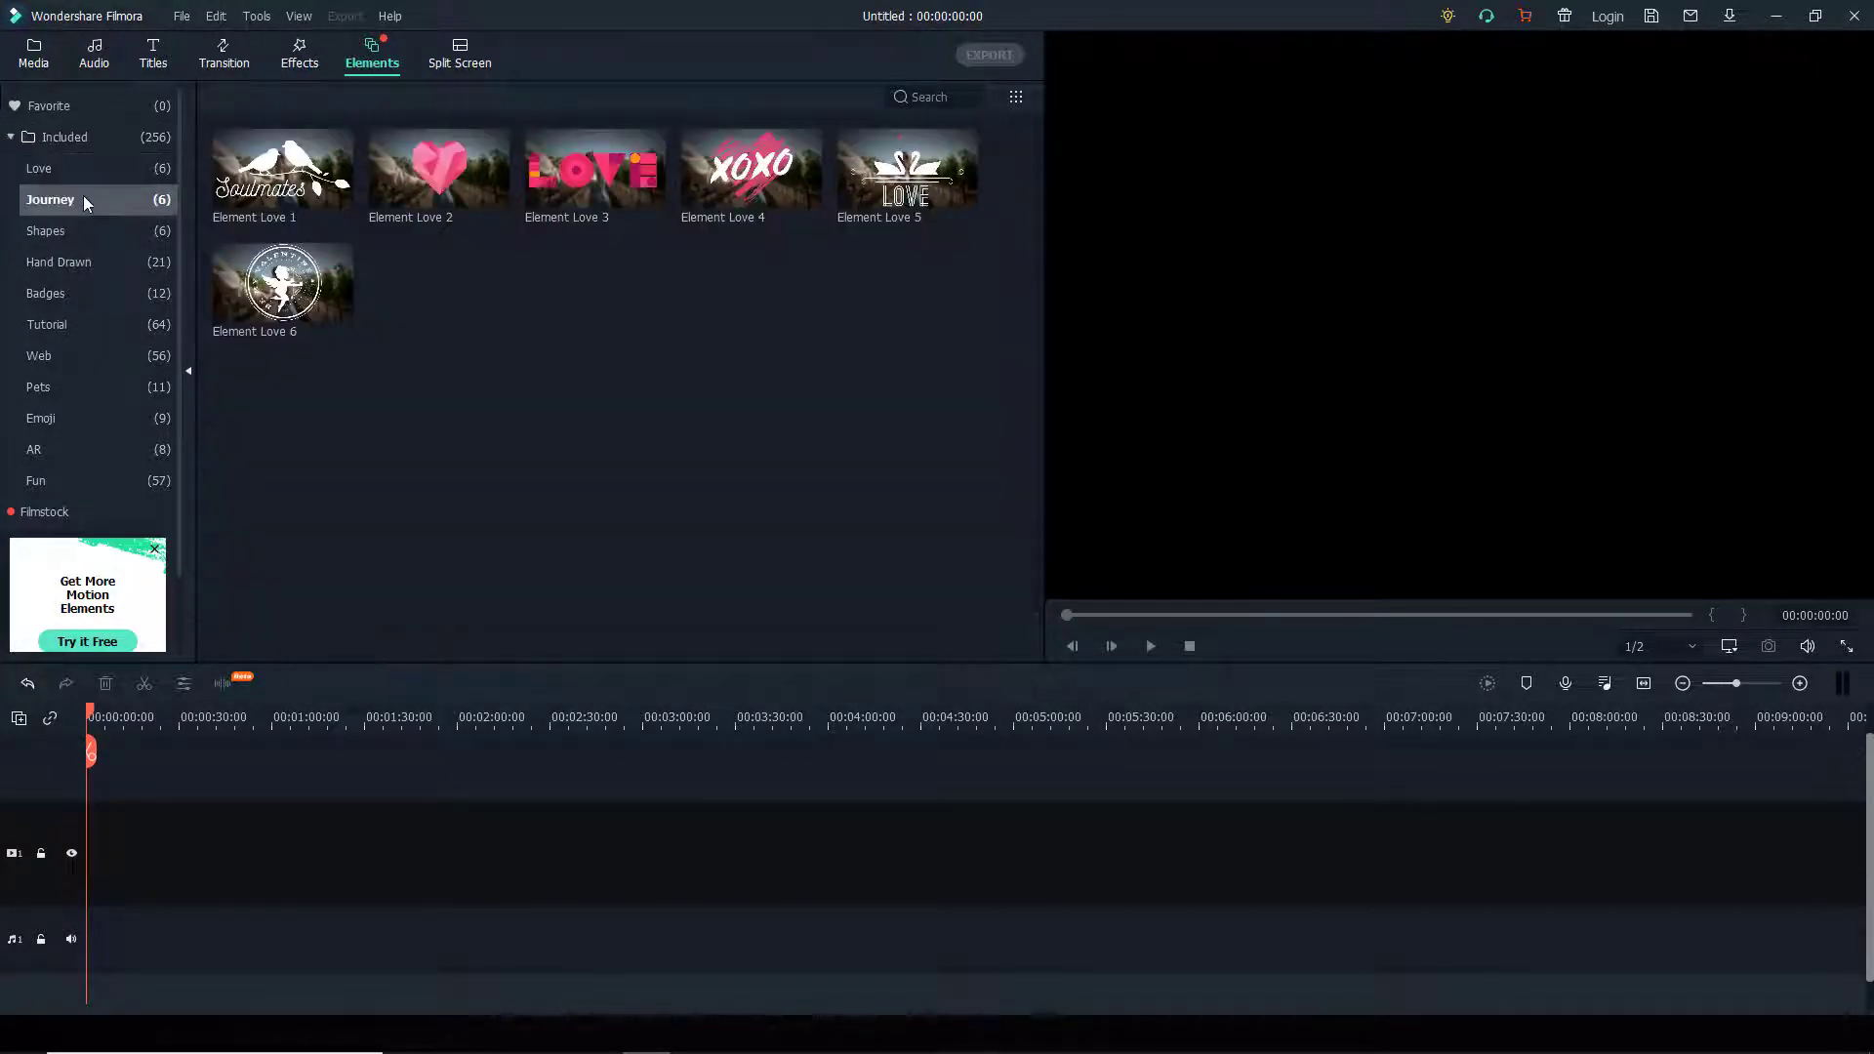
click(98, 230)
click(104, 256)
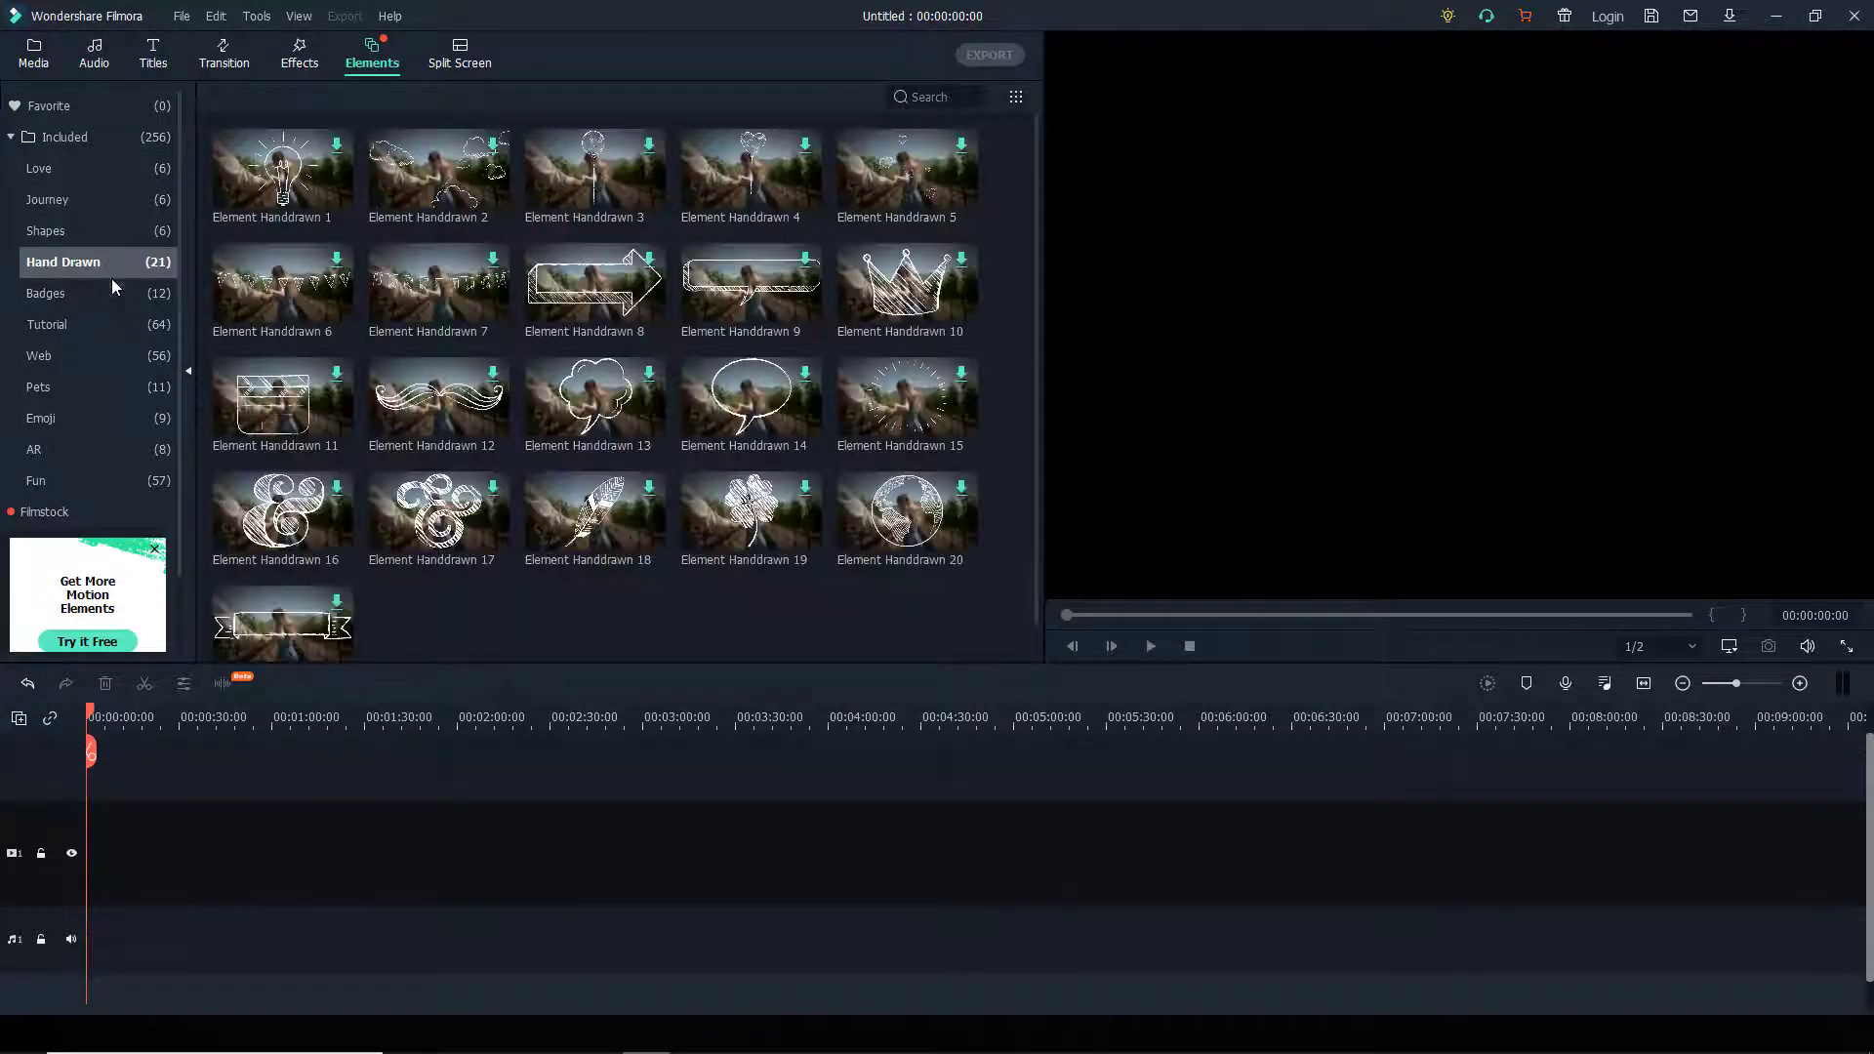
click(110, 290)
click(125, 328)
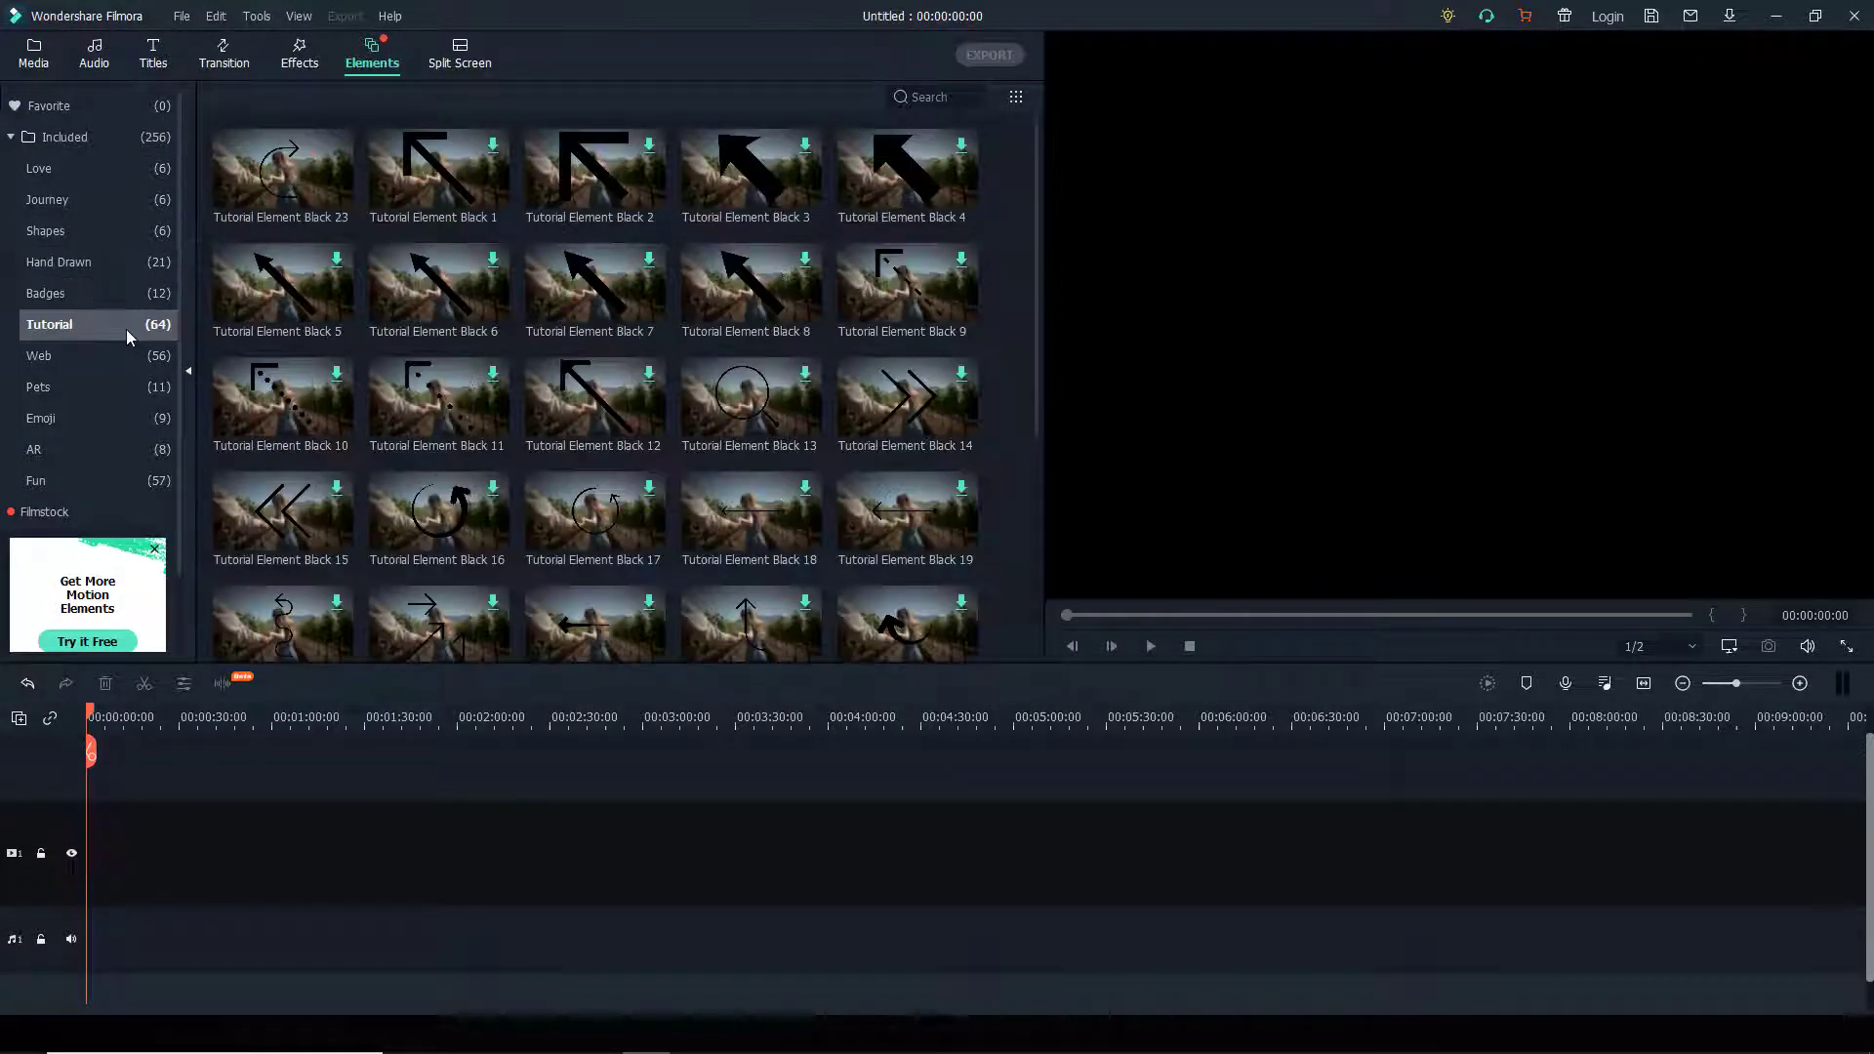
click(131, 380)
click(131, 361)
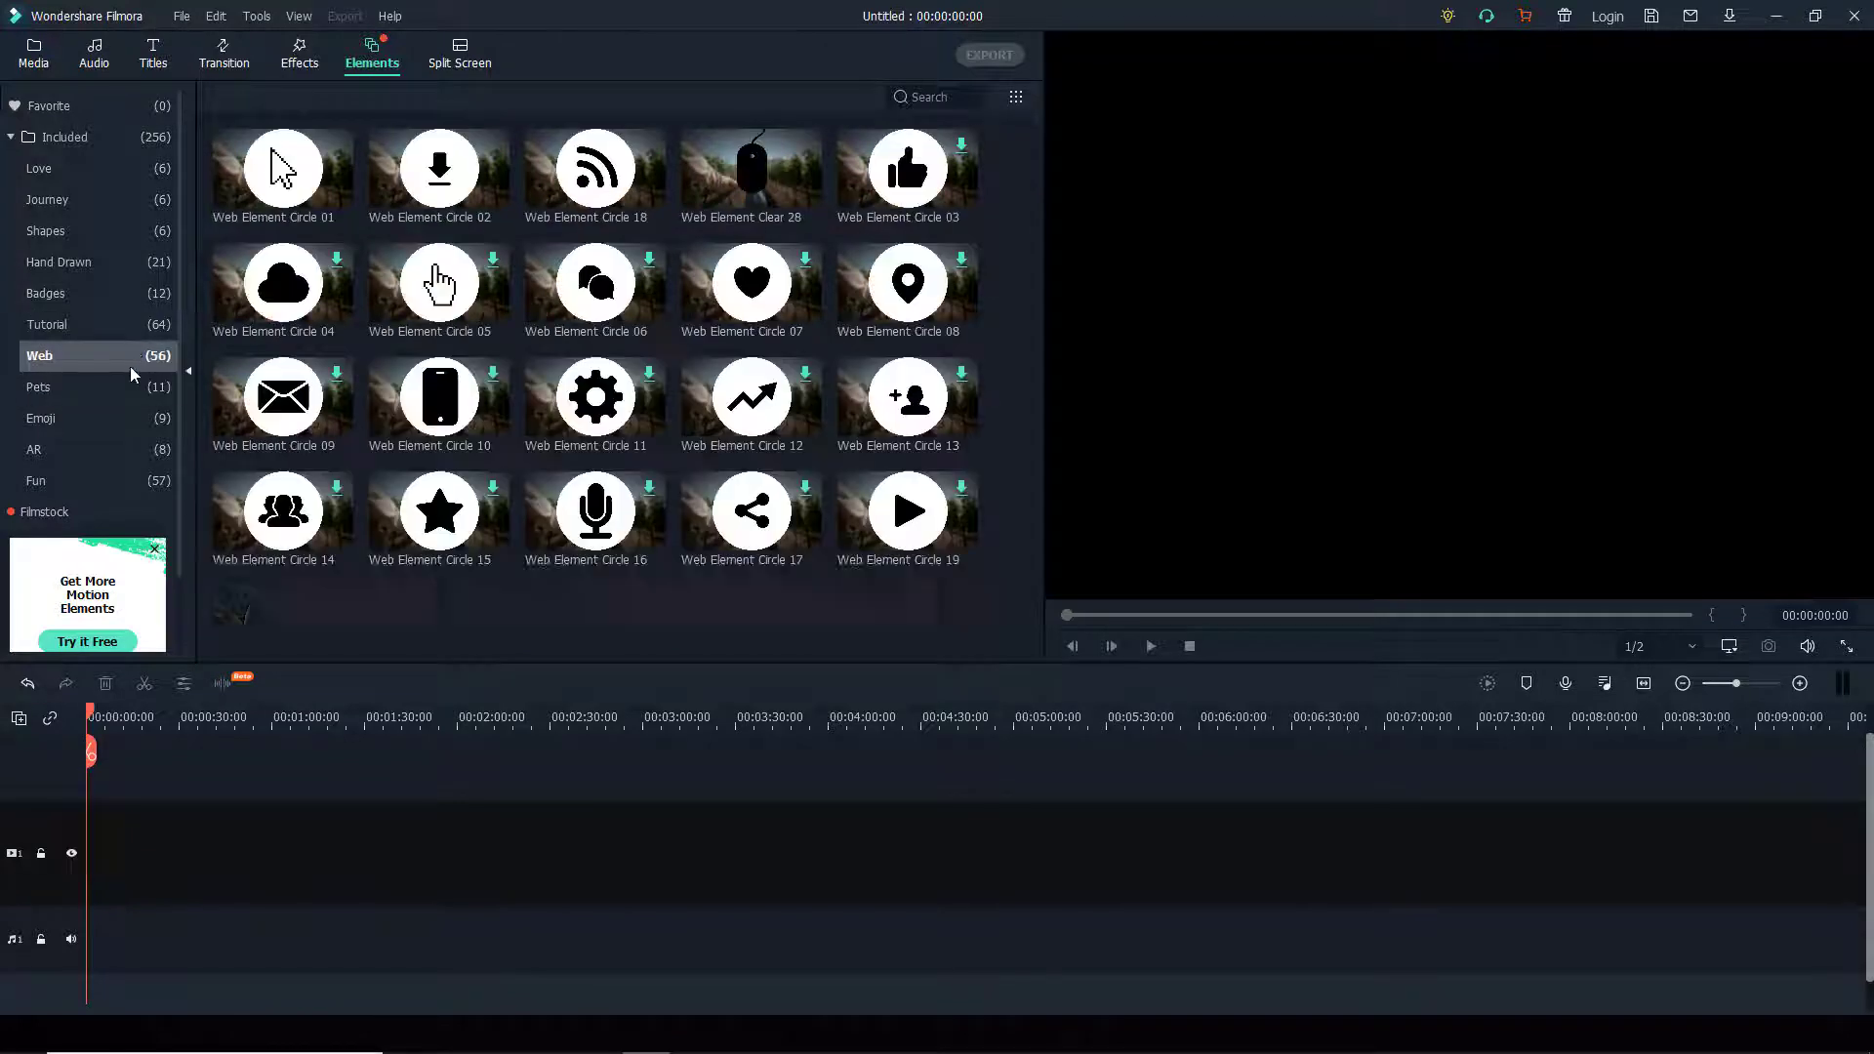
click(125, 413)
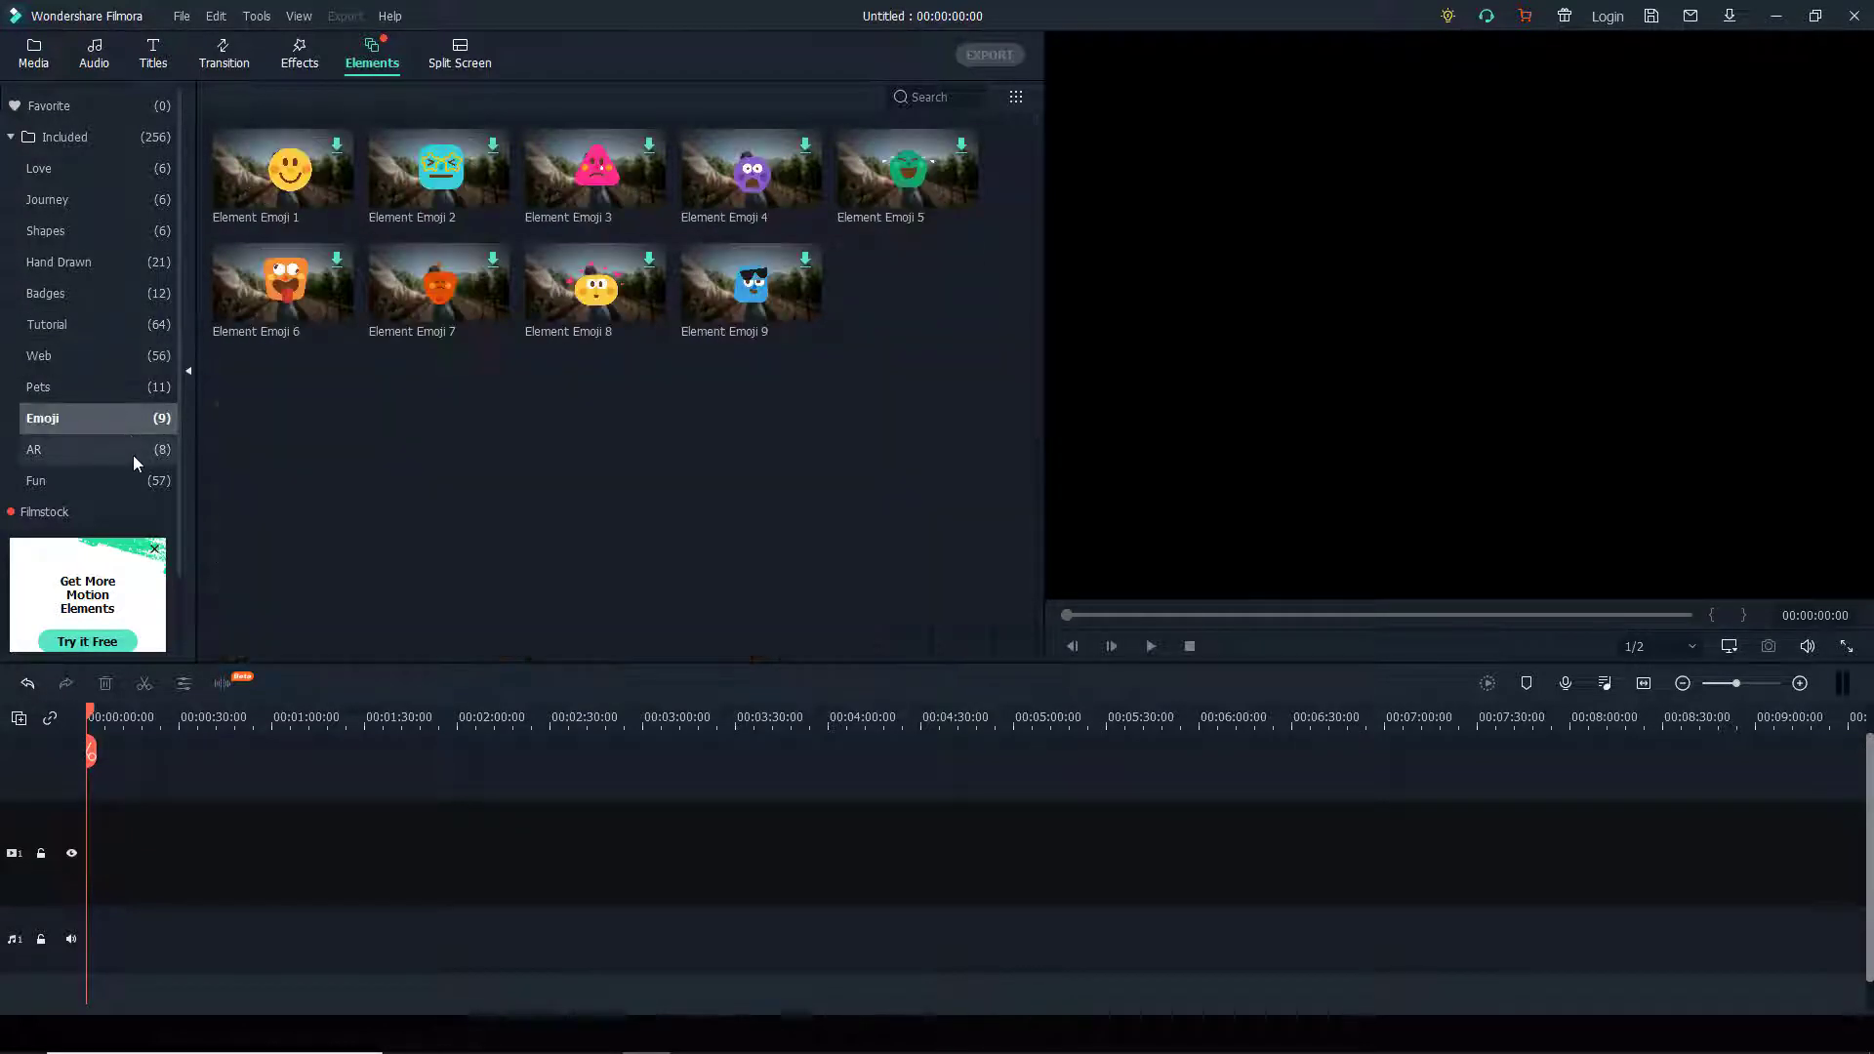
click(133, 453)
click(139, 480)
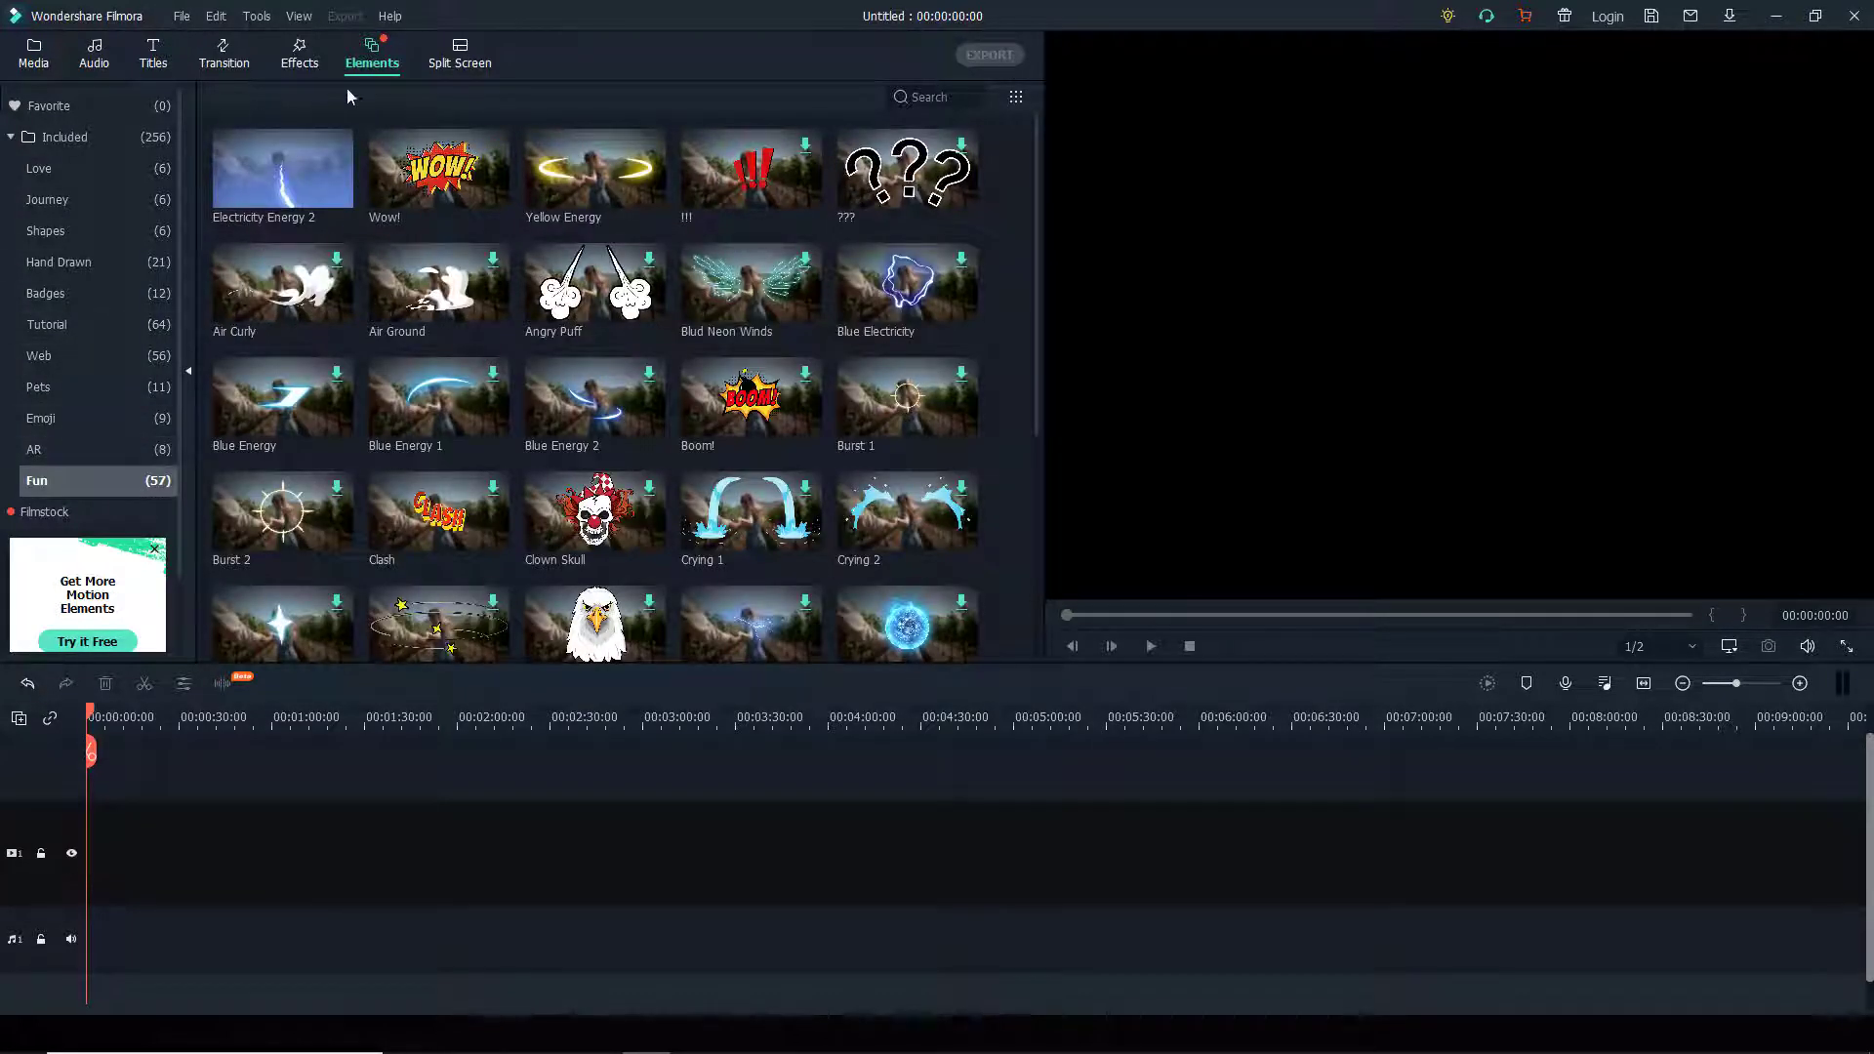
Look through the included split screen layouts down to the last one
click(452, 62)
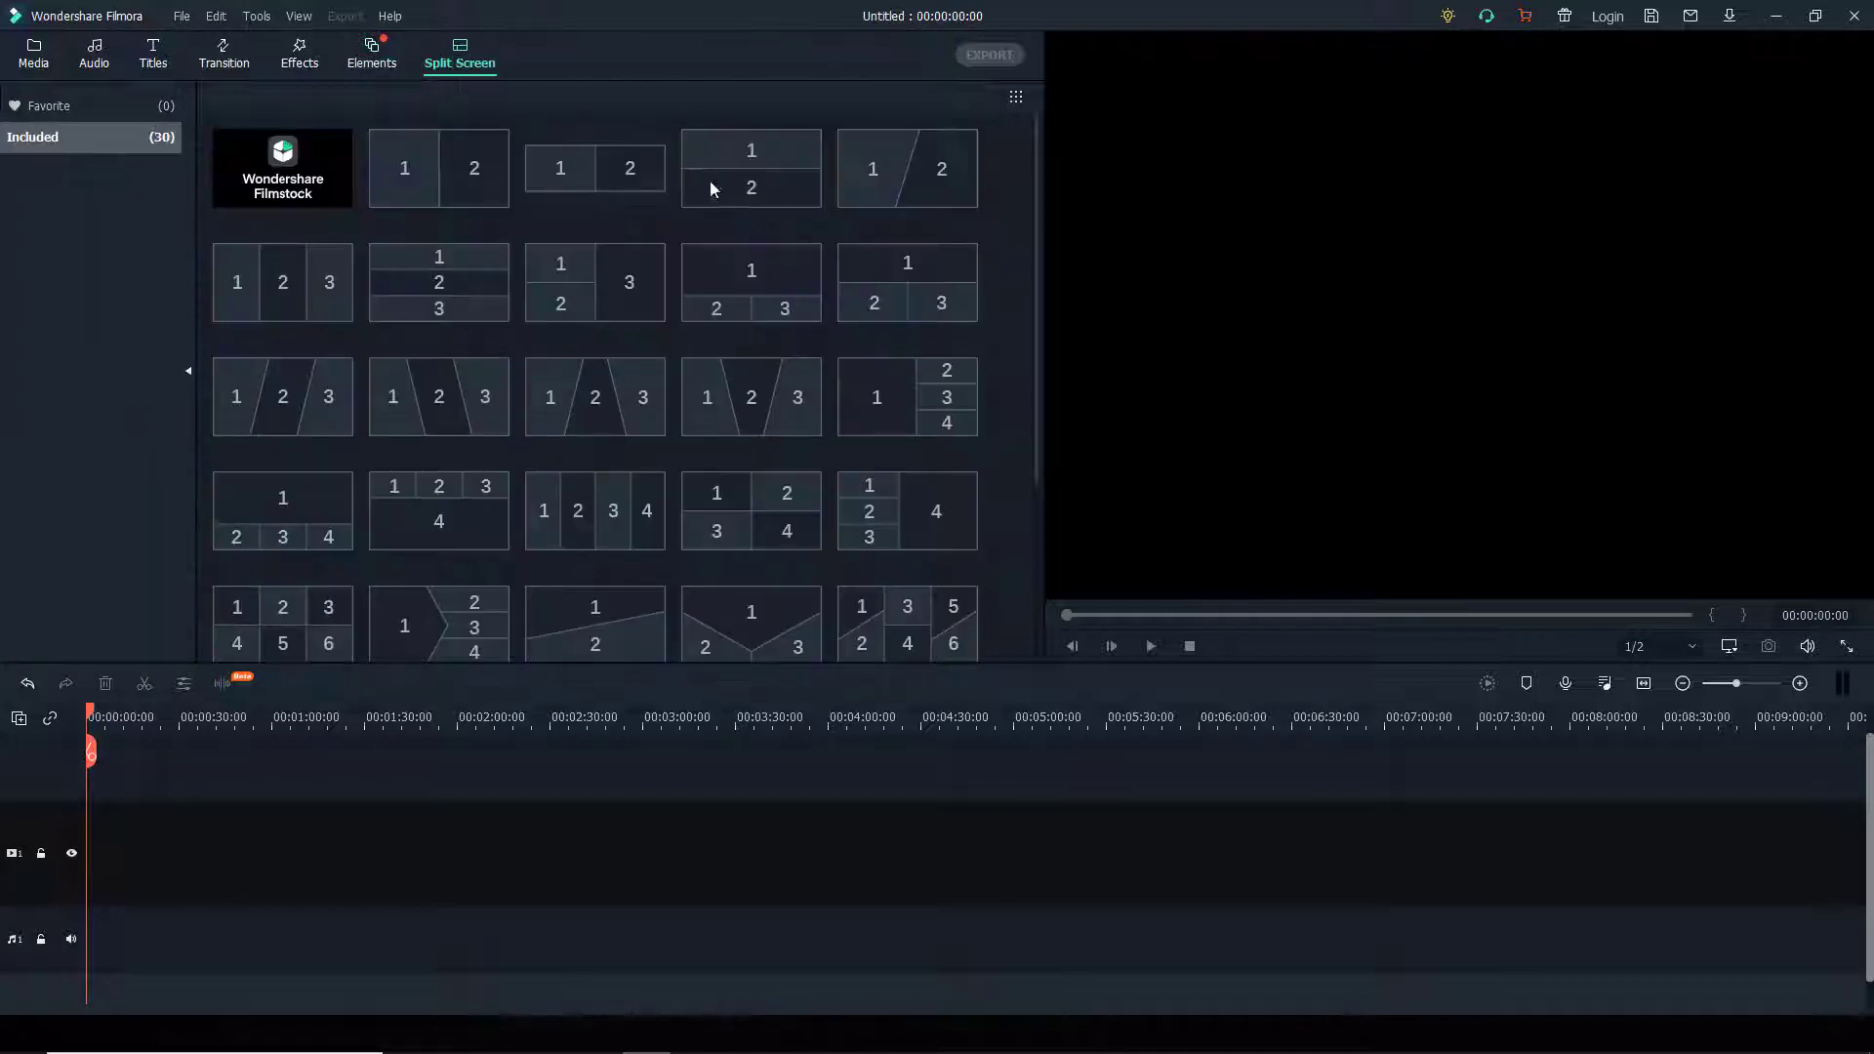
scroll(625, 332, down, 3)
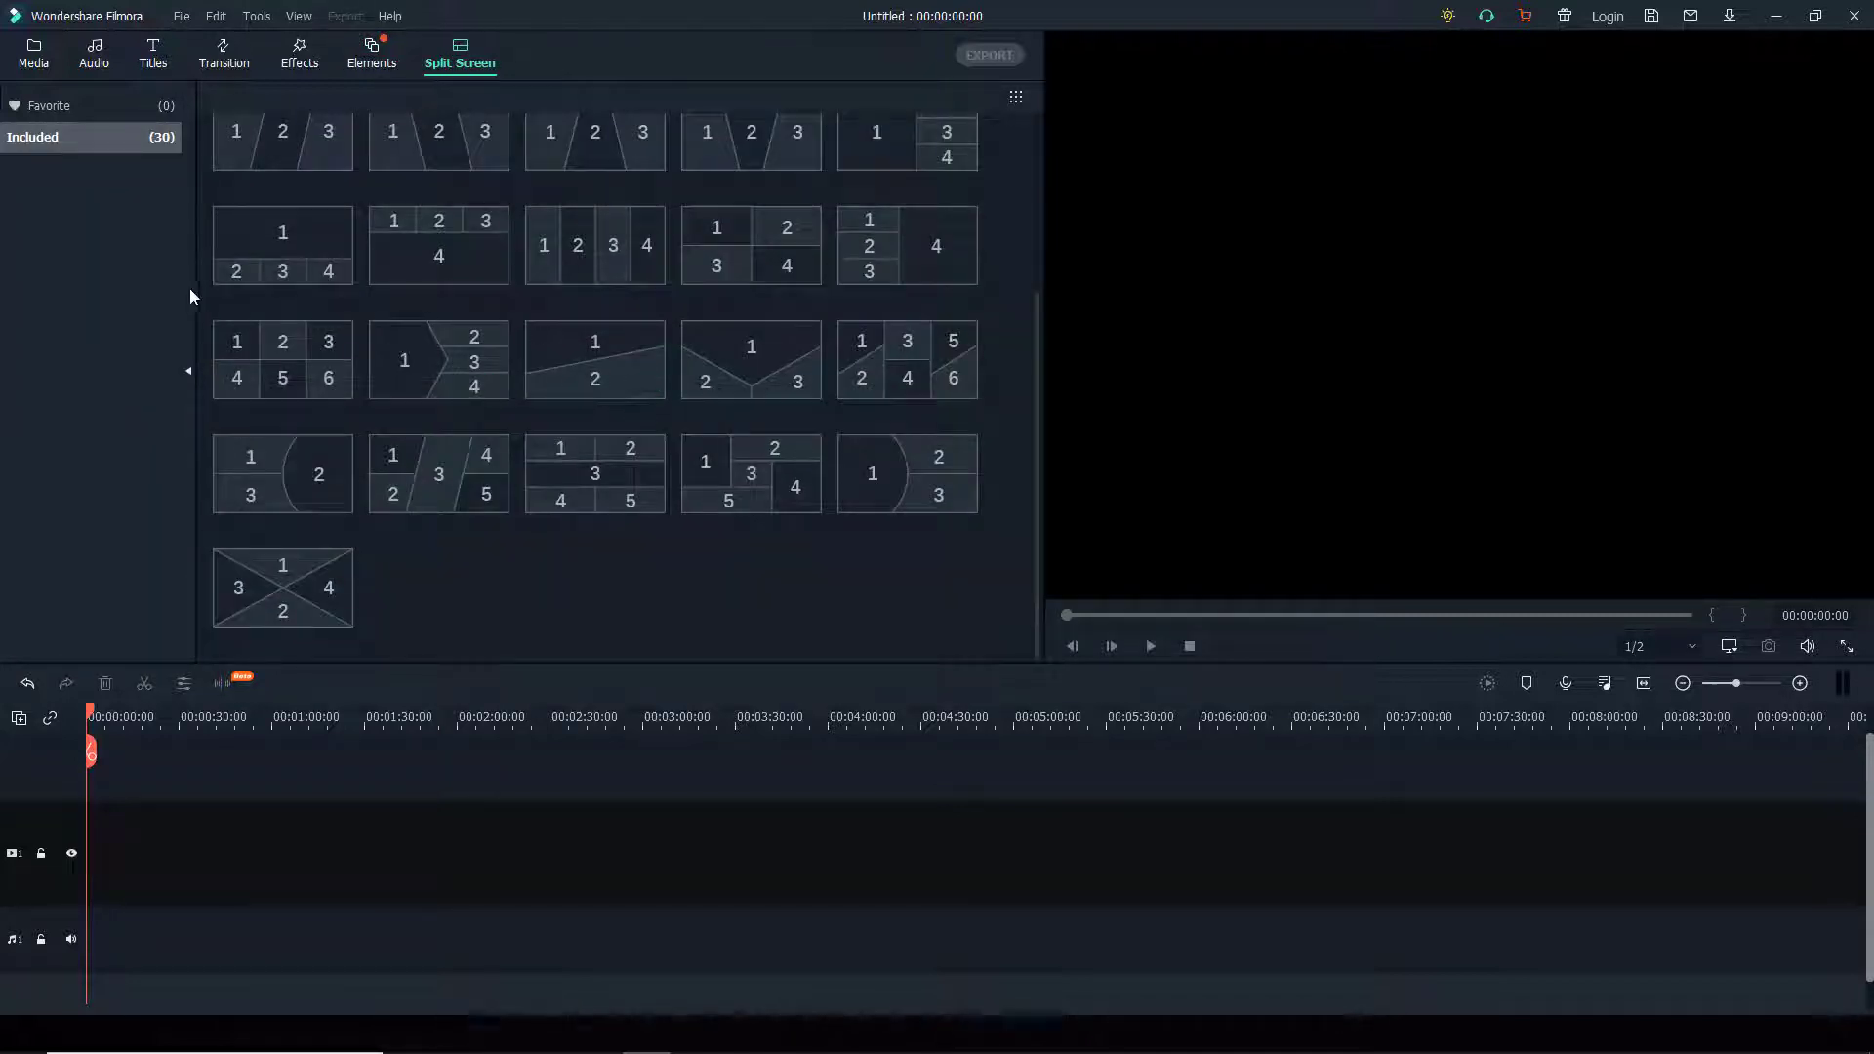
scroll(722, 127, up, 3)
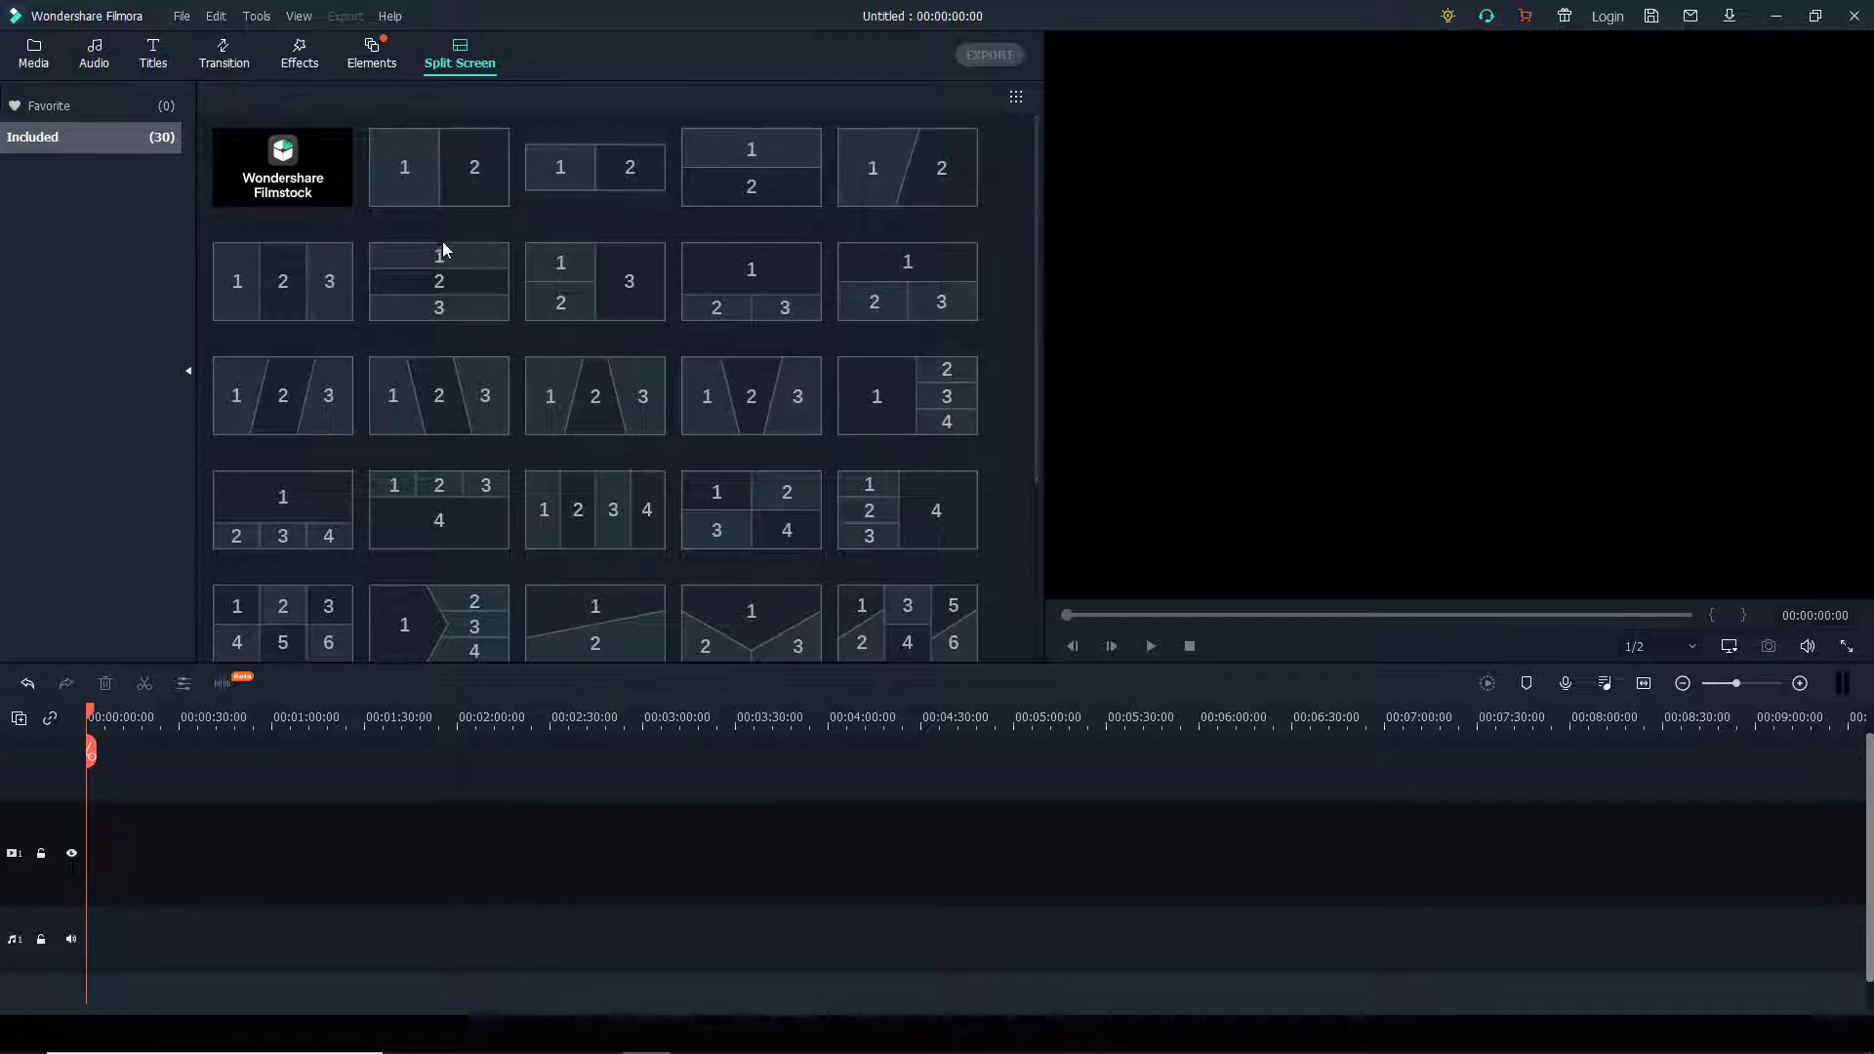
scroll(442, 242, down, 3)
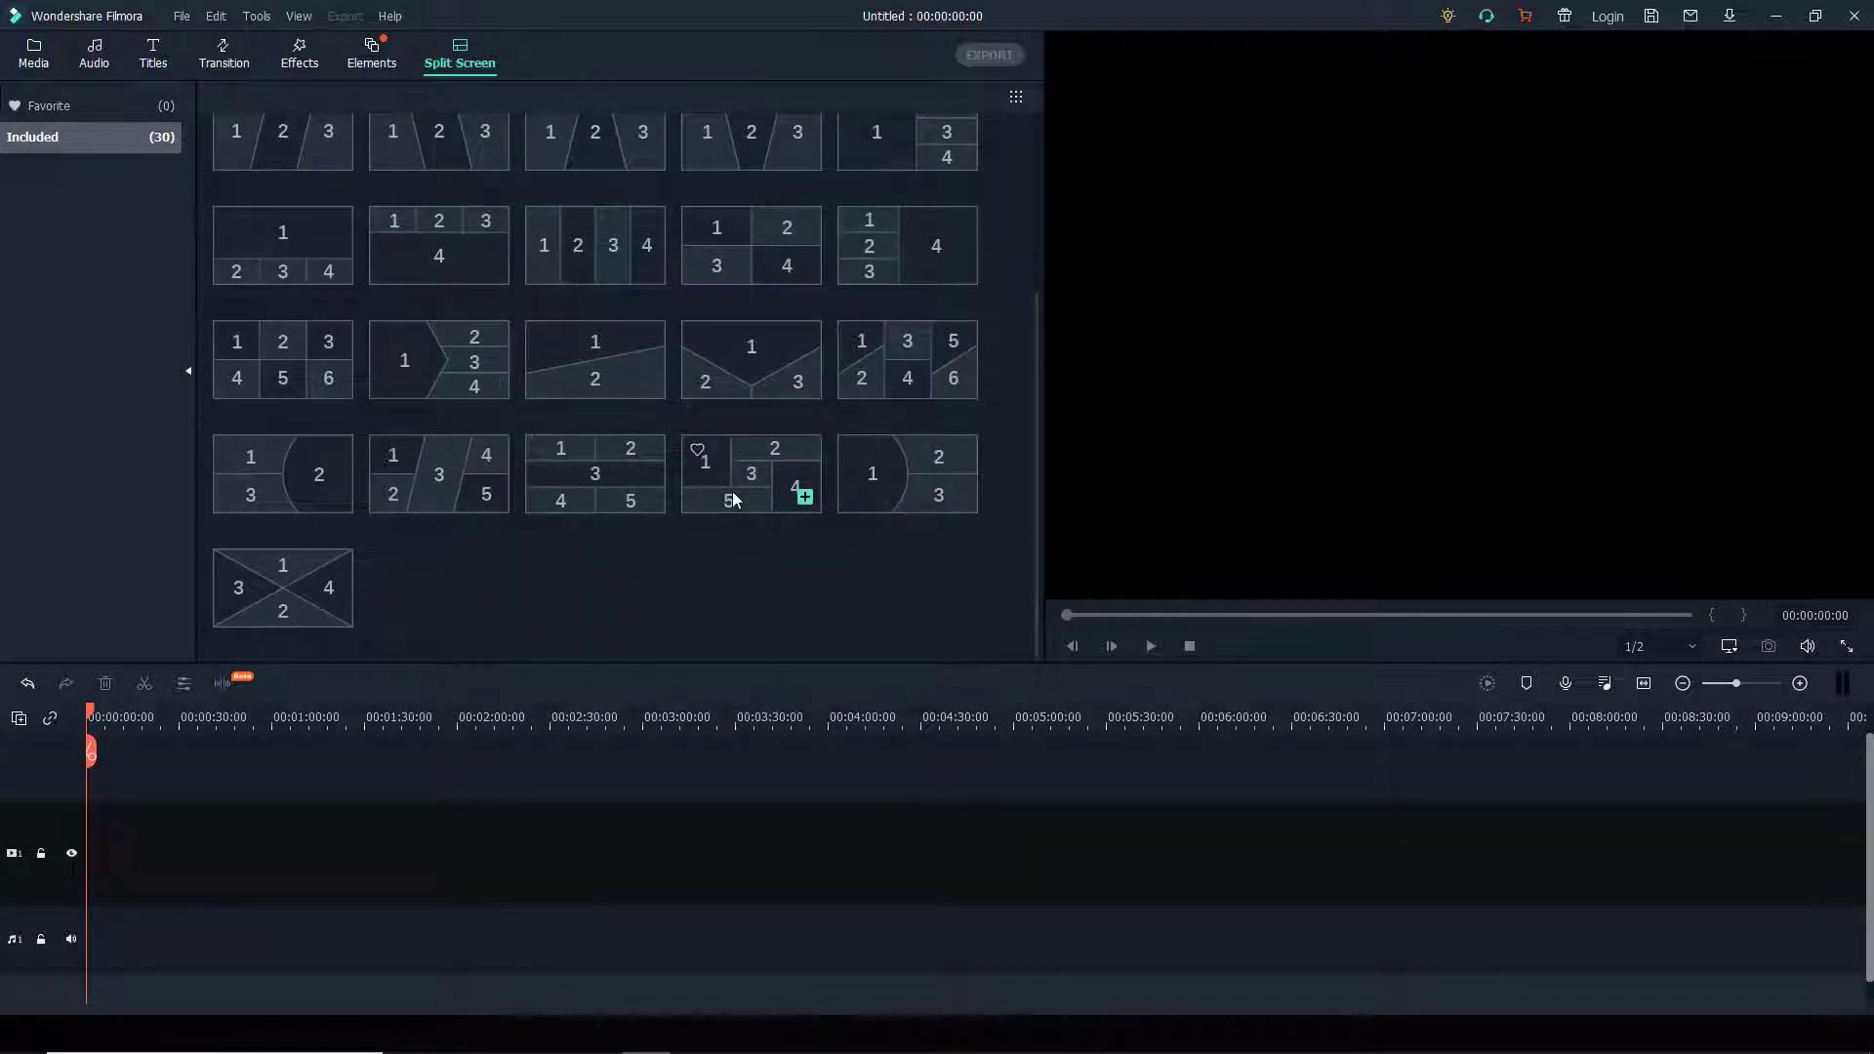
scroll(734, 441, up, 3)
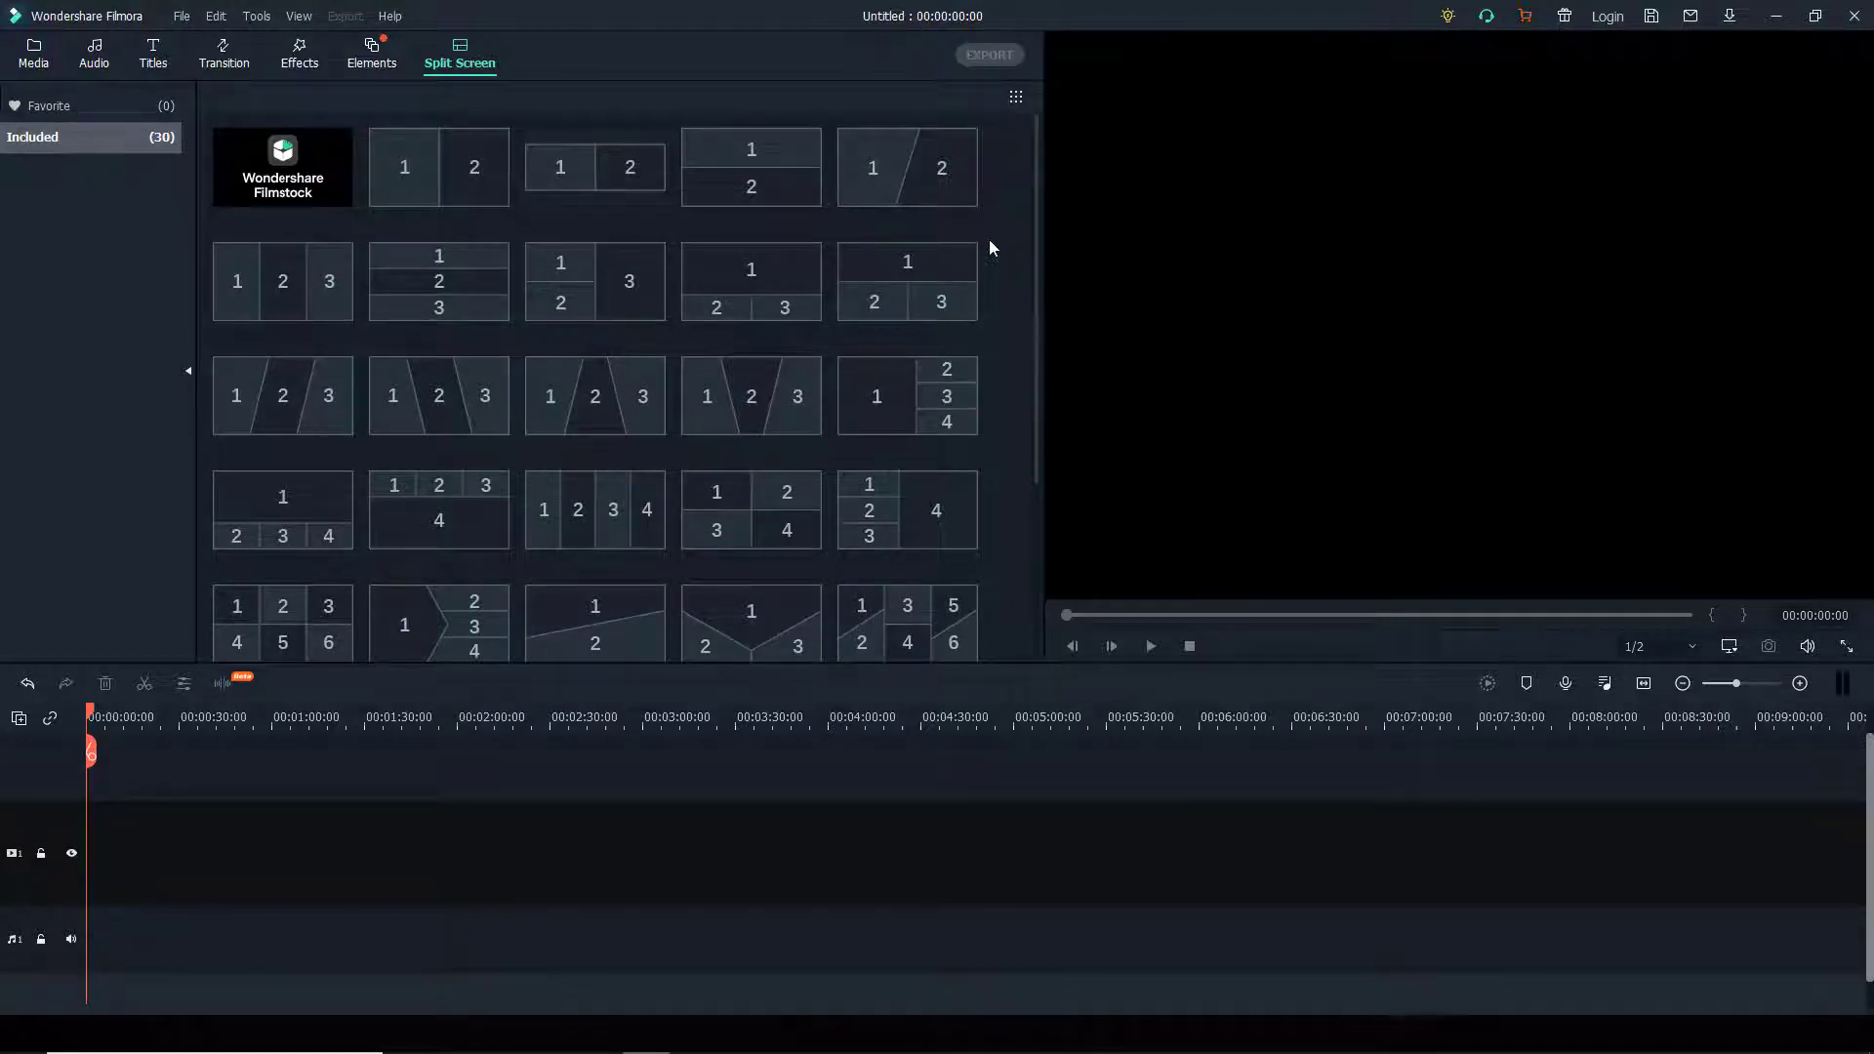
scroll(988, 238, down, 3)
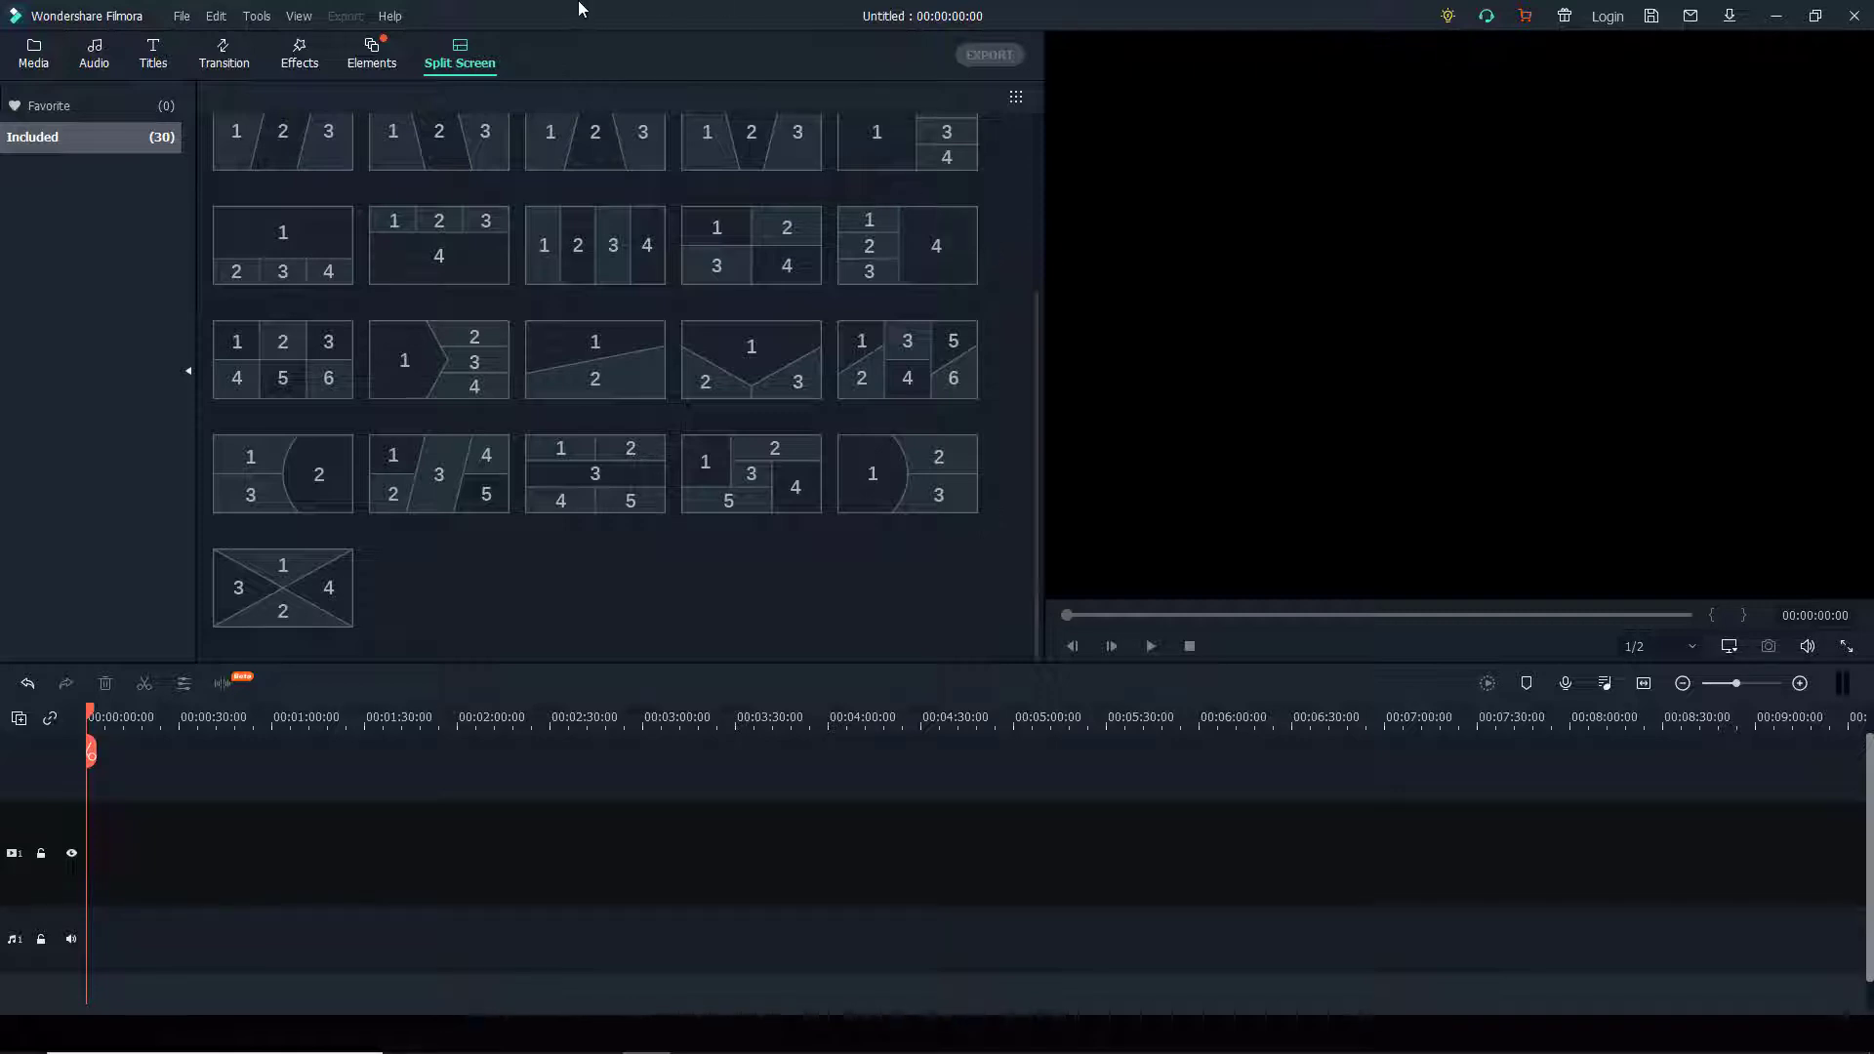
scroll(439, 188, up, 3)
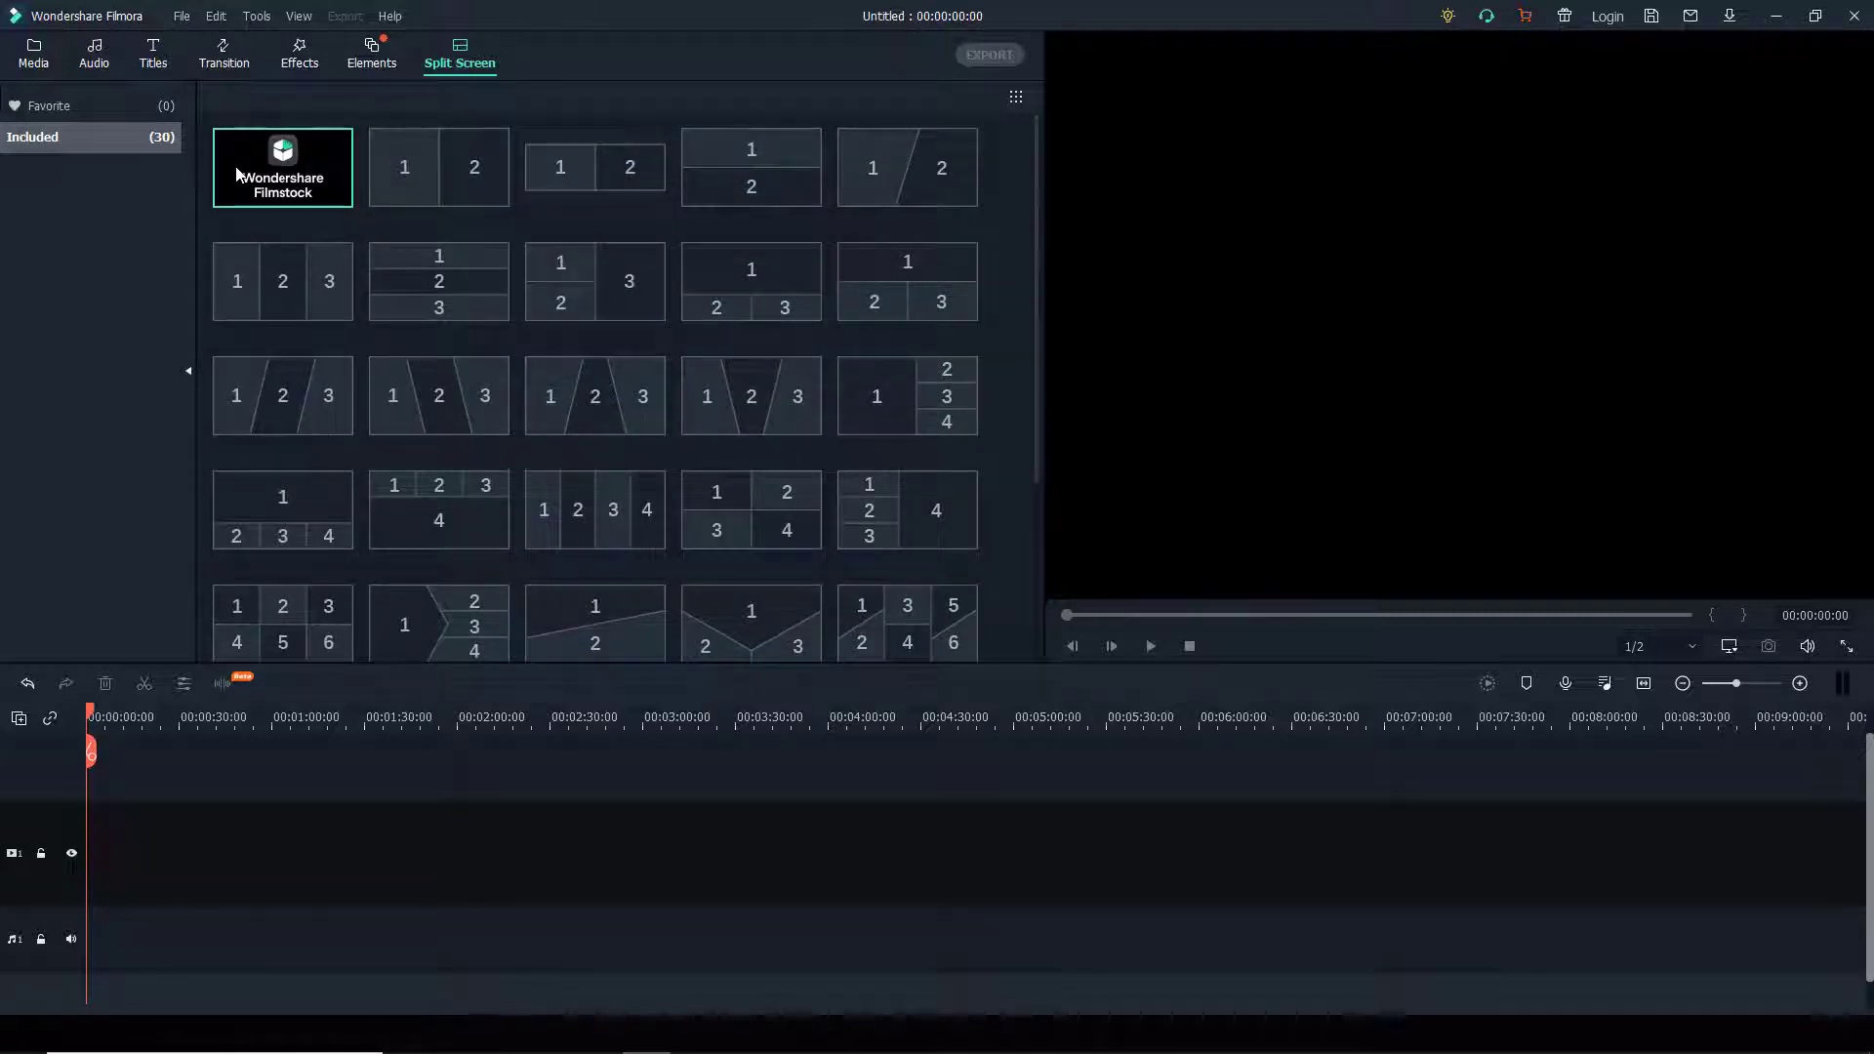
Revisit the media, audio, titles, transition, effects and elements libraries one after another
click(32, 60)
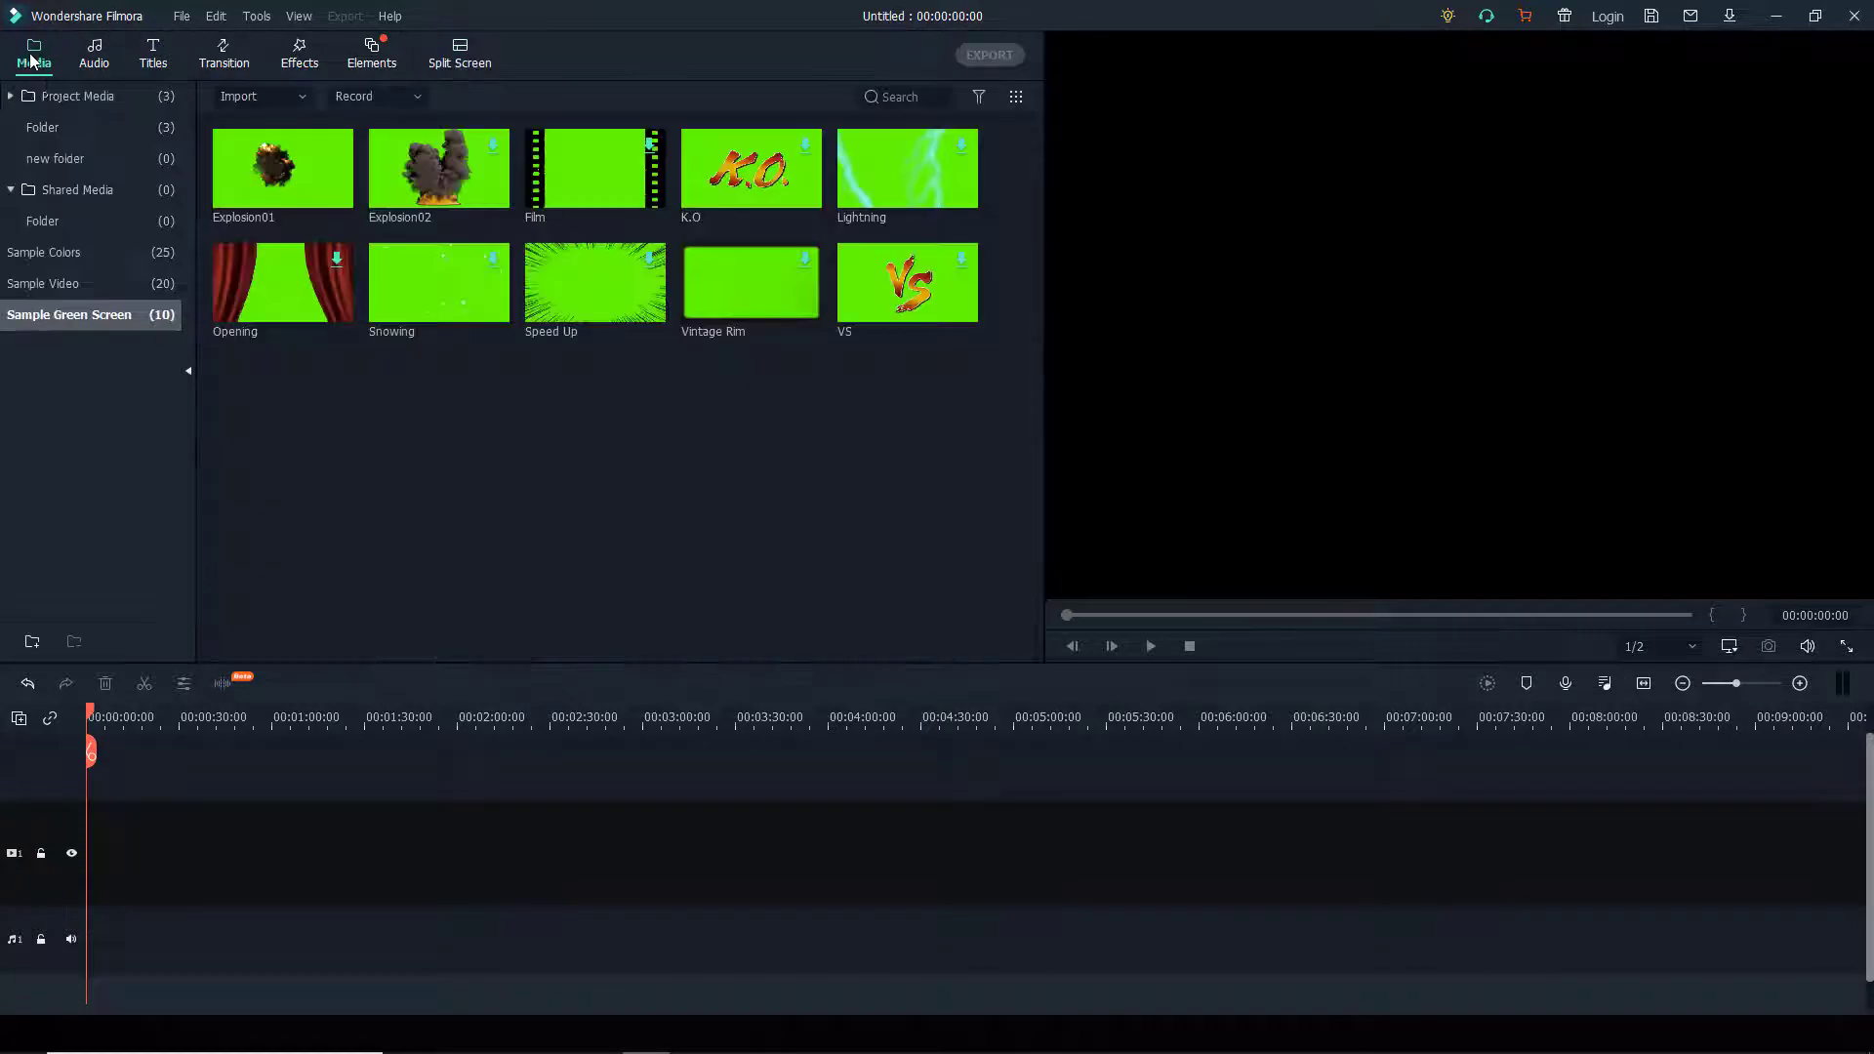
click(101, 50)
click(153, 56)
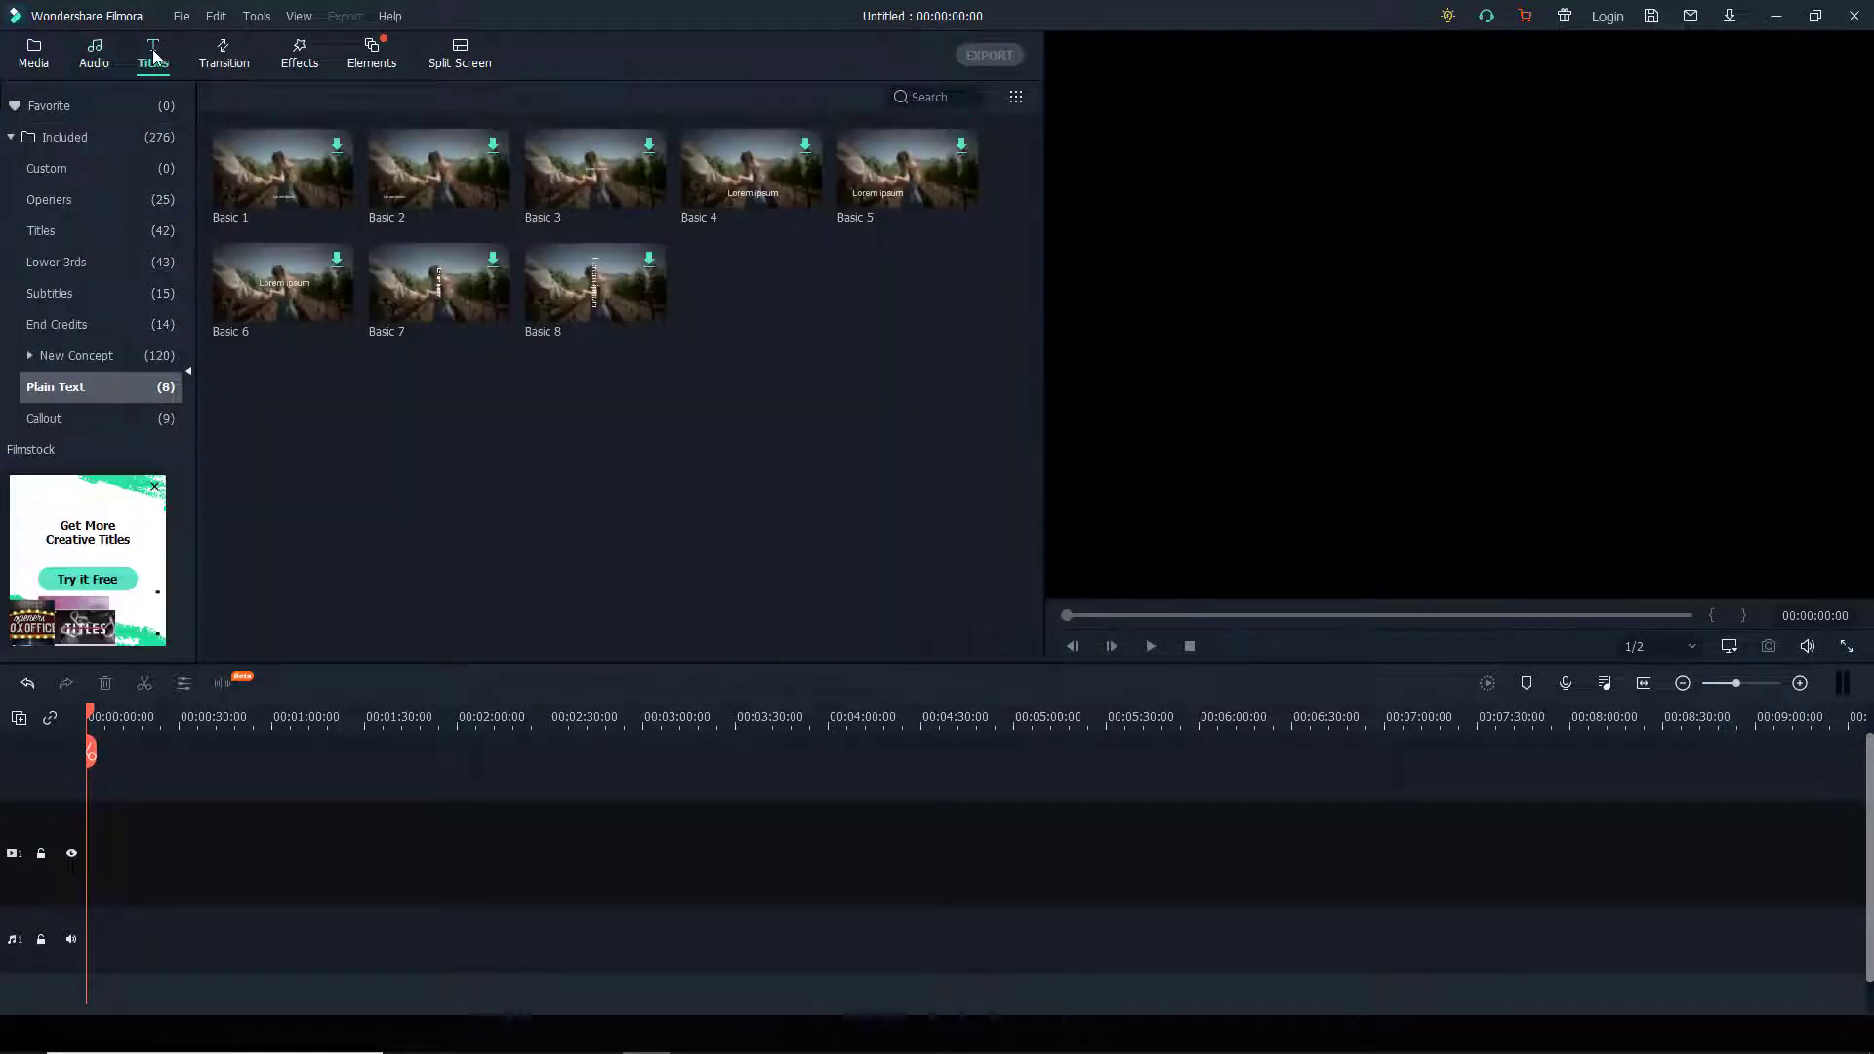
click(218, 61)
click(303, 62)
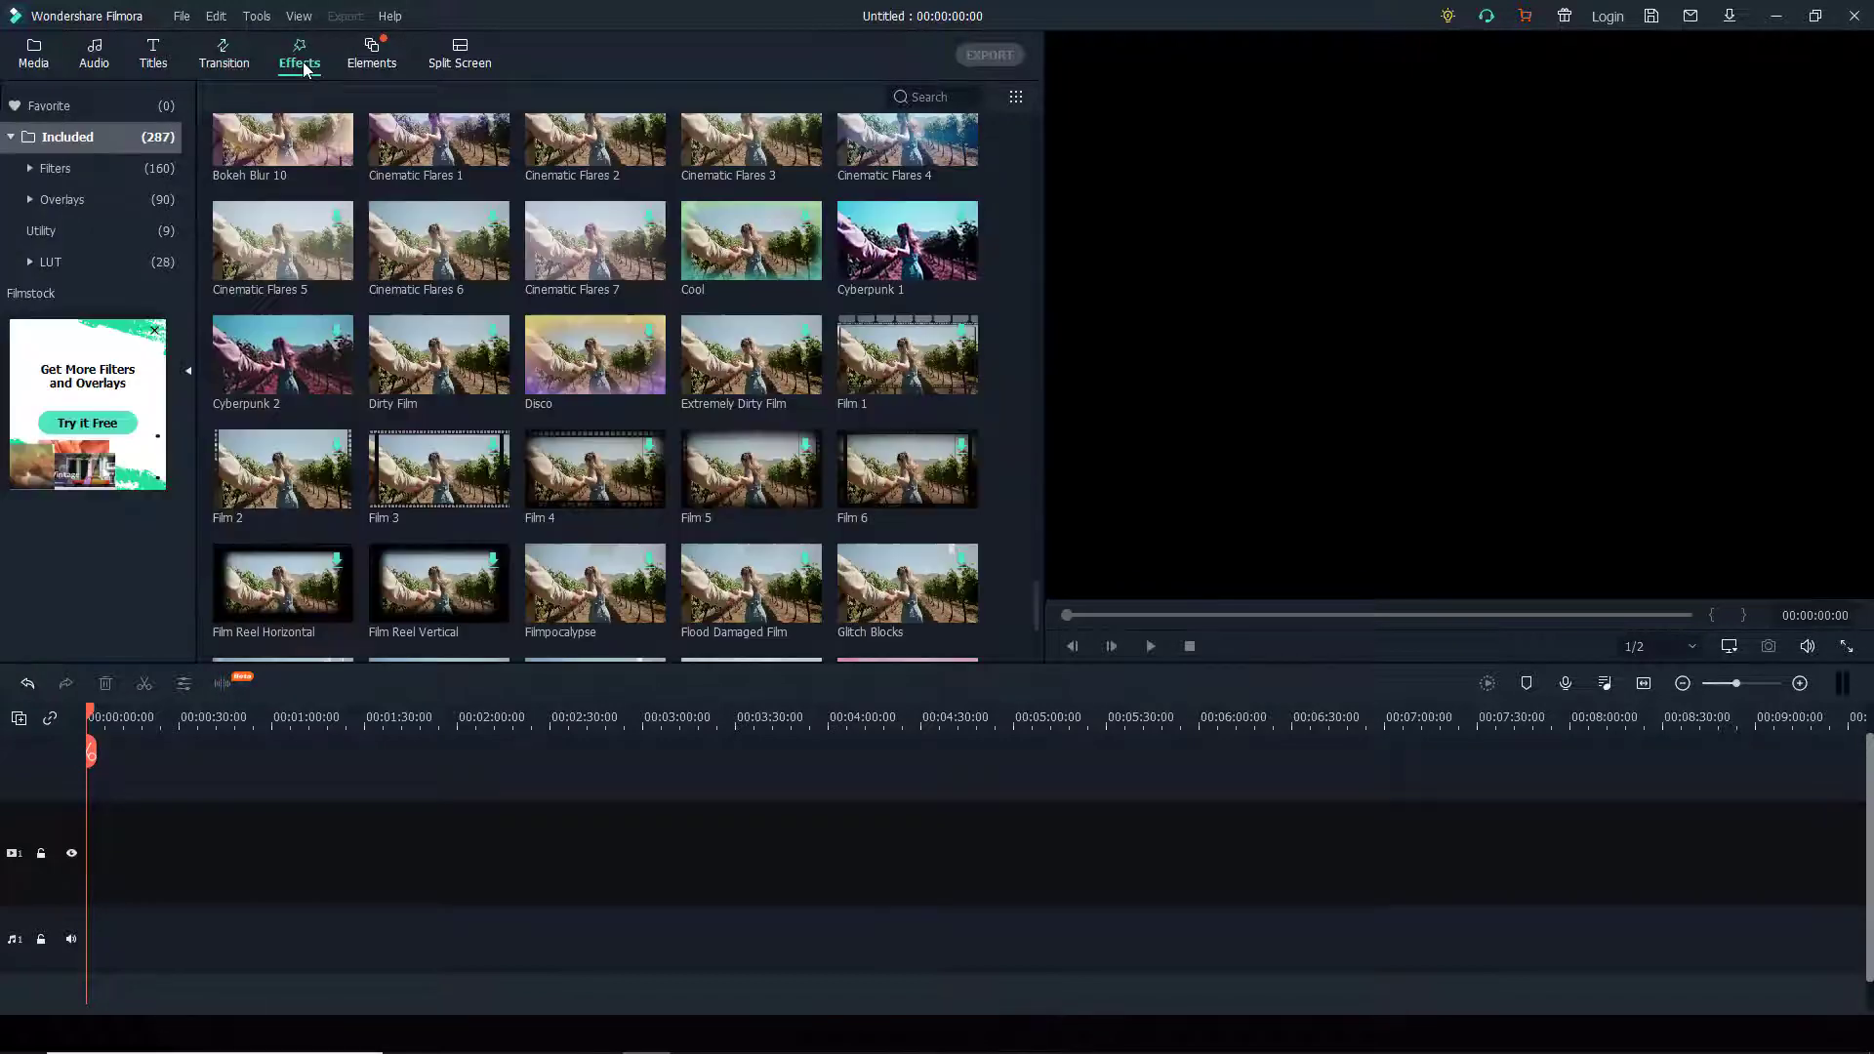
click(370, 58)
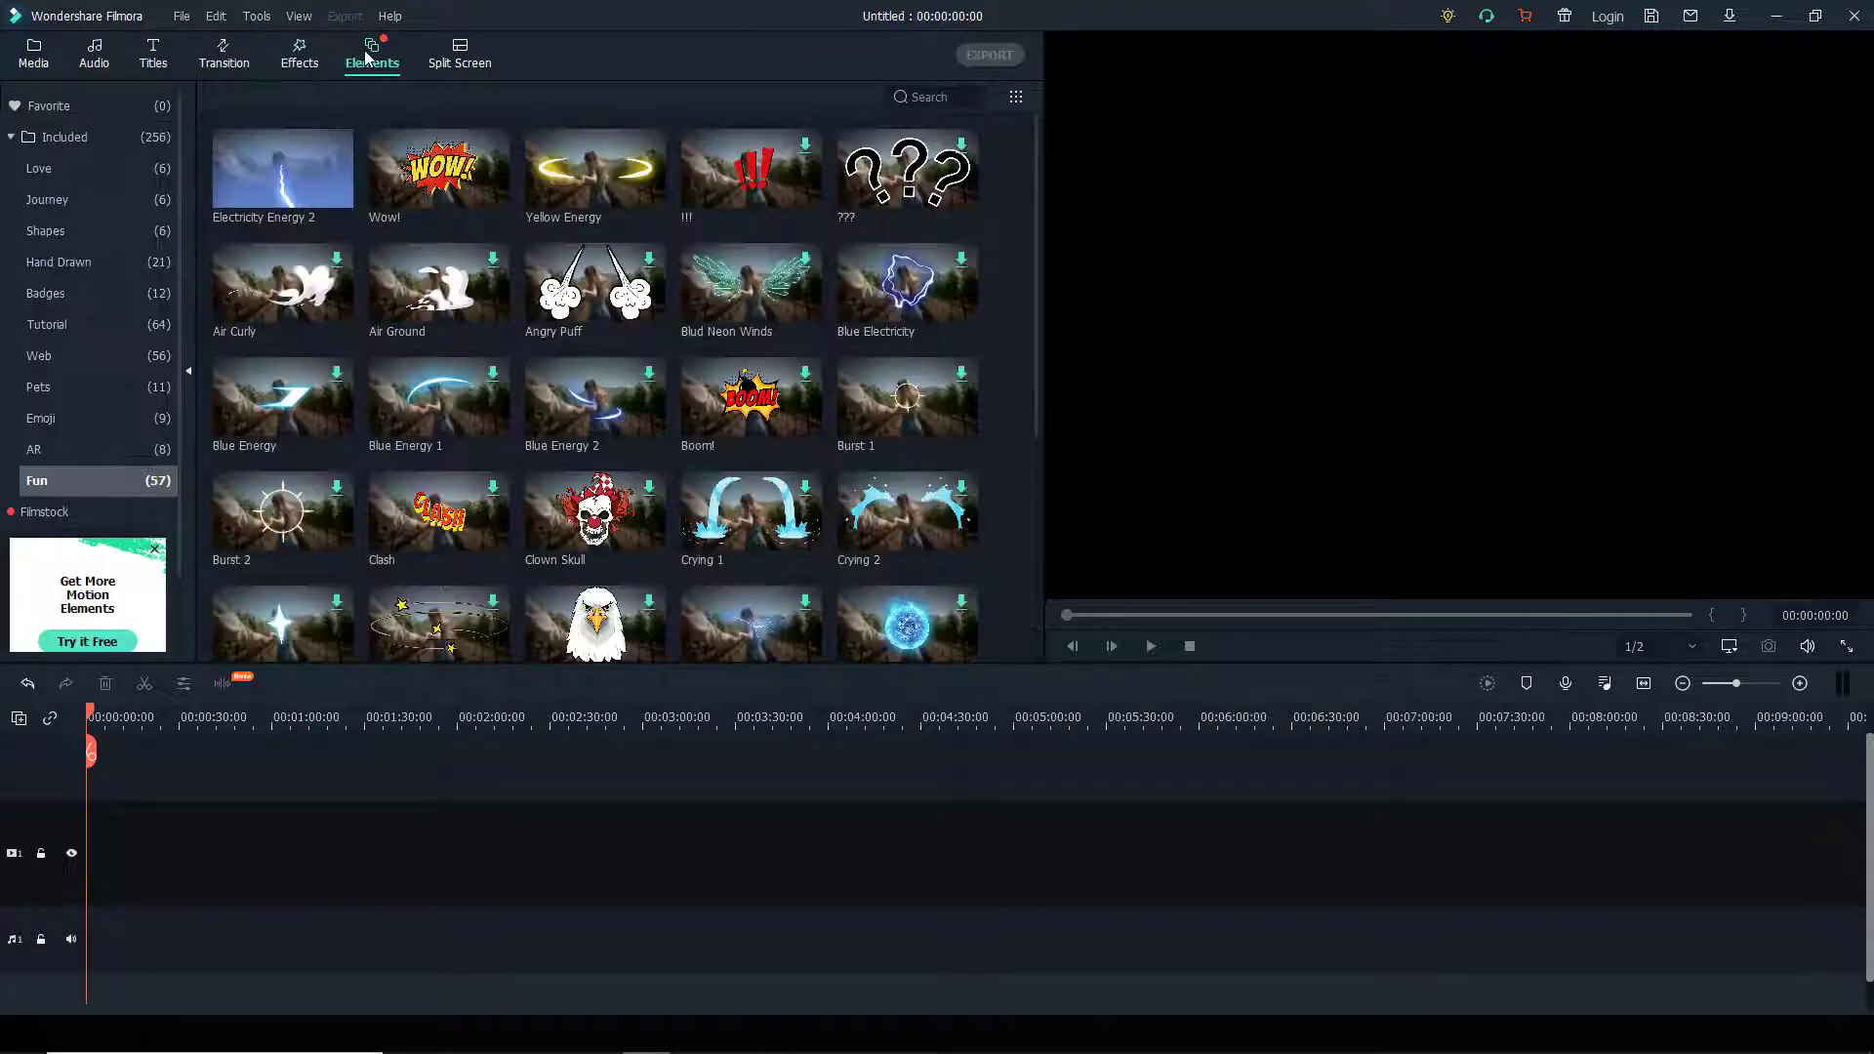
click(301, 60)
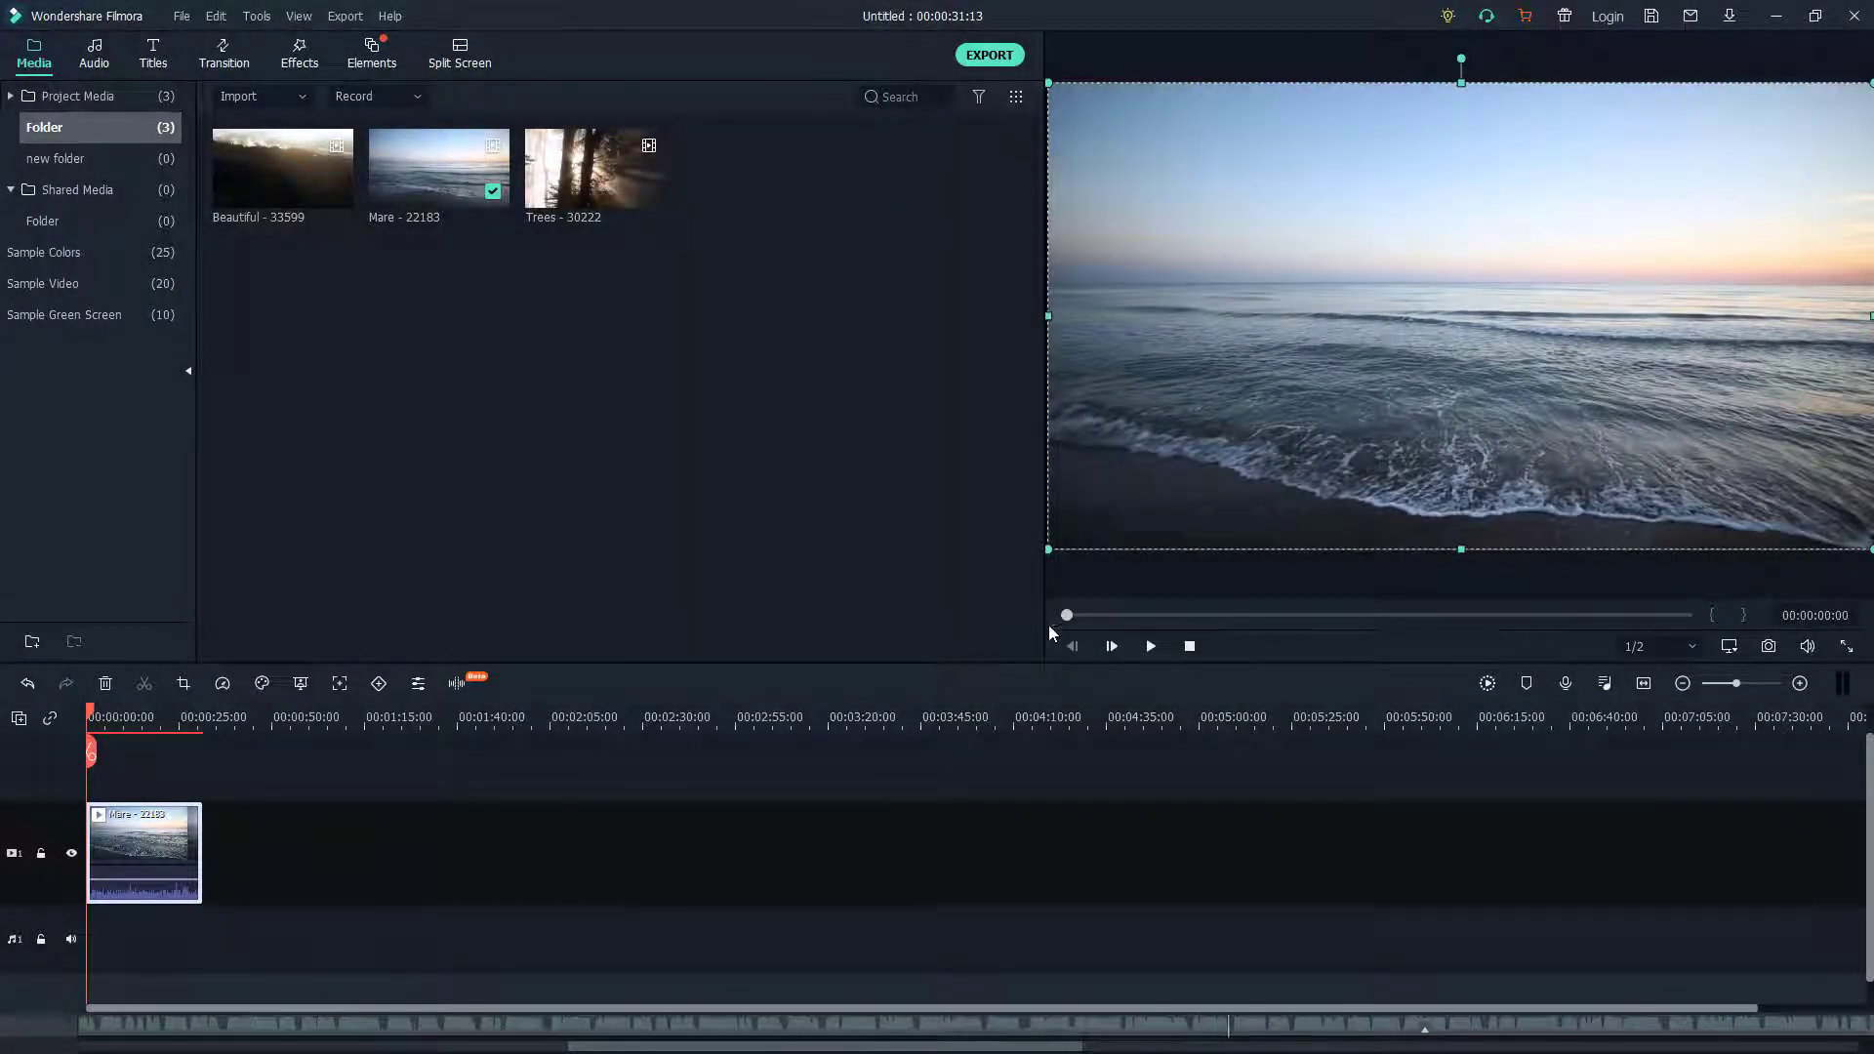
Scale the Mare - 22183 clip down slightly in the preview frame and keep it centred
mouse_move(1066, 615)
mouse_down()
mouse_move(1672, 615)
mouse_move(1067, 615)
mouse_up()
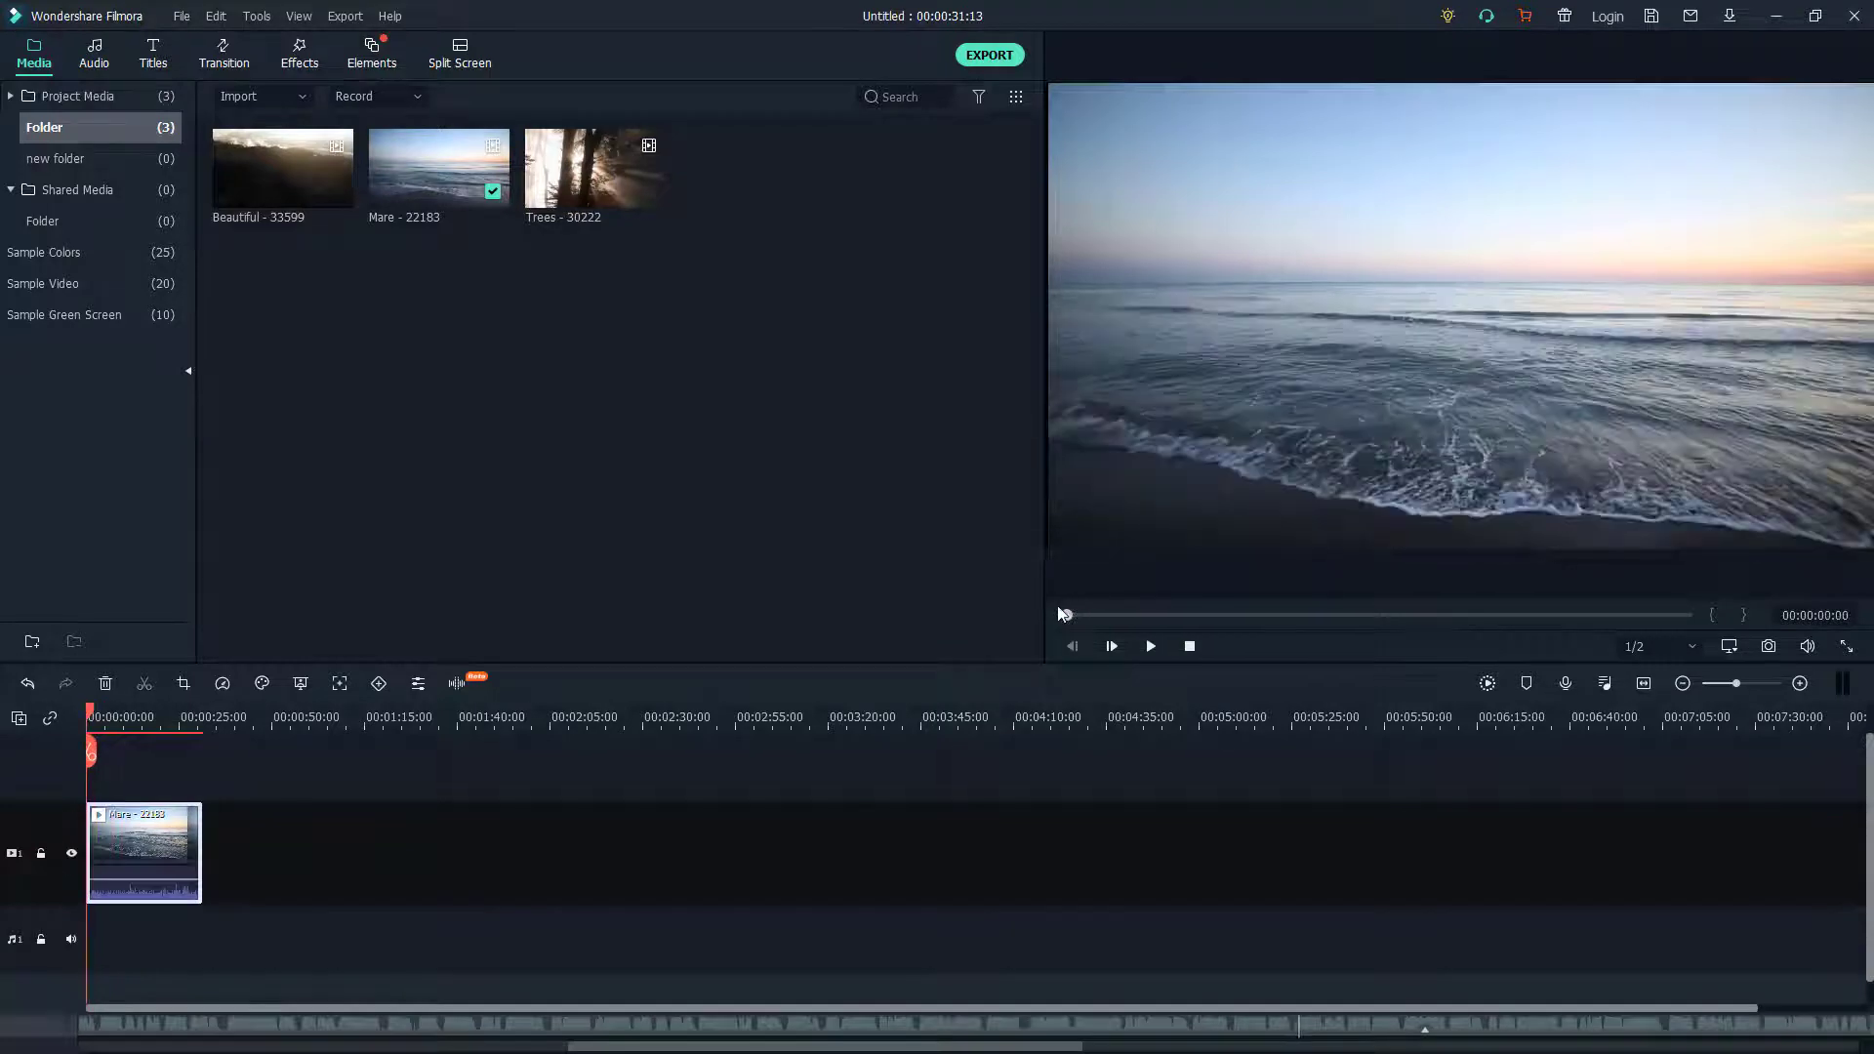
drag(1049, 76, 1102, 210)
drag(1354, 346, 1615, 356)
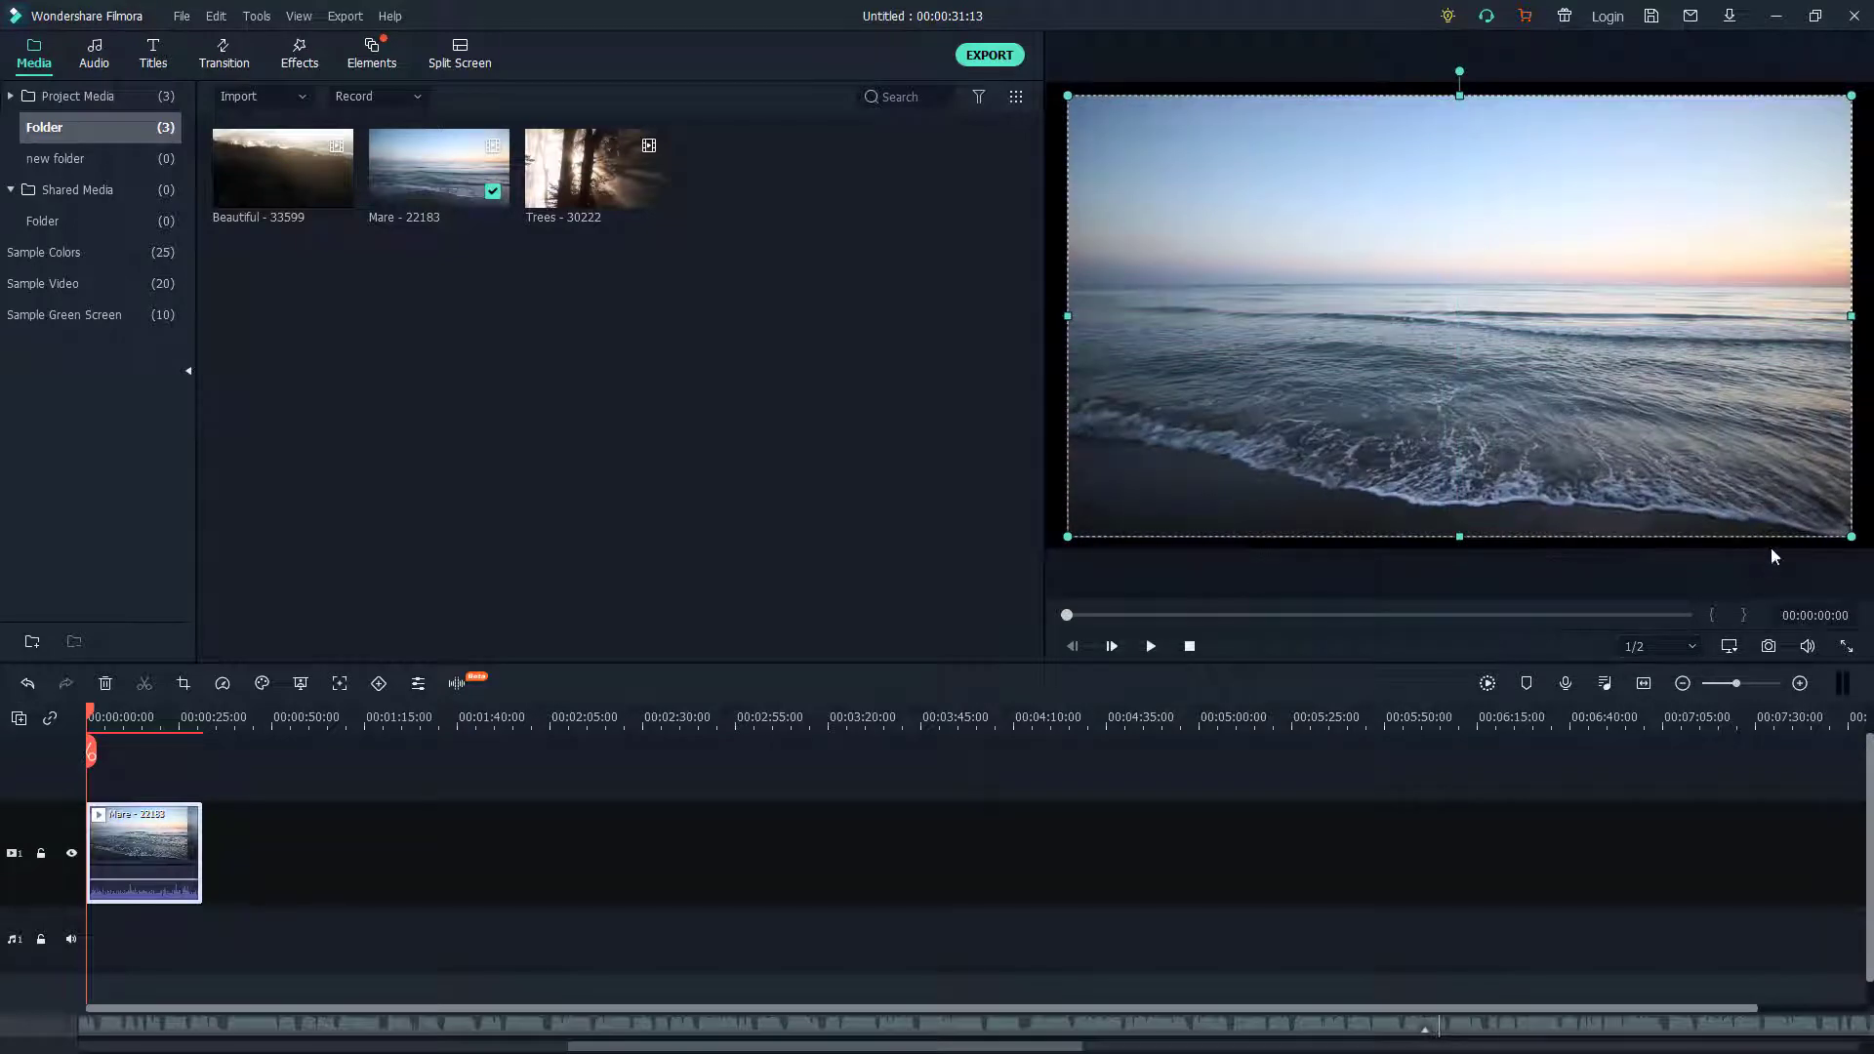
Switch the preview playback quality through 1/8 and 1/16, and set it to Full
click(1692, 648)
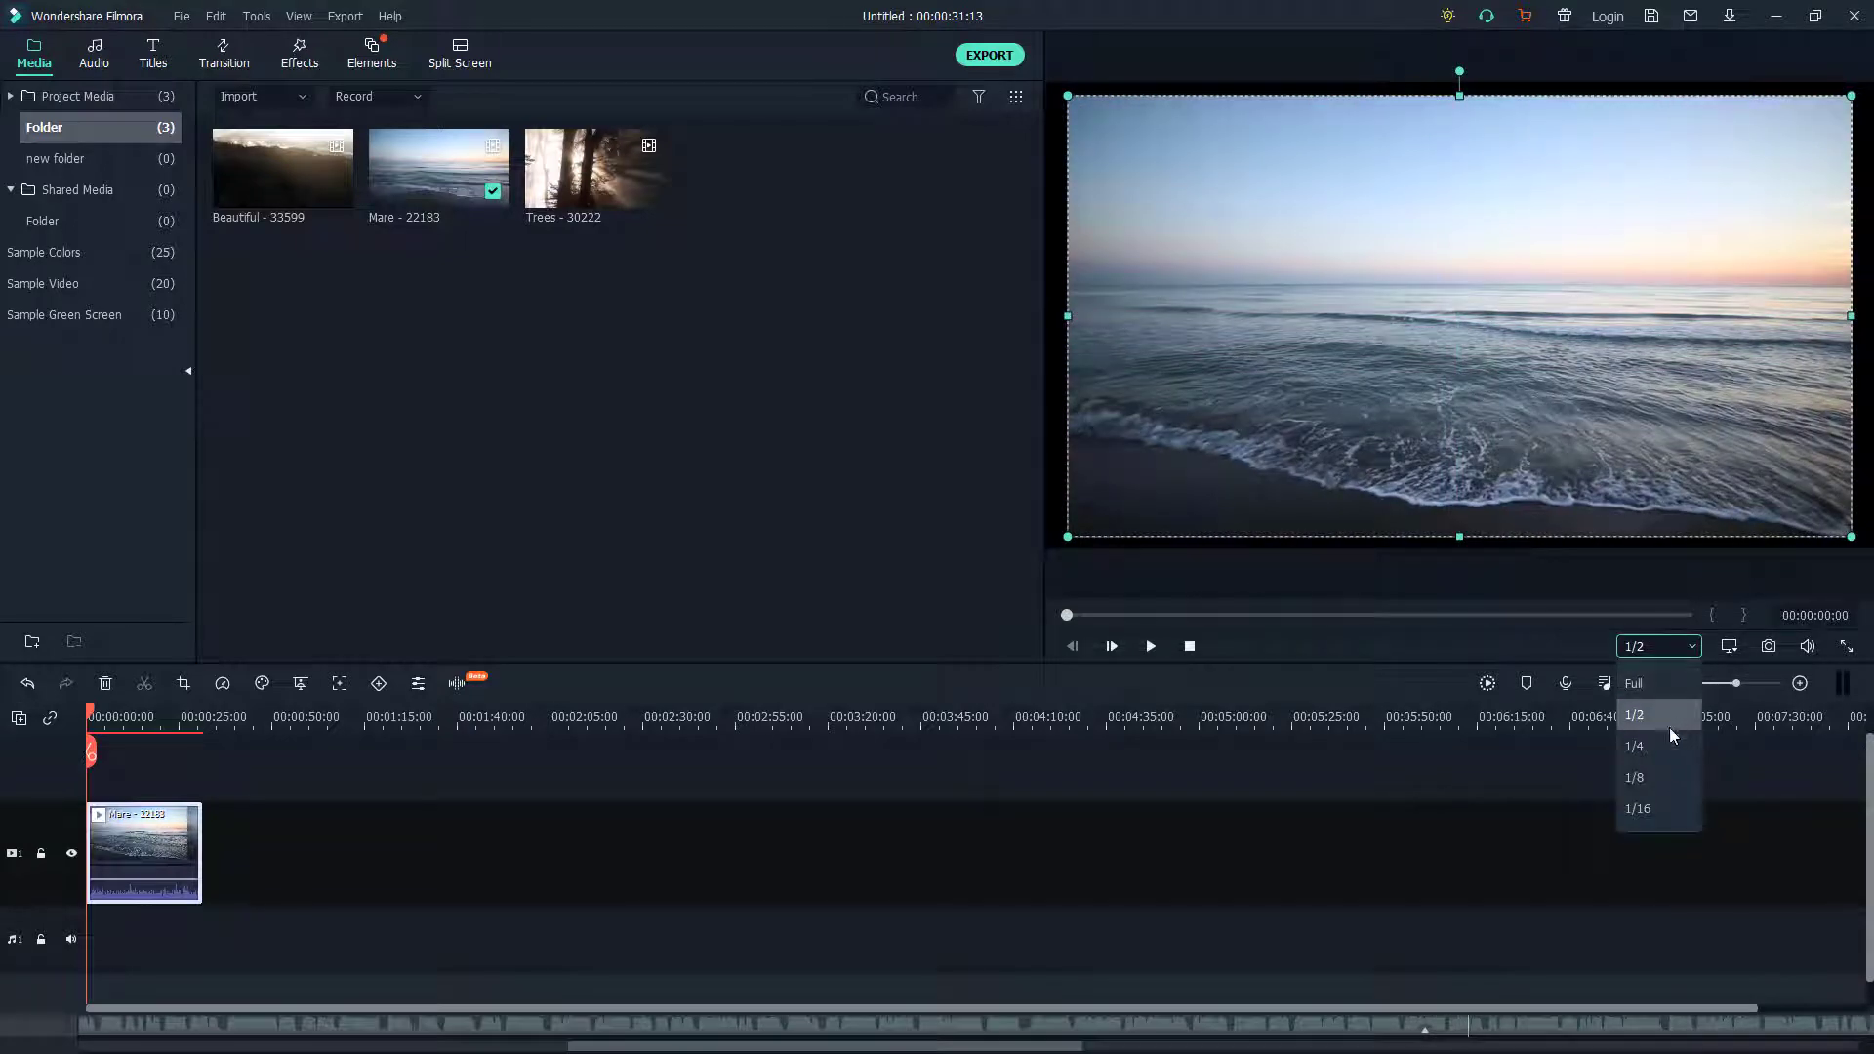
click(1646, 777)
click(1663, 644)
click(1671, 810)
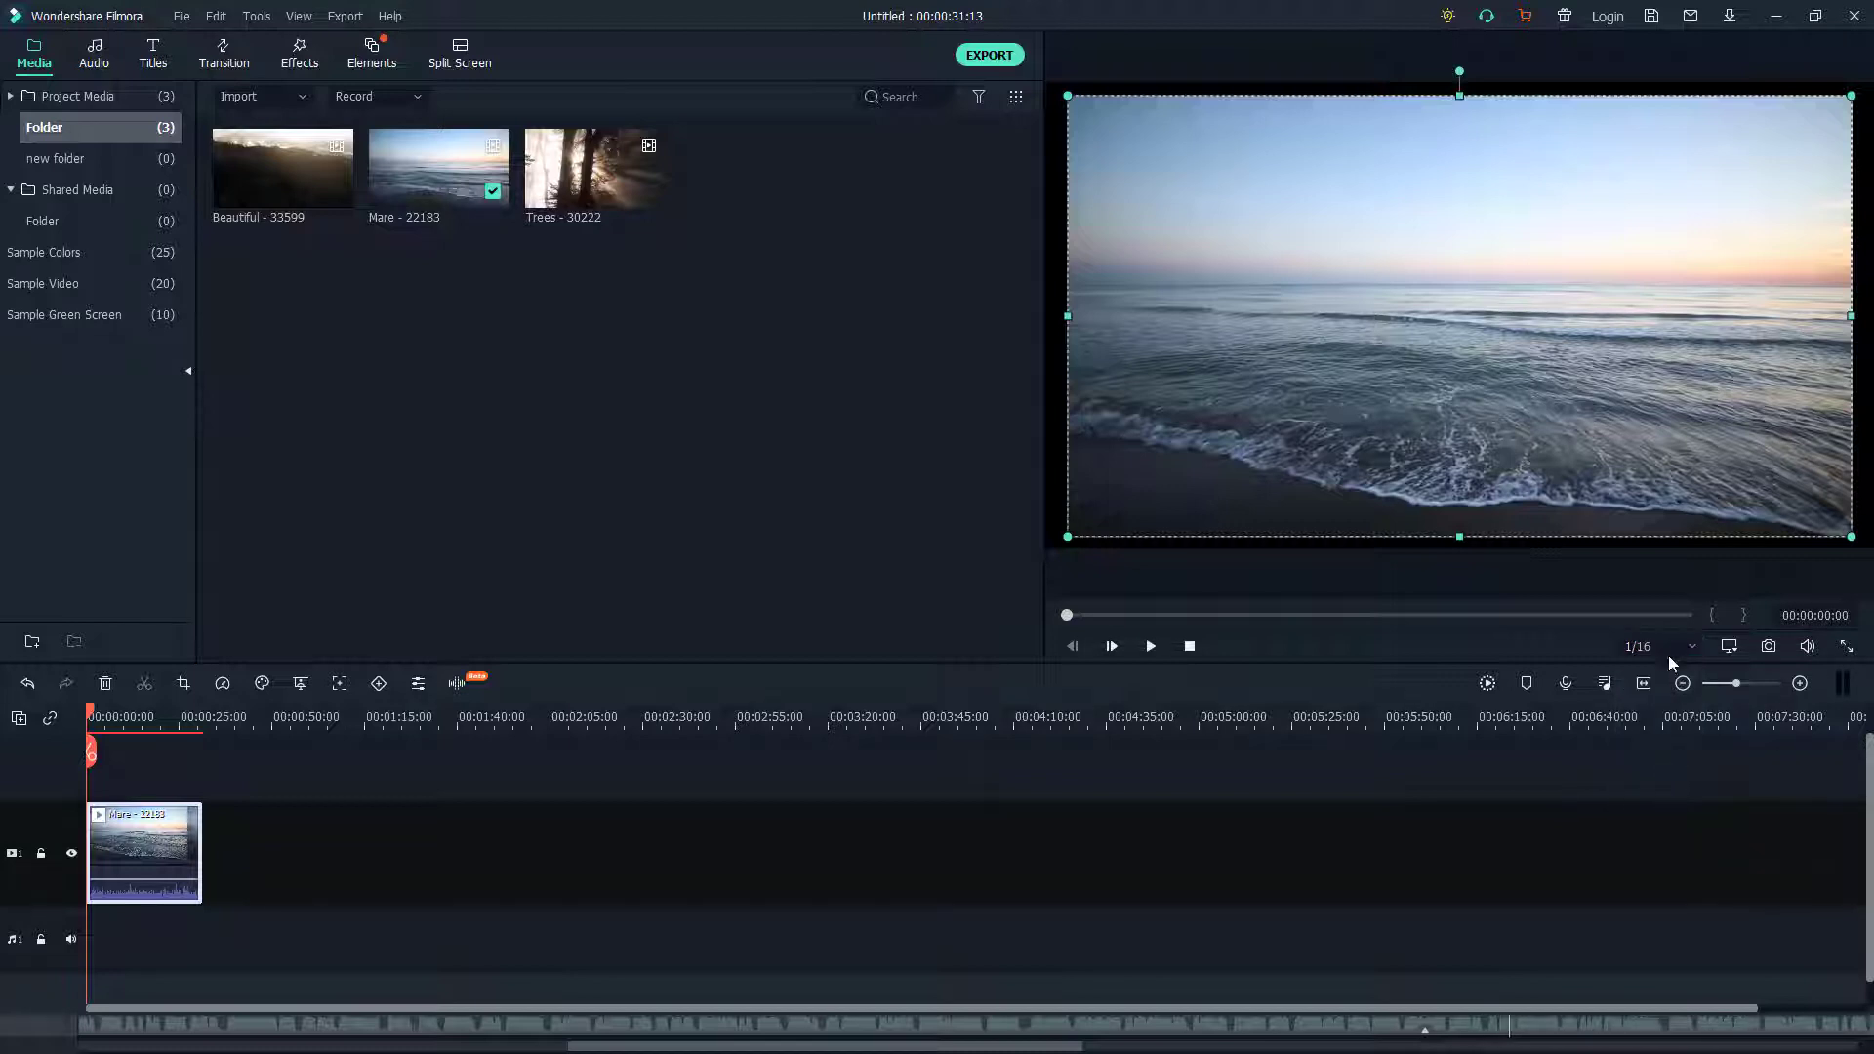
click(1665, 646)
click(1639, 683)
Preview the Red sample color and the Islands, Travel 04 and Travel 03 sample videos
click(44, 252)
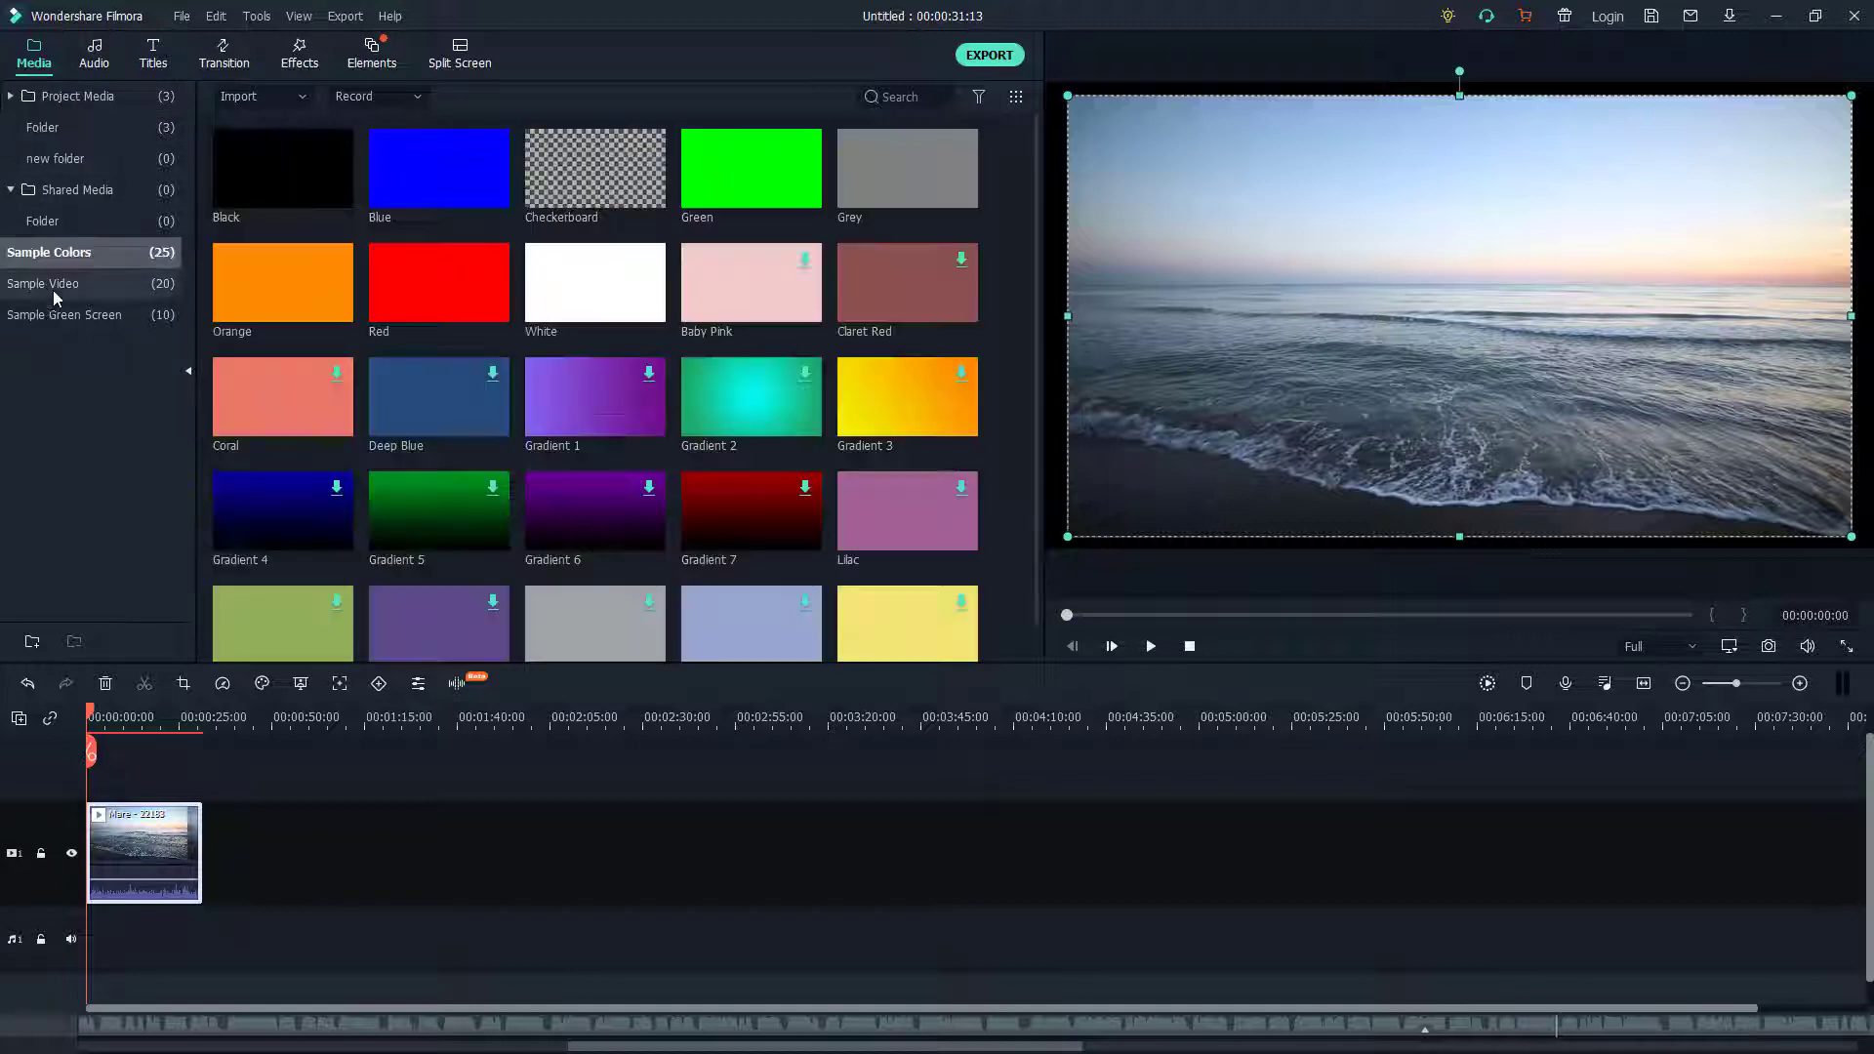
double_click(444, 322)
click(43, 283)
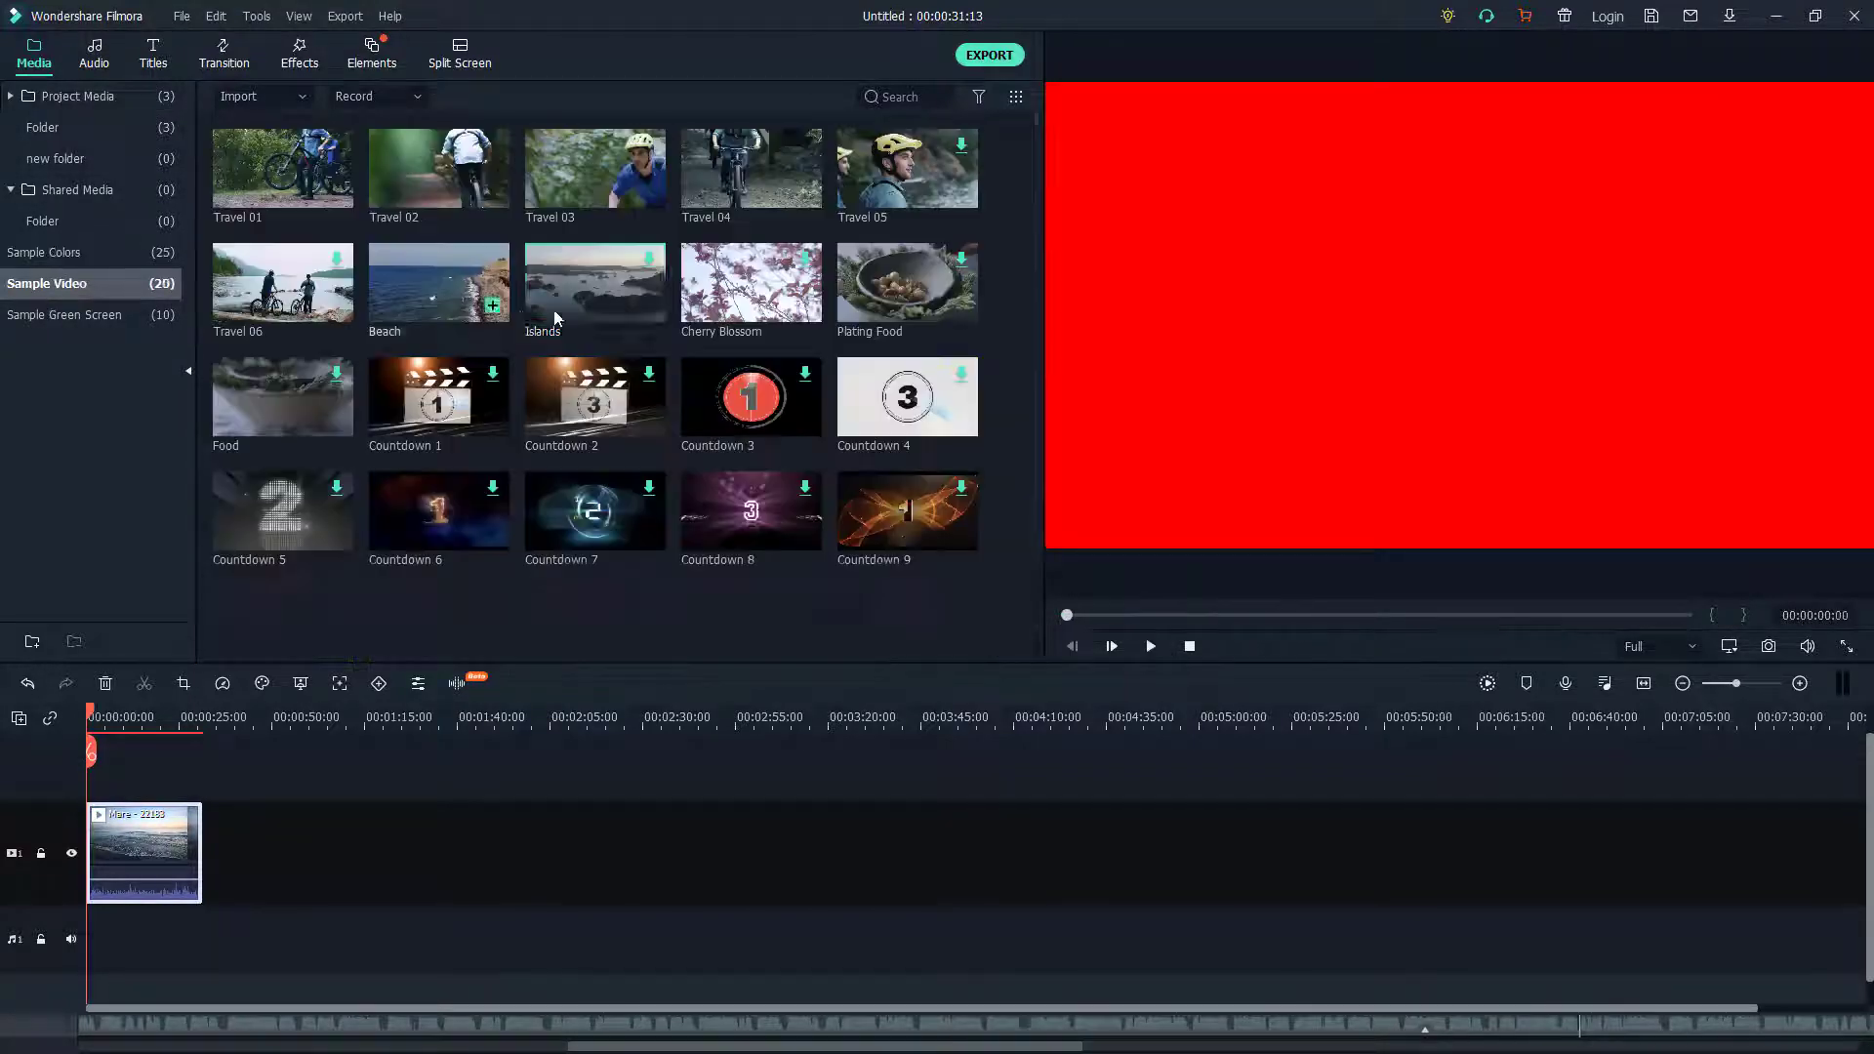
click(605, 295)
double_click(730, 171)
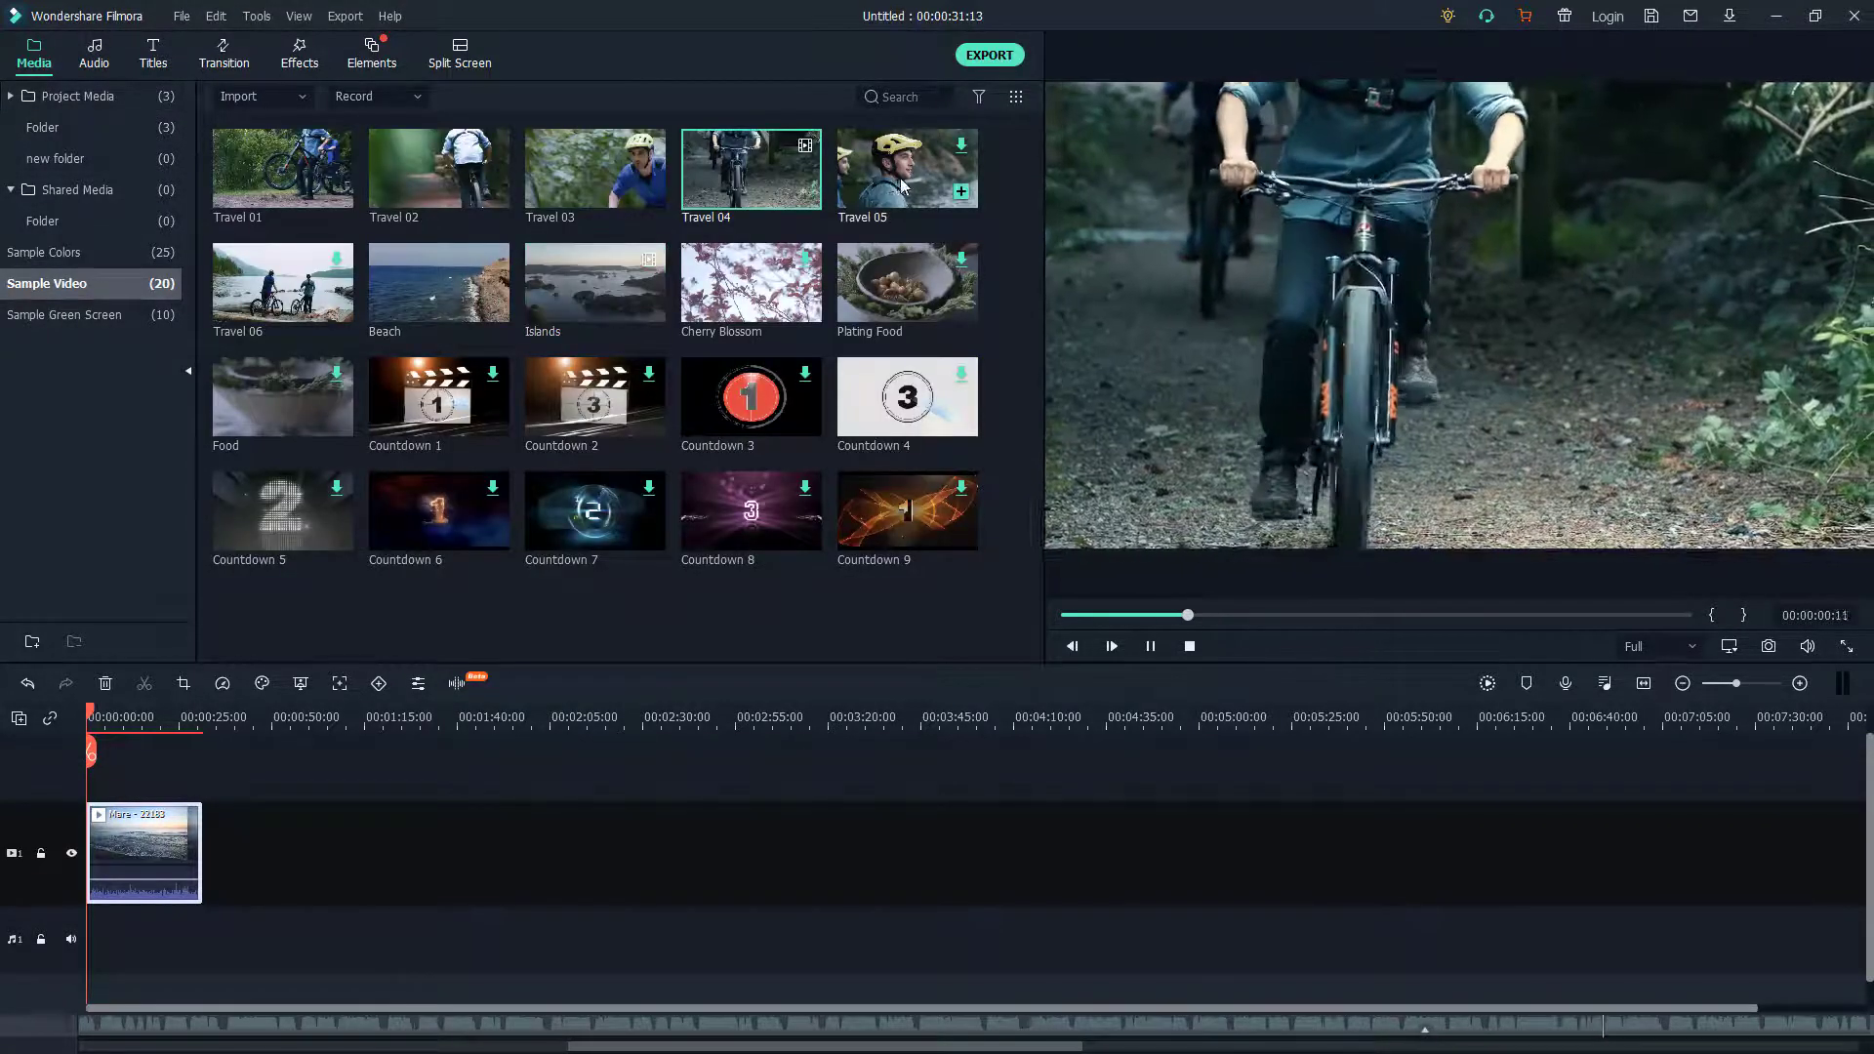
click(600, 156)
Preview the Explosion02 and Explosion01 clips from the sample green screens
click(68, 314)
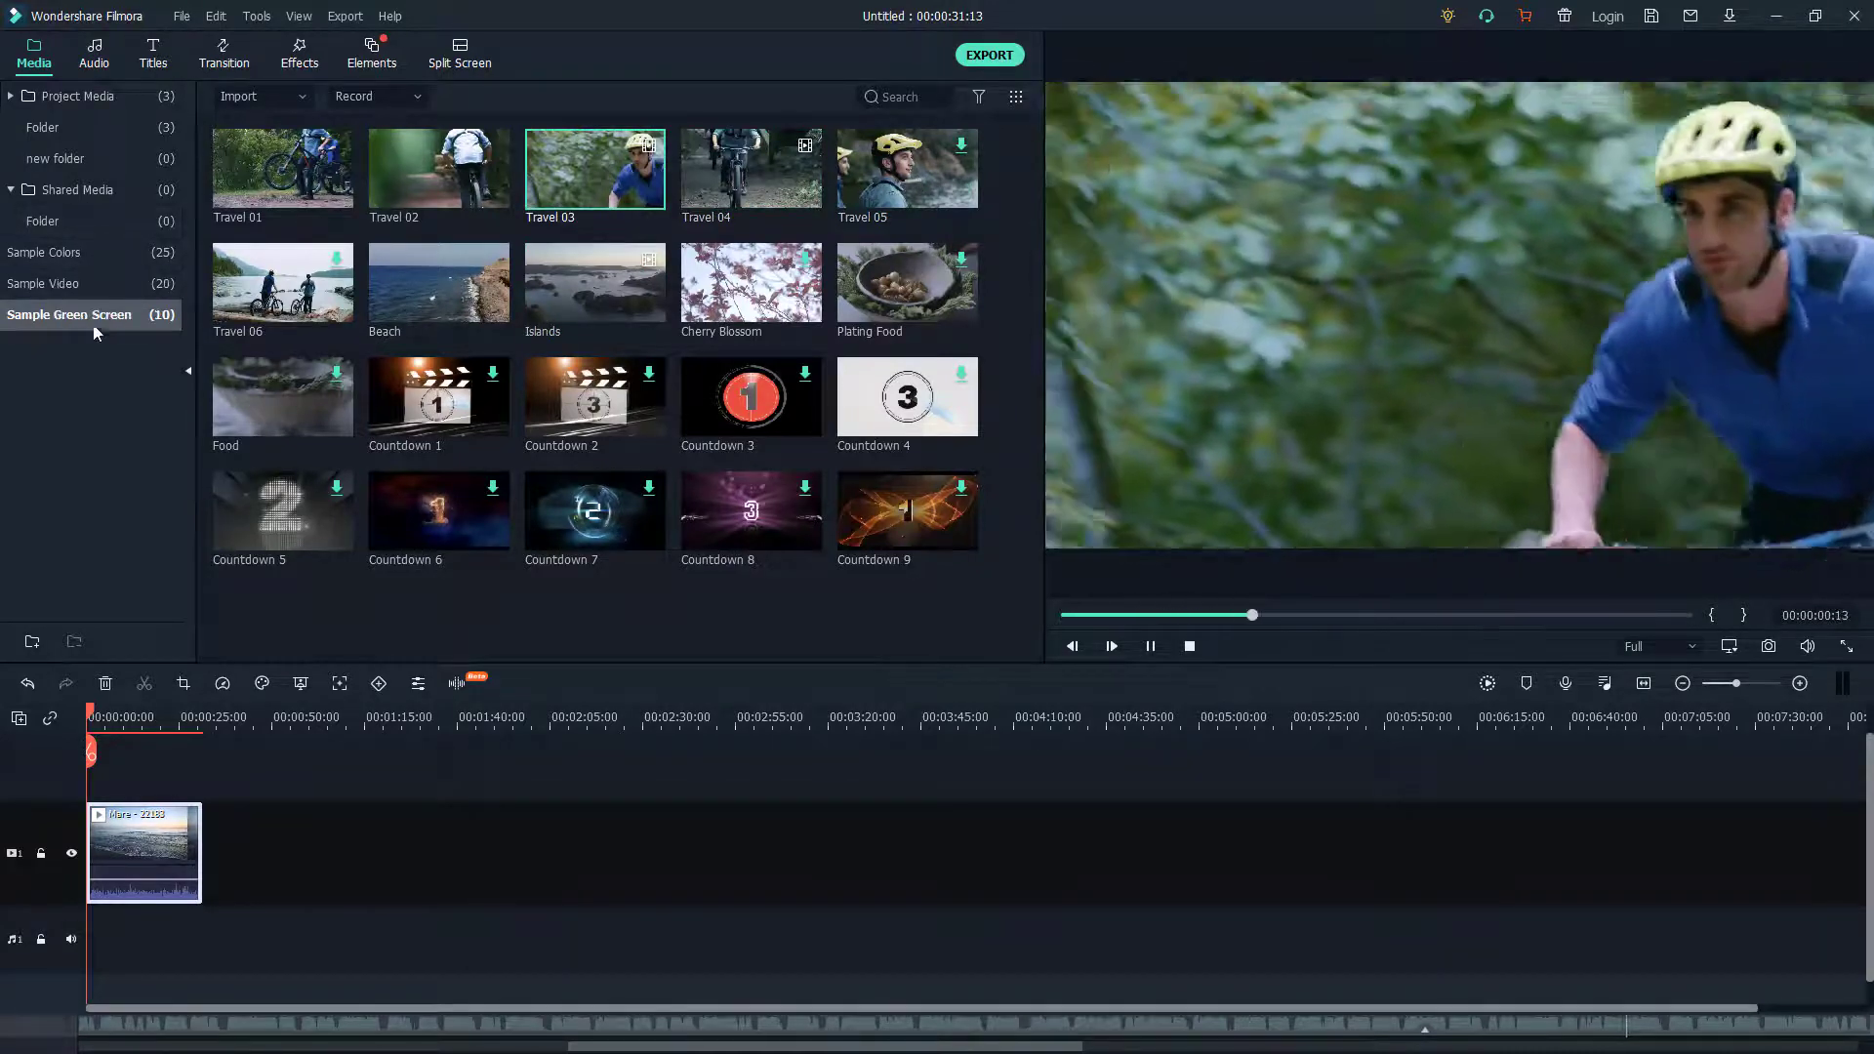
click(439, 167)
double_click(288, 166)
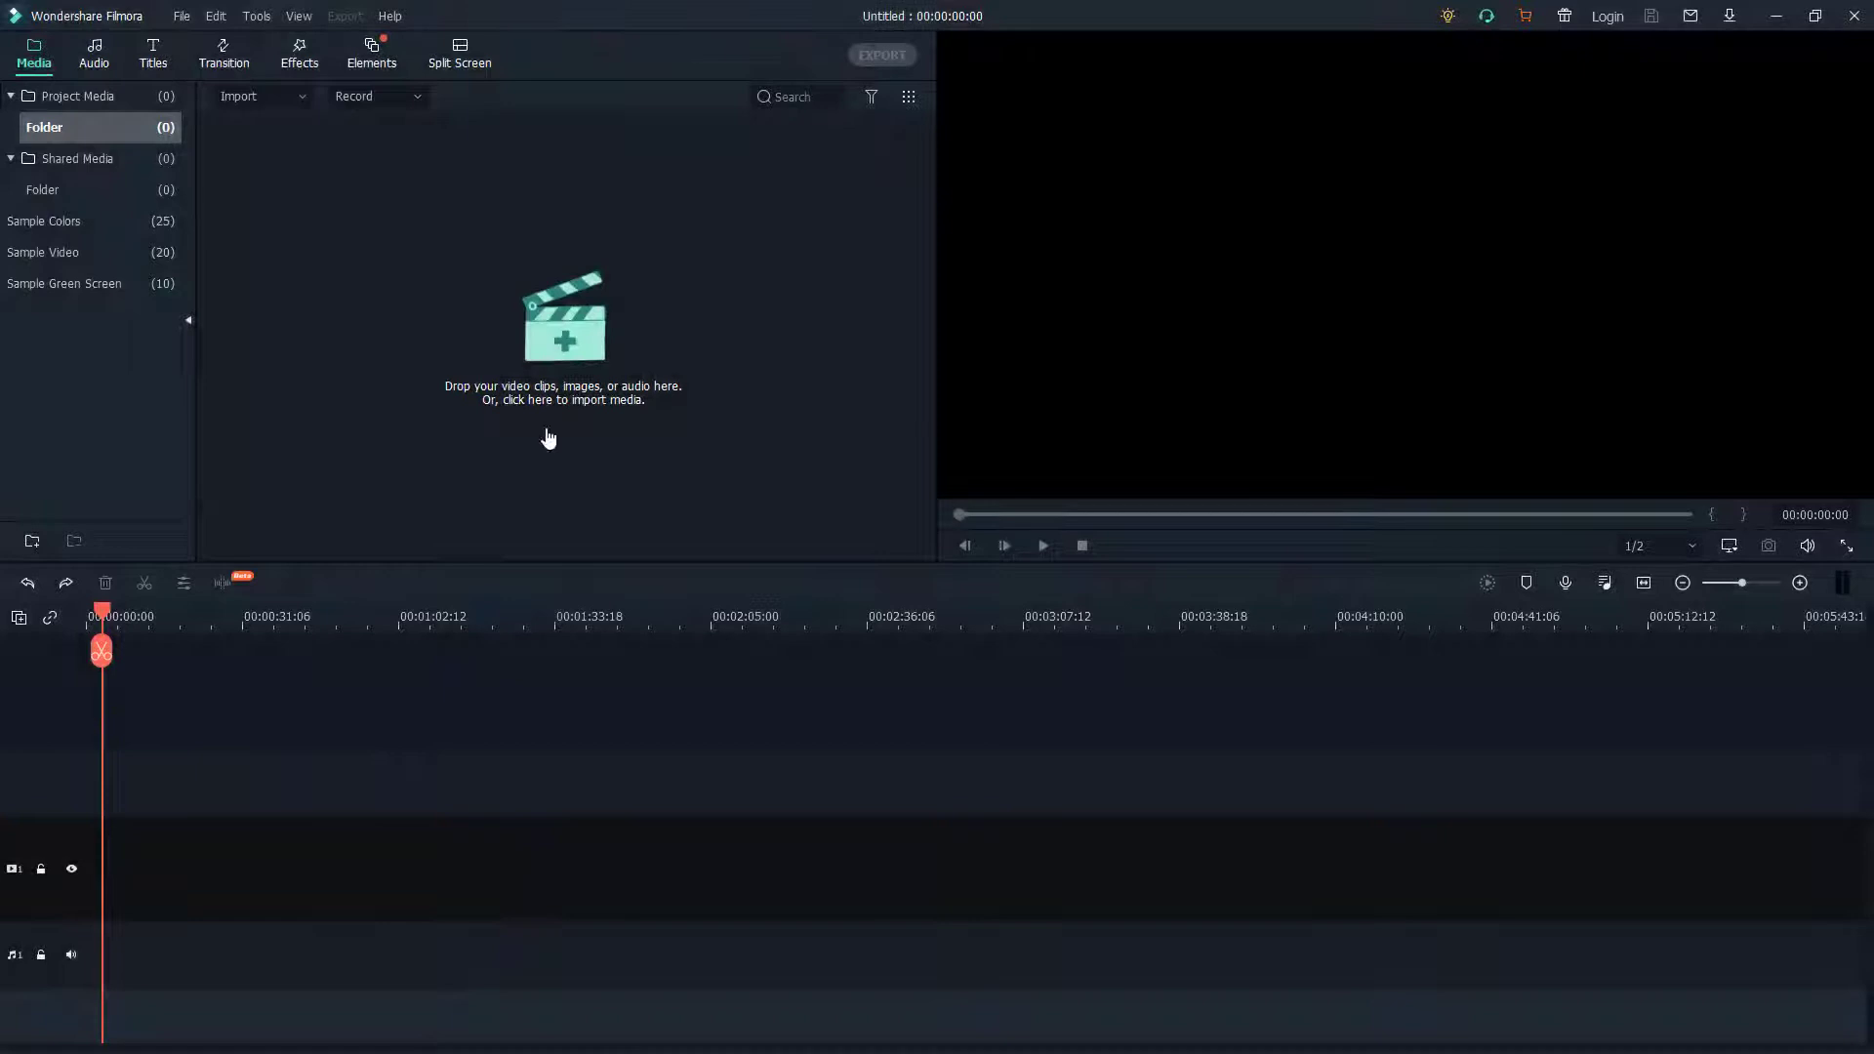
Import the Beautiful, Mare, Trees and Winter videos and the New-York.wav audio file from the video_samples folder
click(548, 438)
click(342, 195)
ctrl+click(444, 195)
ctrl+click(527, 185)
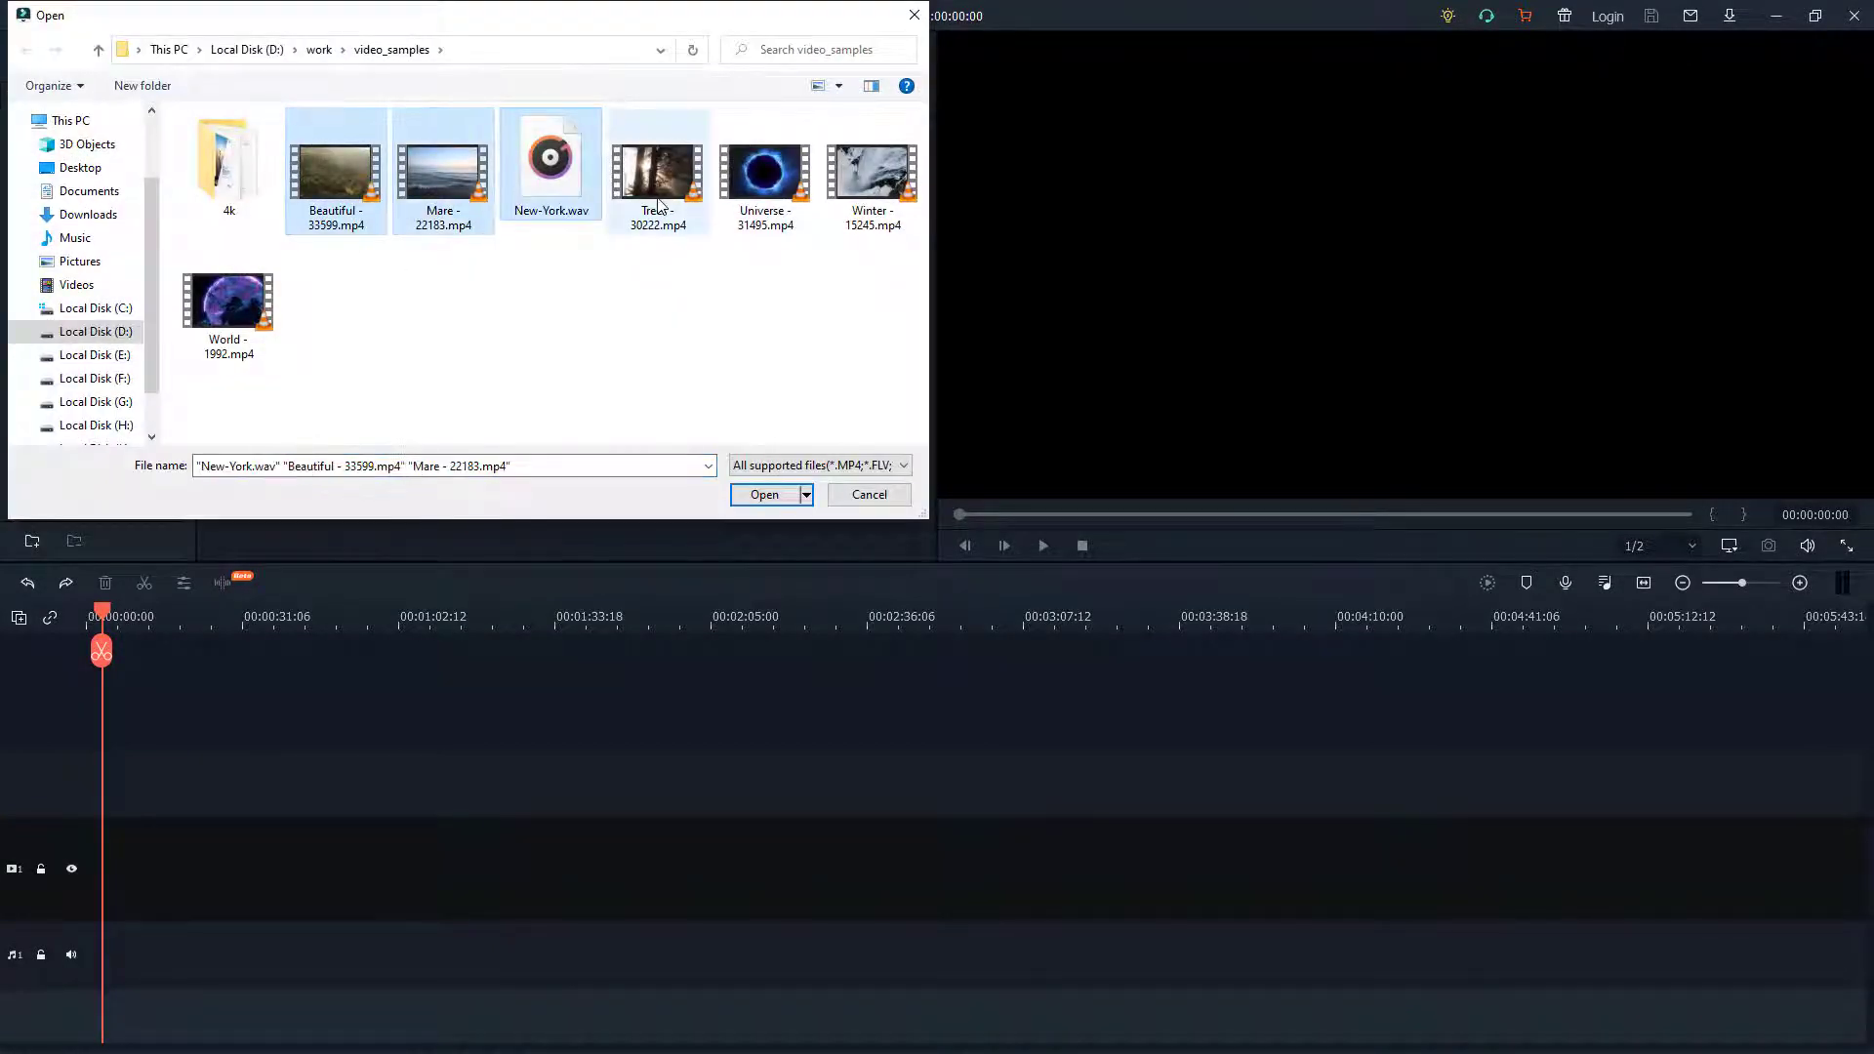
ctrl+click(657, 174)
ctrl+click(765, 174)
ctrl+click(871, 174)
click(764, 494)
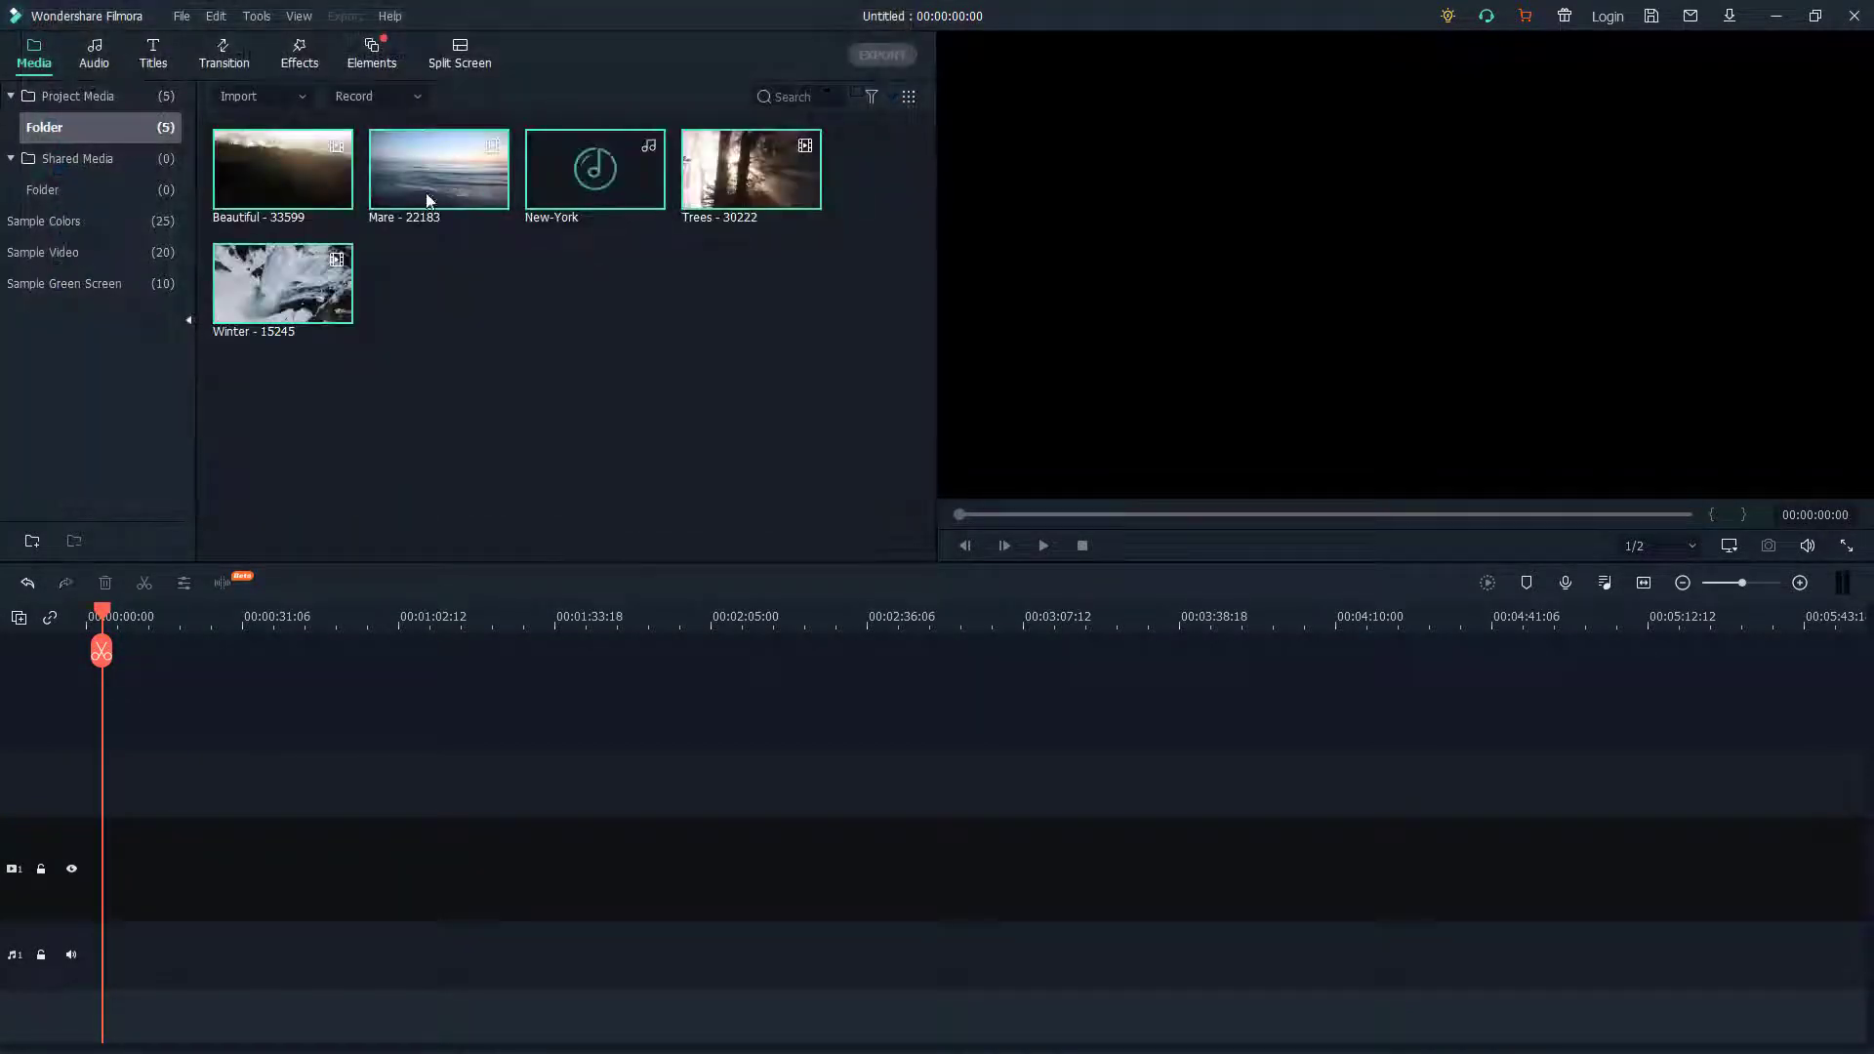
Add all five imported files to the timeline and move the playhead to 00:00:23:15 in the Beautiful clip
drag(425, 193, 107, 888)
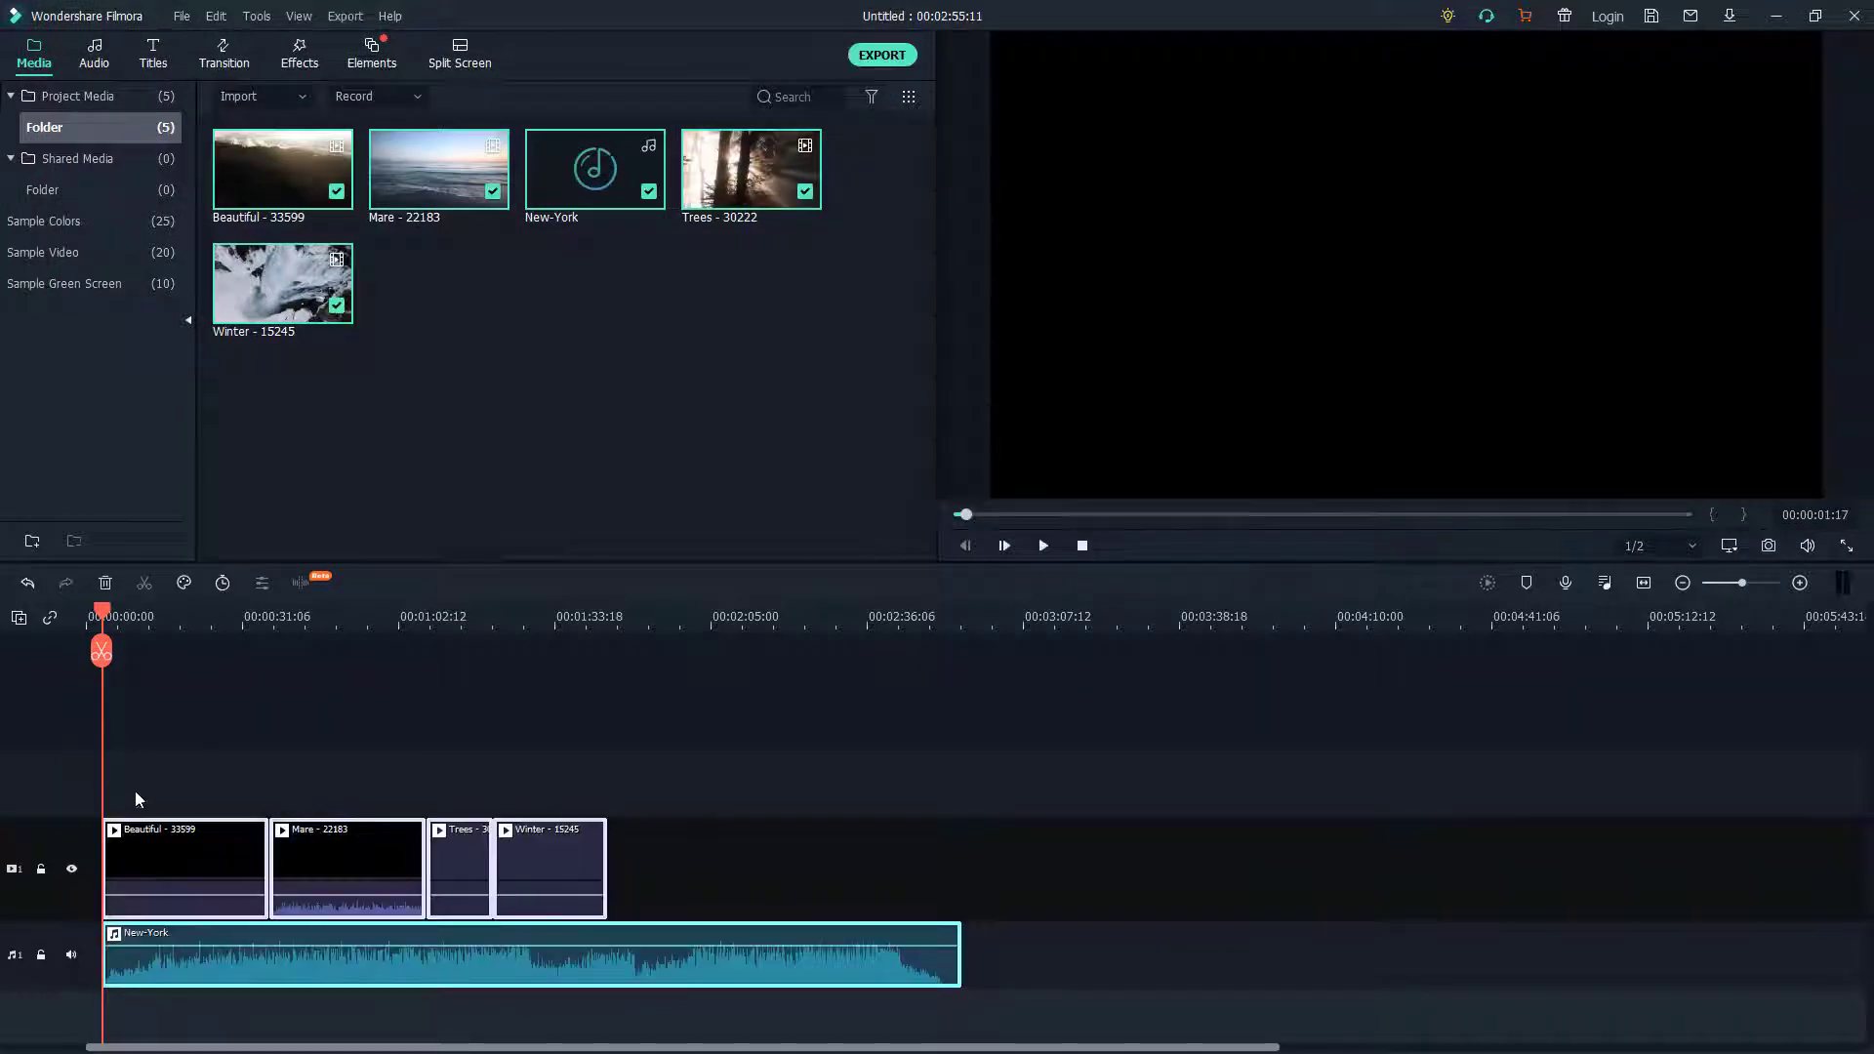
click(203, 615)
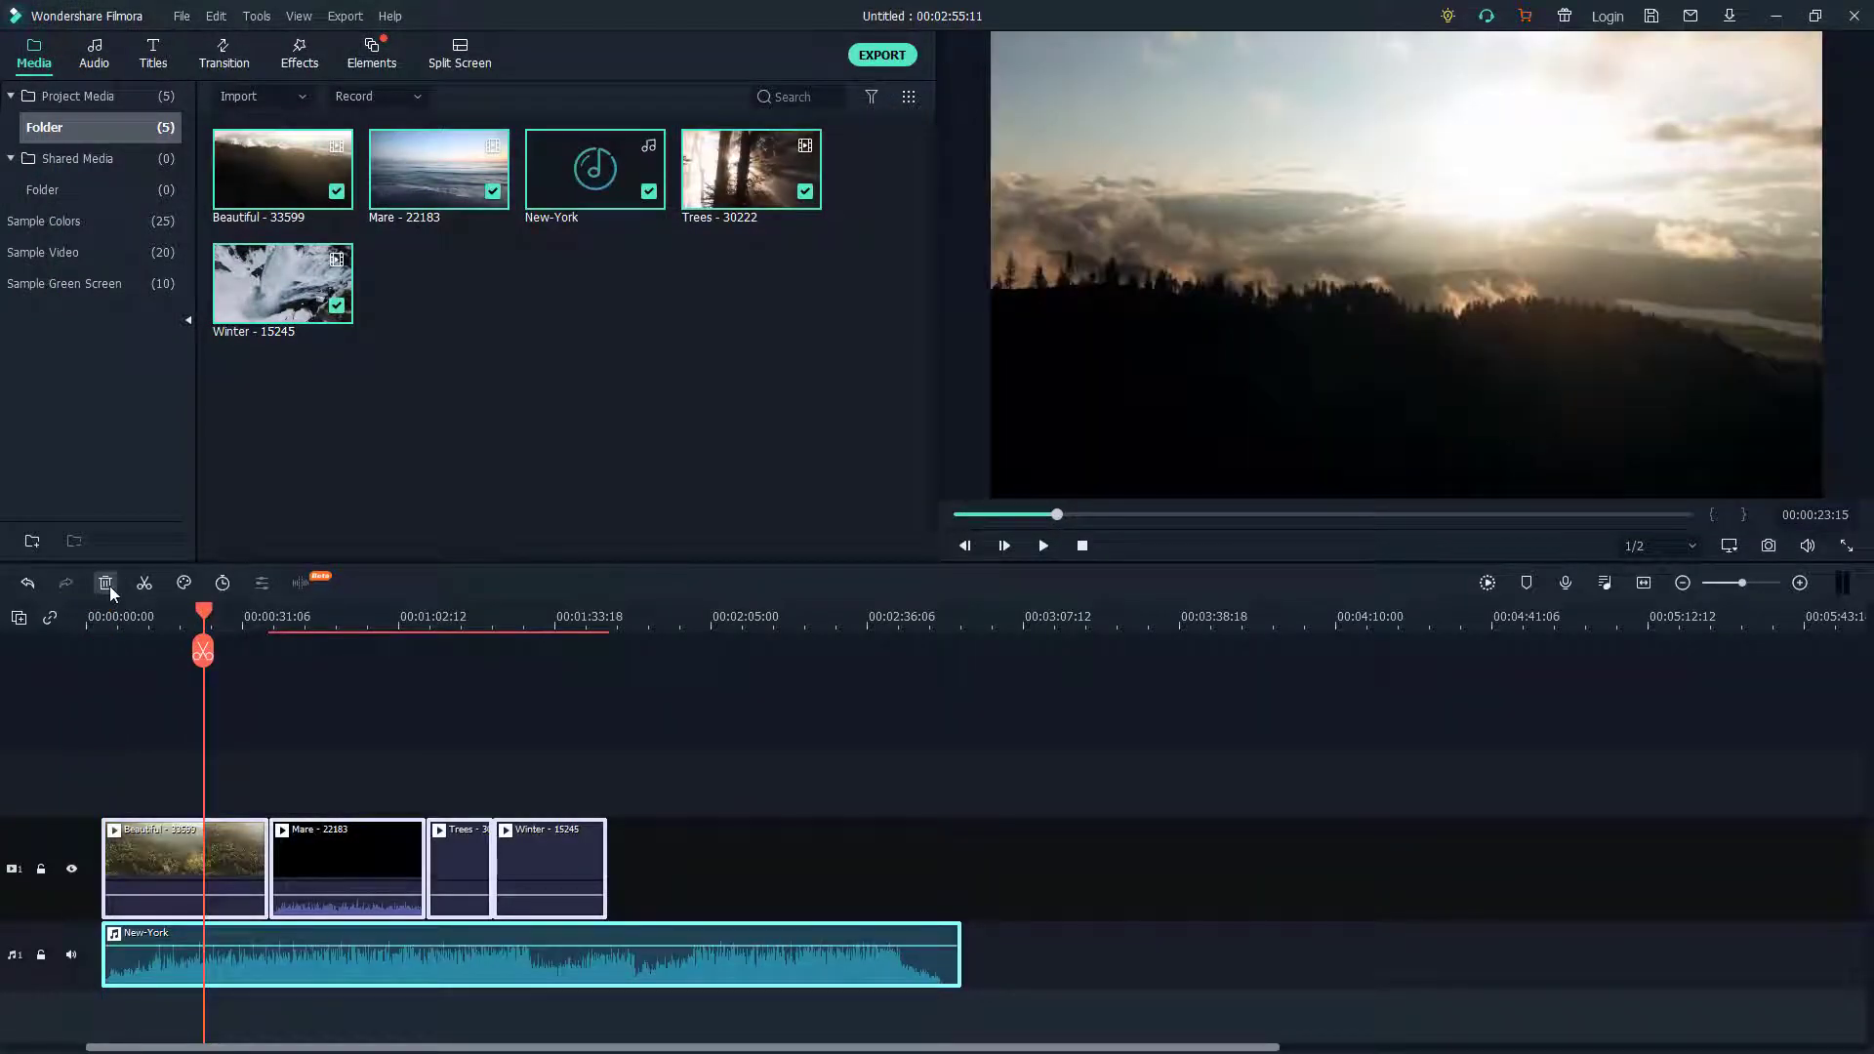
Select the Mare clip with the playhead at 00:00:58:23, and the Winter clip with the playhead at 00:01:30:15
click(401, 871)
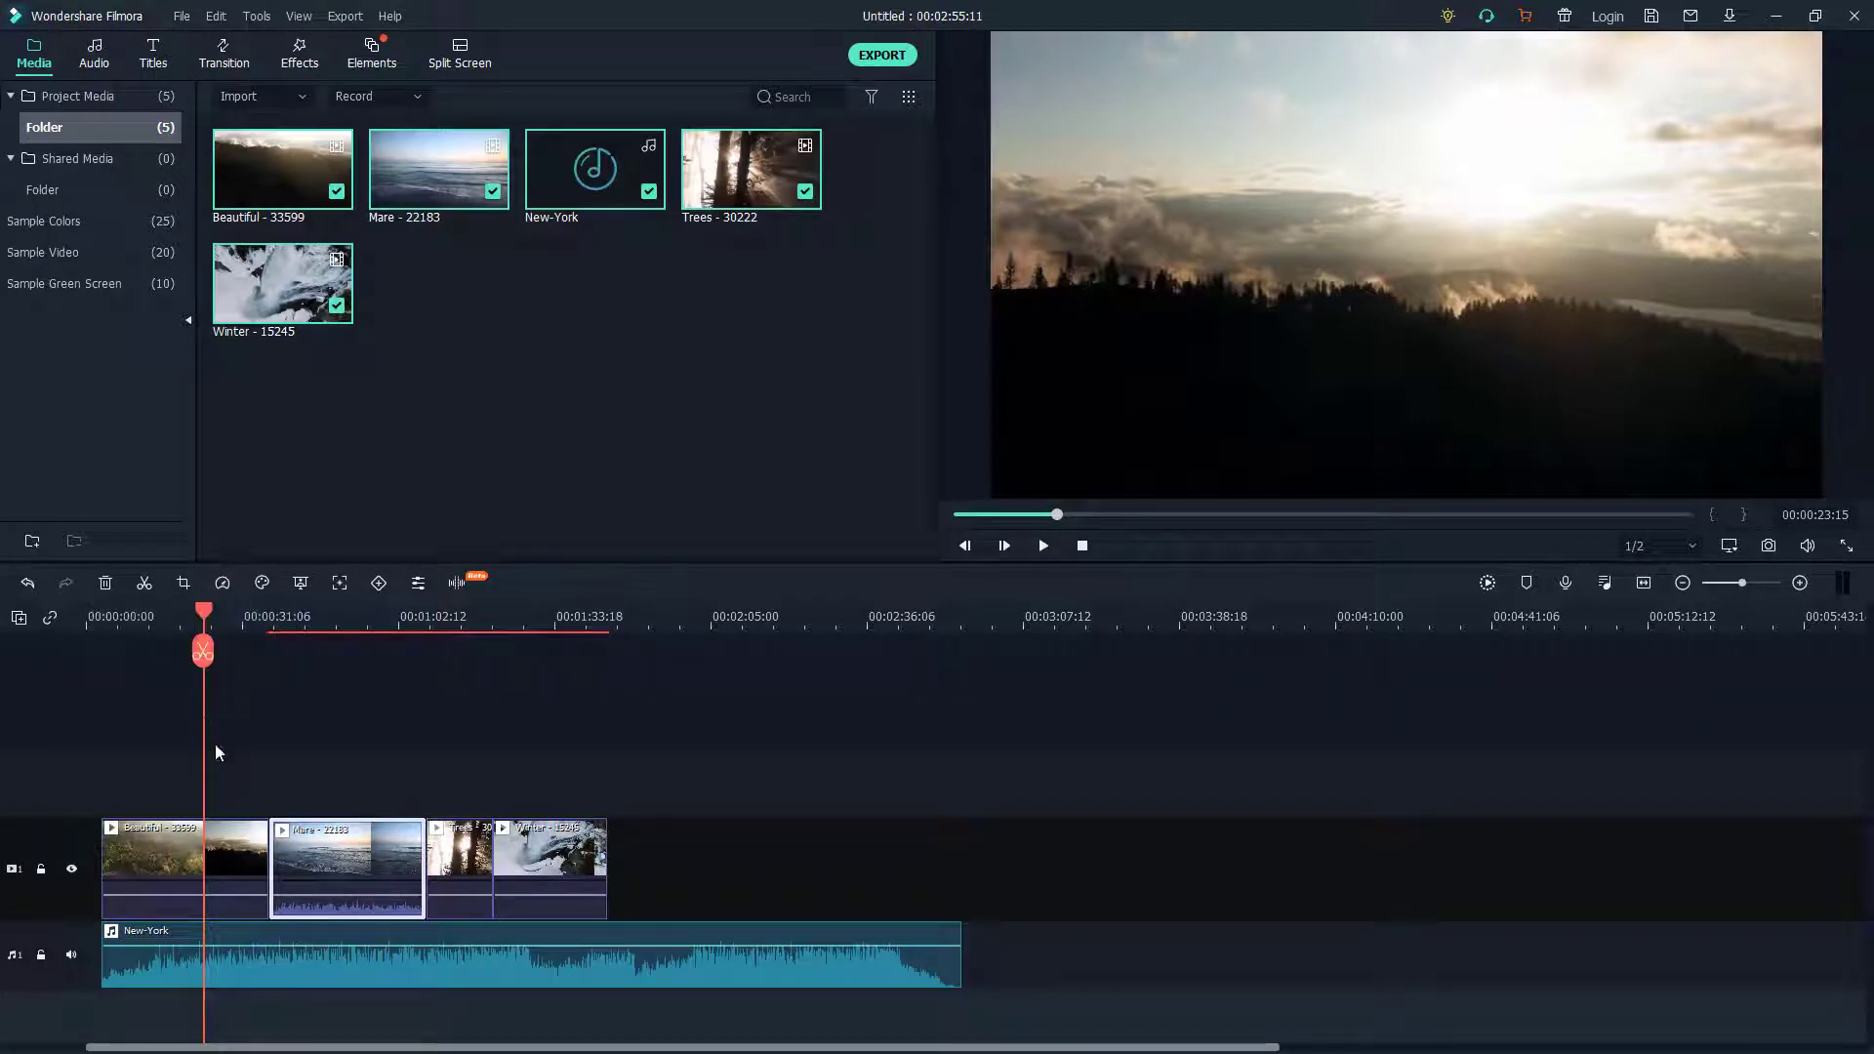
click(379, 644)
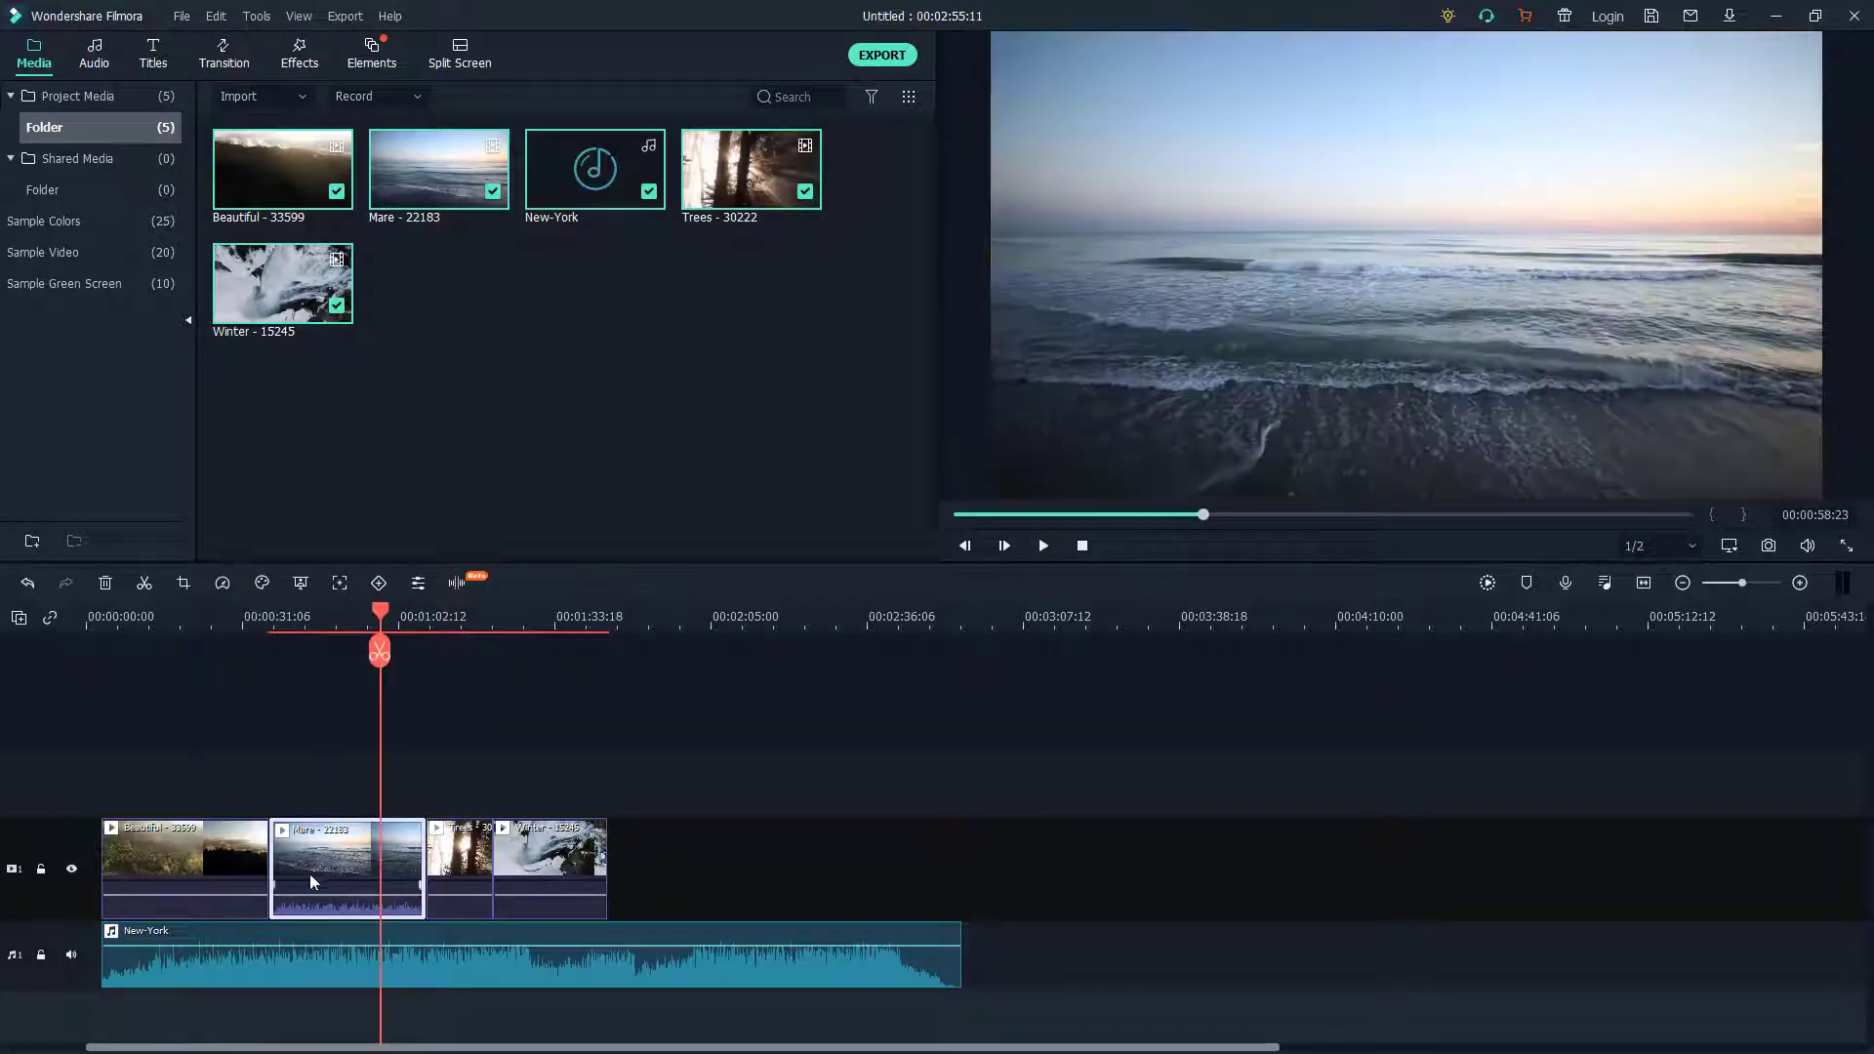
click(553, 865)
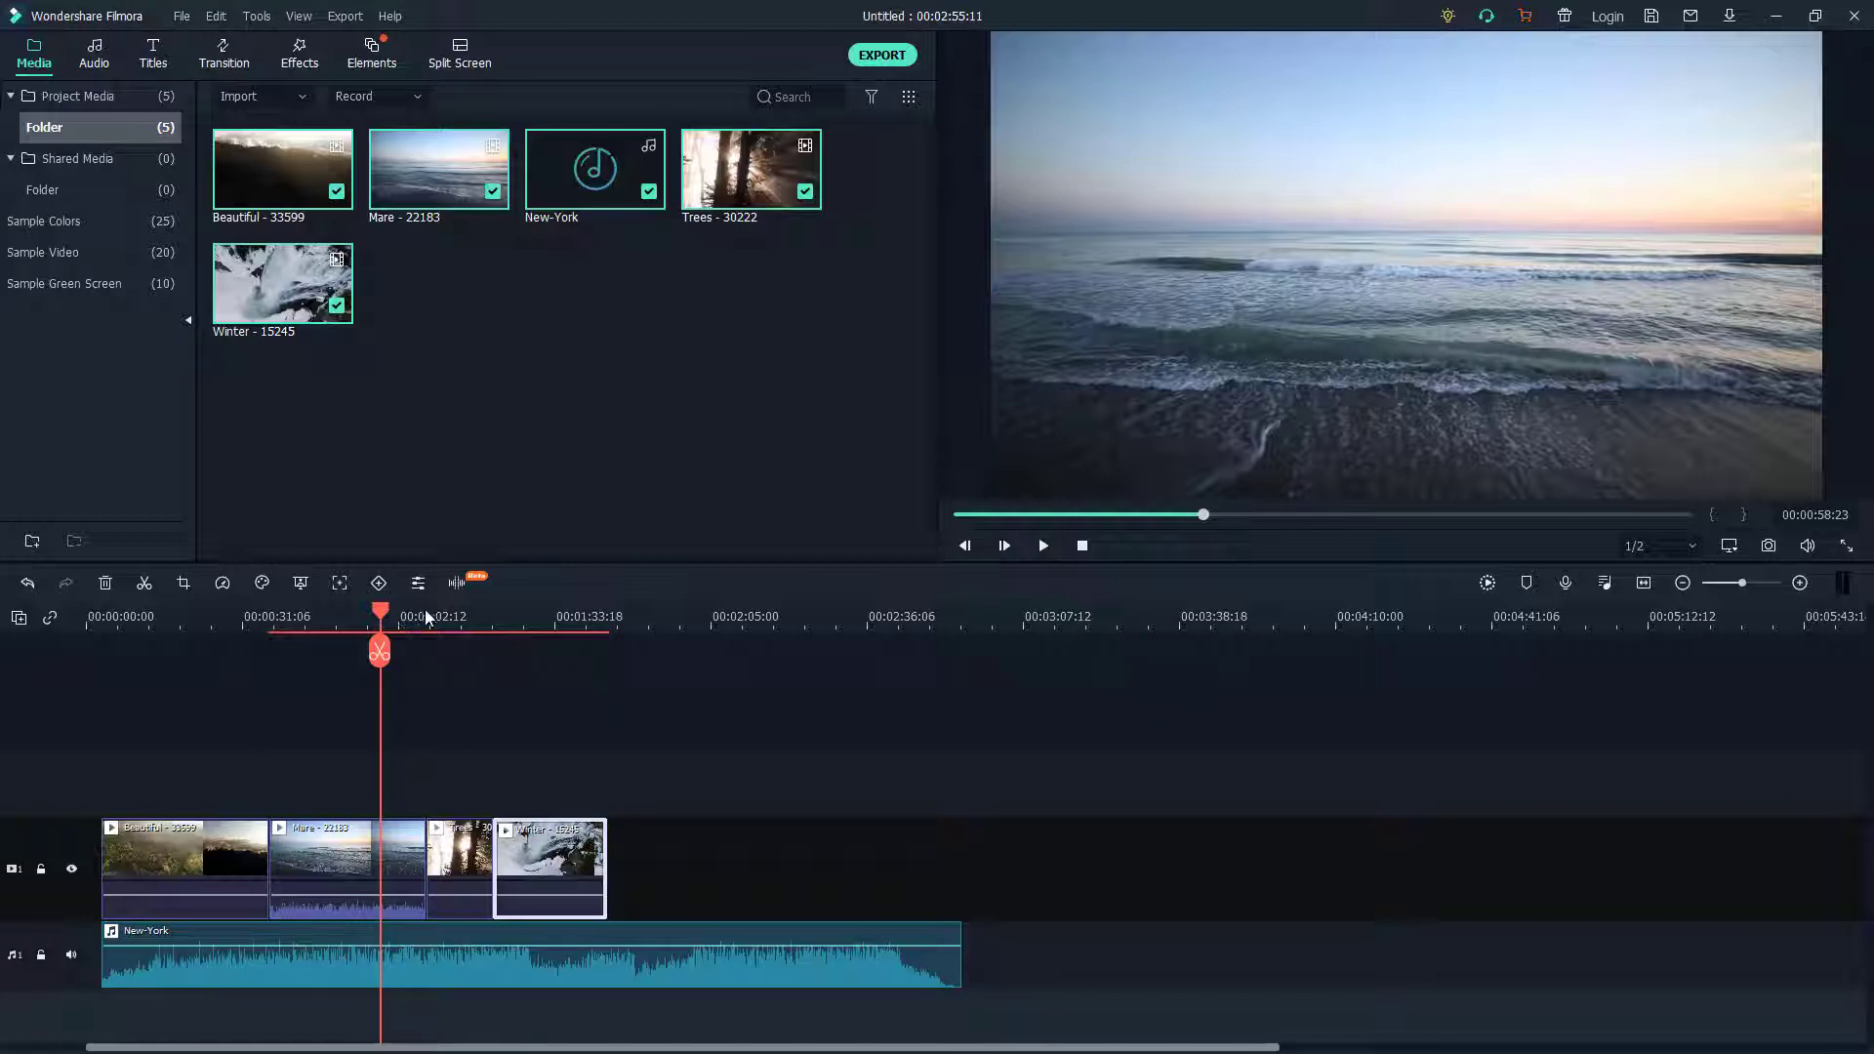
click(553, 644)
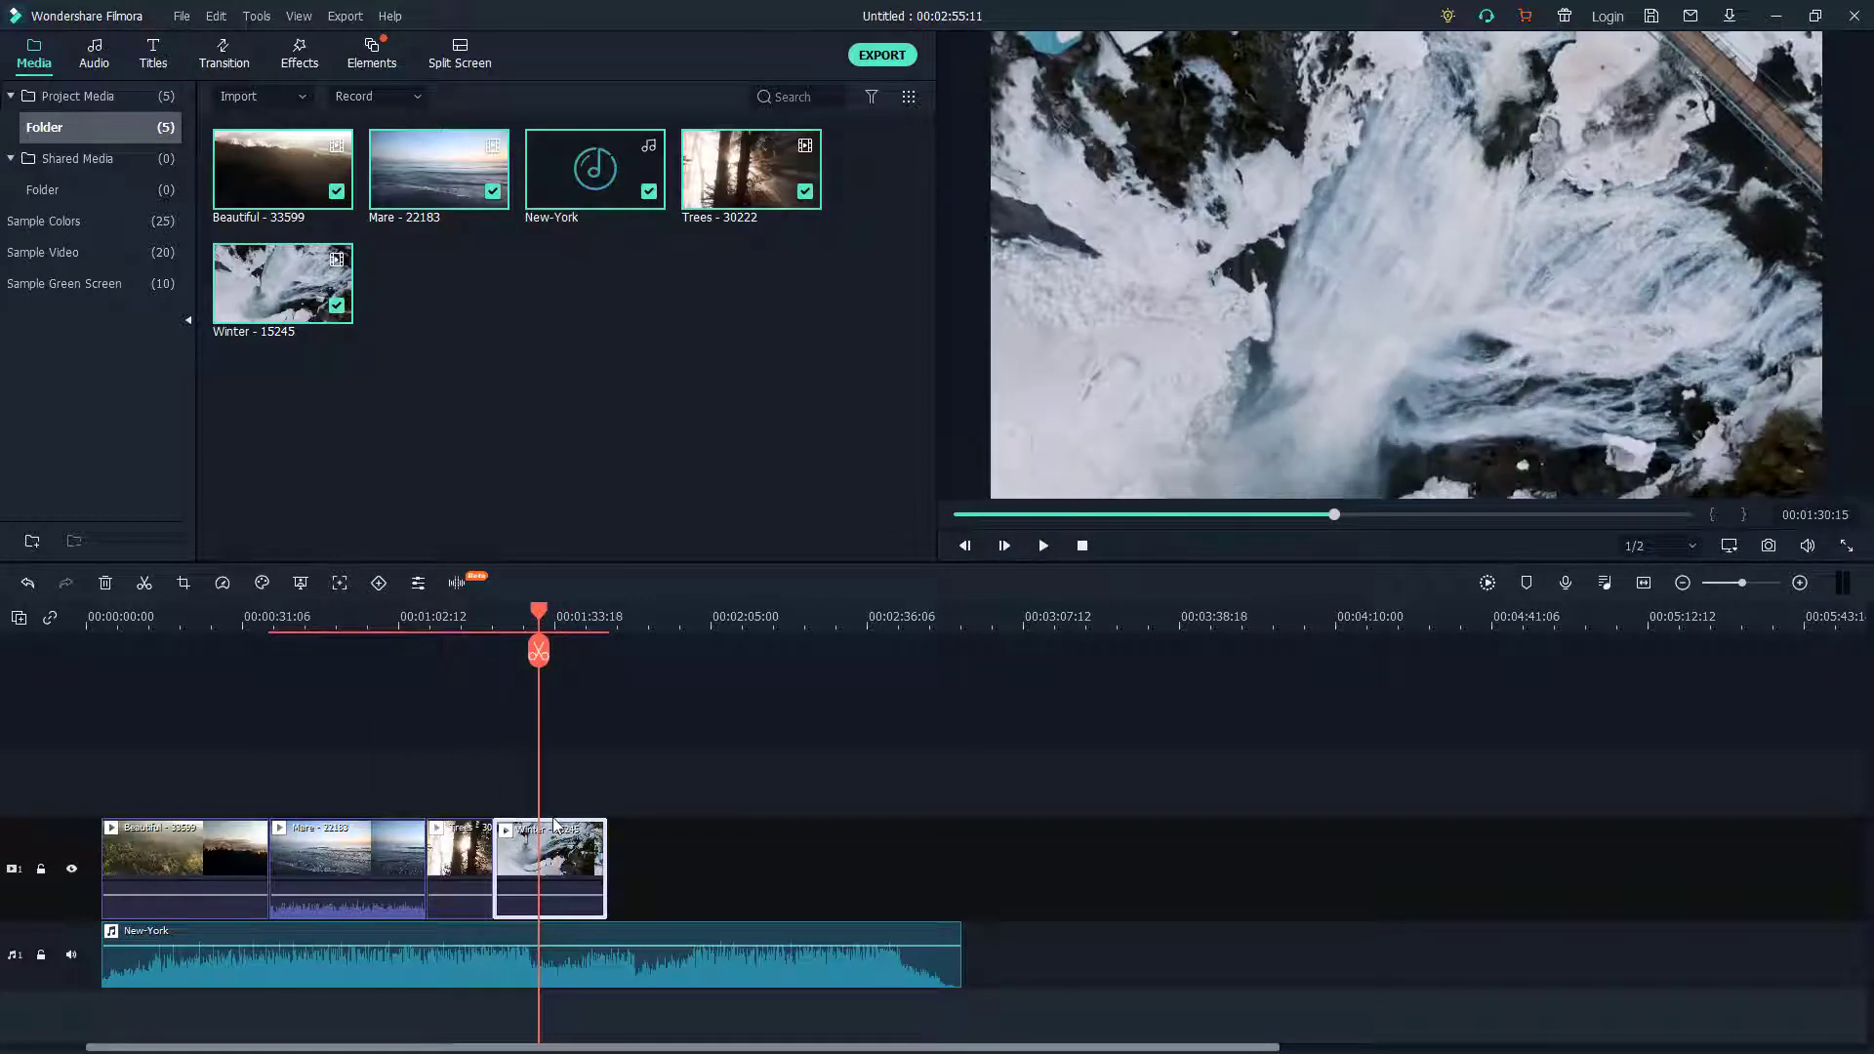
Examine the editing commands available for the Winter clip and its animation, video and audio settings
right_click(564, 877)
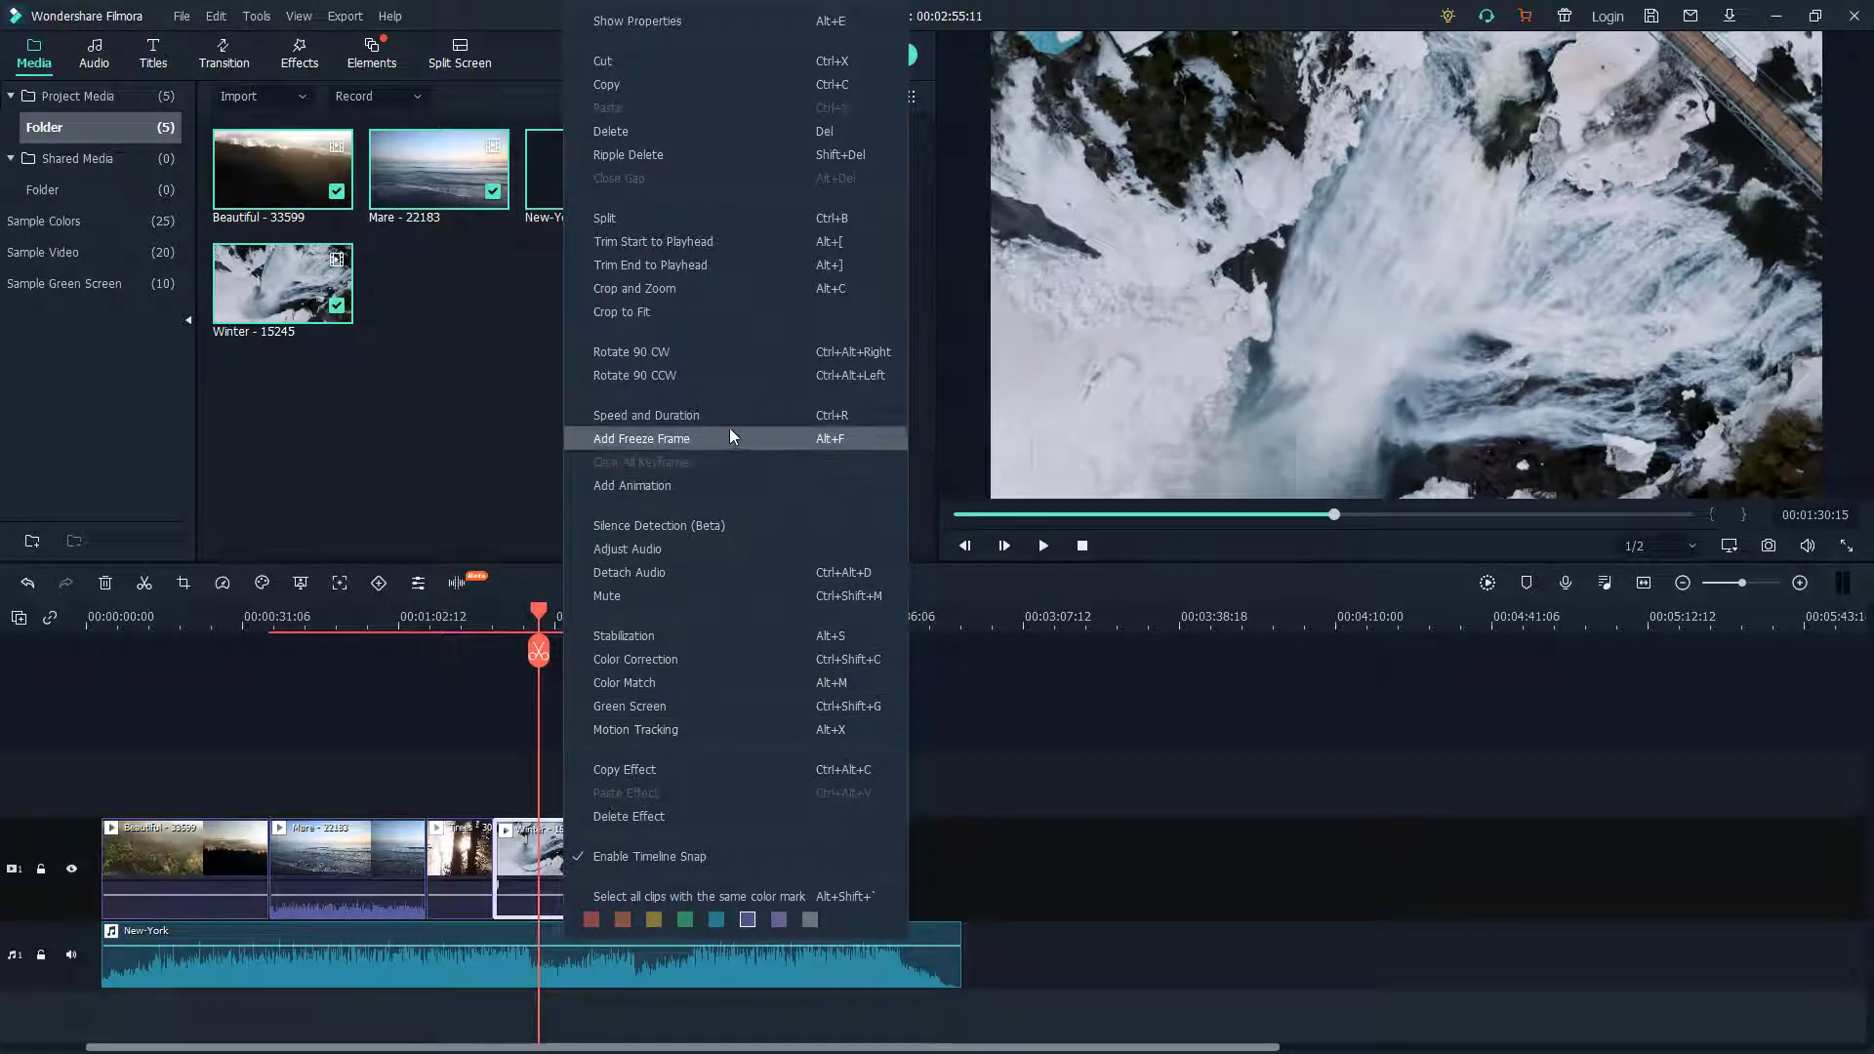
click(462, 672)
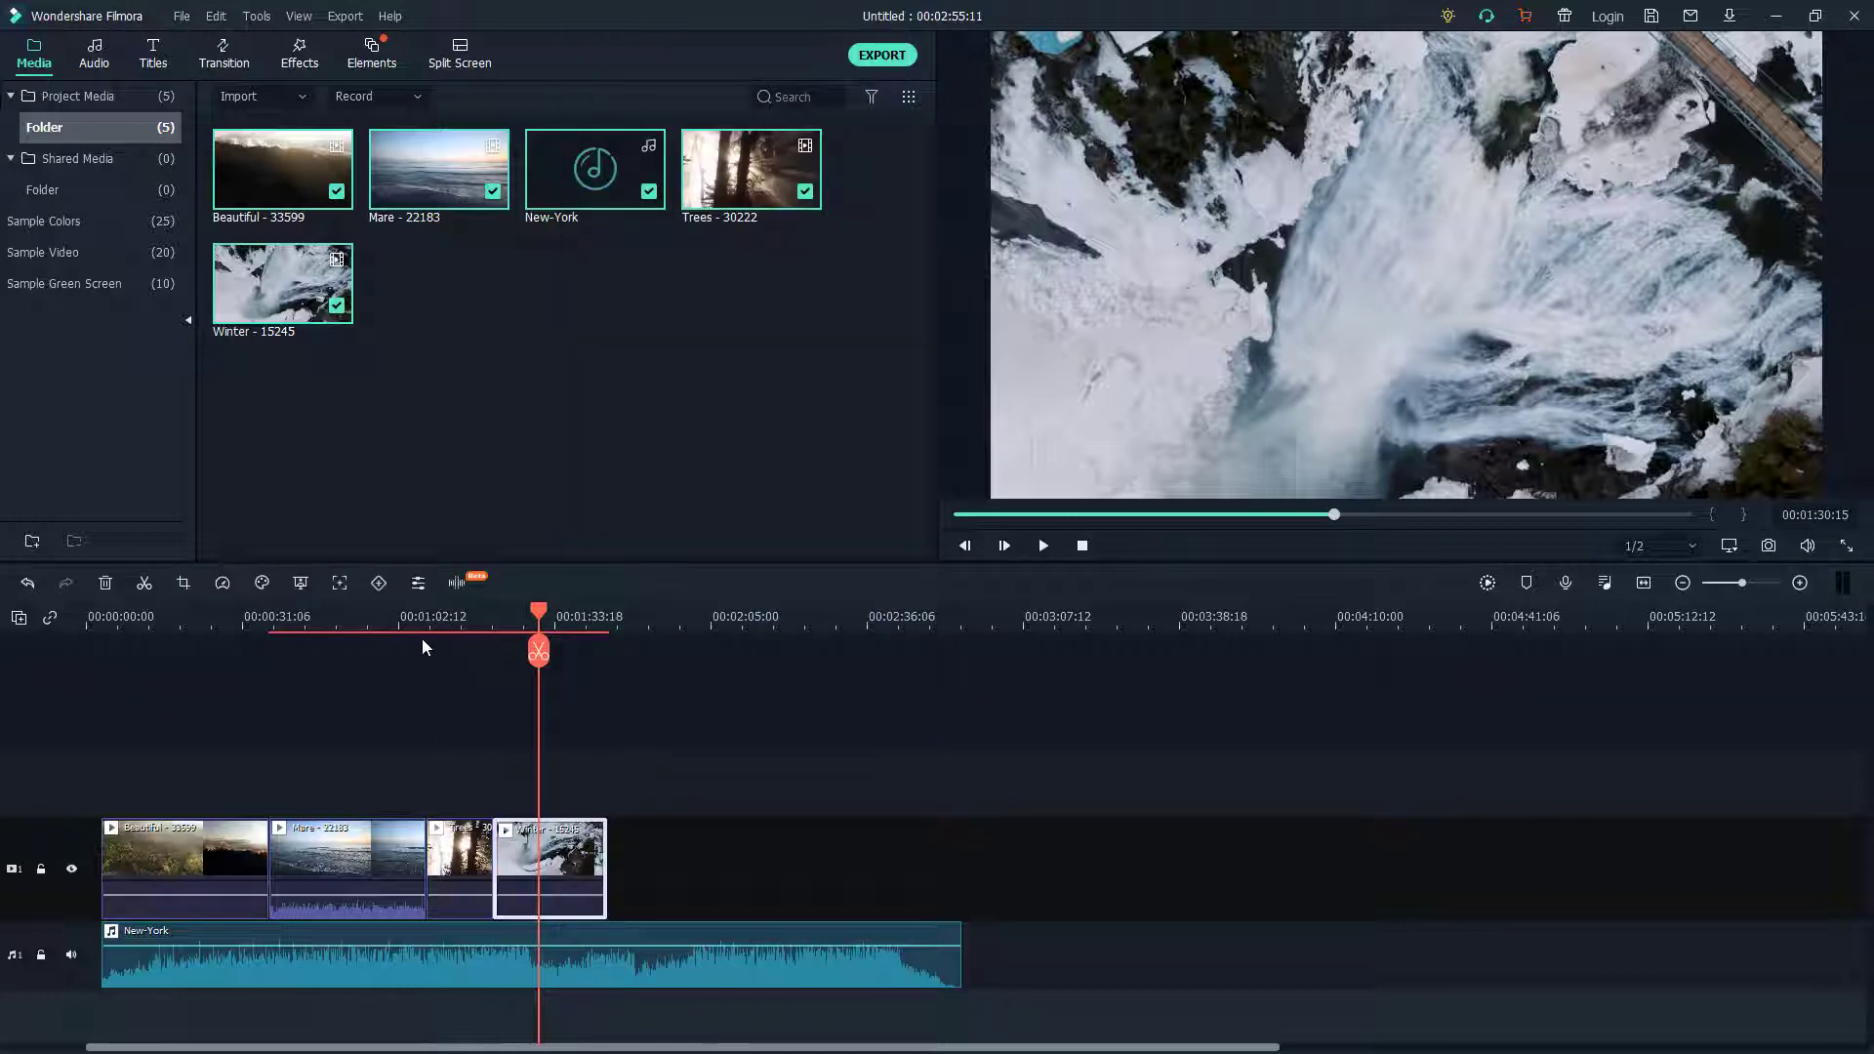
click(418, 584)
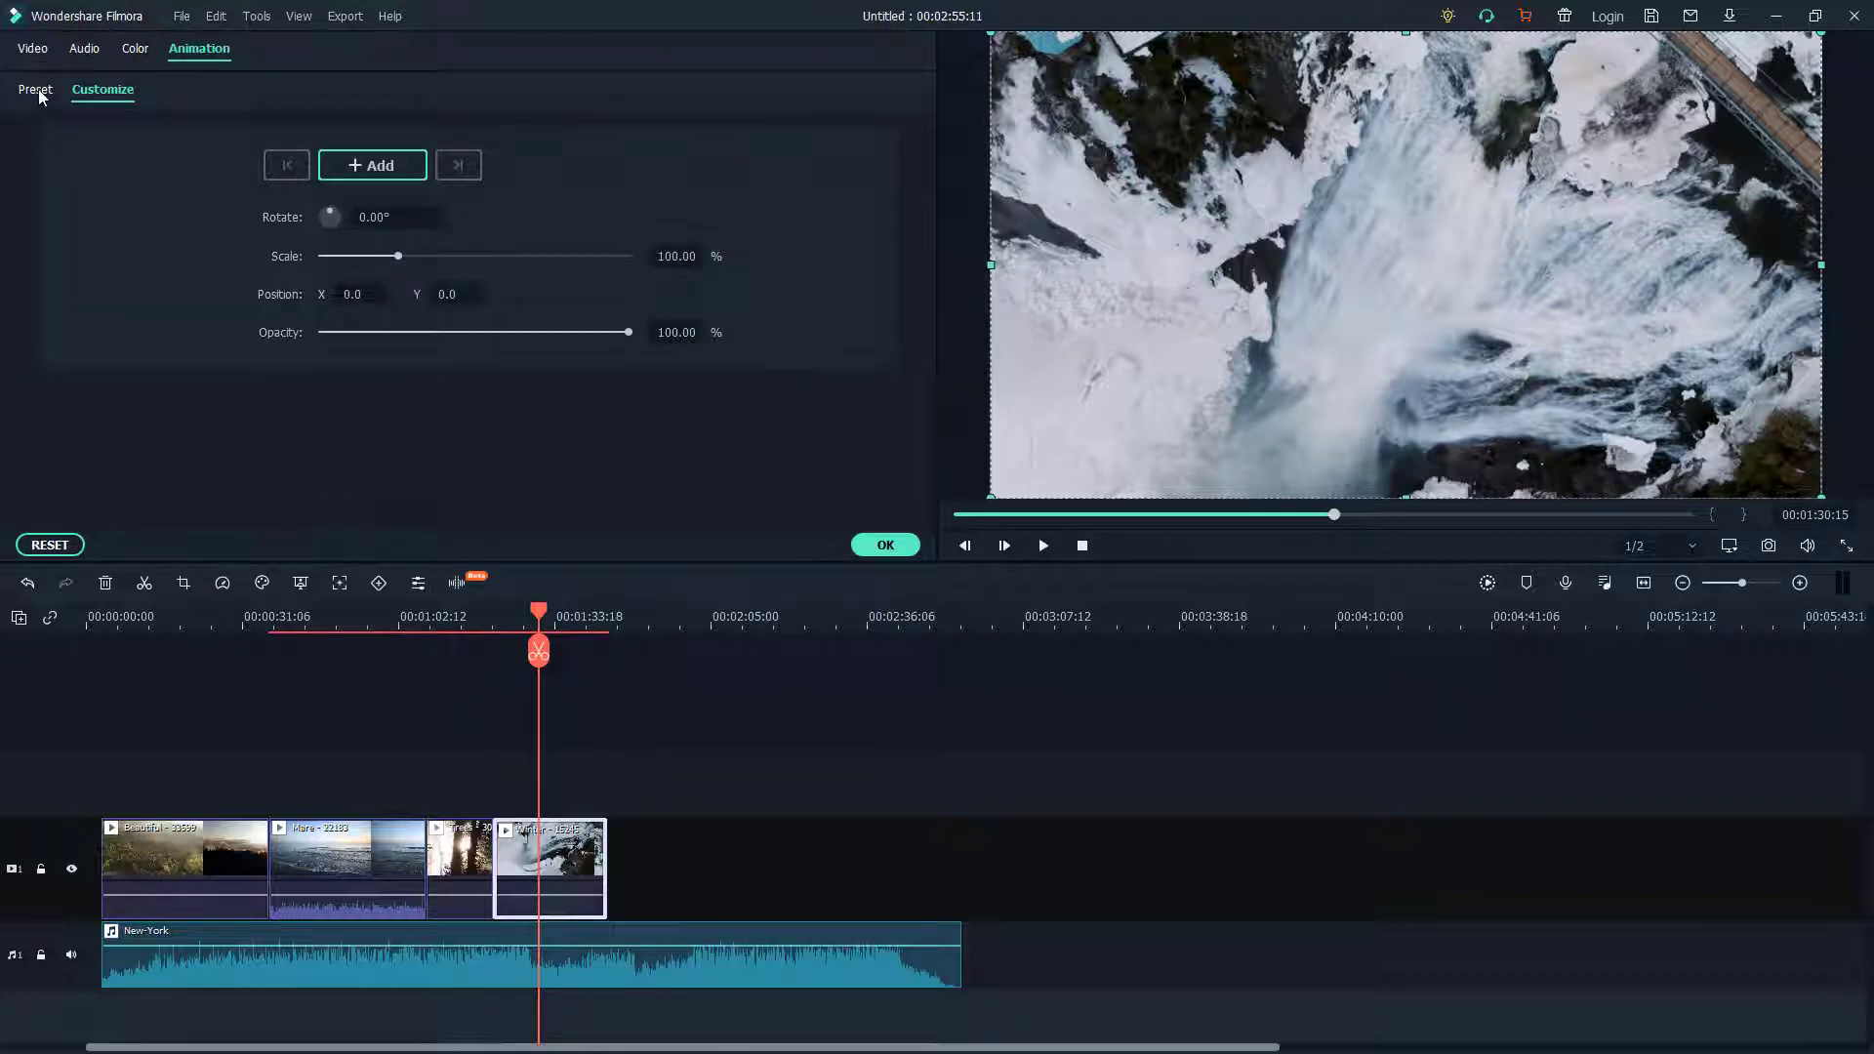
click(34, 53)
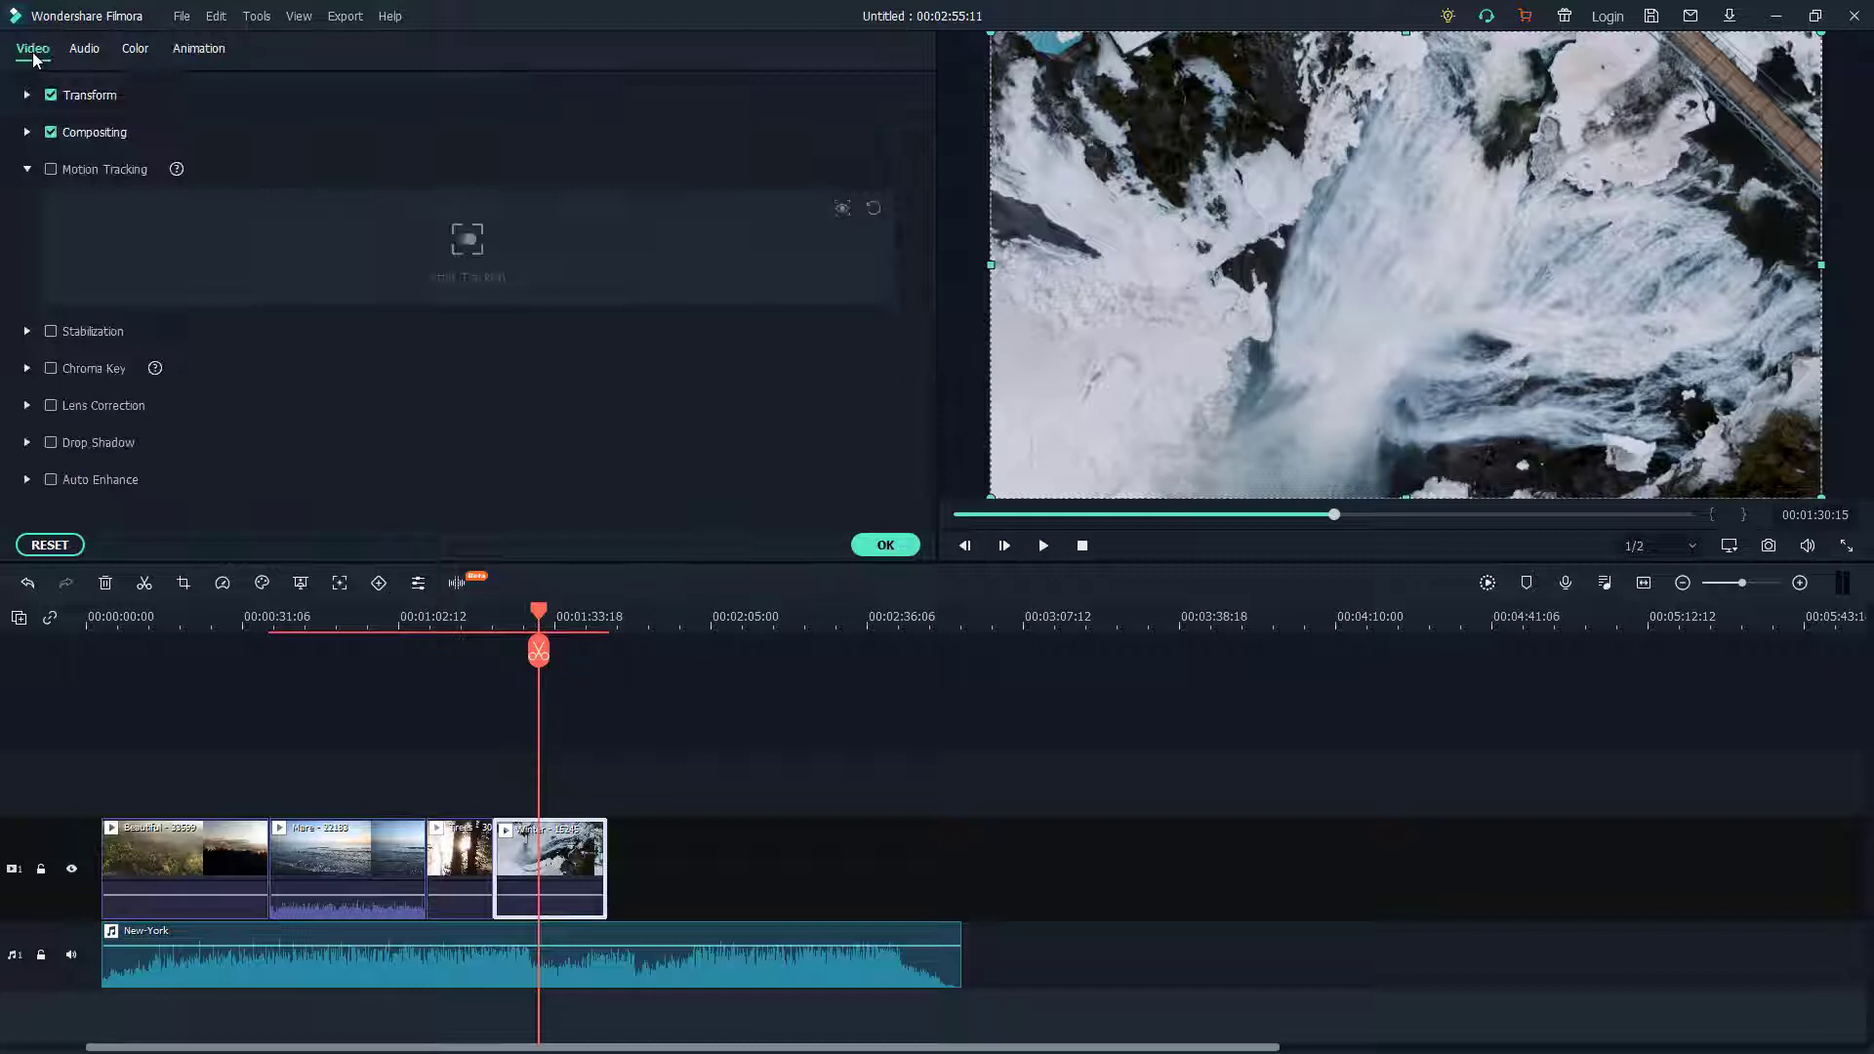
click(85, 49)
Add an extra video track and an extra audio track to the timeline, and delete the empty tracks
click(18, 618)
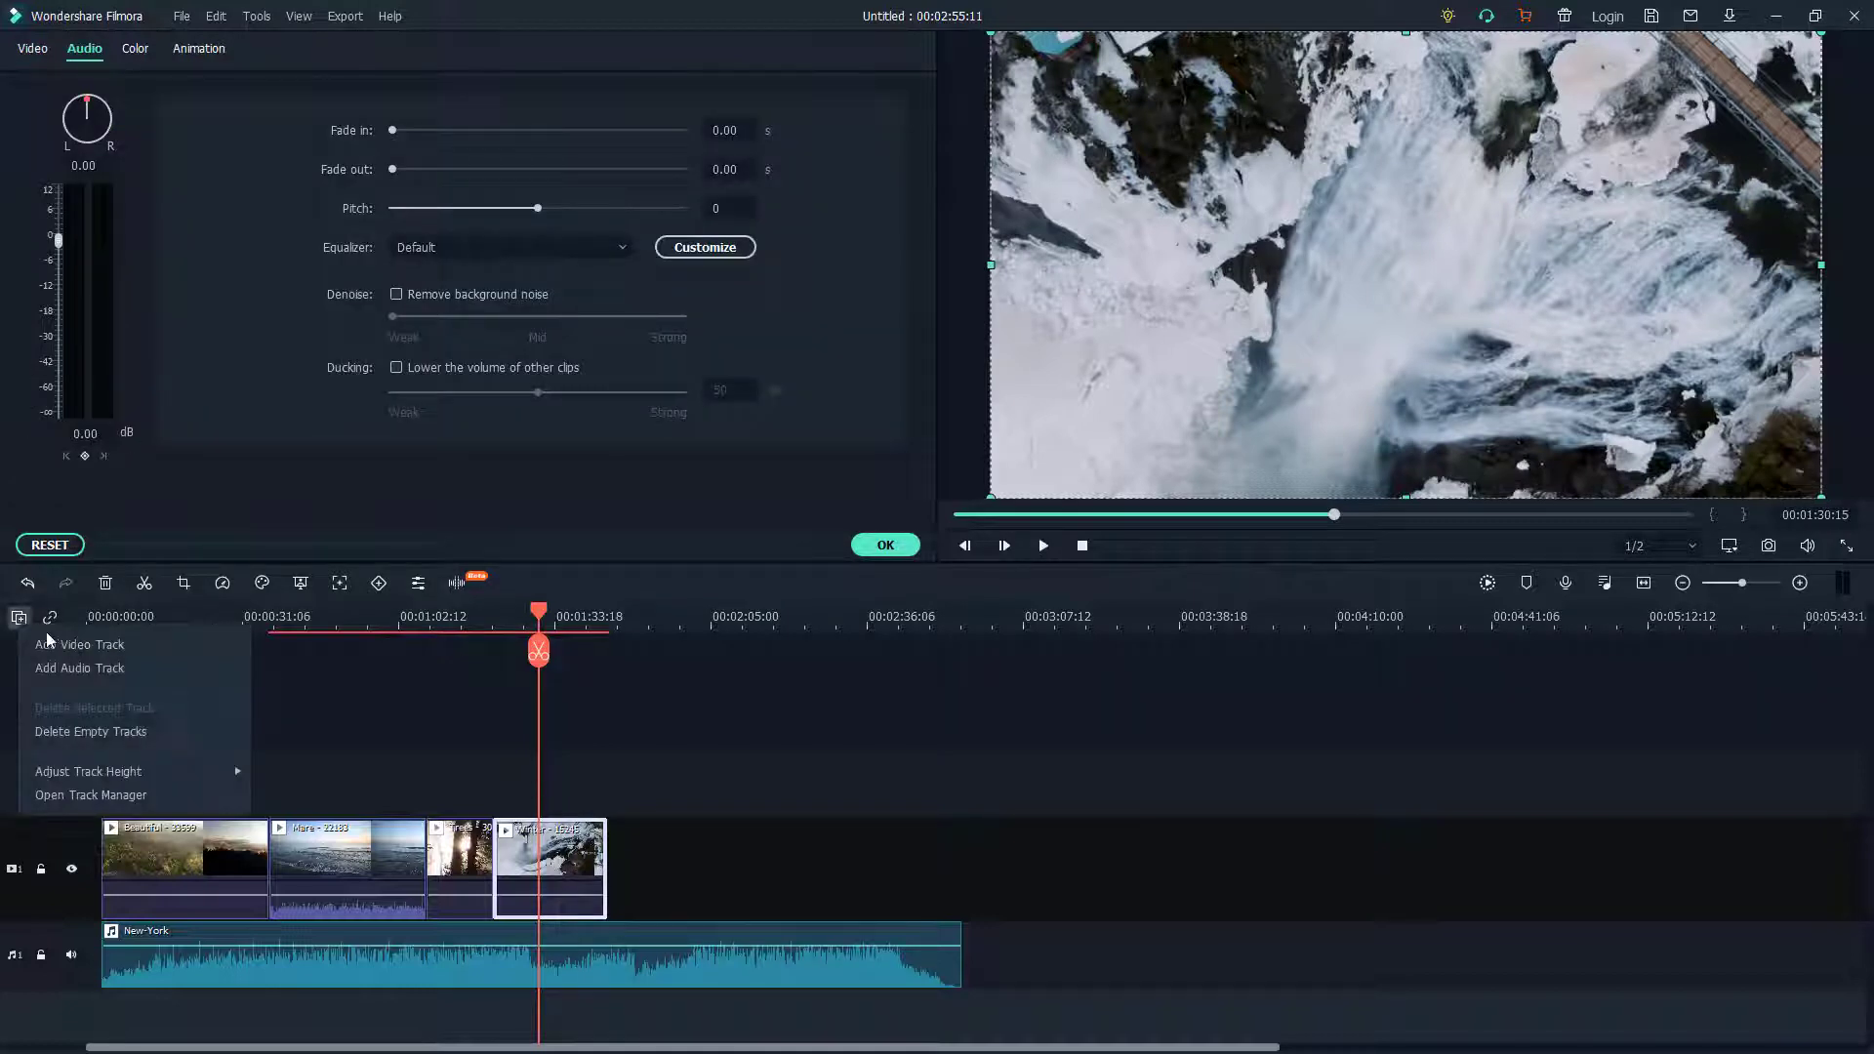
click(48, 644)
click(19, 617)
click(55, 666)
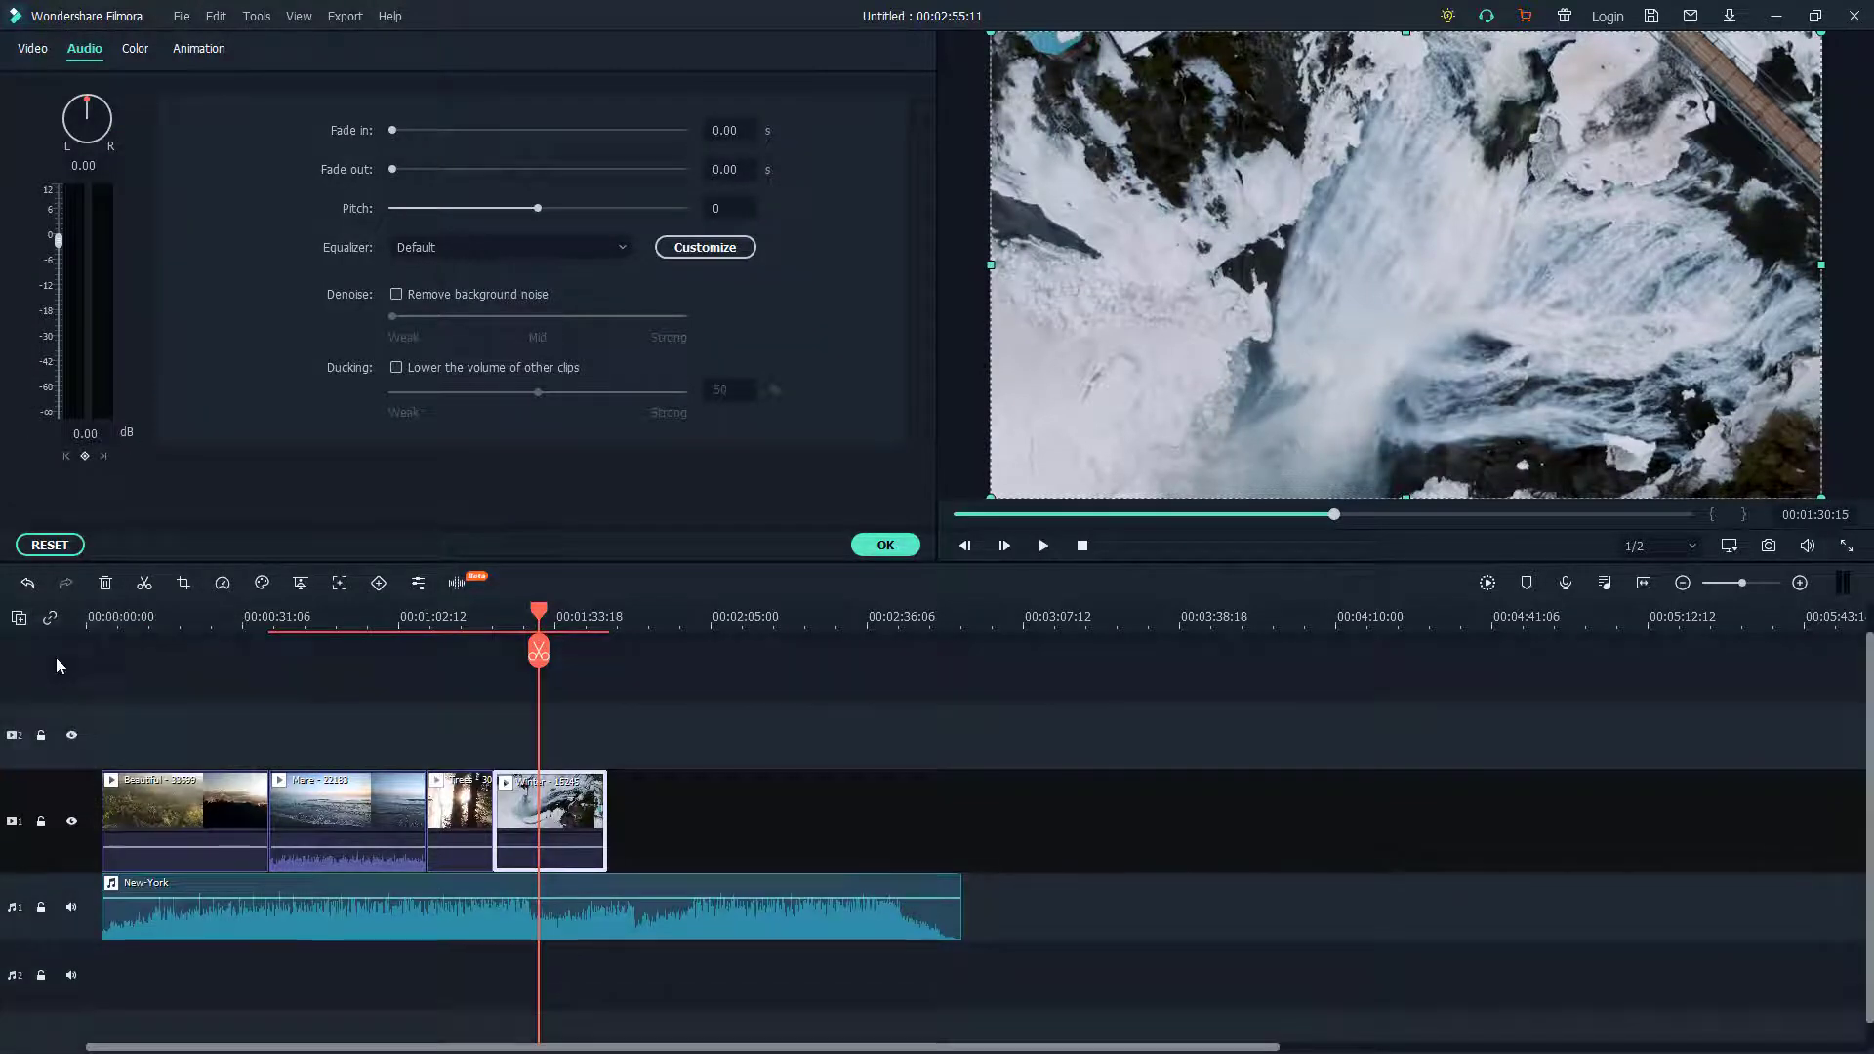
click(19, 618)
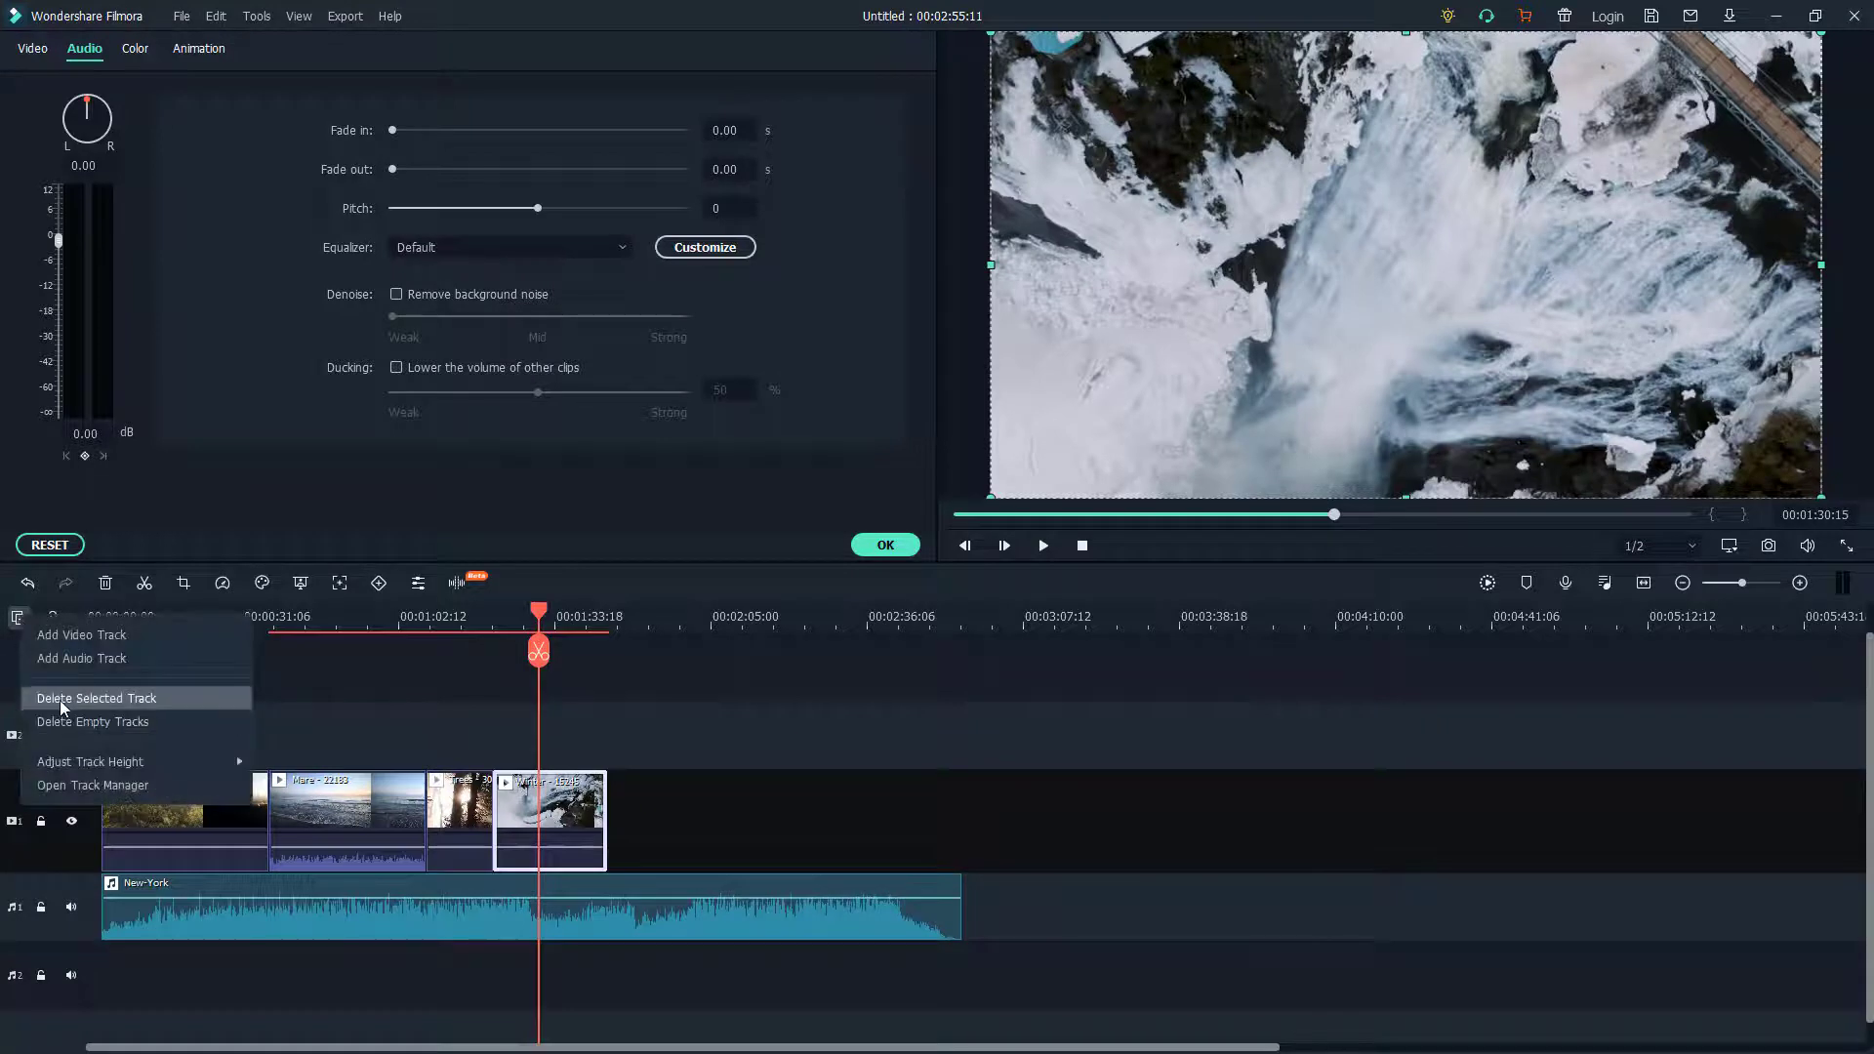
click(94, 723)
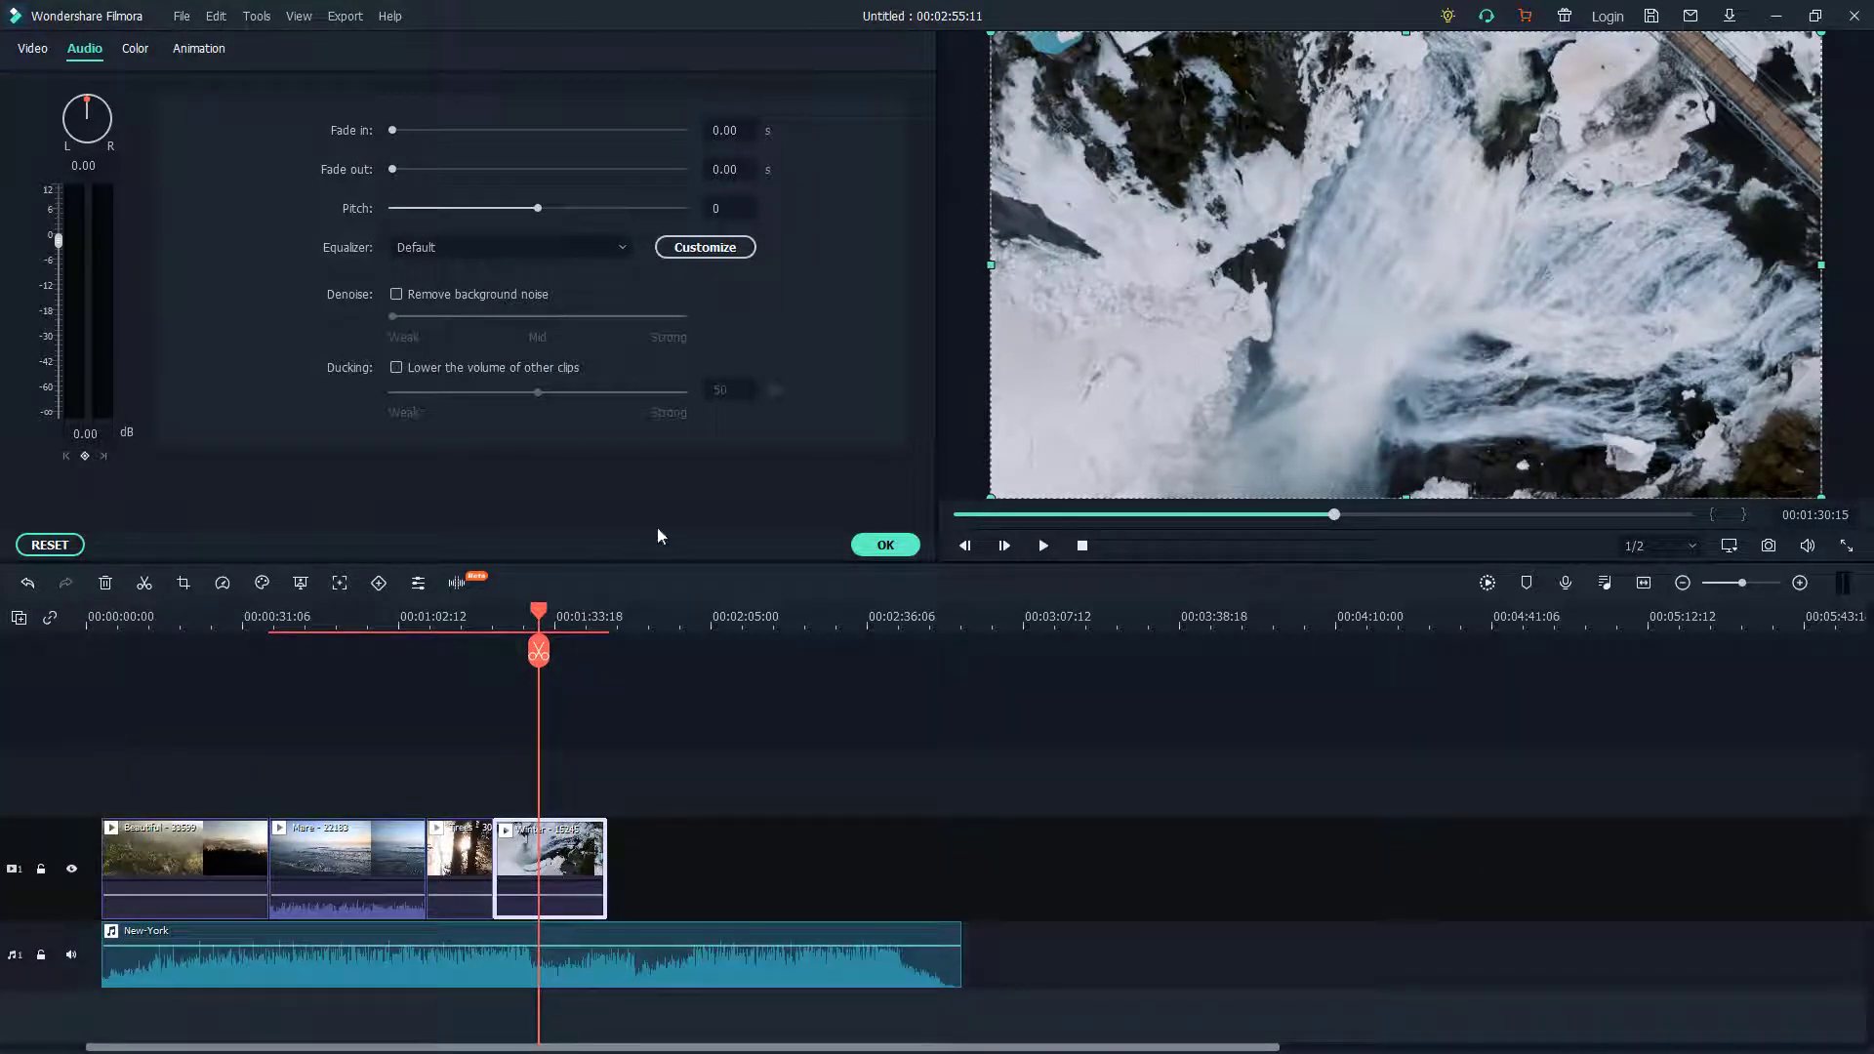
Select the Mare clip with the playhead at 00:00:53:07 and open its video settings
click(862, 550)
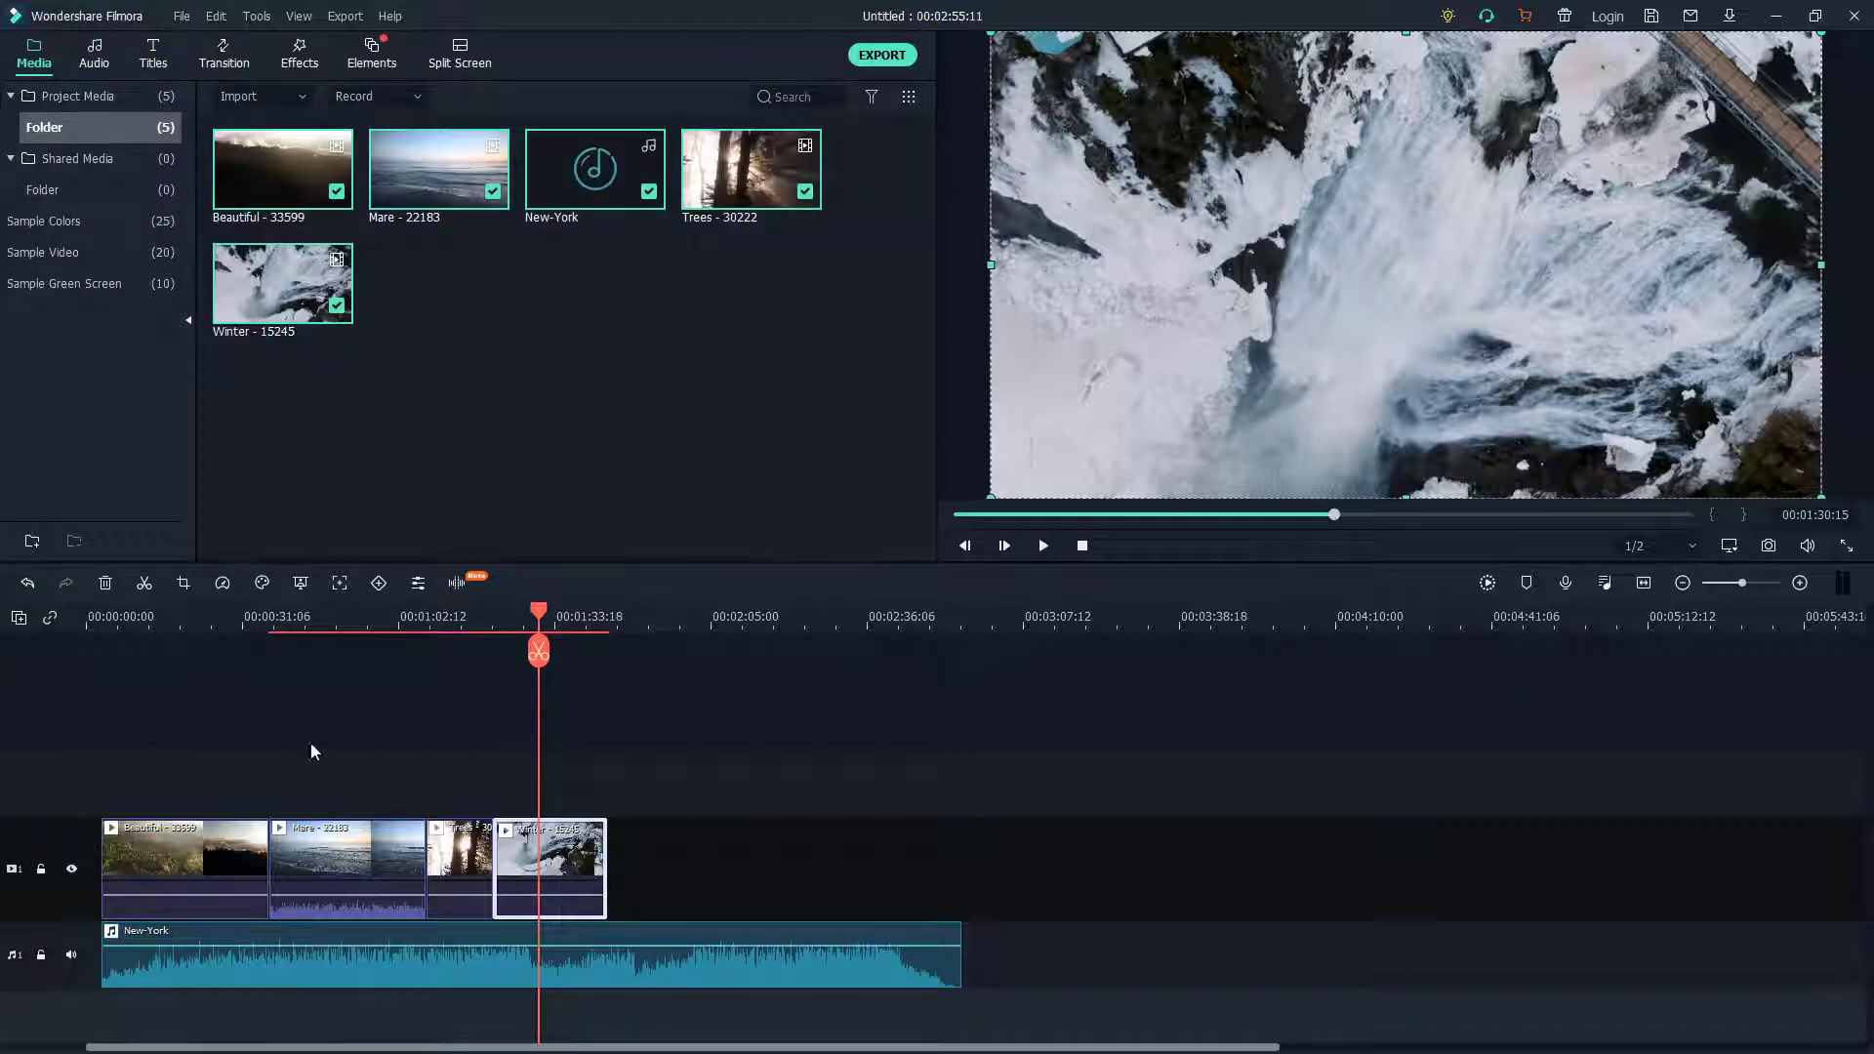
click(353, 627)
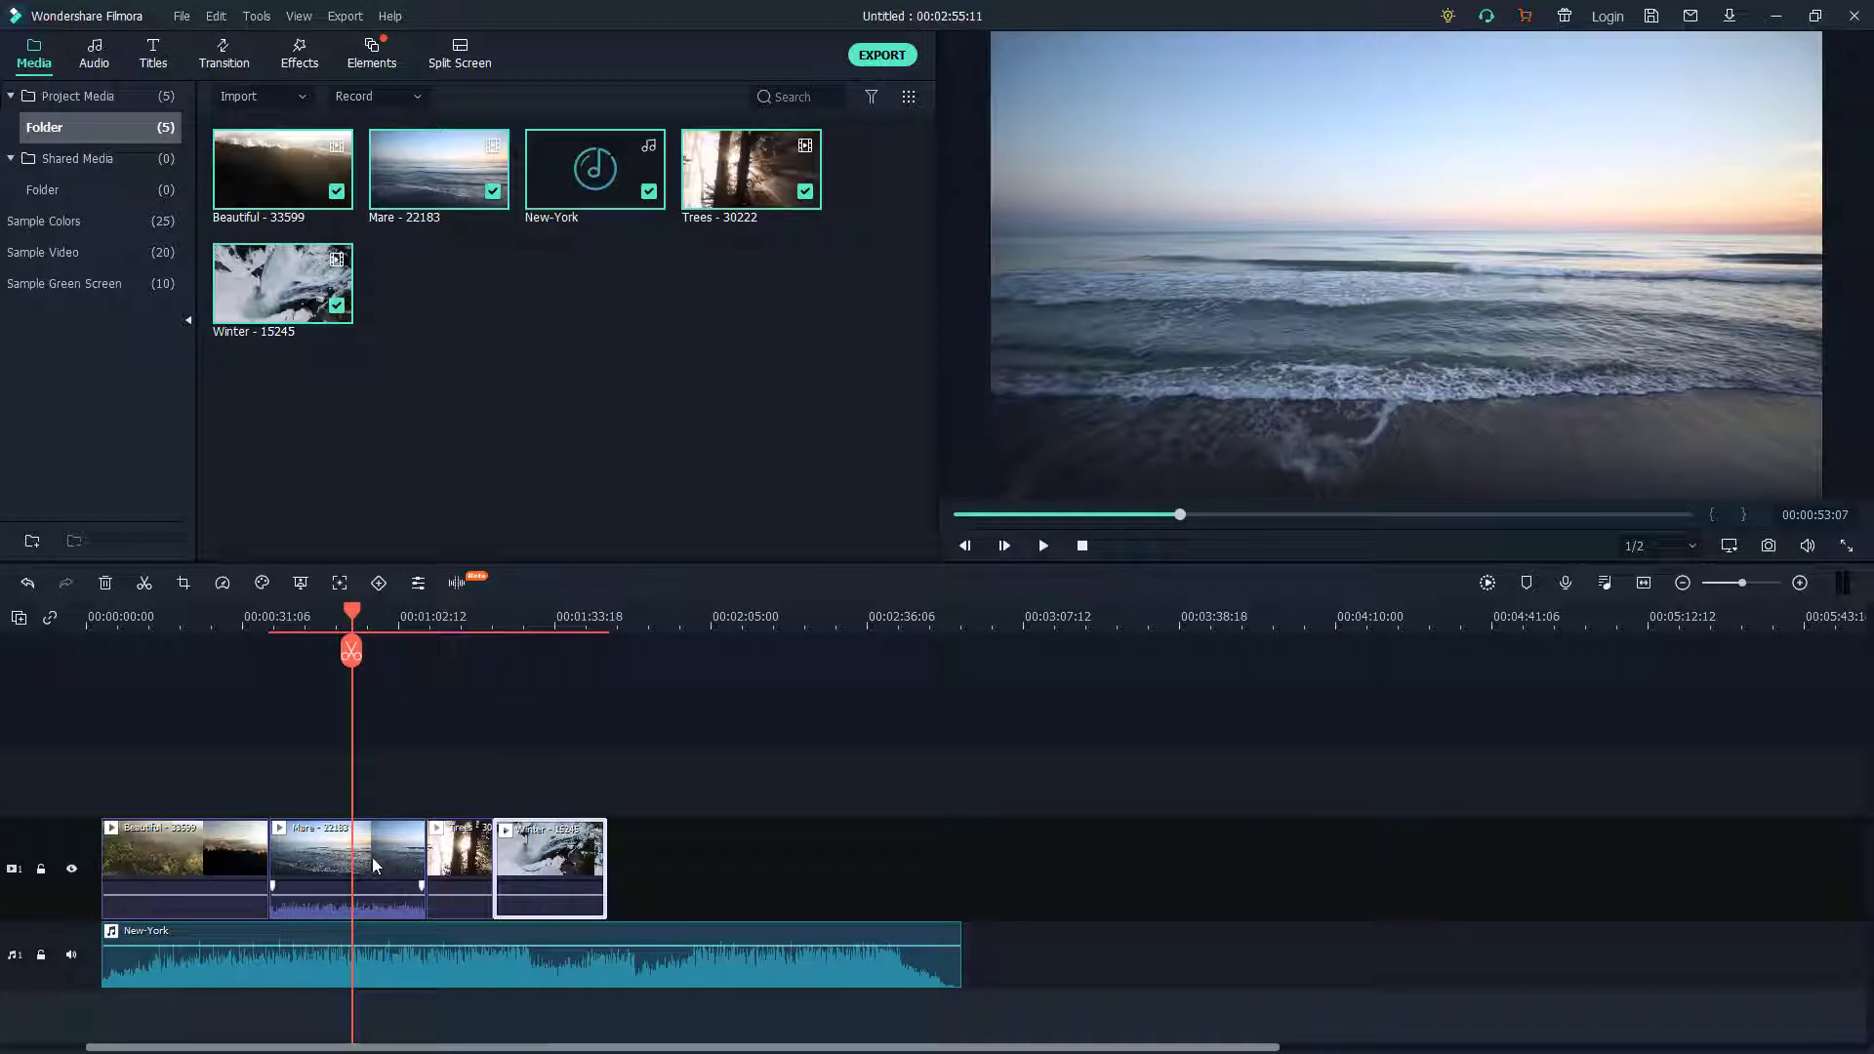
click(372, 857)
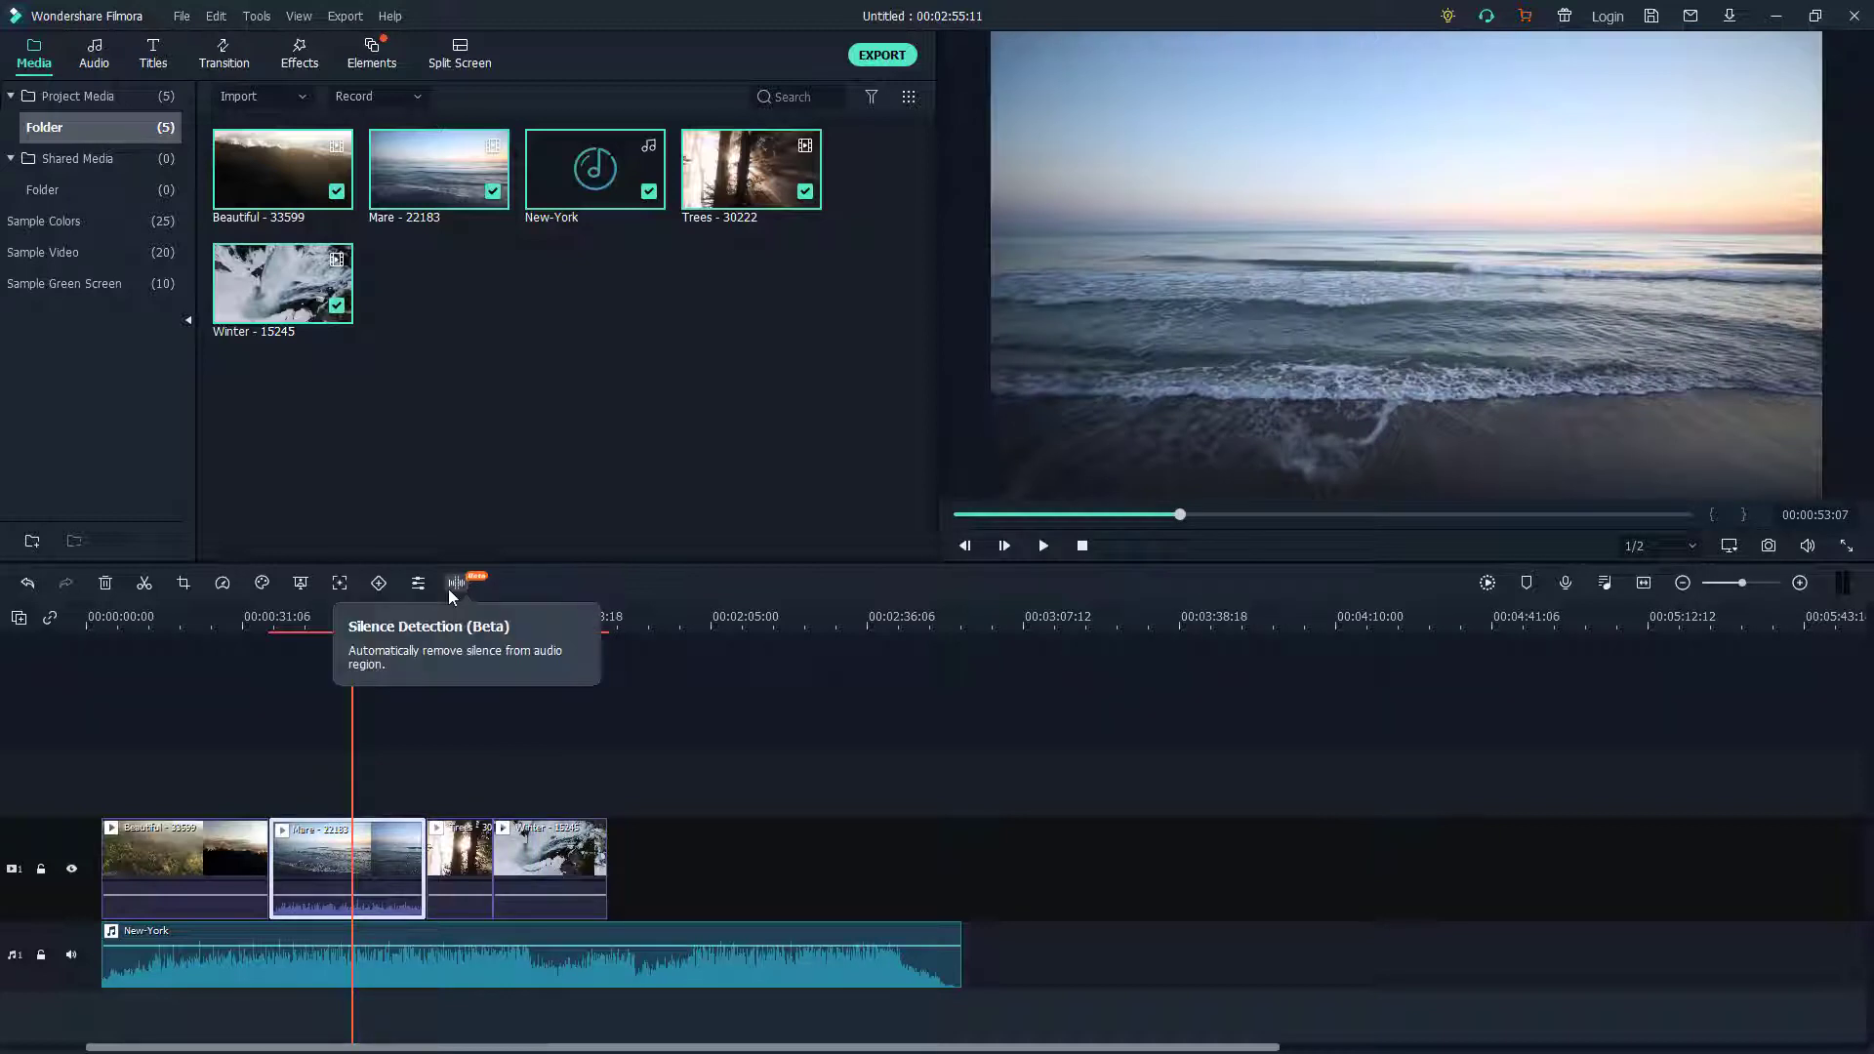
click(420, 583)
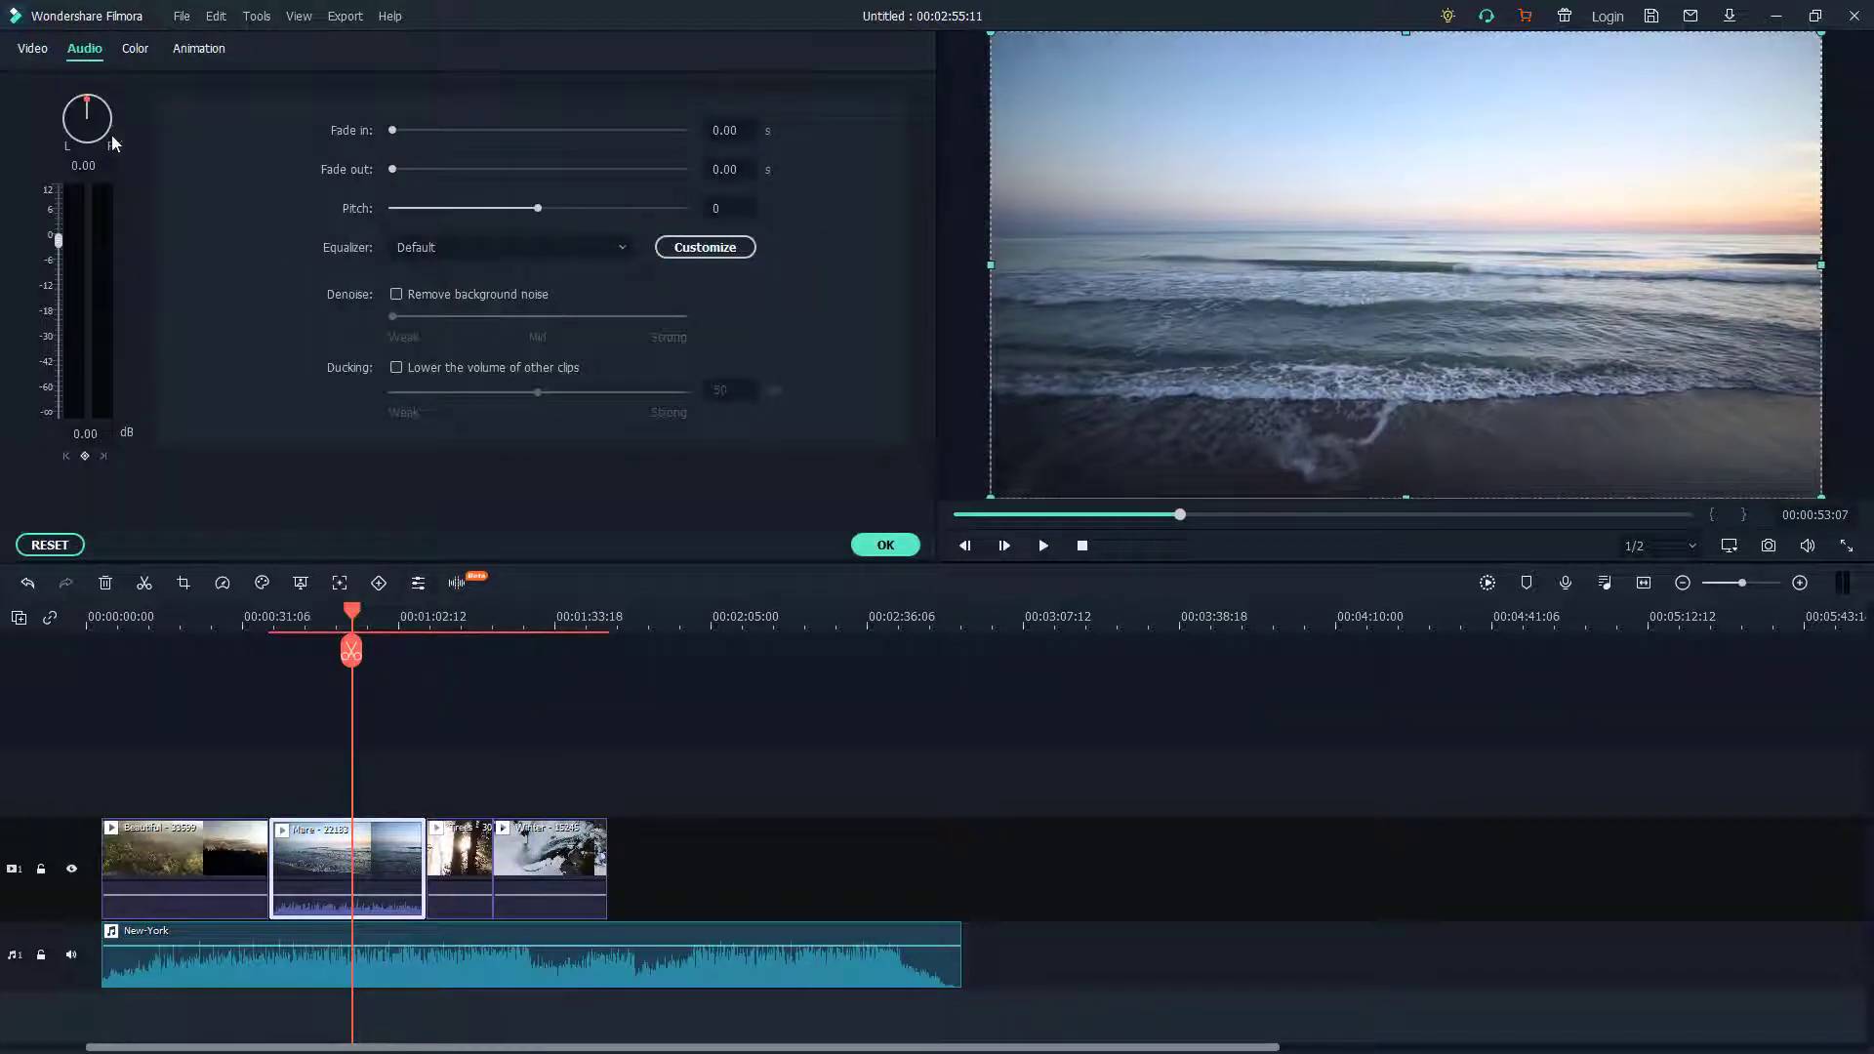
click(22, 54)
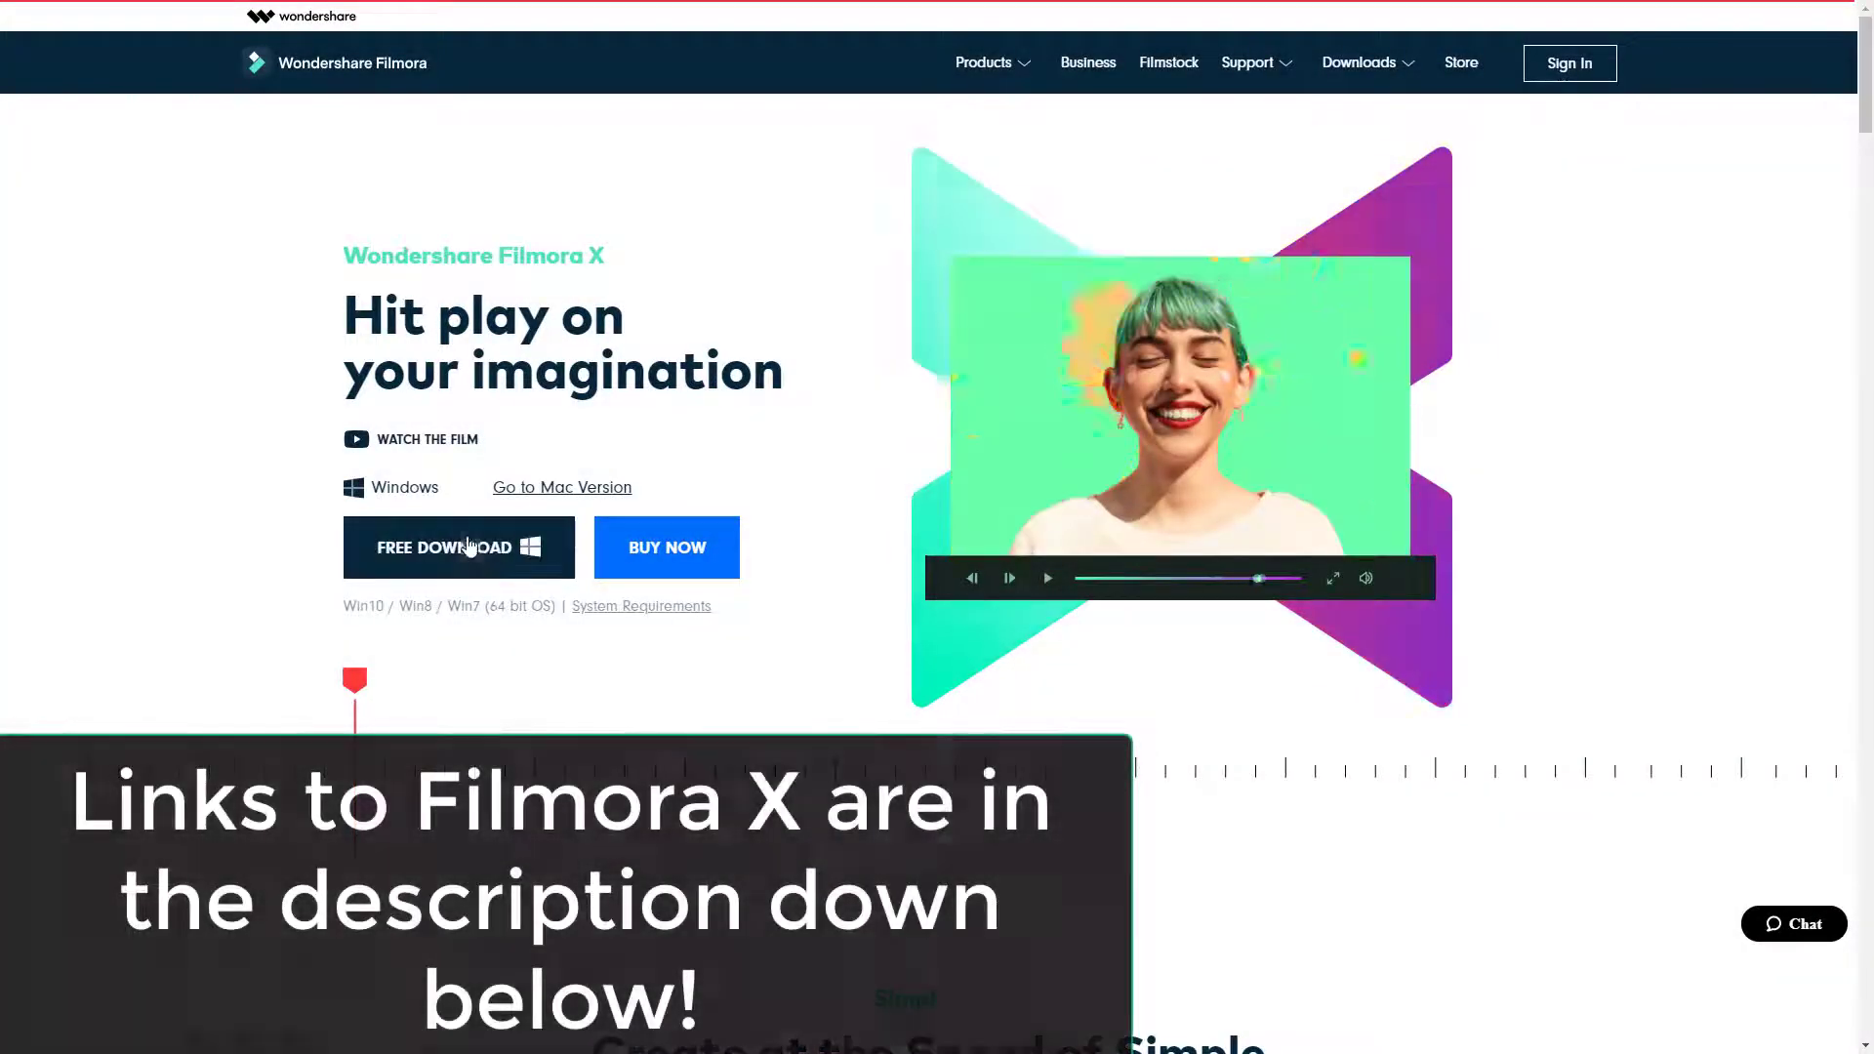
Switch to the Wondershare Filmora X web page and look through its download options and feature overview
scroll(468, 547, down, 6)
scroll(479, 570, down, 15)
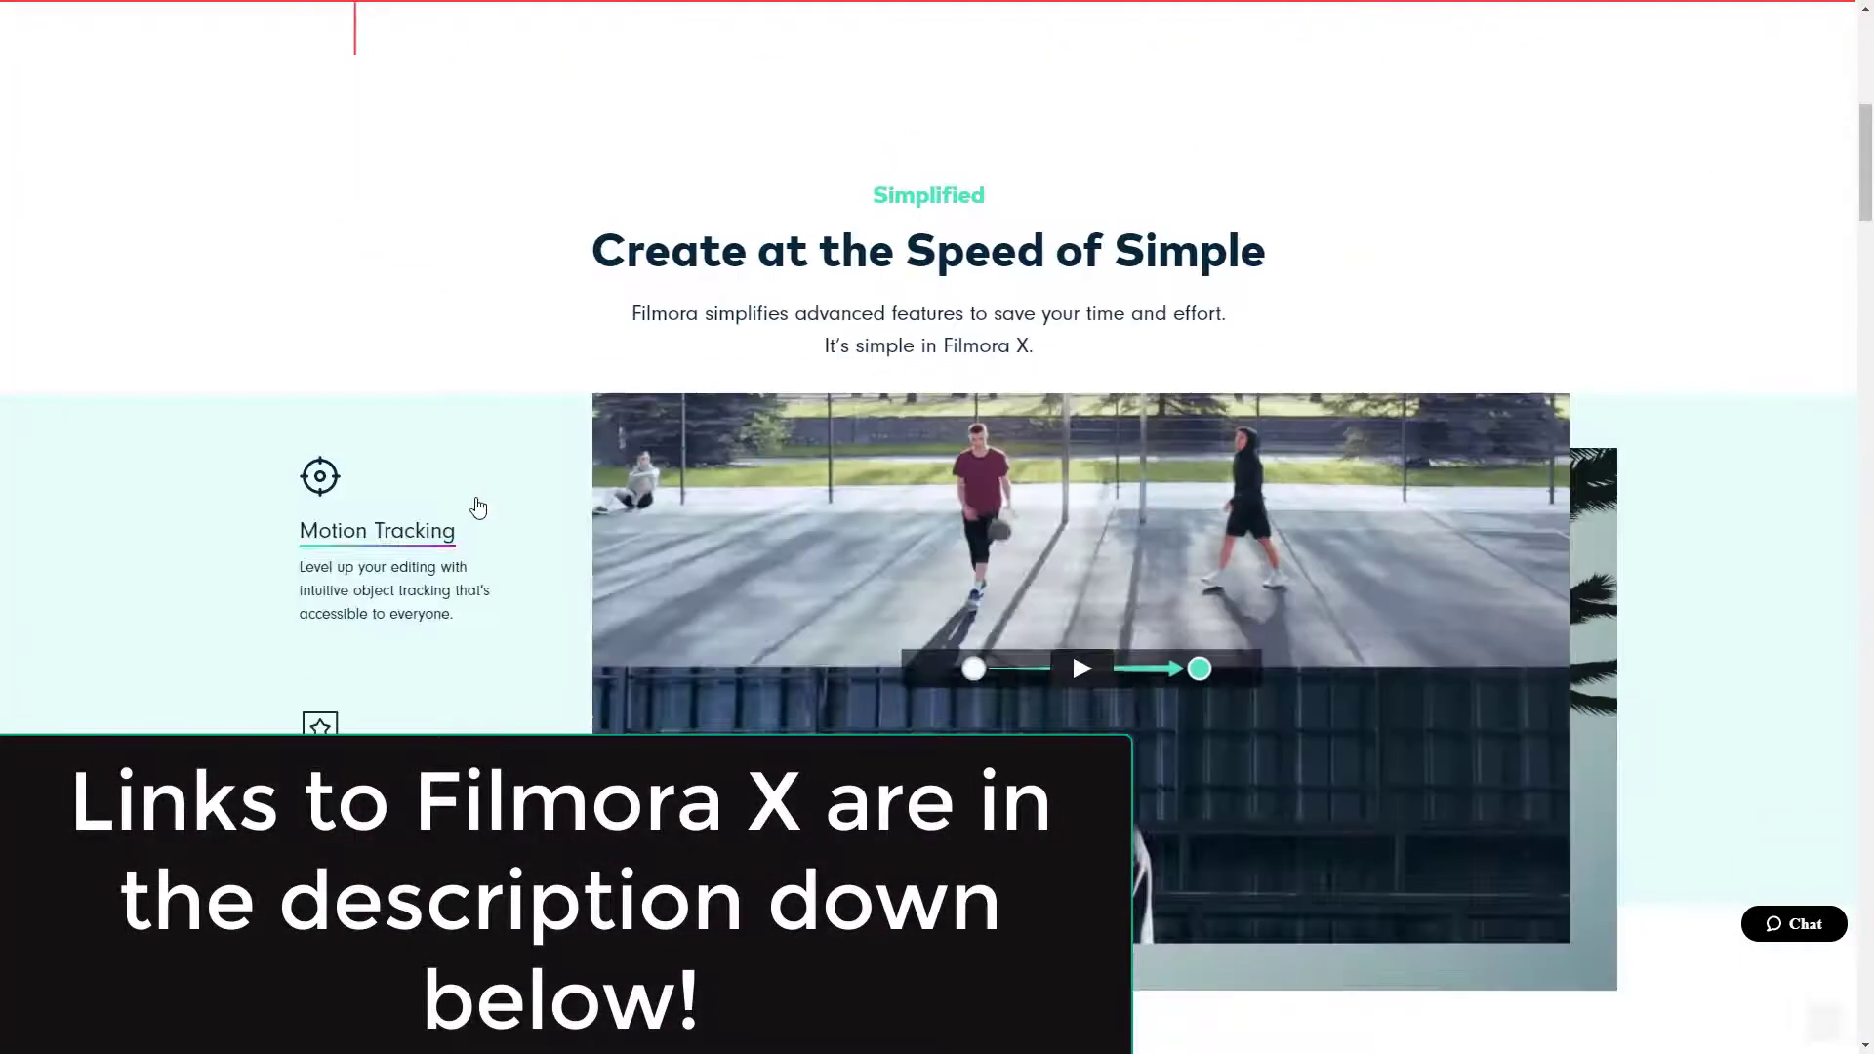
scroll(480, 504, down, 5)
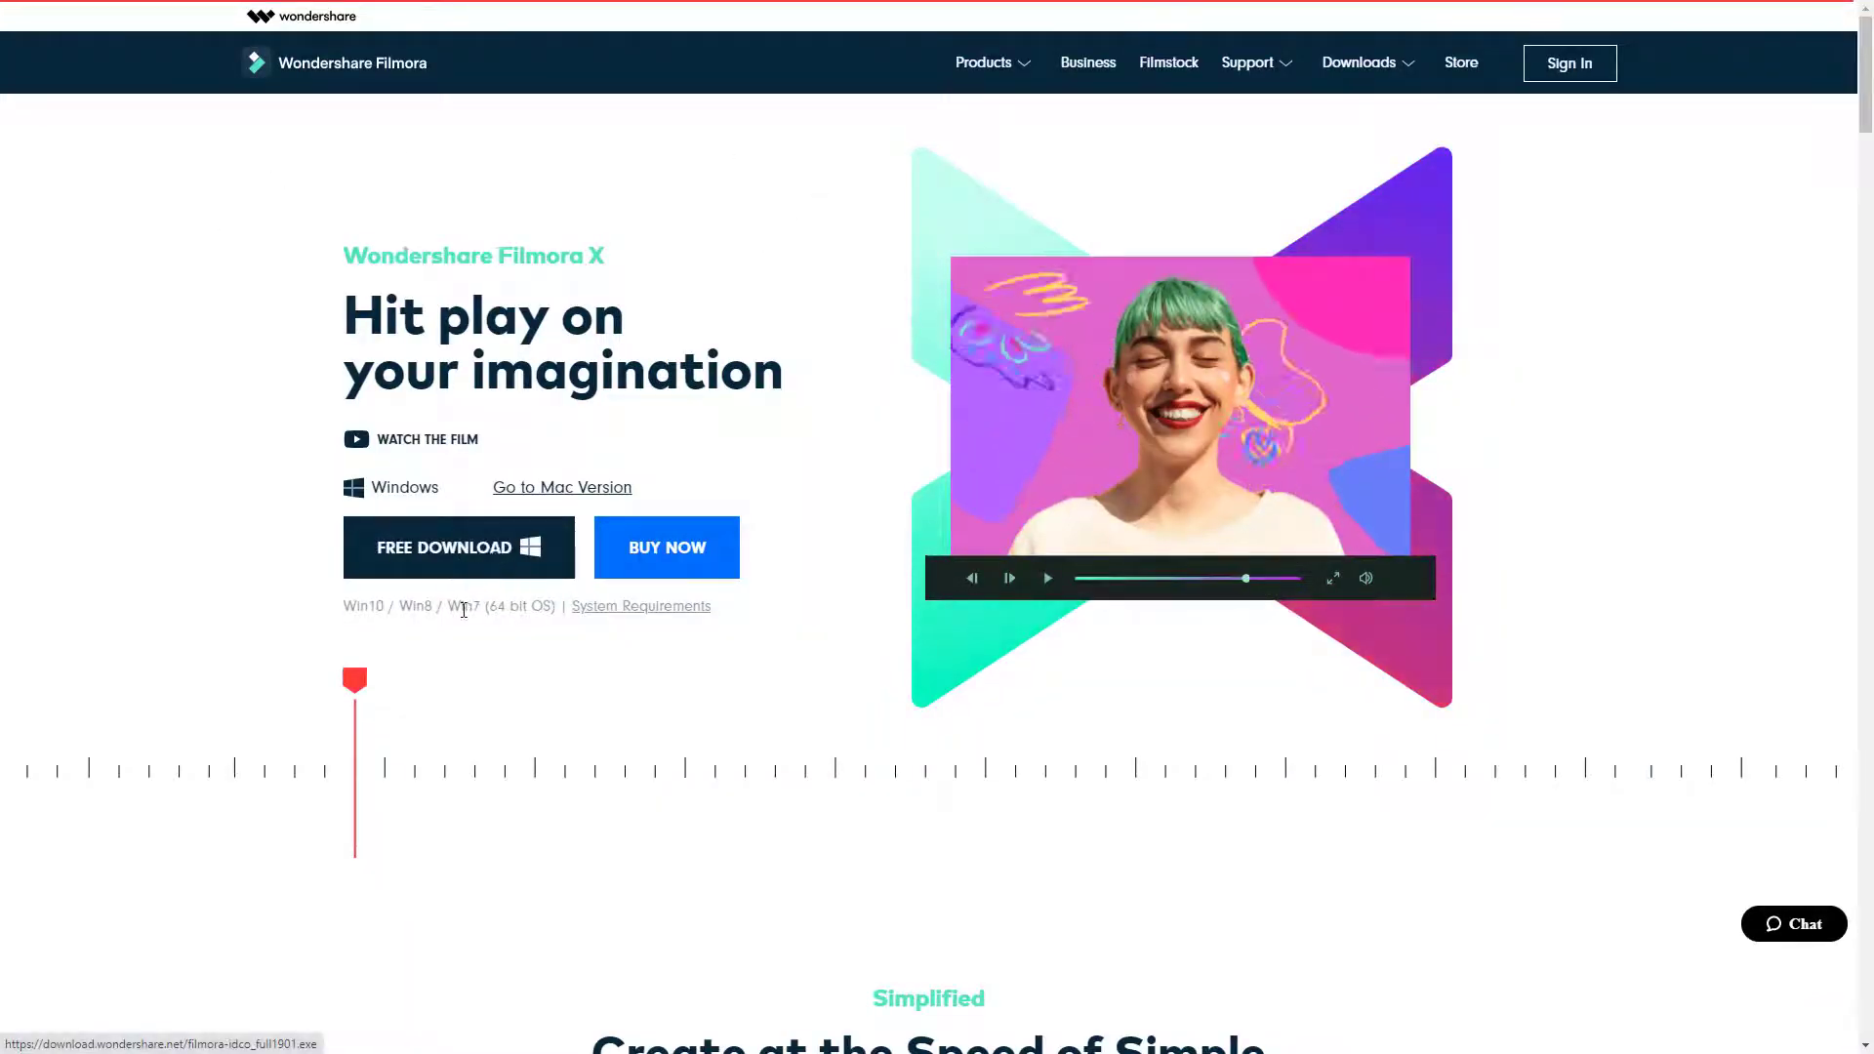
scroll(472, 552, down, 1)
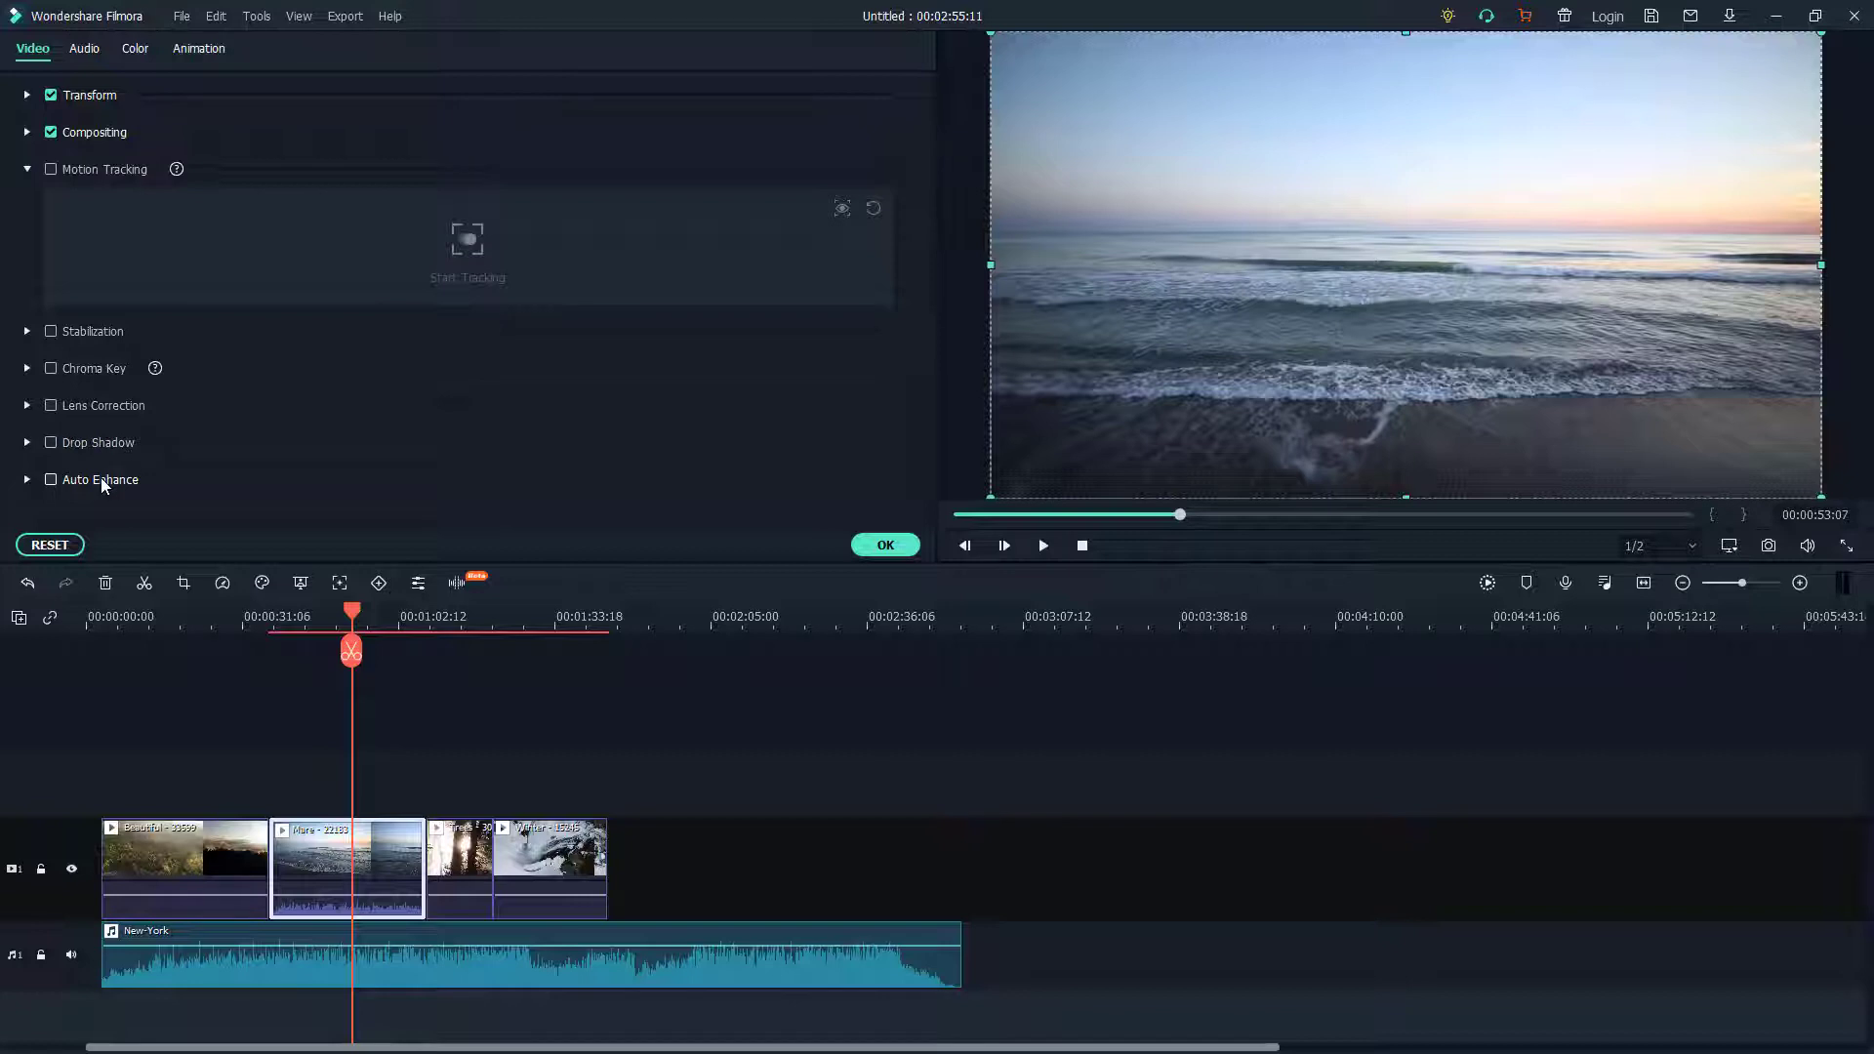
Back in Filmora, examine the Mare clip's color settings and its preset and custom animation options
click(140, 48)
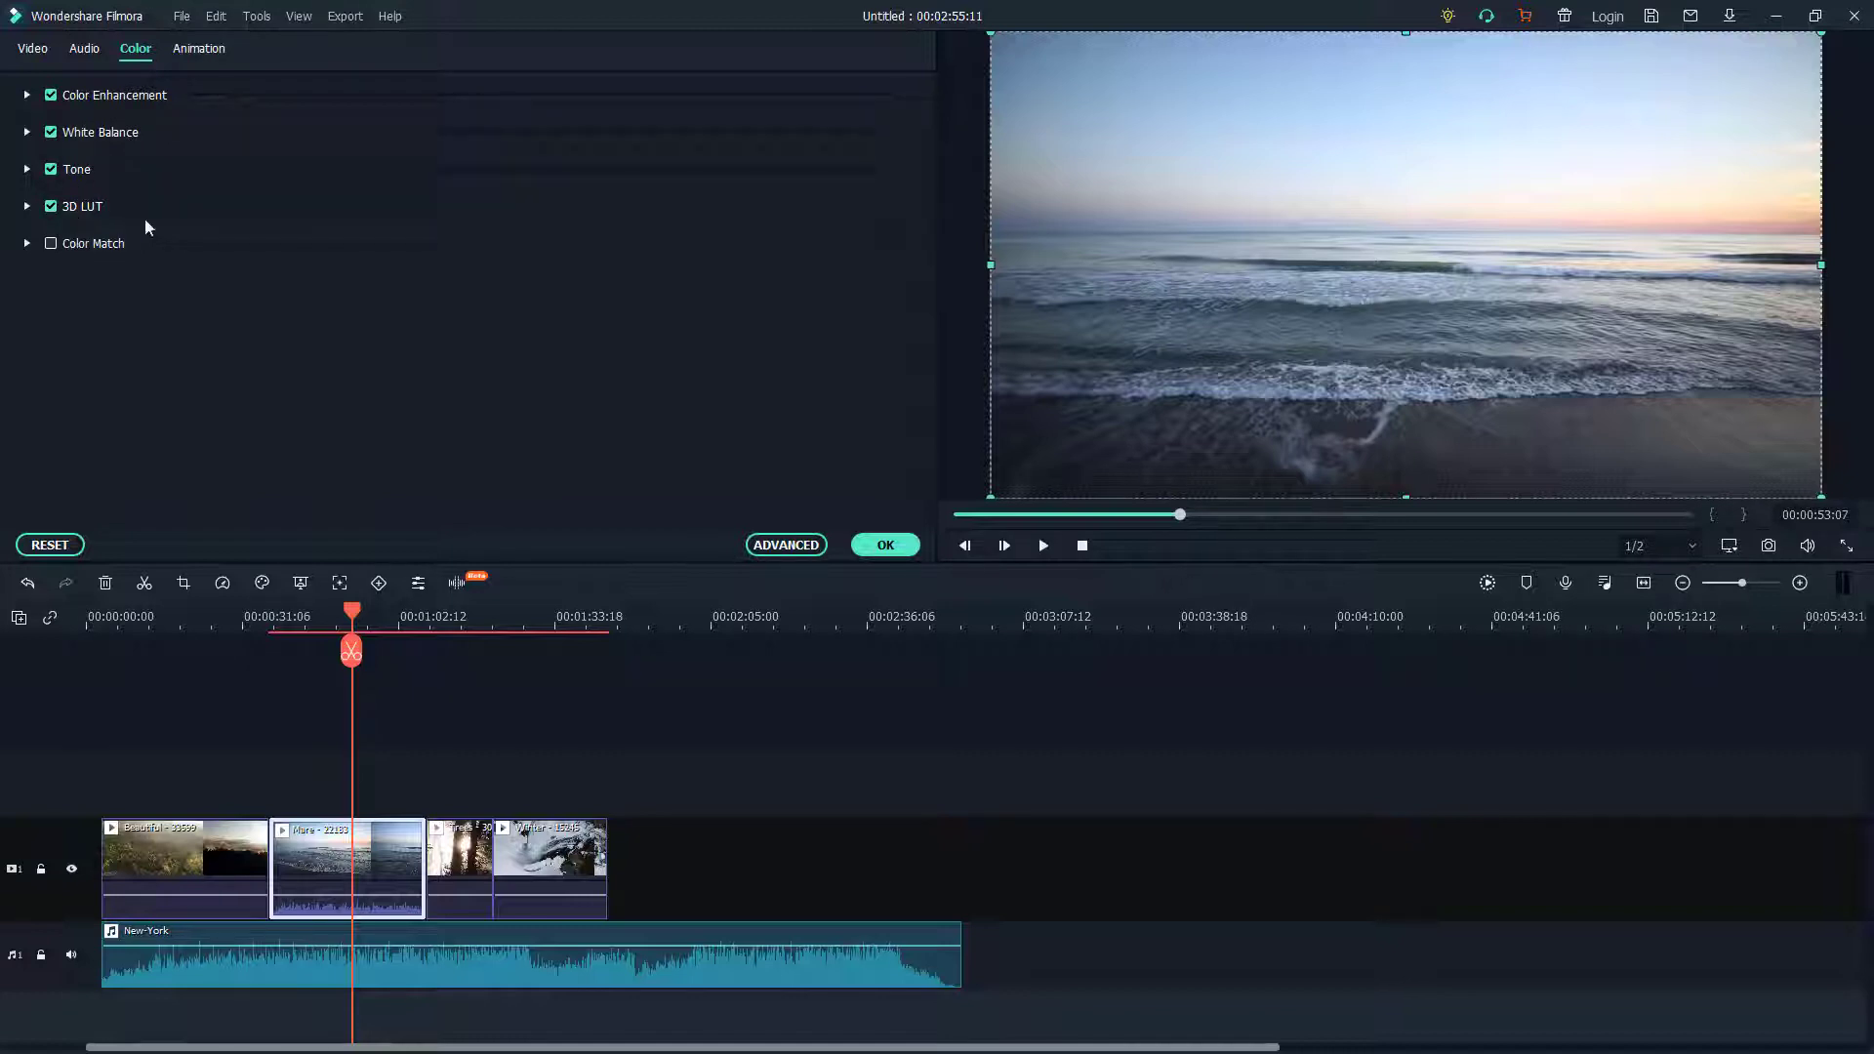
click(198, 45)
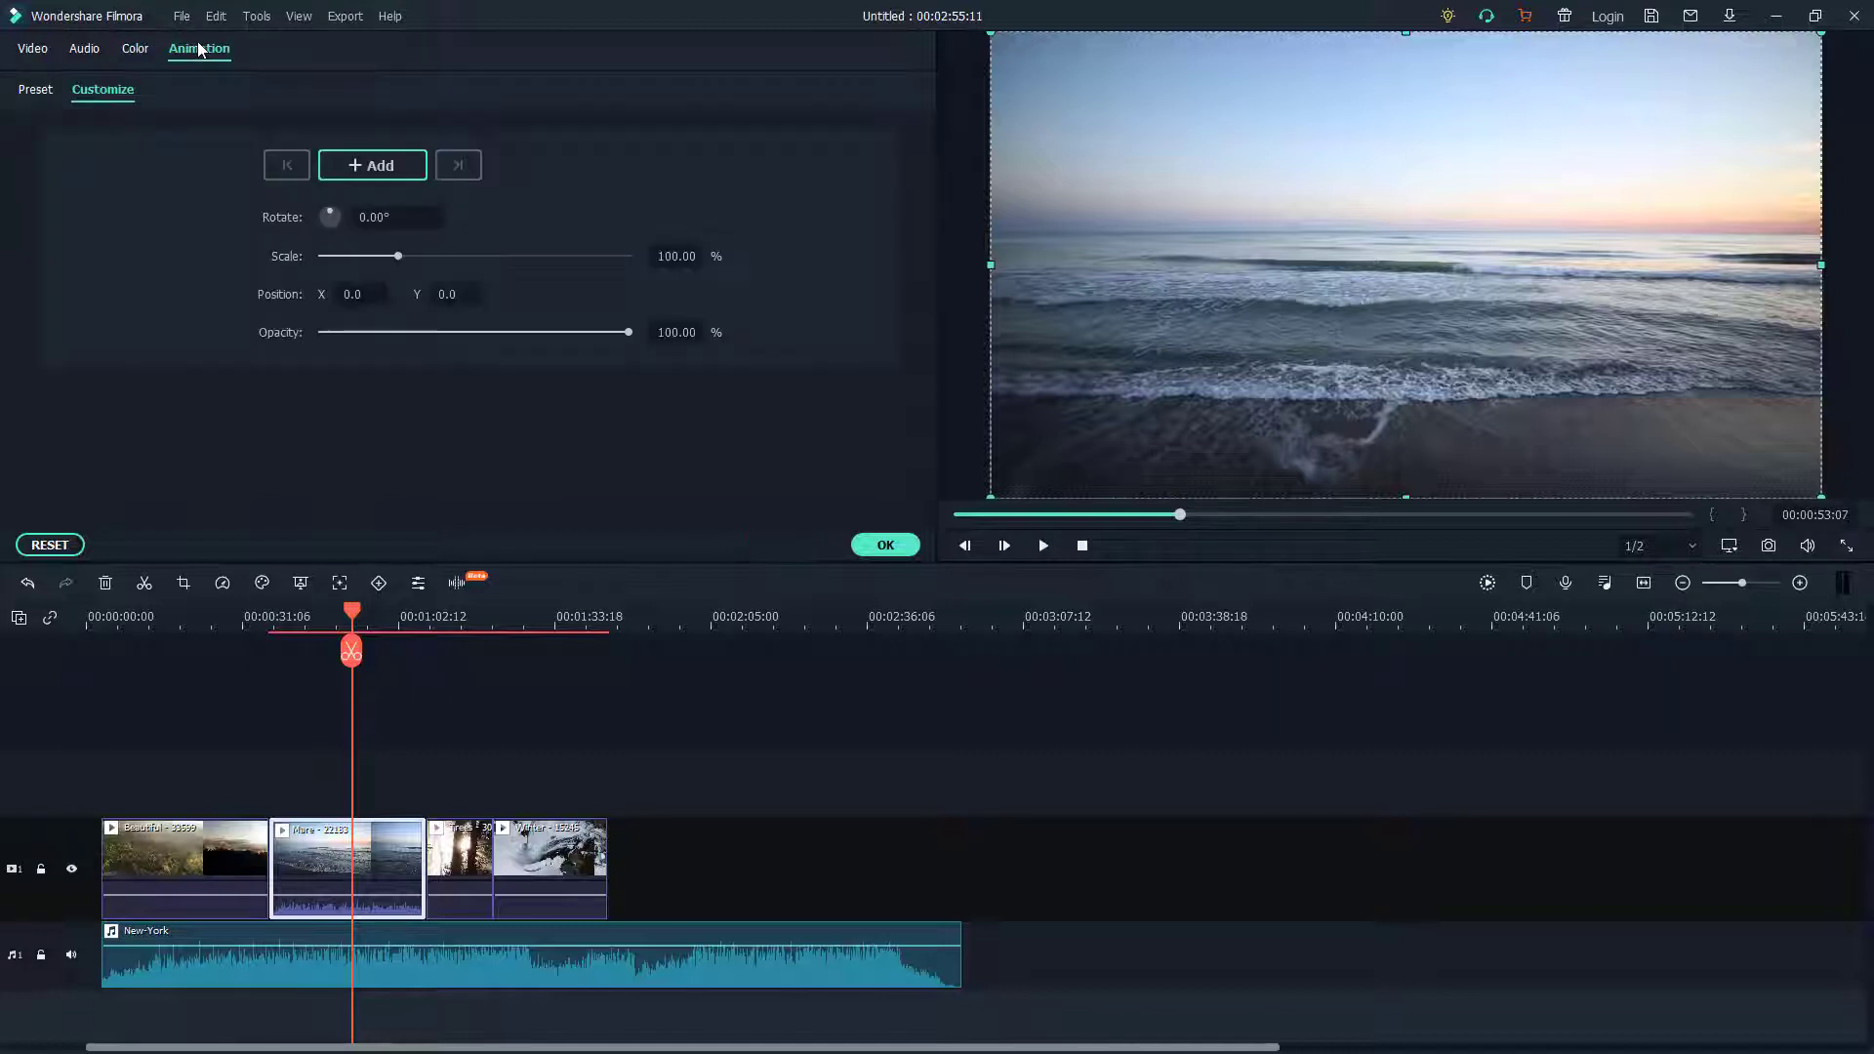
click(54, 84)
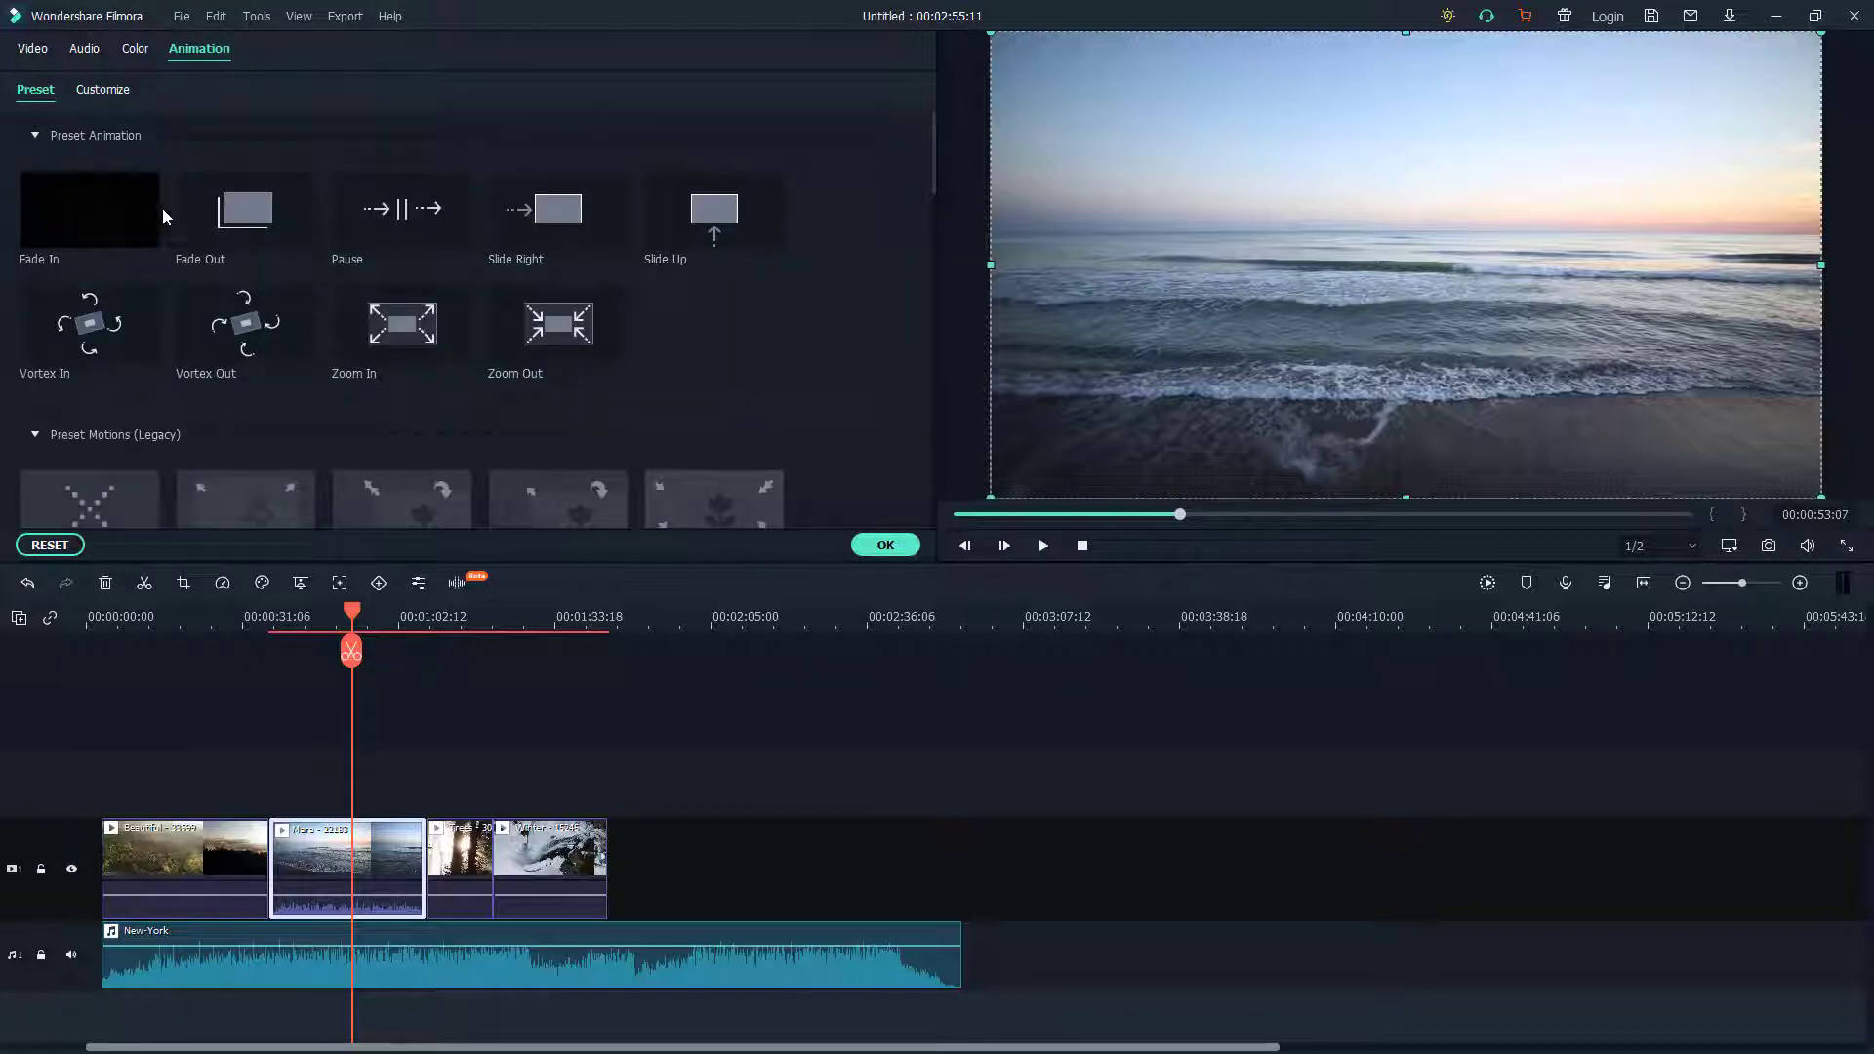
scroll(638, 296, down, 3)
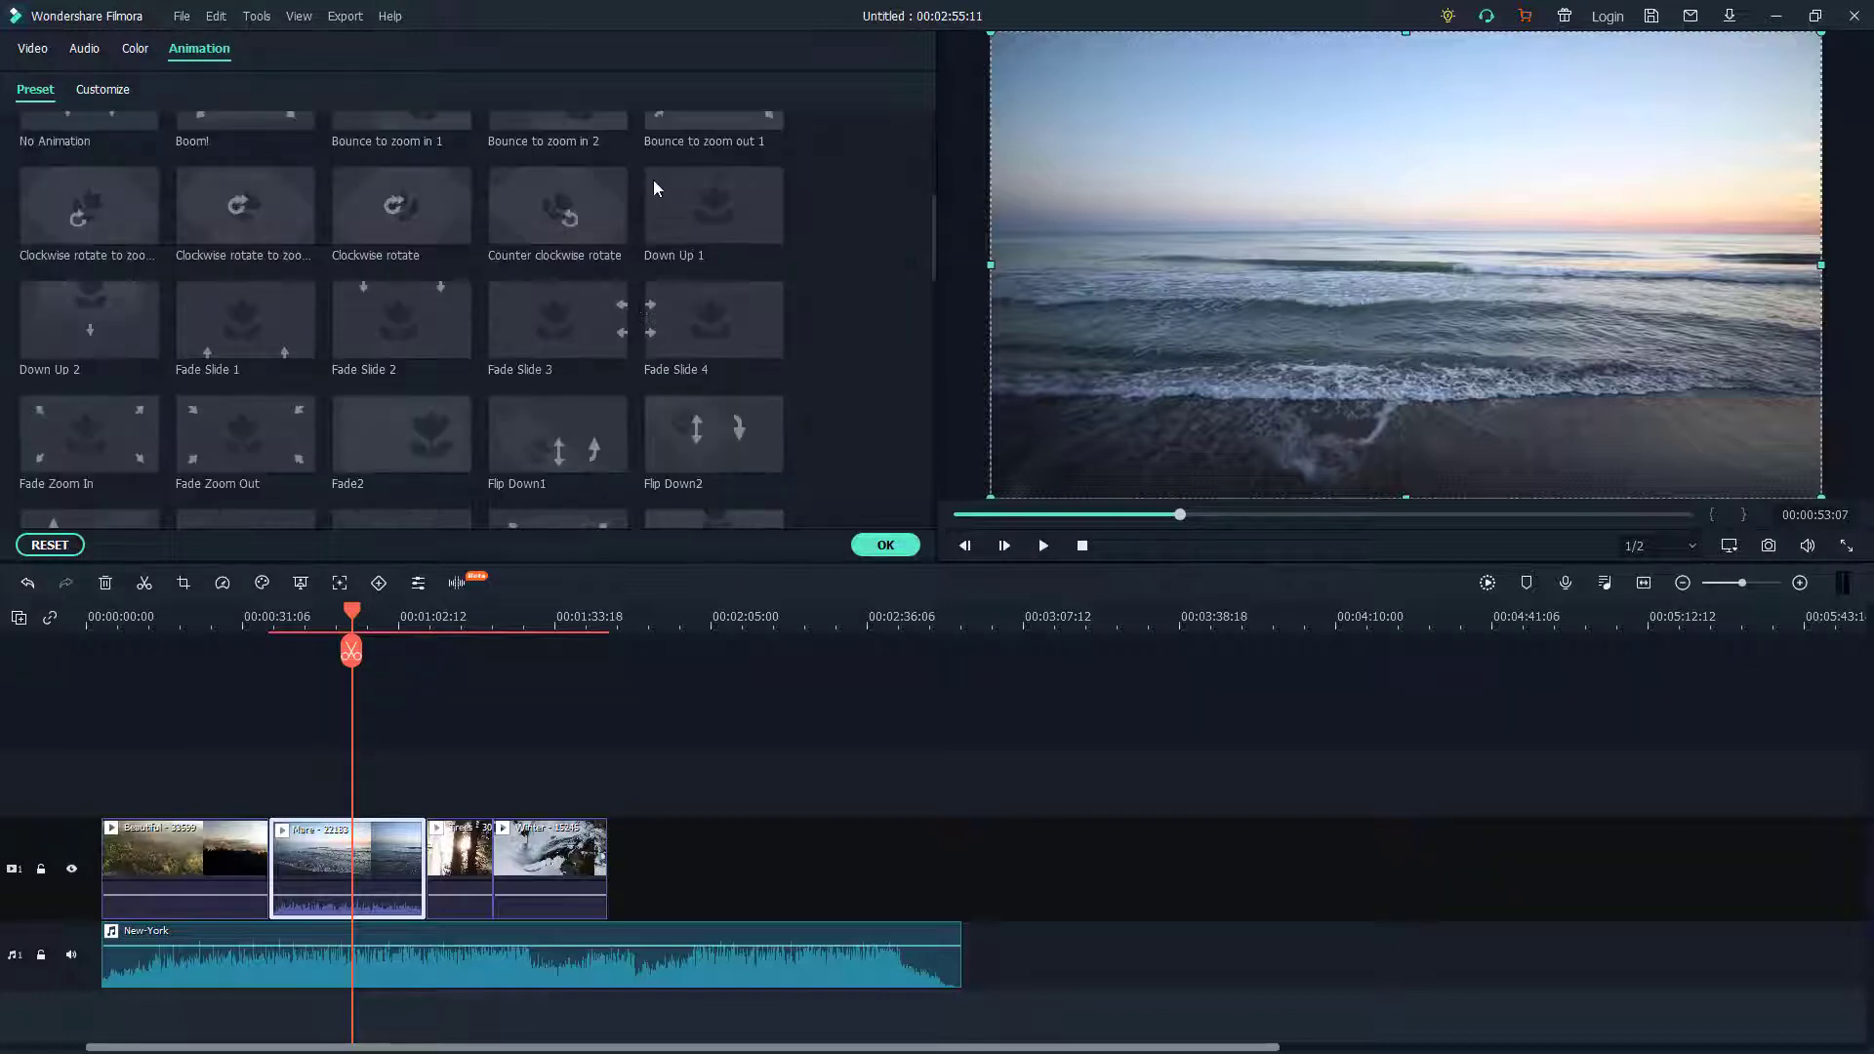
scroll(146, 195, up, 4)
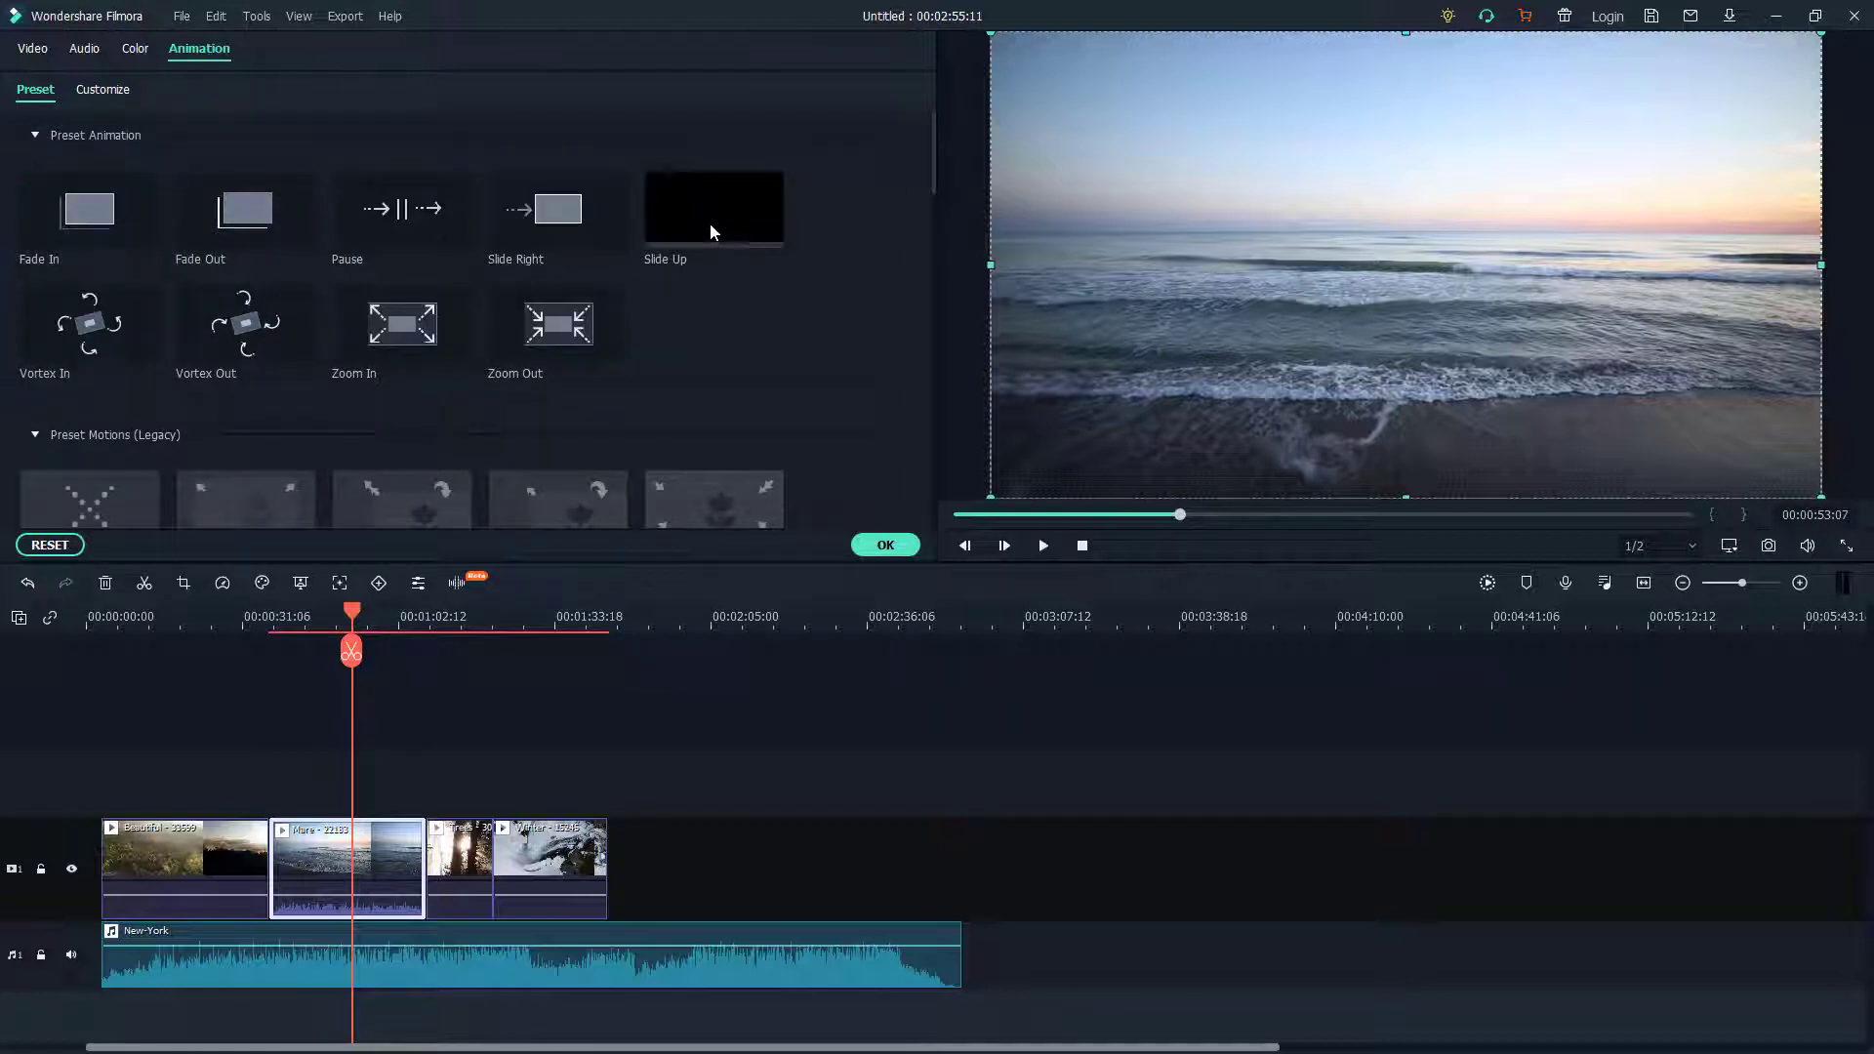
click(100, 90)
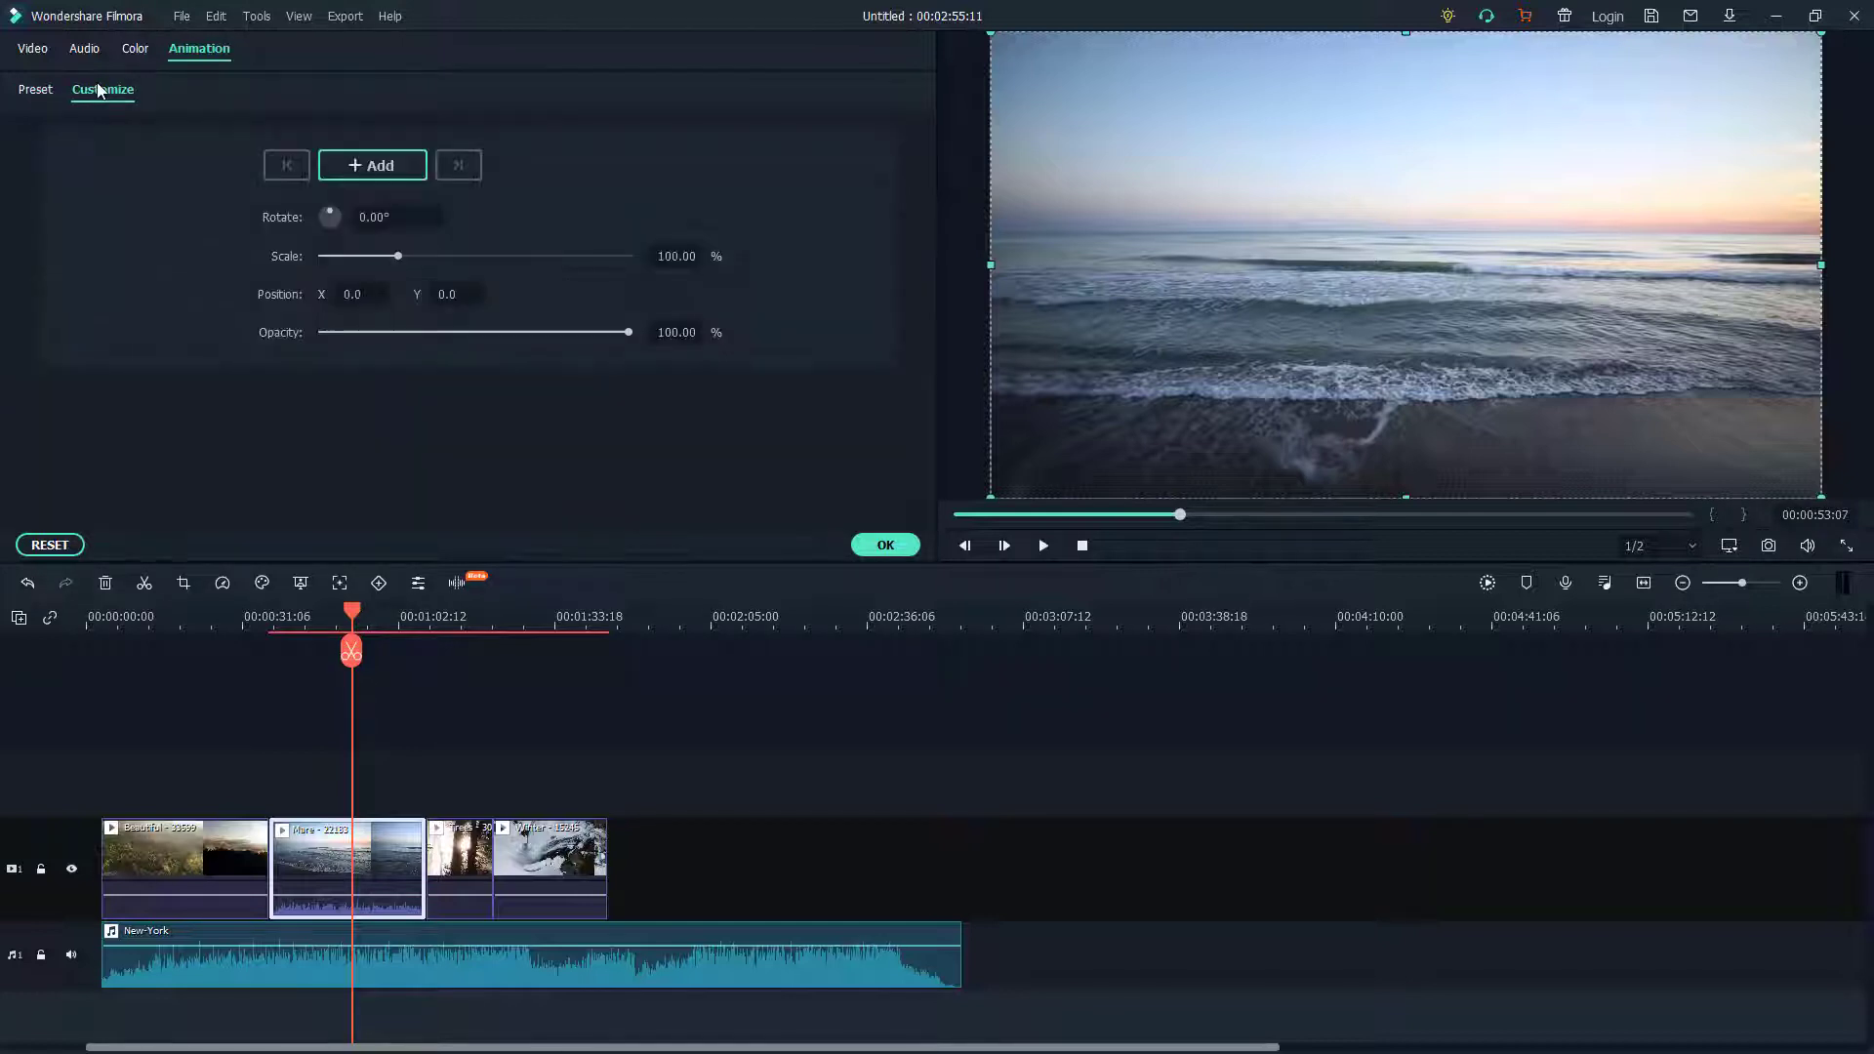
click(372, 172)
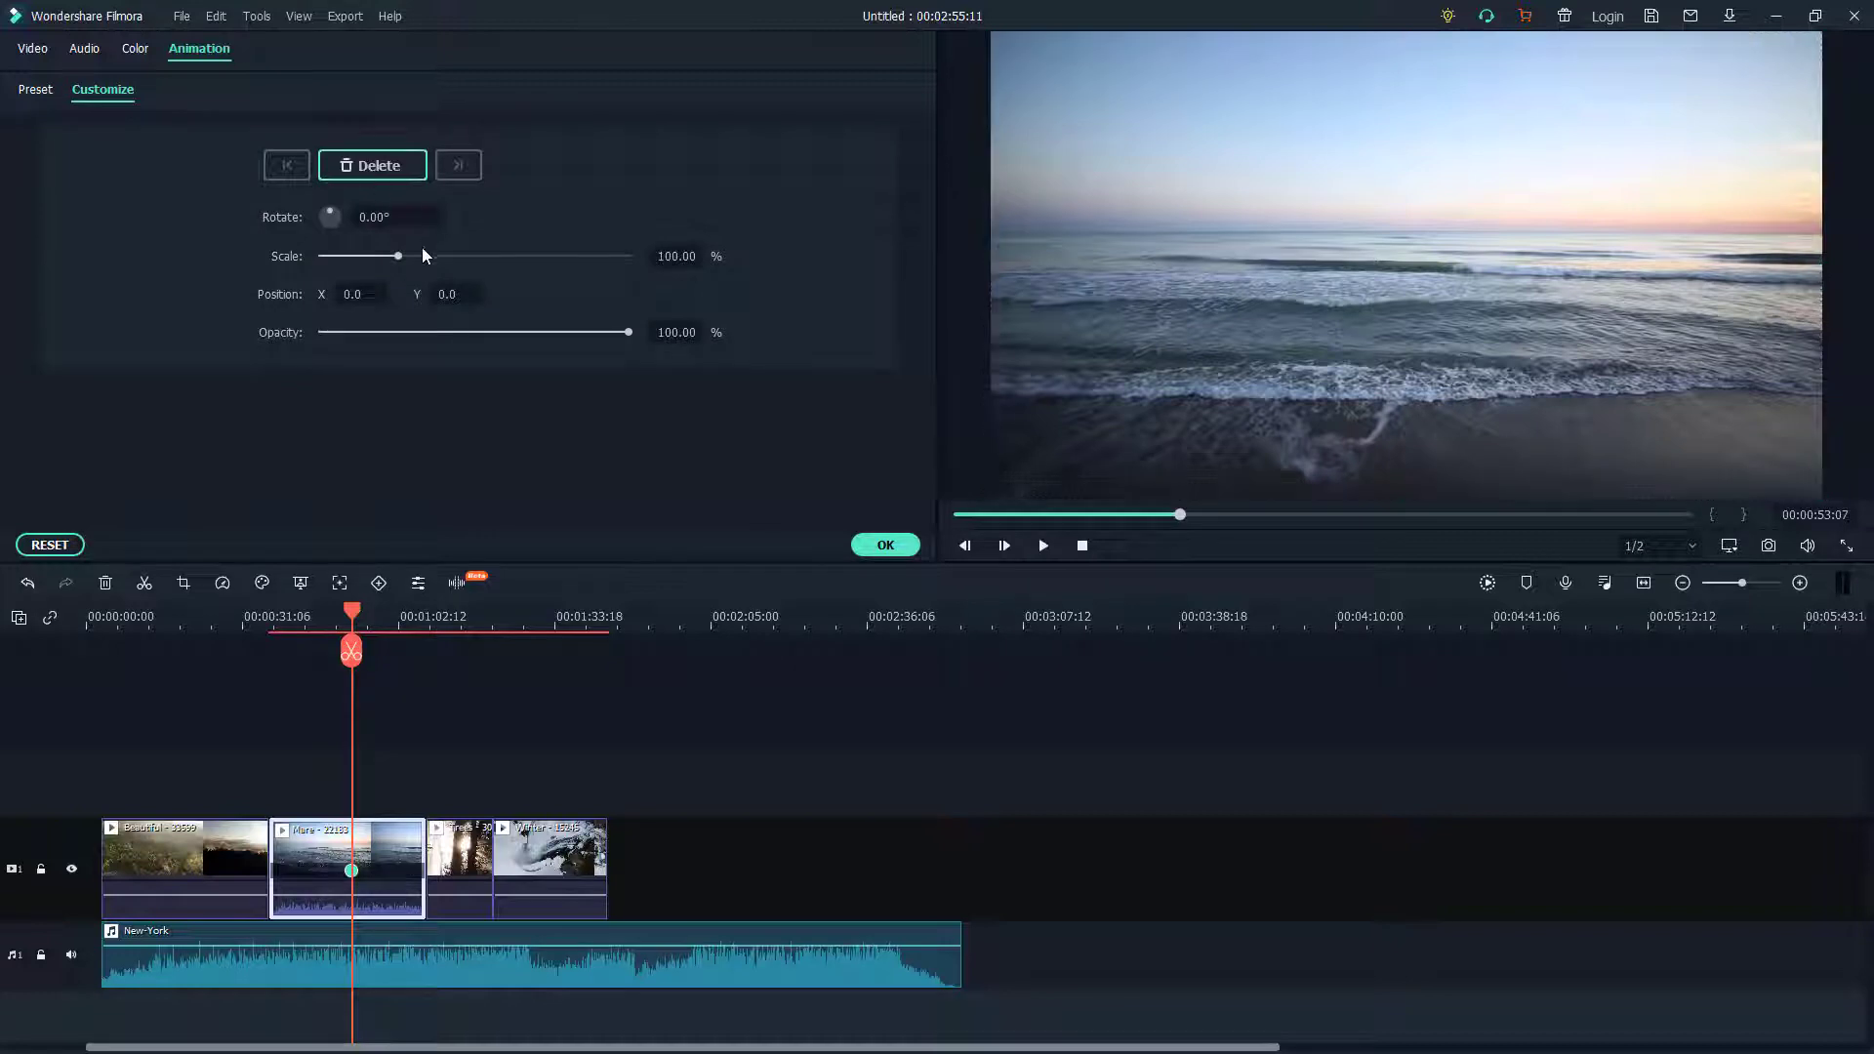
drag(400, 258, 478, 252)
click(395, 168)
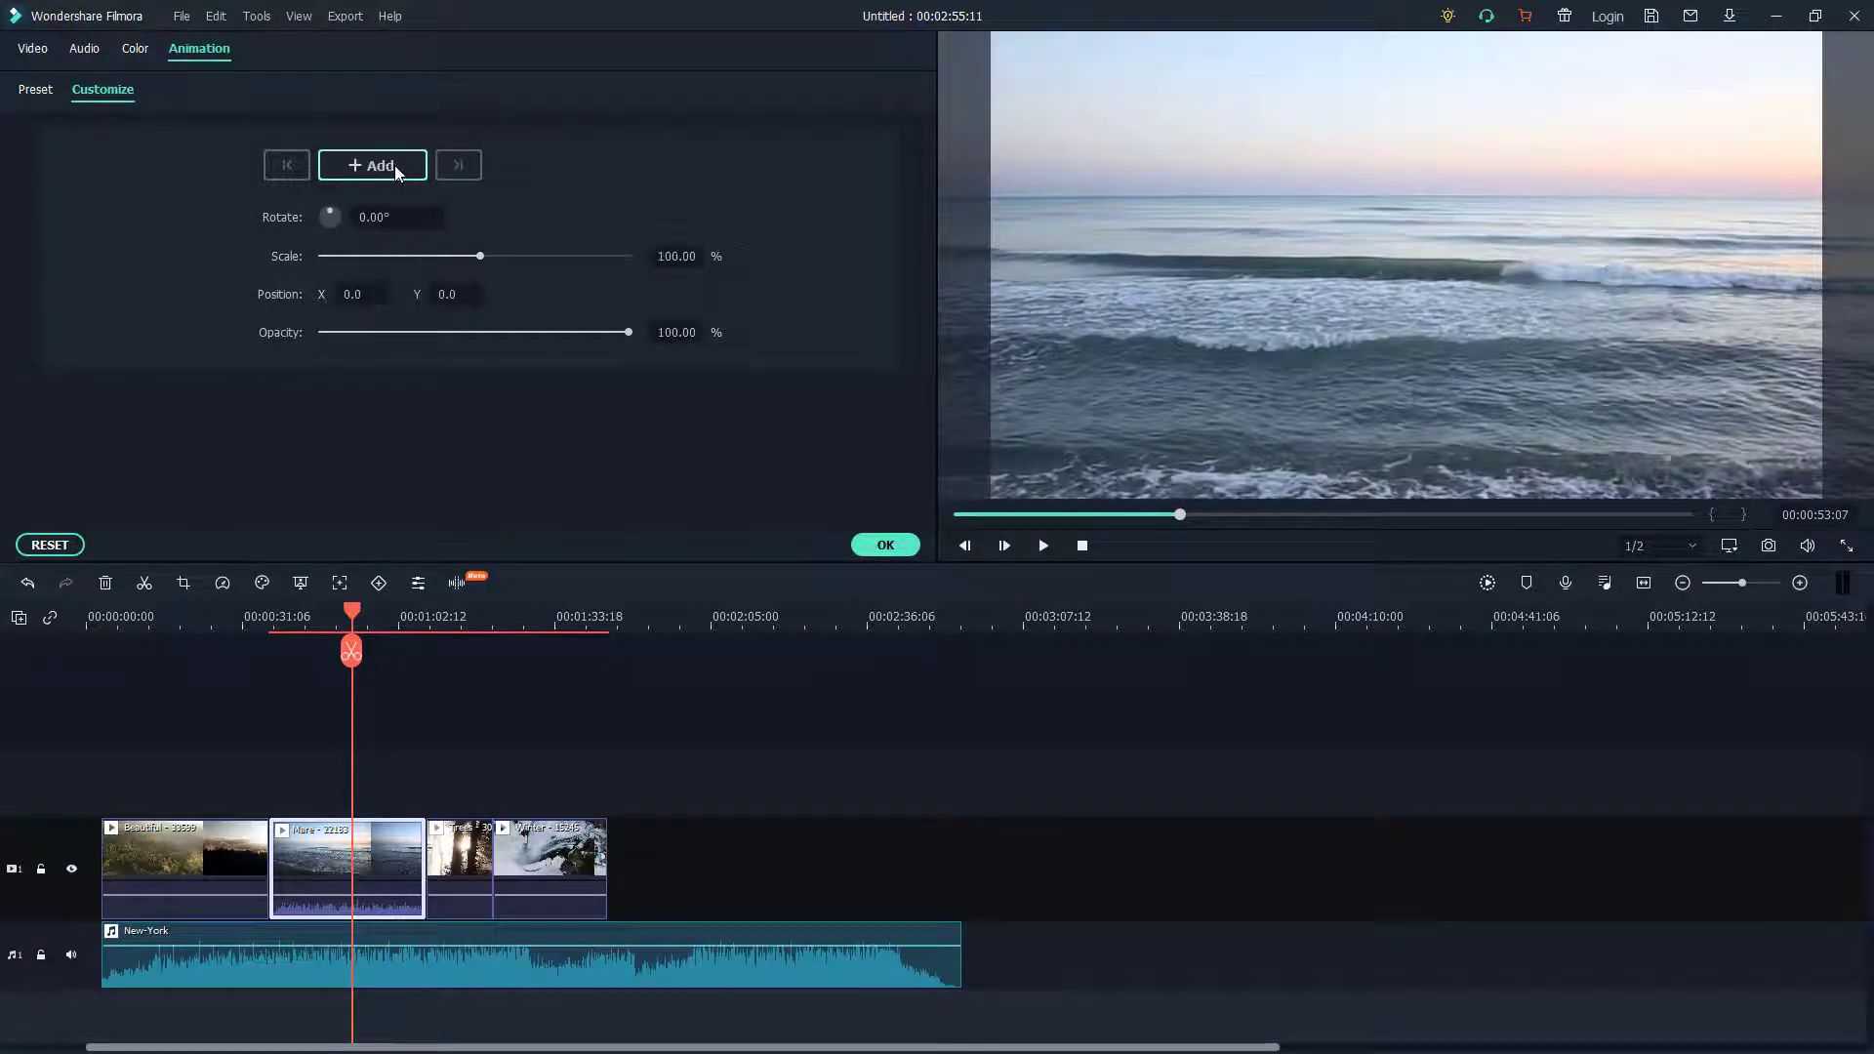
Add a keyframe to the Mare clip at 00:00:53:07 with 177.07% scale, and another at 00:00:59:09
click(391, 172)
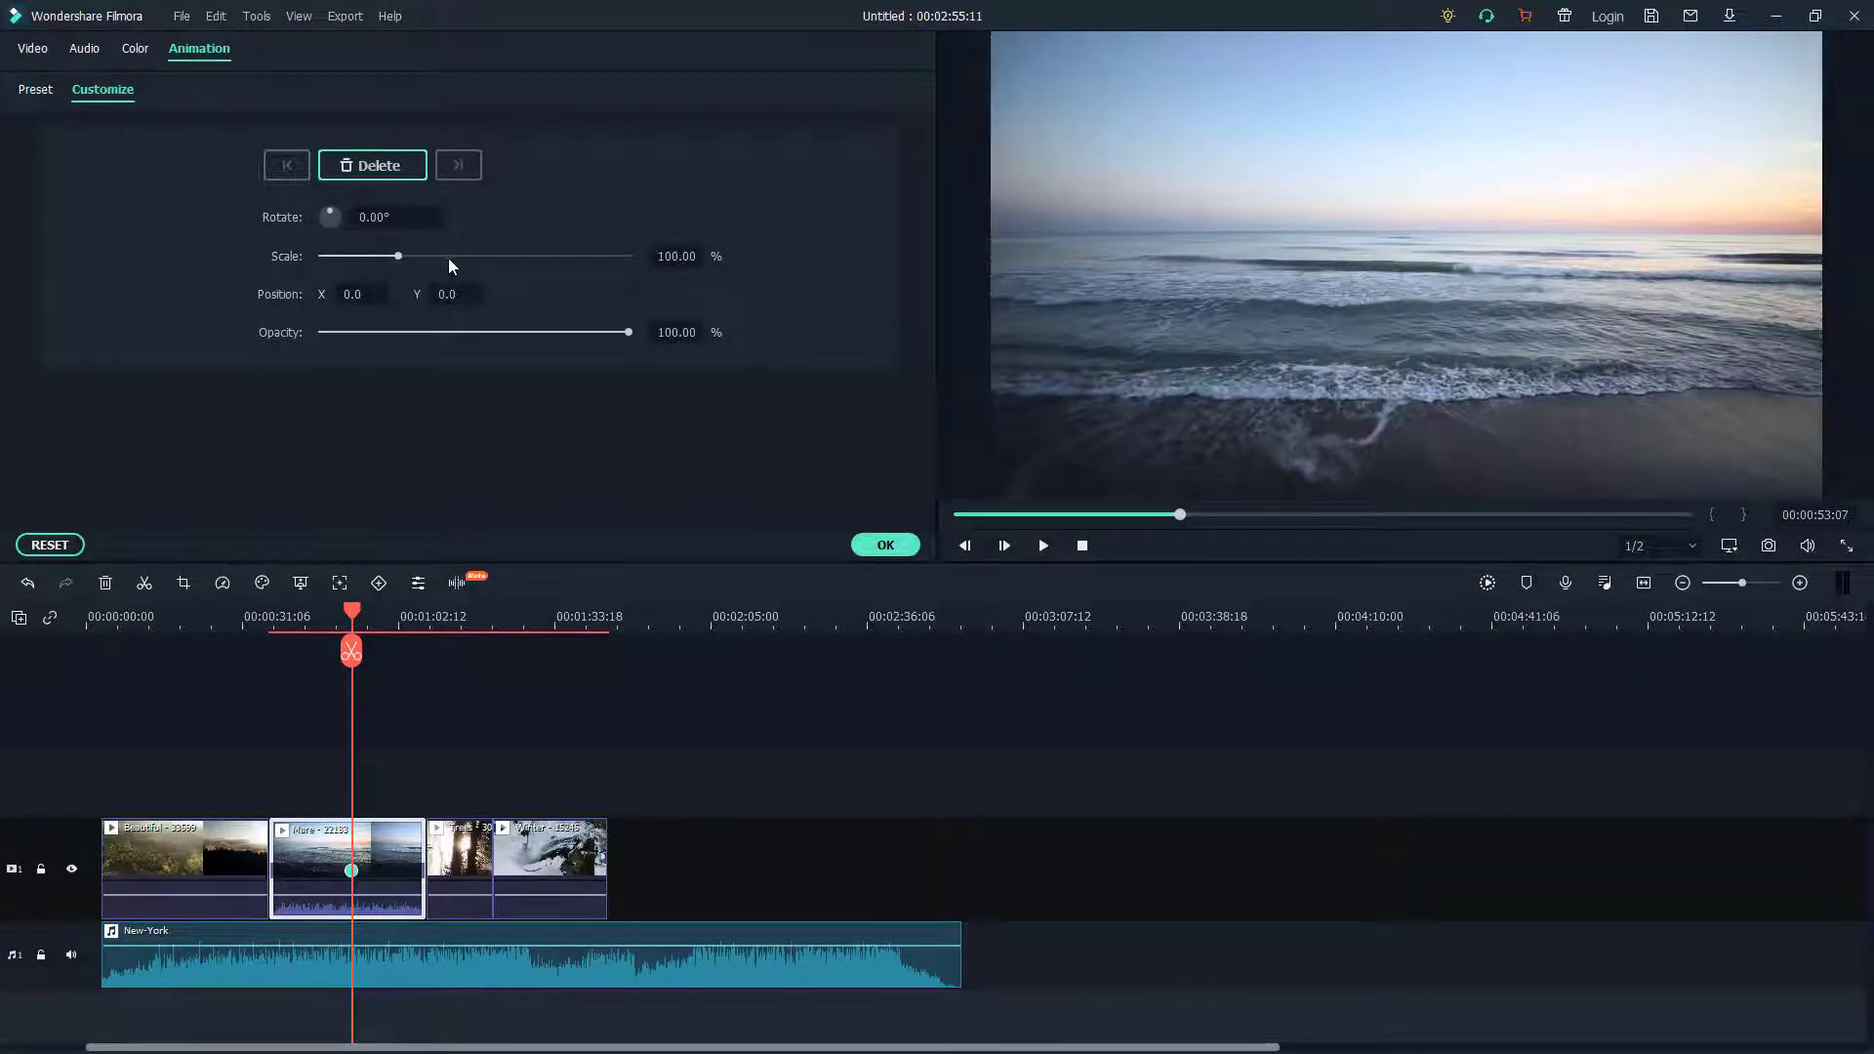
drag(400, 257, 458, 259)
drag(352, 615, 381, 618)
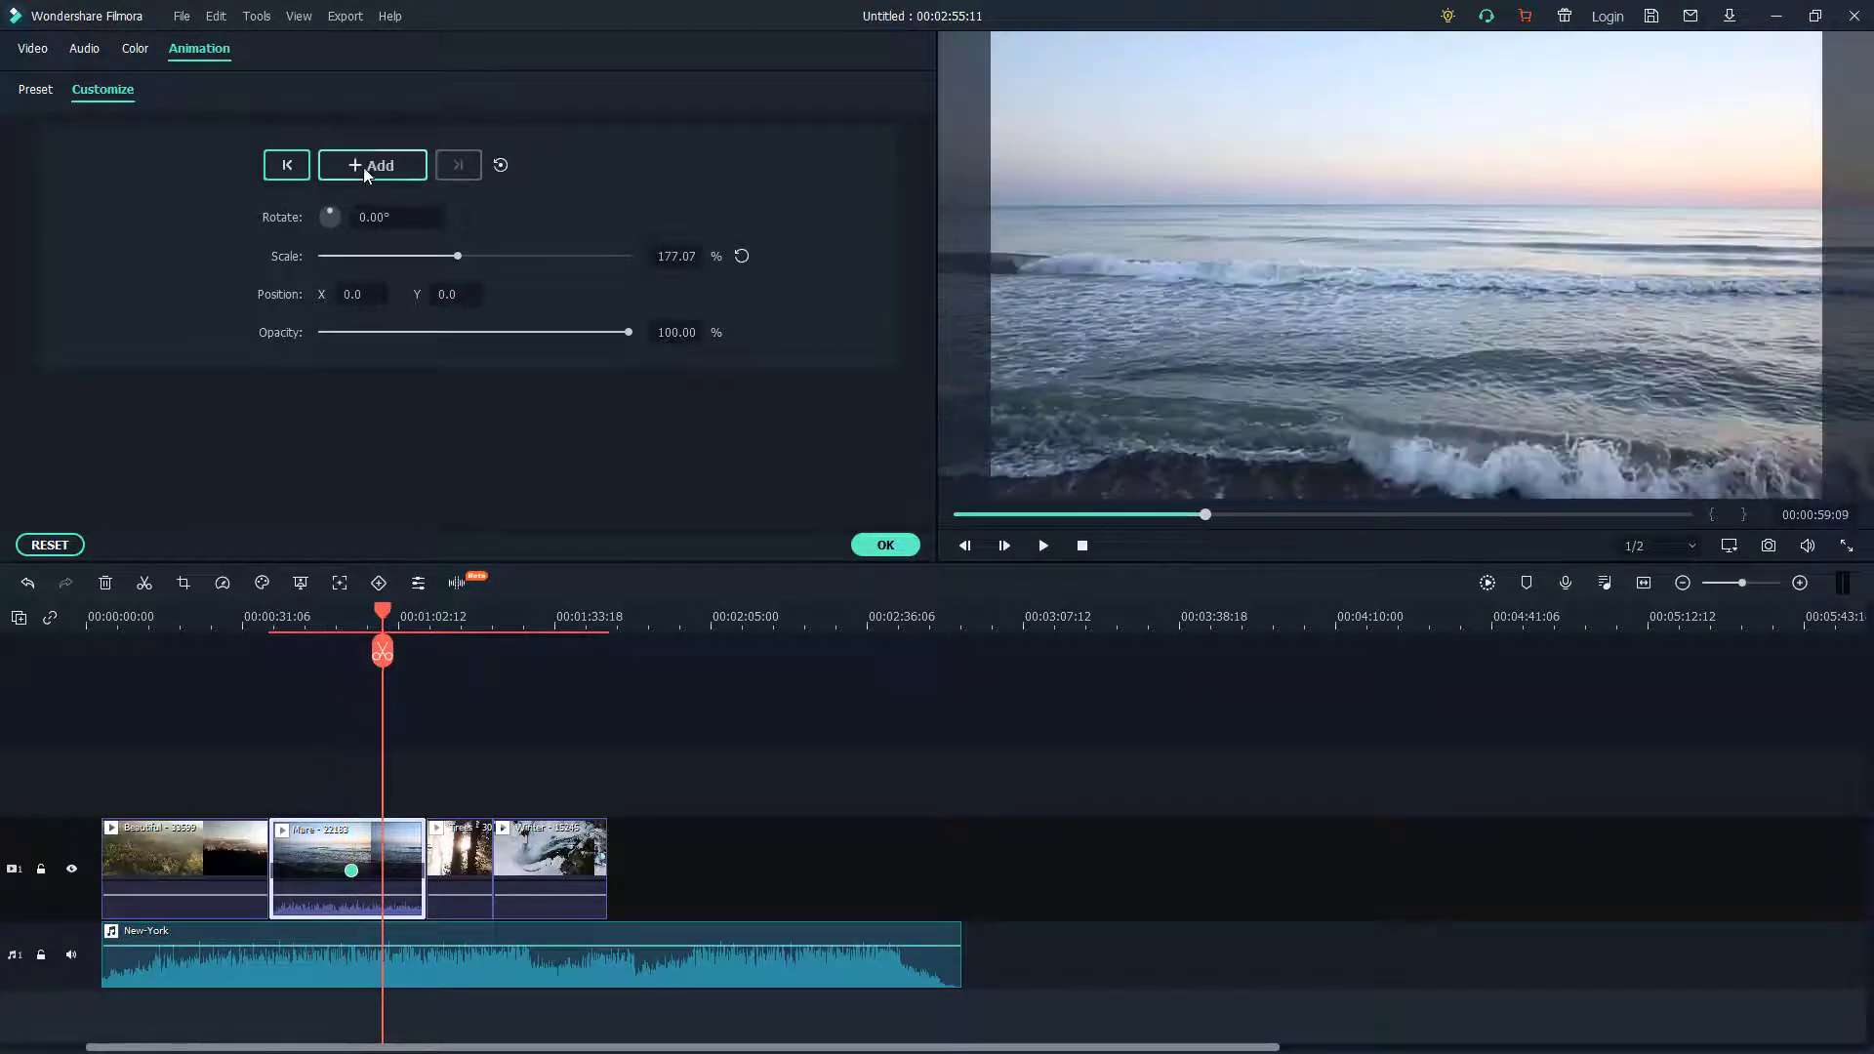
click(363, 167)
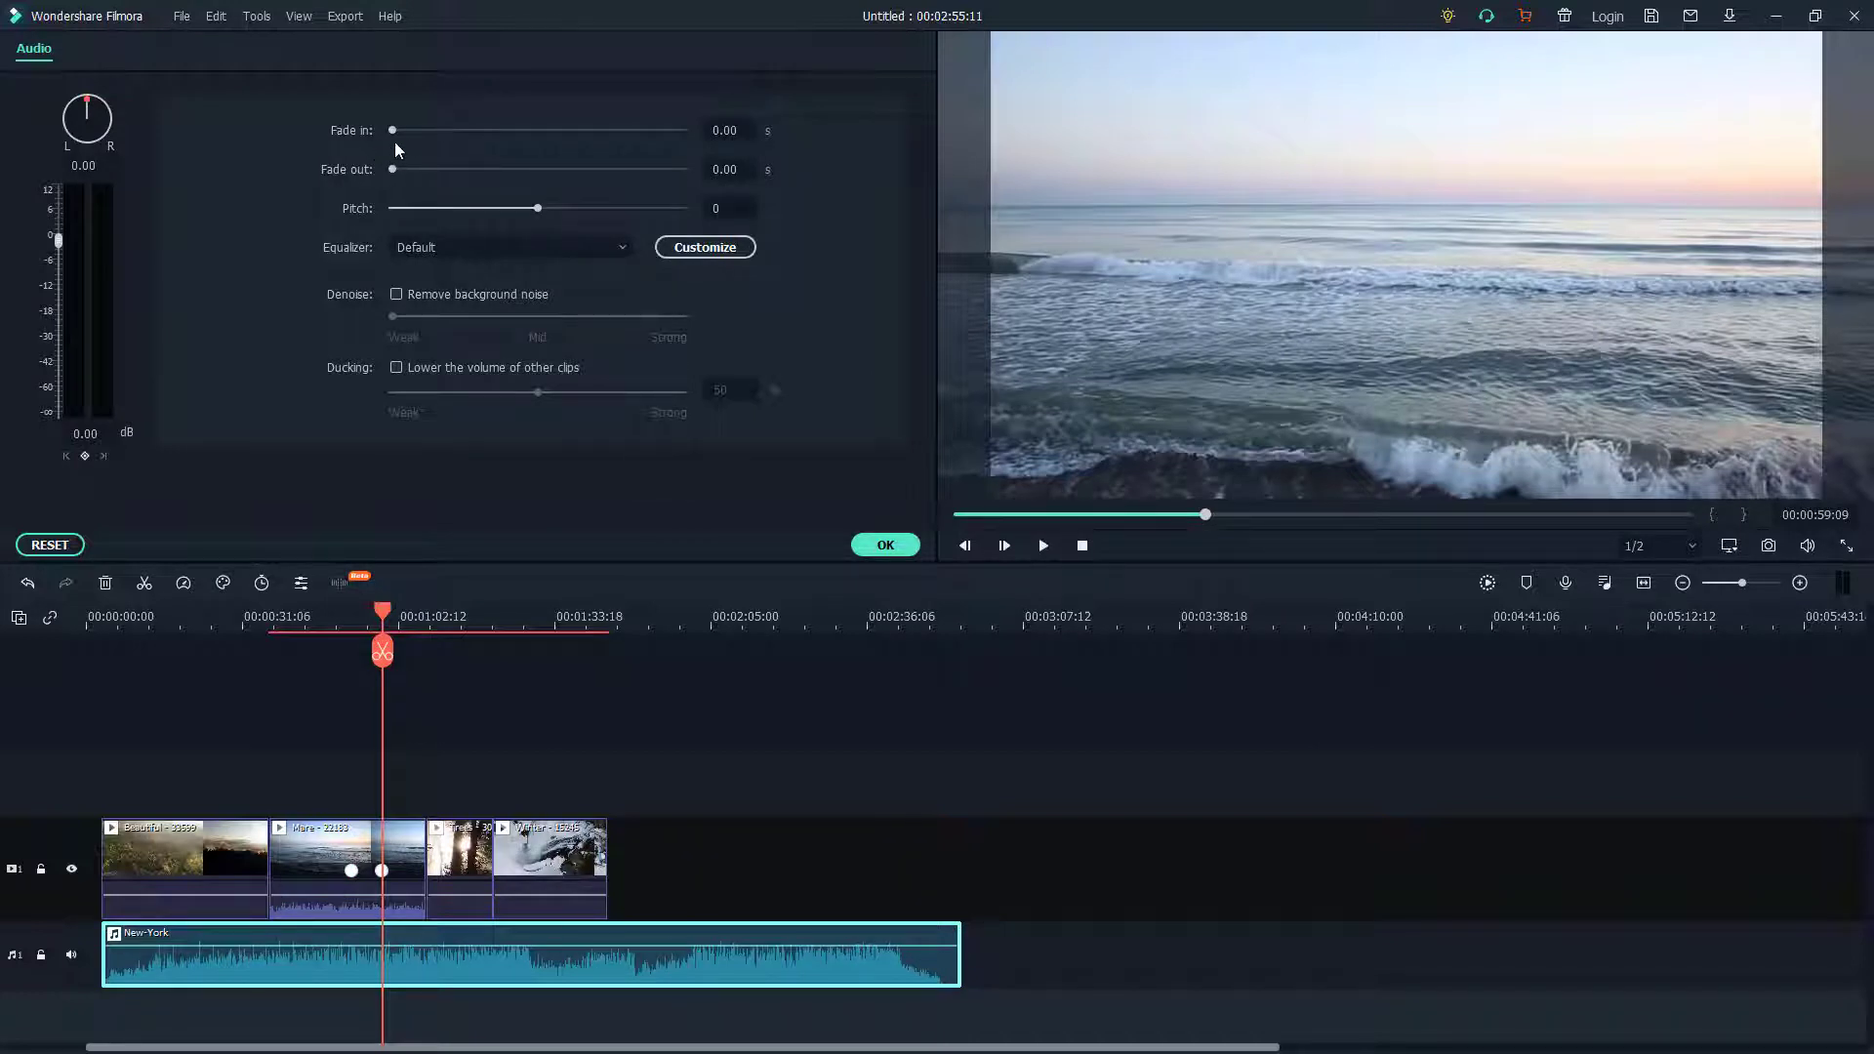
Increase the fade-in of the New-York audio clip
drag(394, 143, 451, 164)
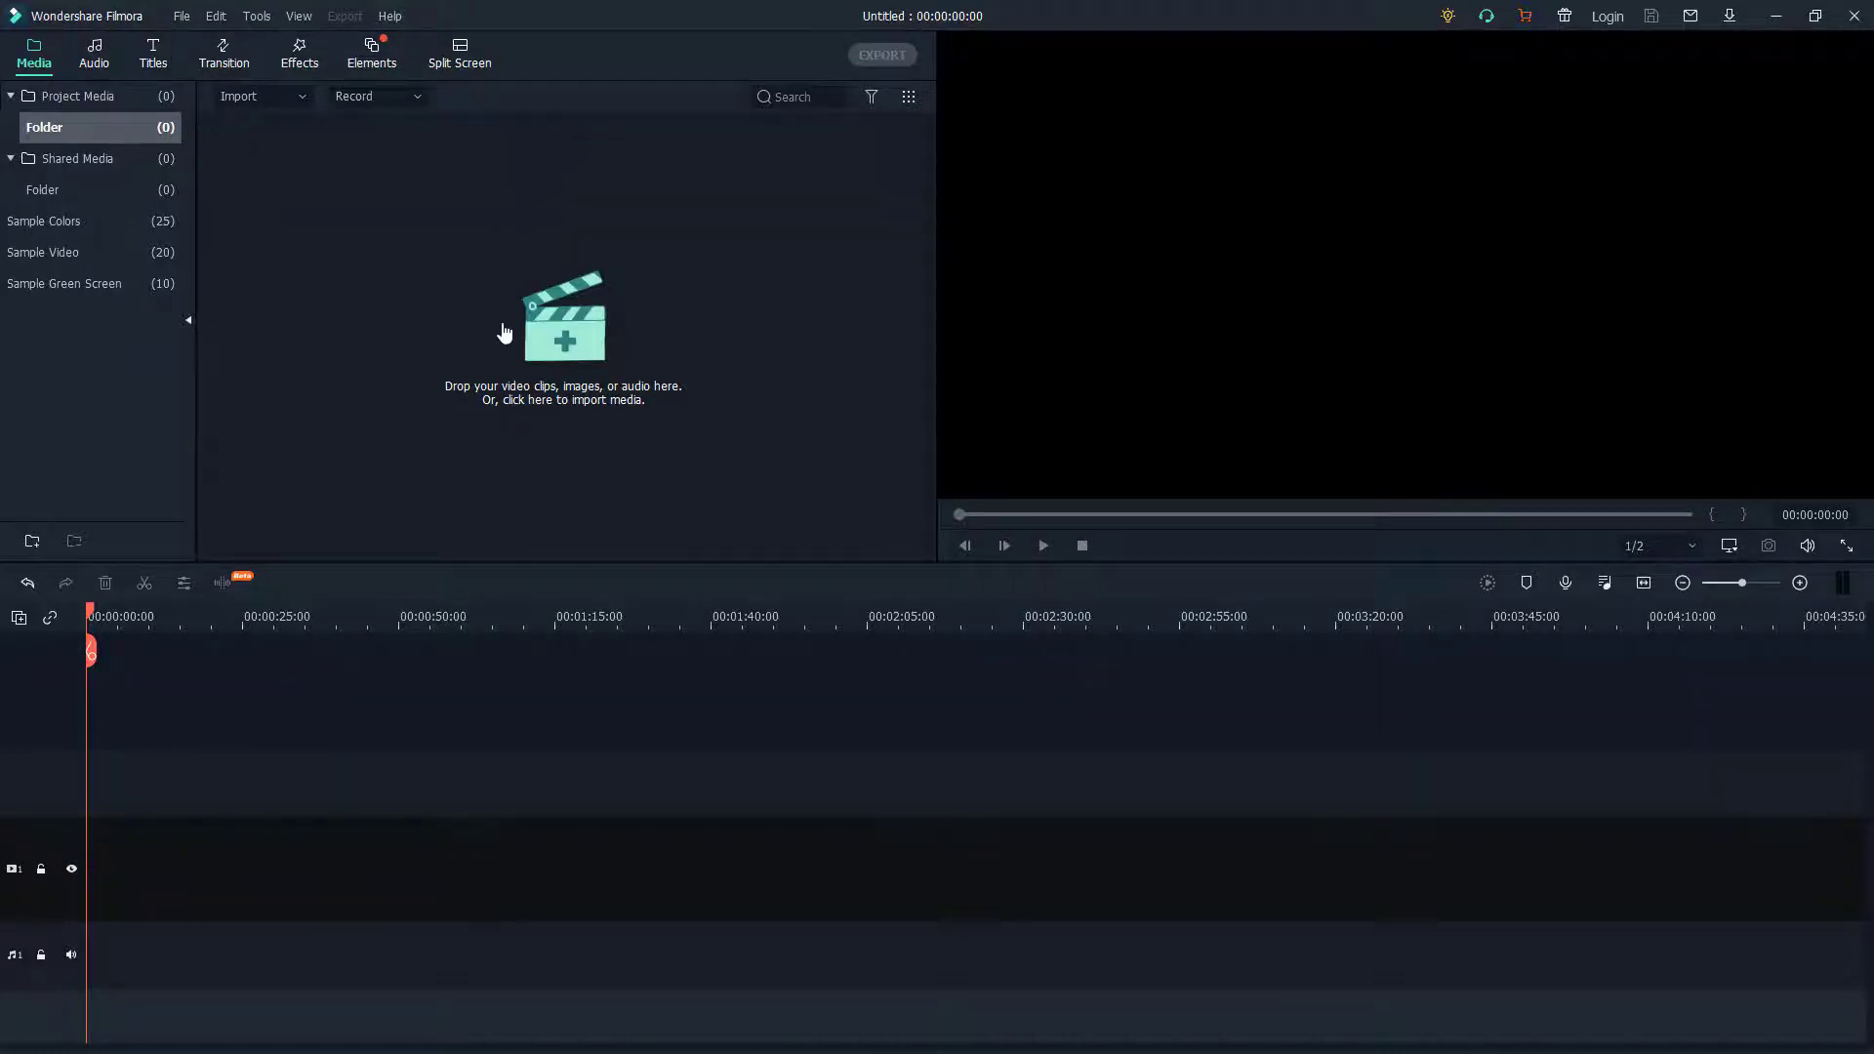
Import Beautiful - 33599.mp4, Mare - 22183.mp4 and Winter - 15245.mp4 from the video_samples folder into the empty project
click(573, 329)
click(368, 186)
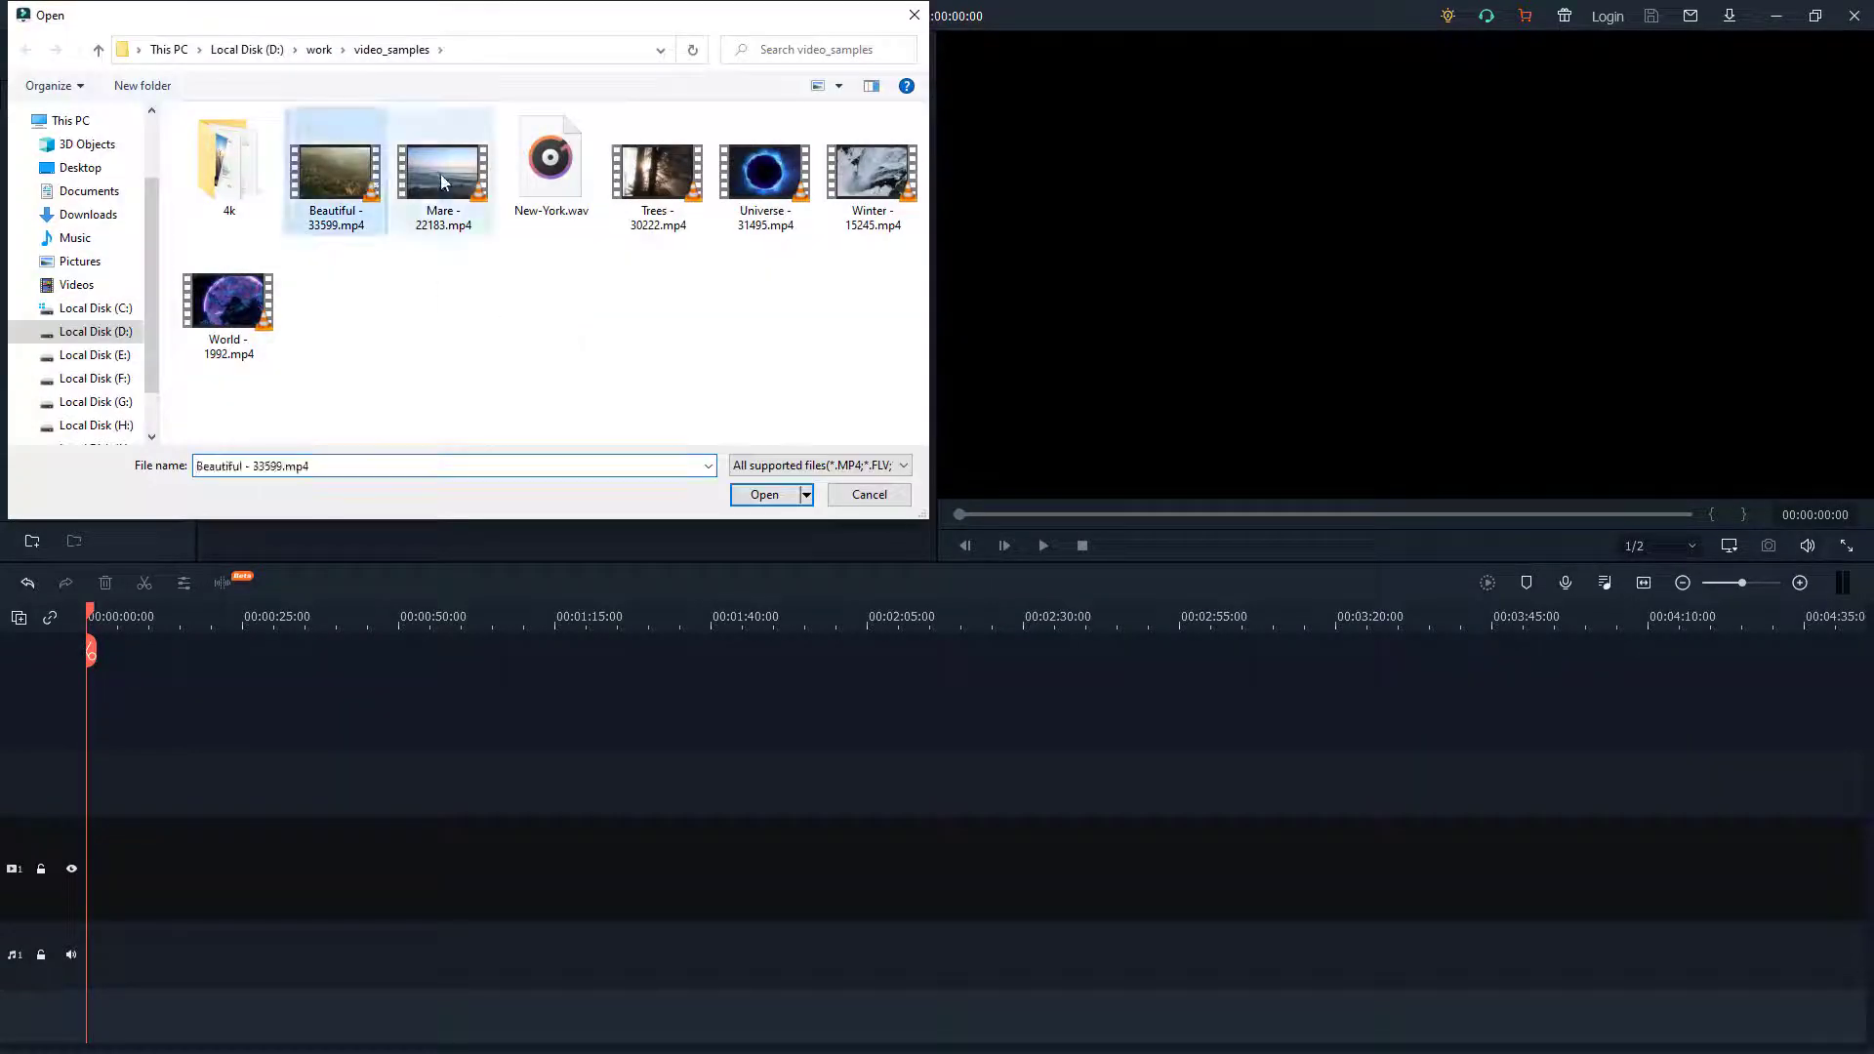
ctrl+click(443, 174)
ctrl+click(871, 173)
click(761, 502)
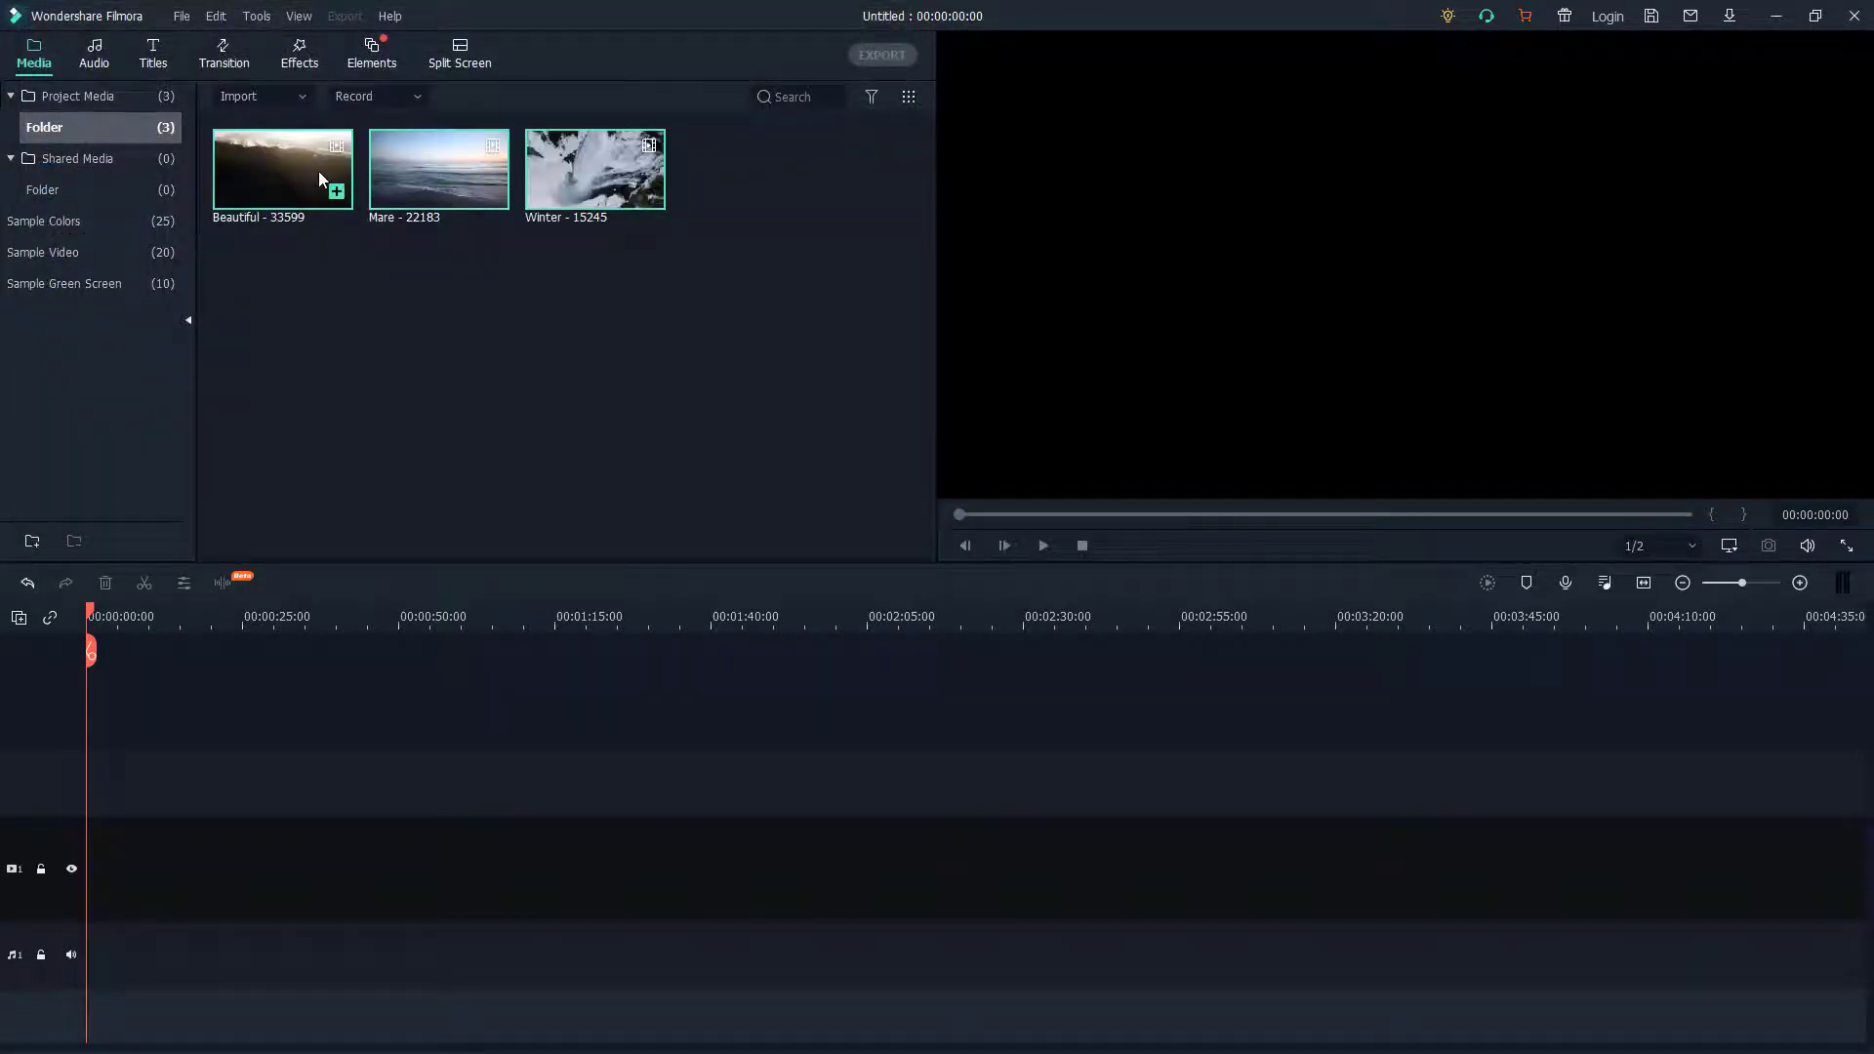
Place all three imported clips at the start of the first video track, matching the project to the media at 1920 x 1080 24fps
drag(270, 157, 87, 872)
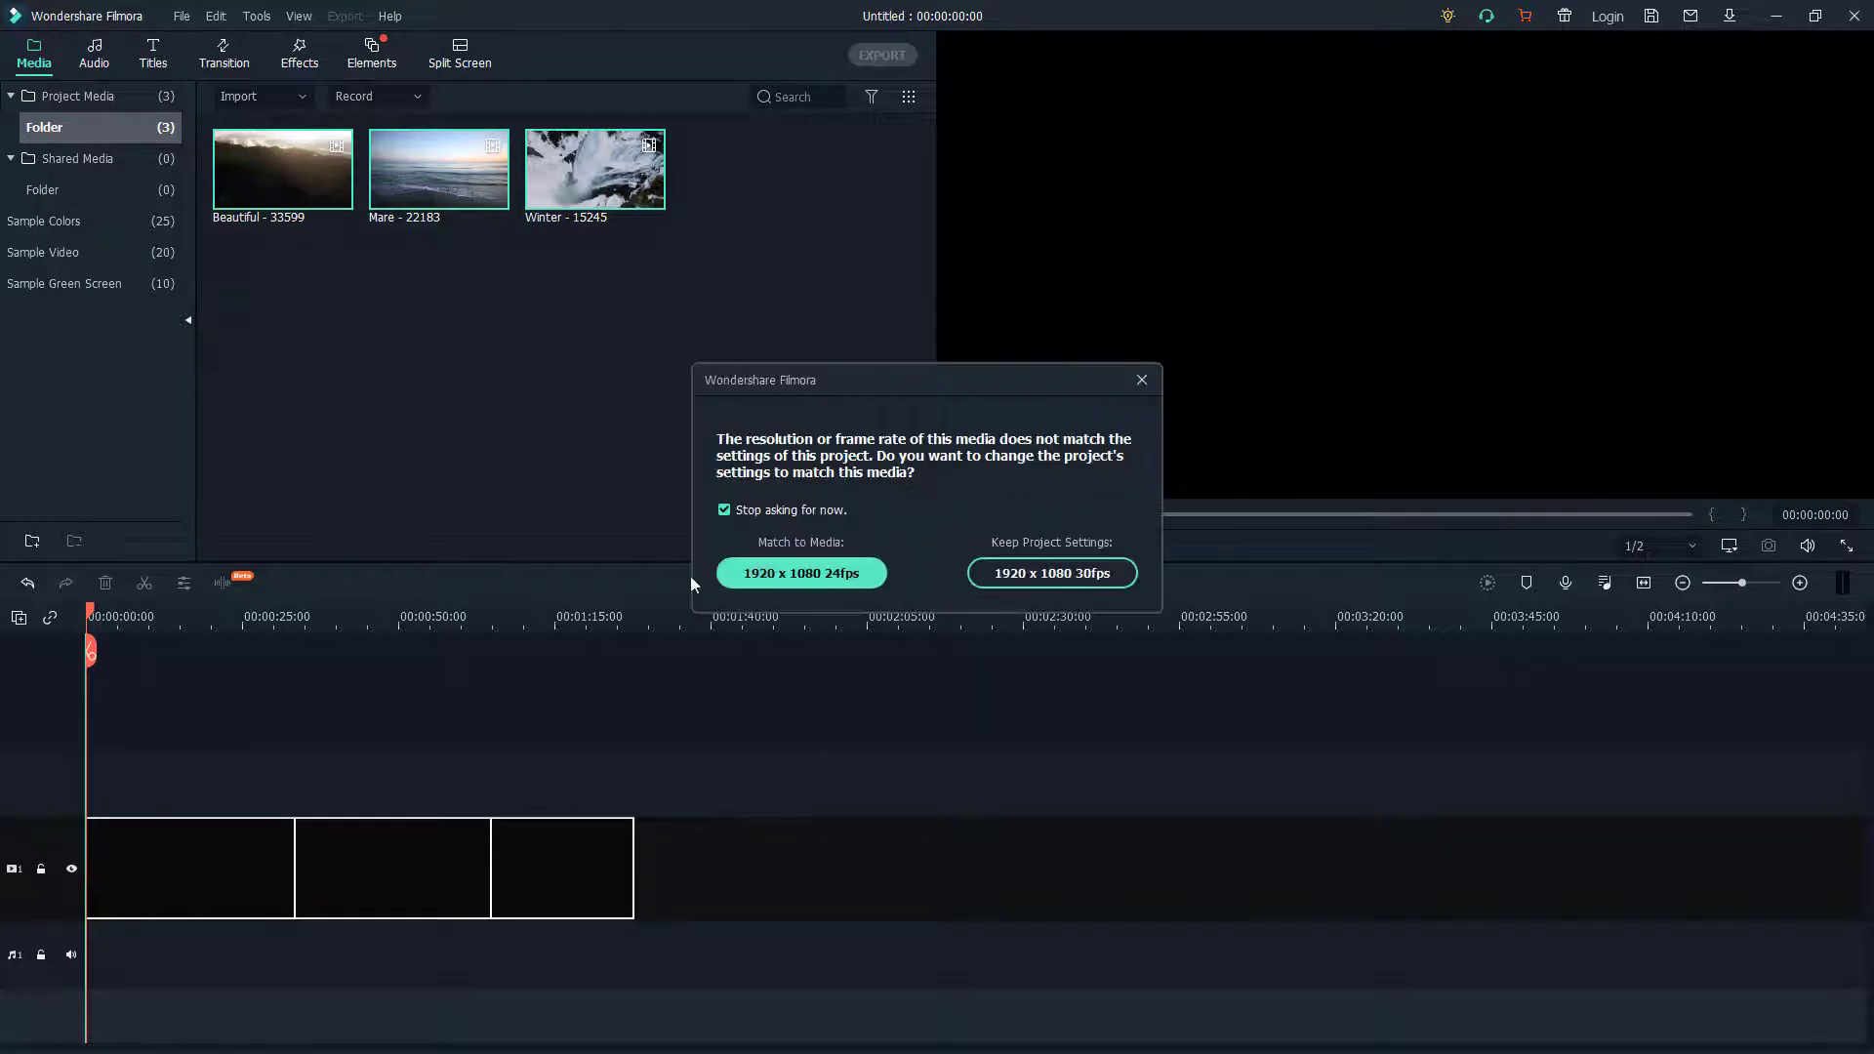
click(826, 572)
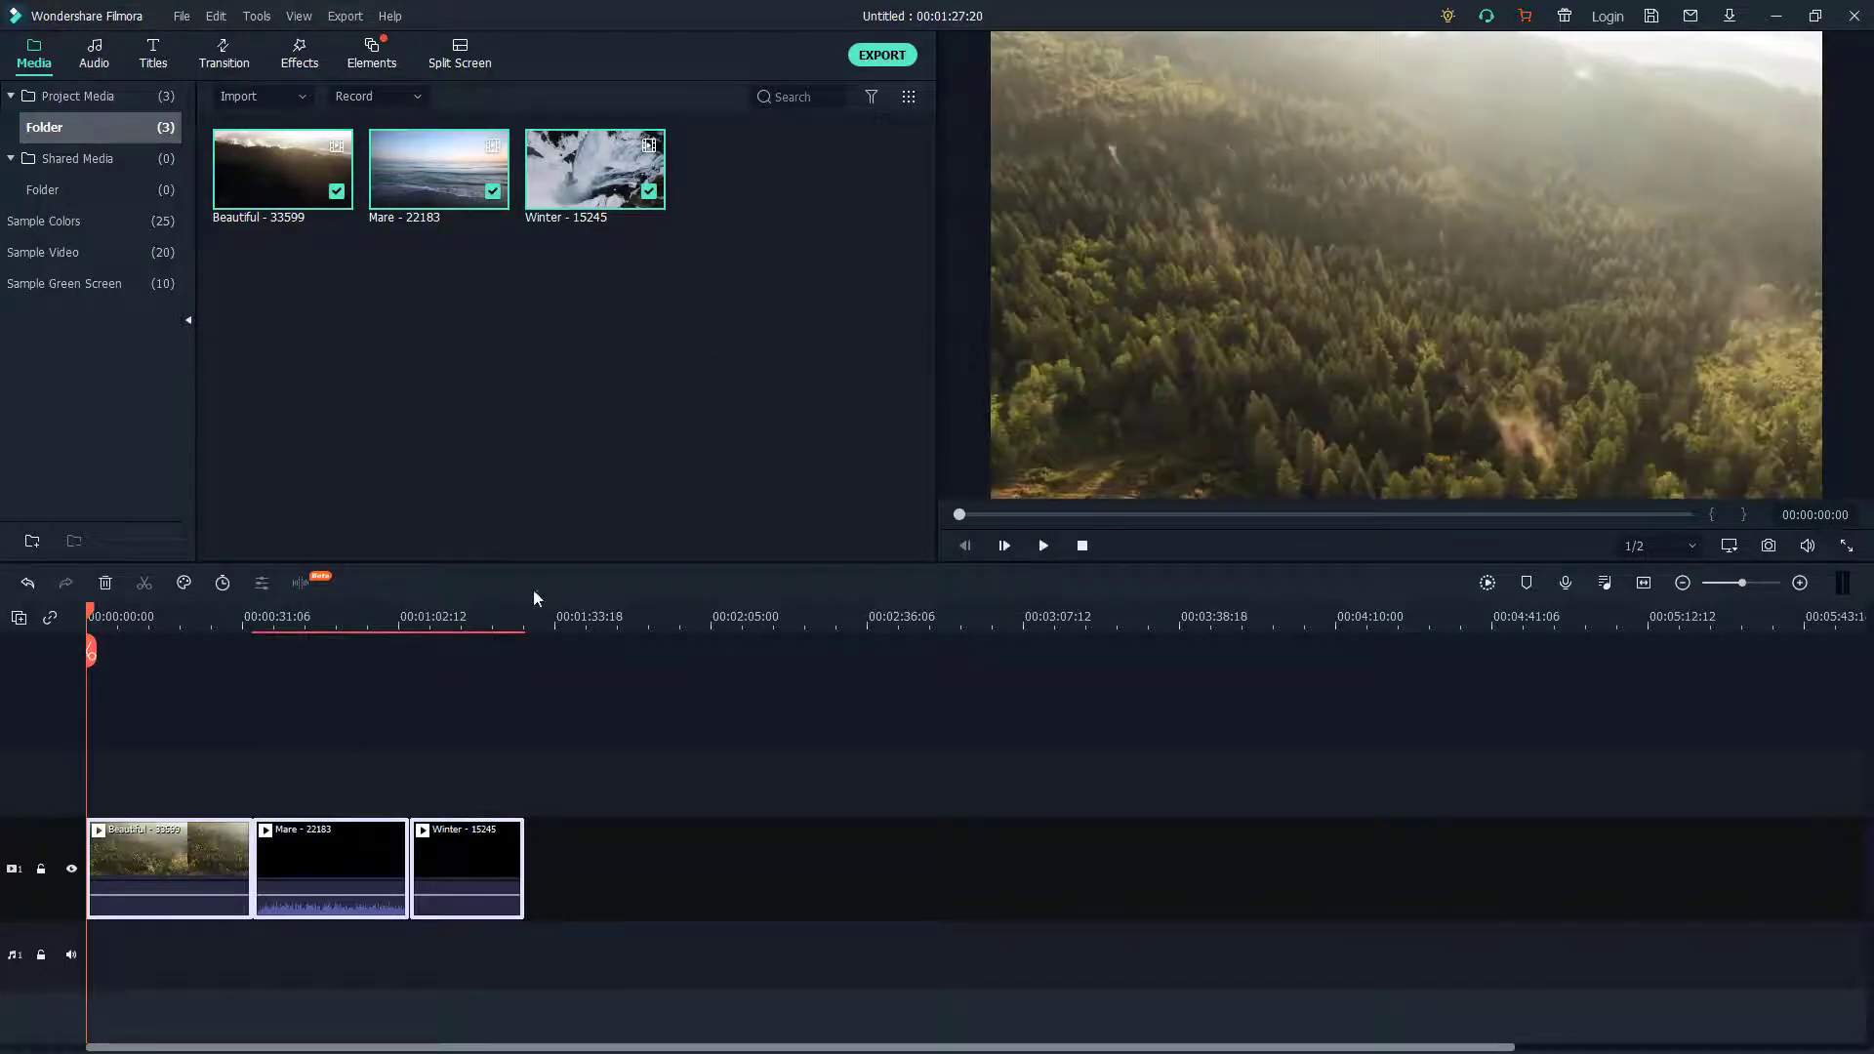
Add a Dissolve transition between the Beautiful and Mare clips, and apply the Arizona filter to Mare with the playhead at 00:00:49:19
click(224, 54)
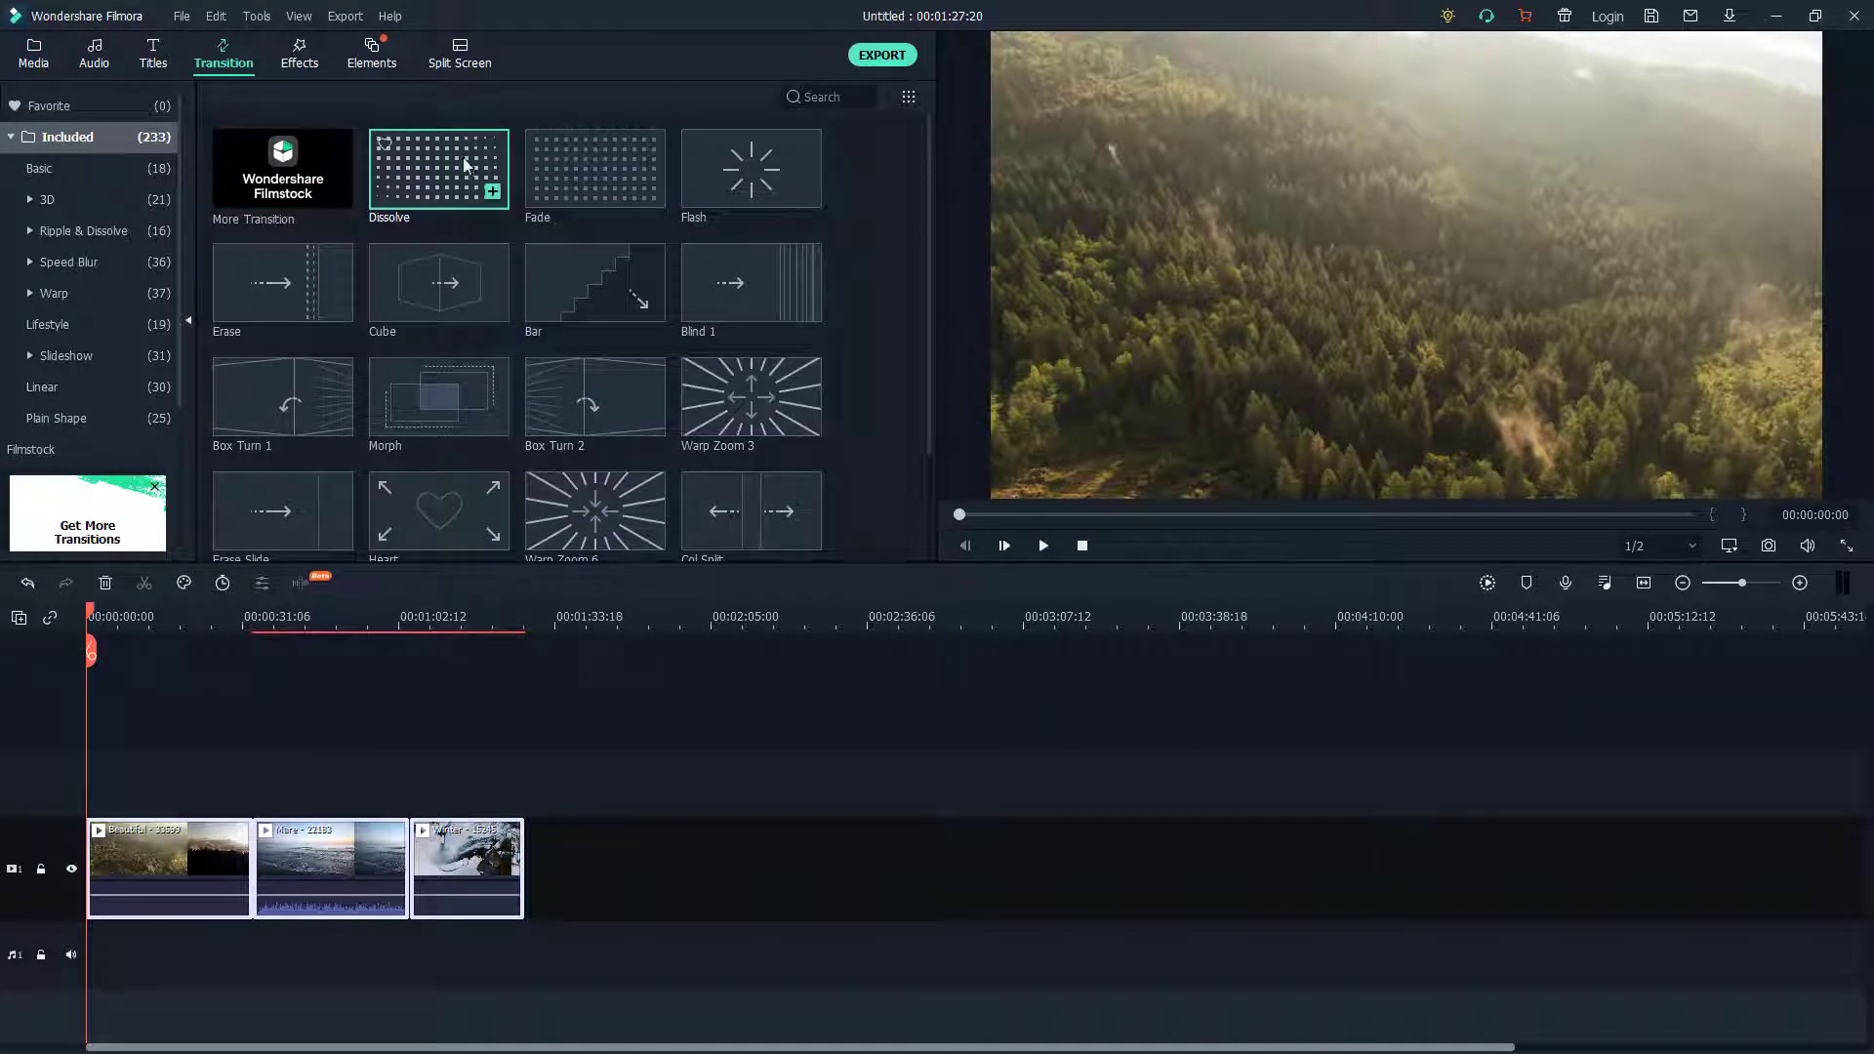
mouse_move(465, 165)
mouse_down()
mouse_move(457, 392)
mouse_move(253, 871)
mouse_up()
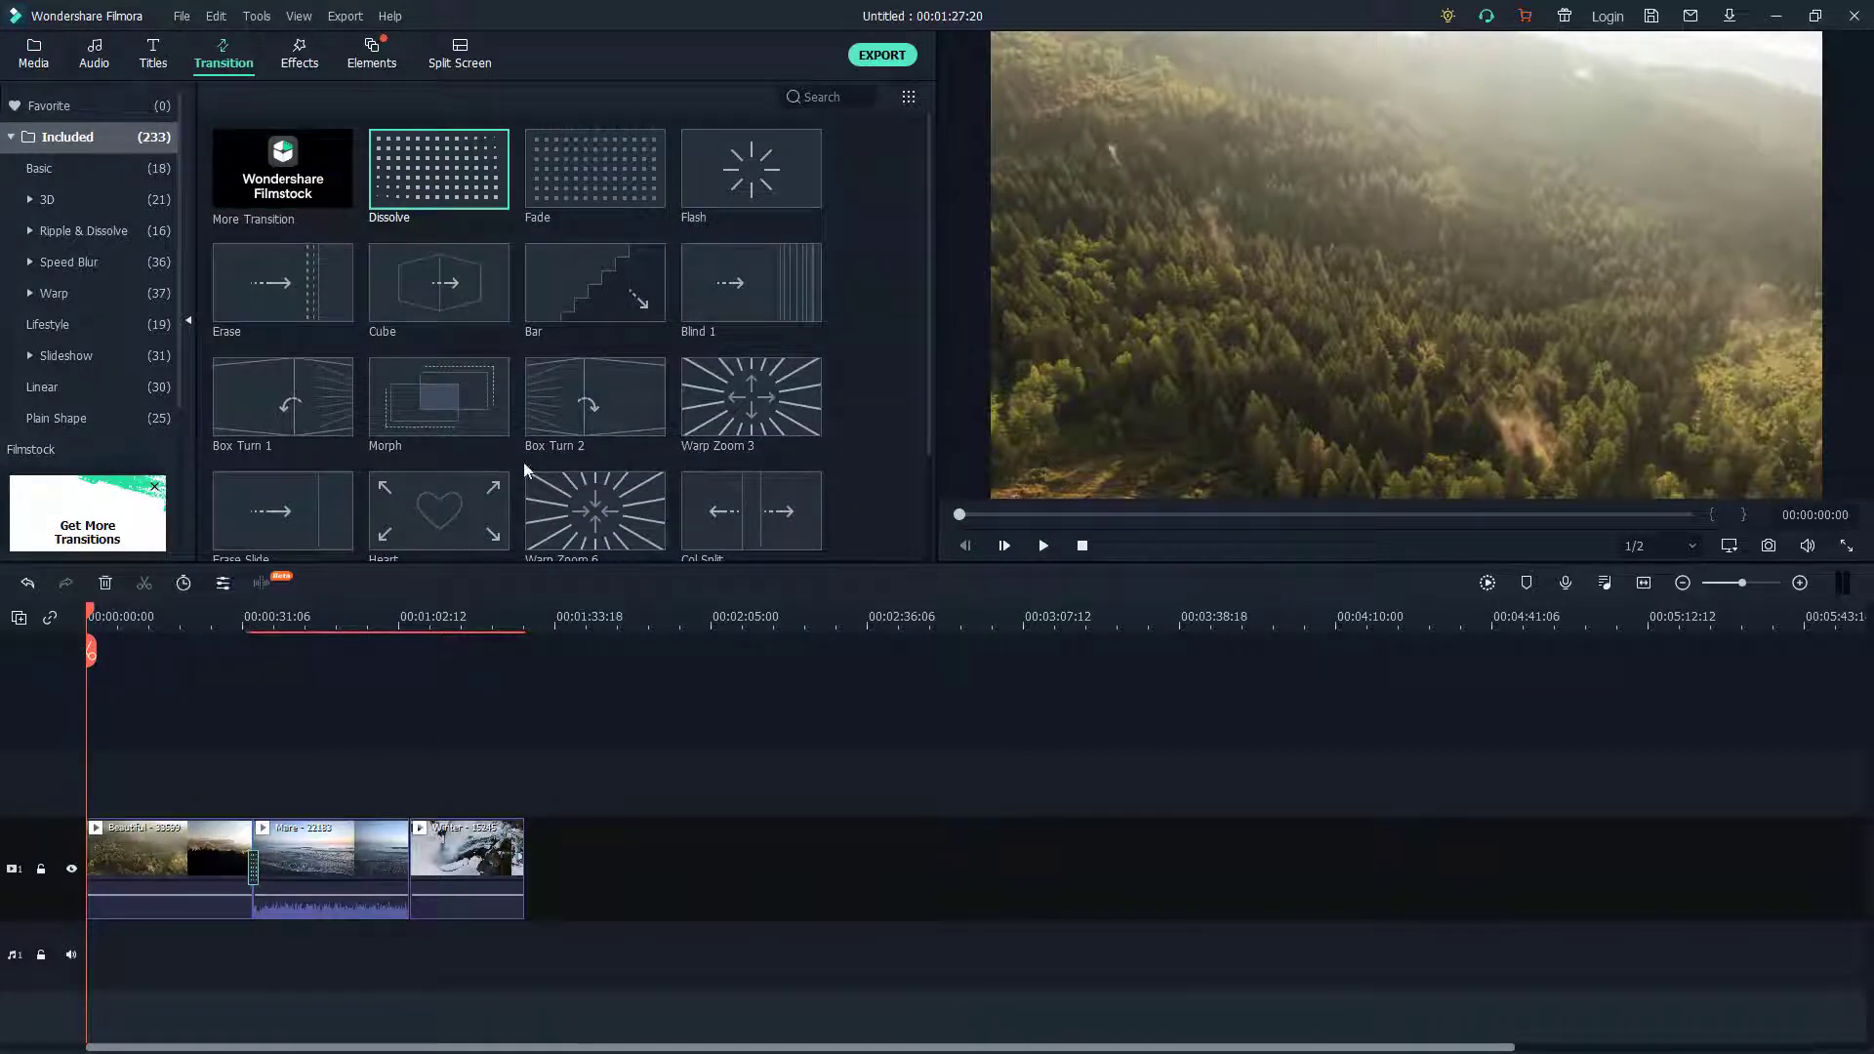
click(283, 56)
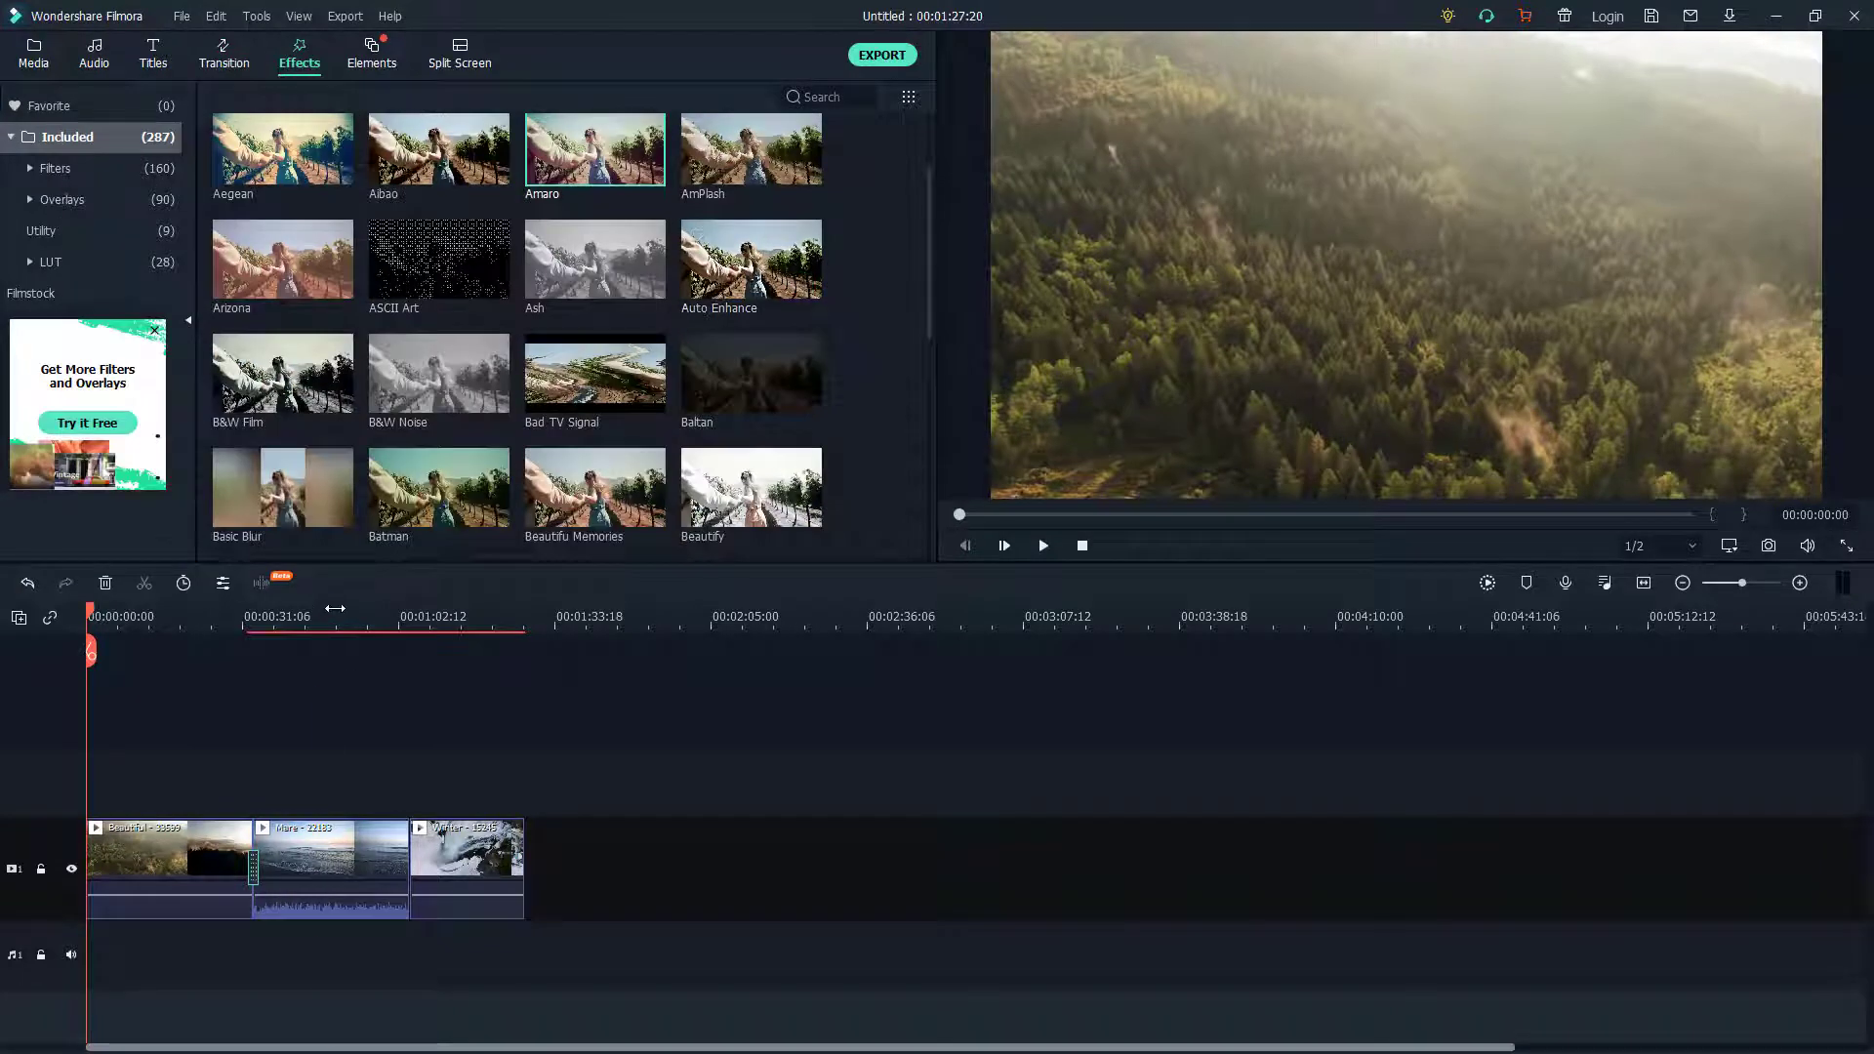
click(334, 614)
drag(264, 303, 327, 845)
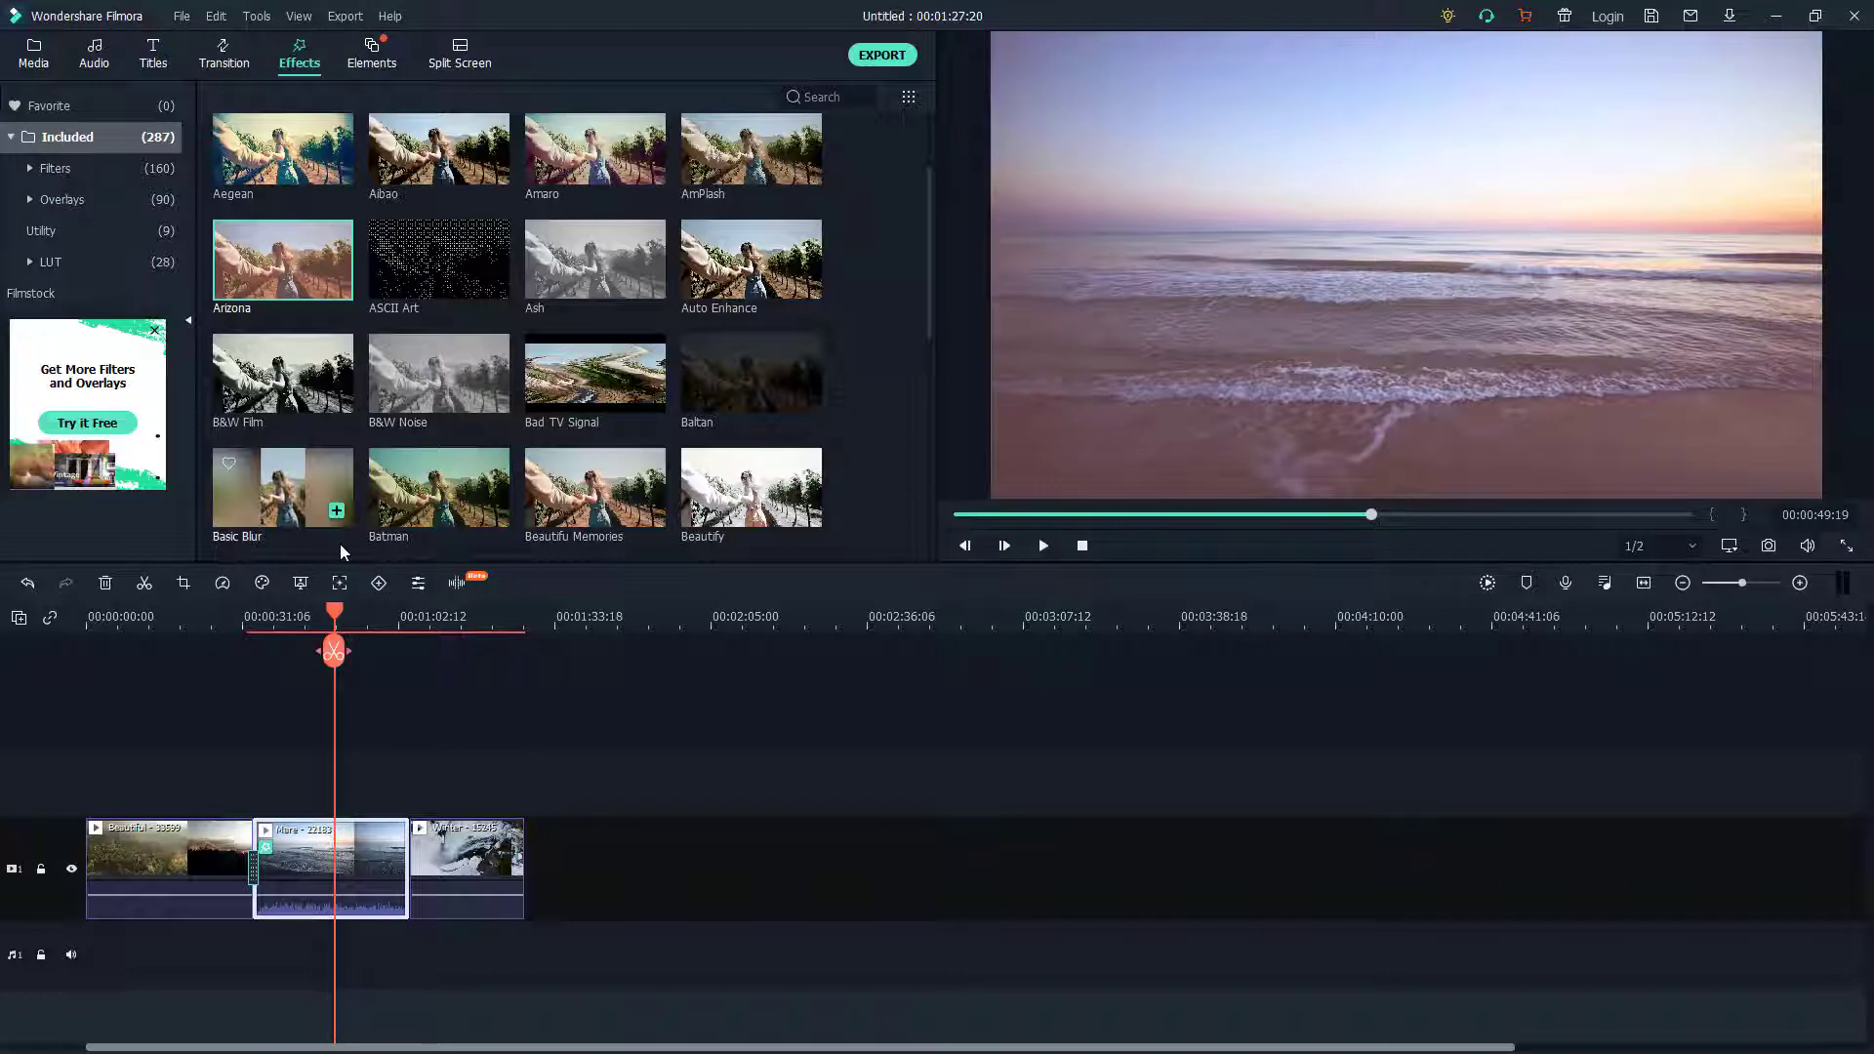
Place the Title 6 template on the second video track above the Mare clip, spanning the playhead
click(164, 53)
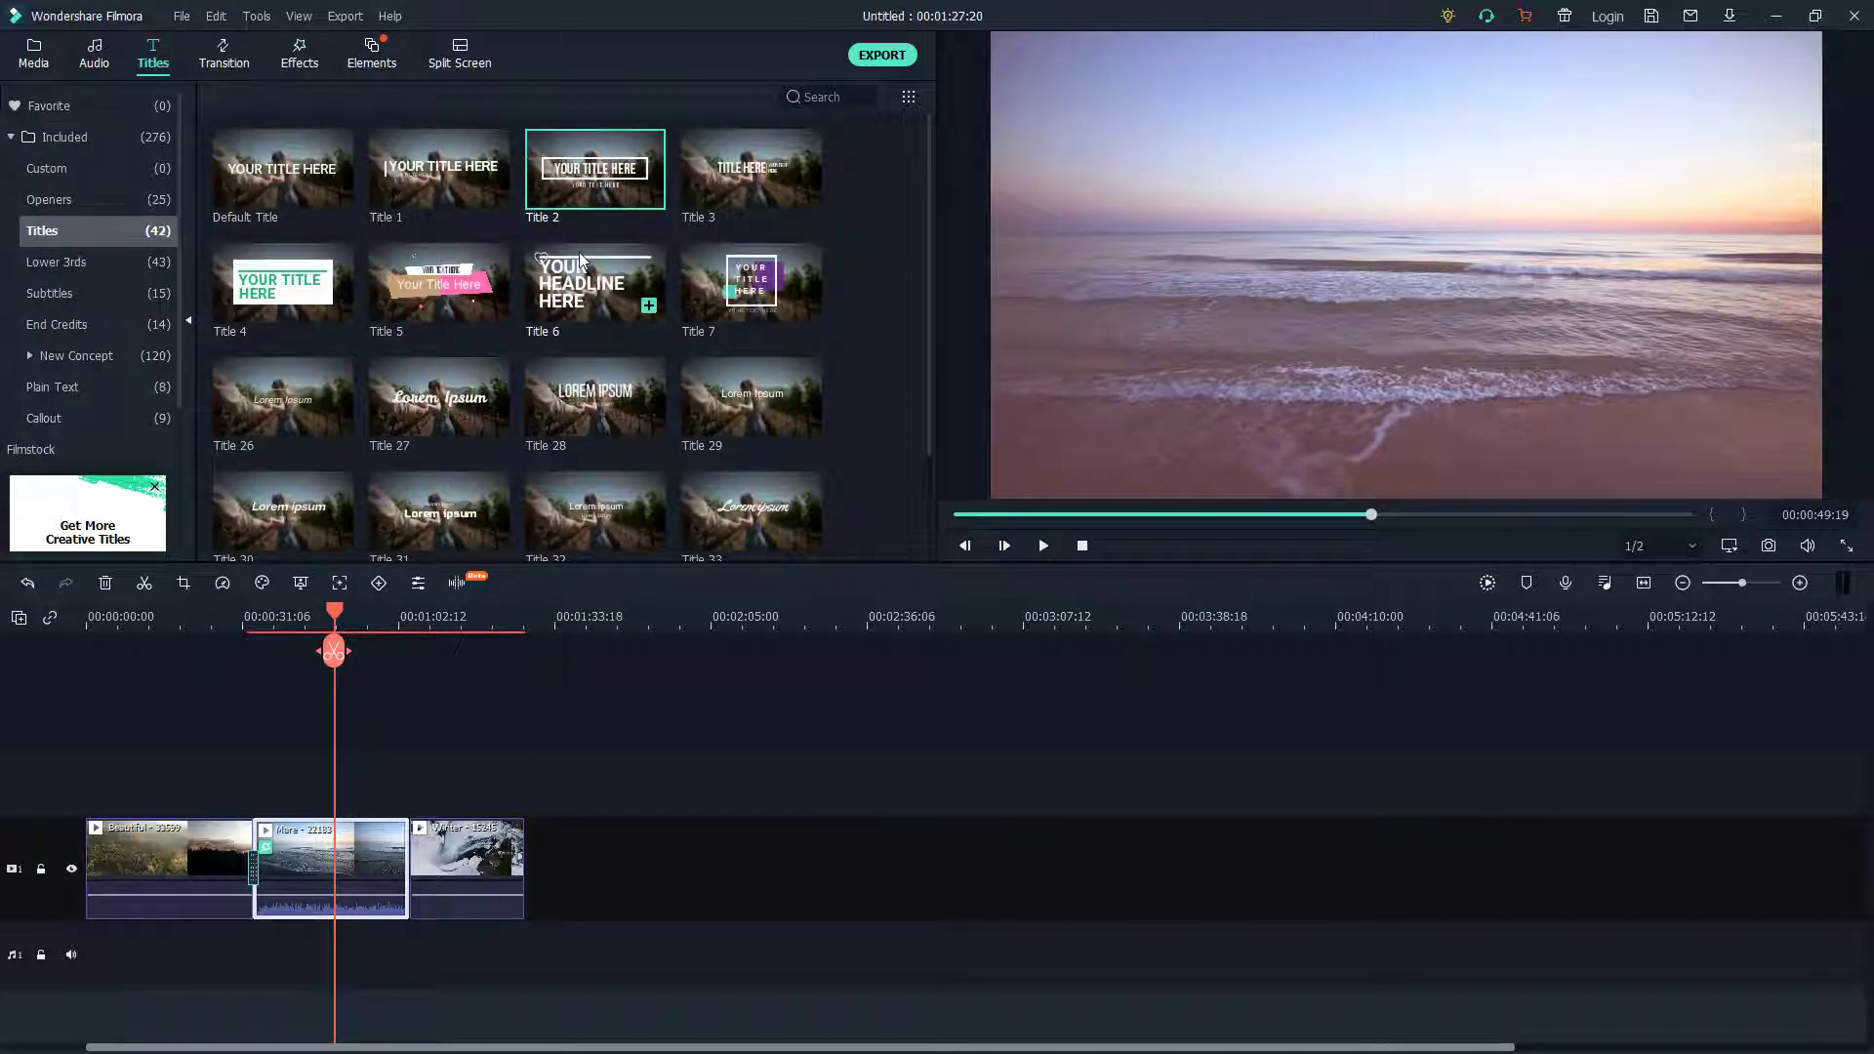
drag(578, 252, 392, 786)
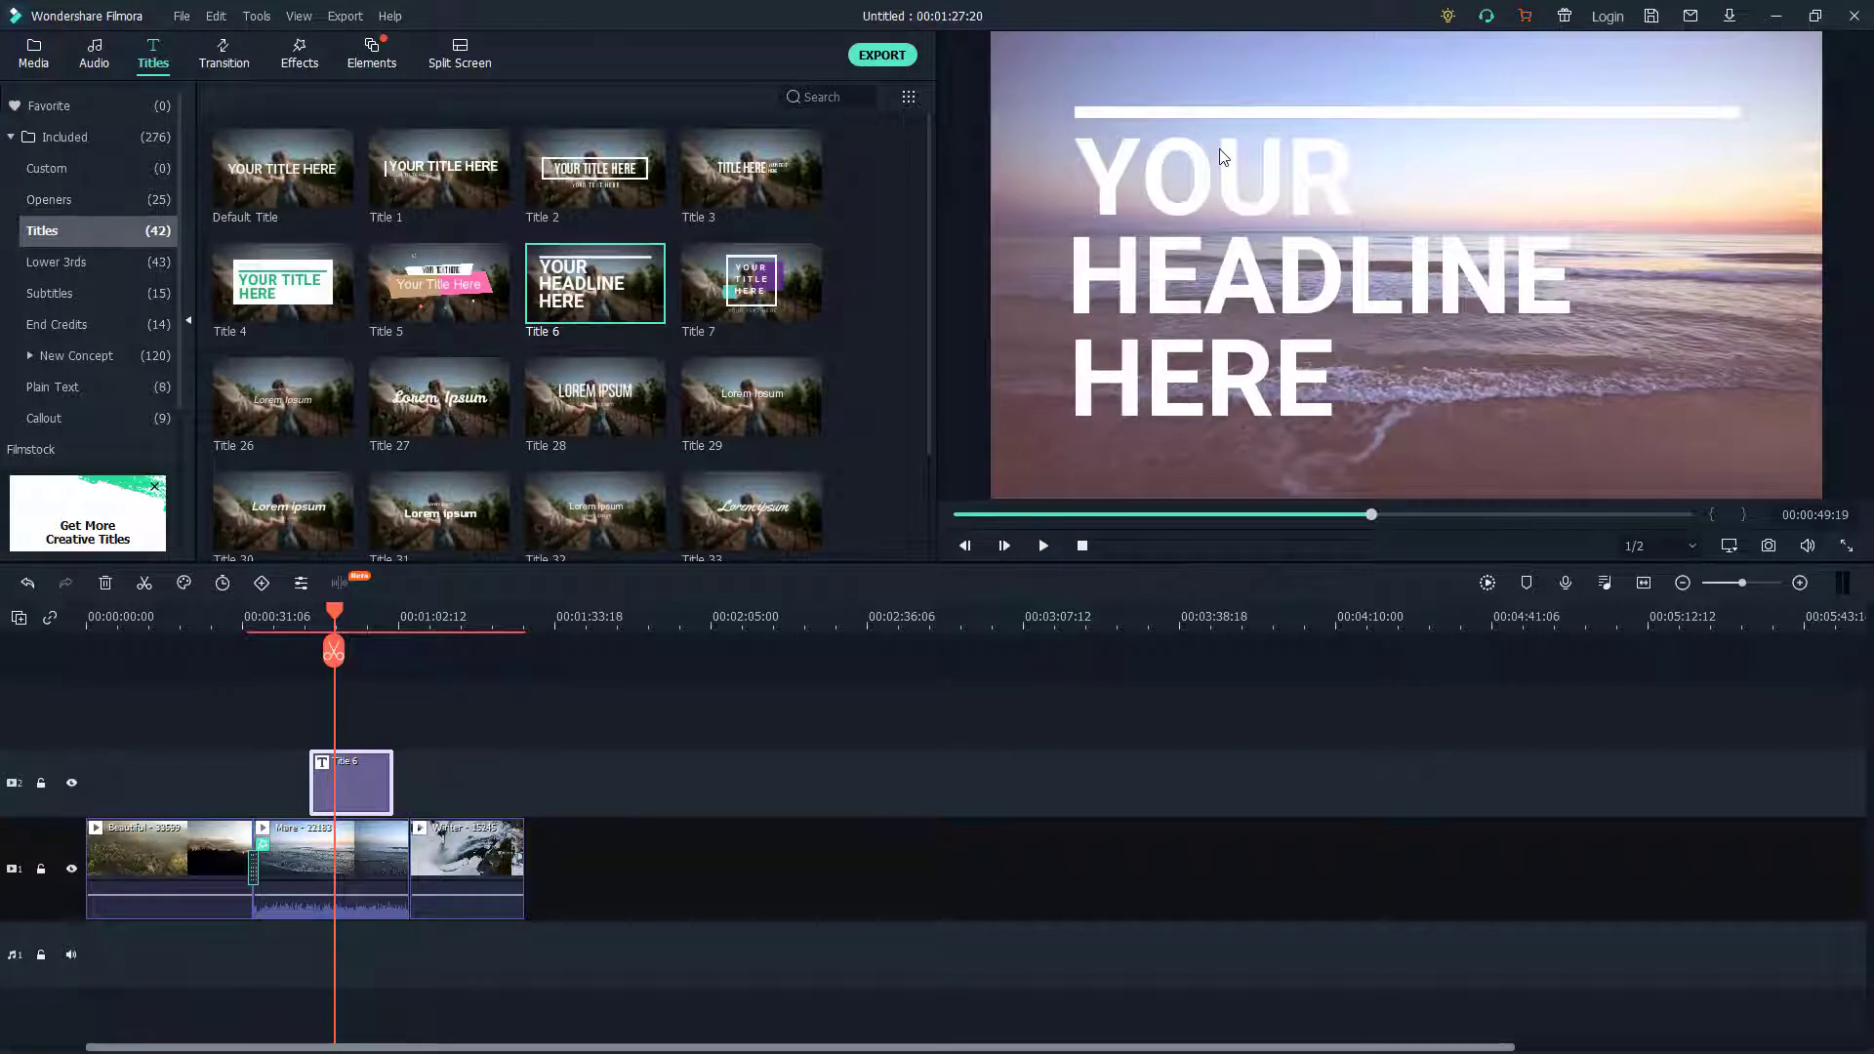
Change the three lines of the Title 6 text to MY, AMAZING and TITLE
double_click(1230, 173)
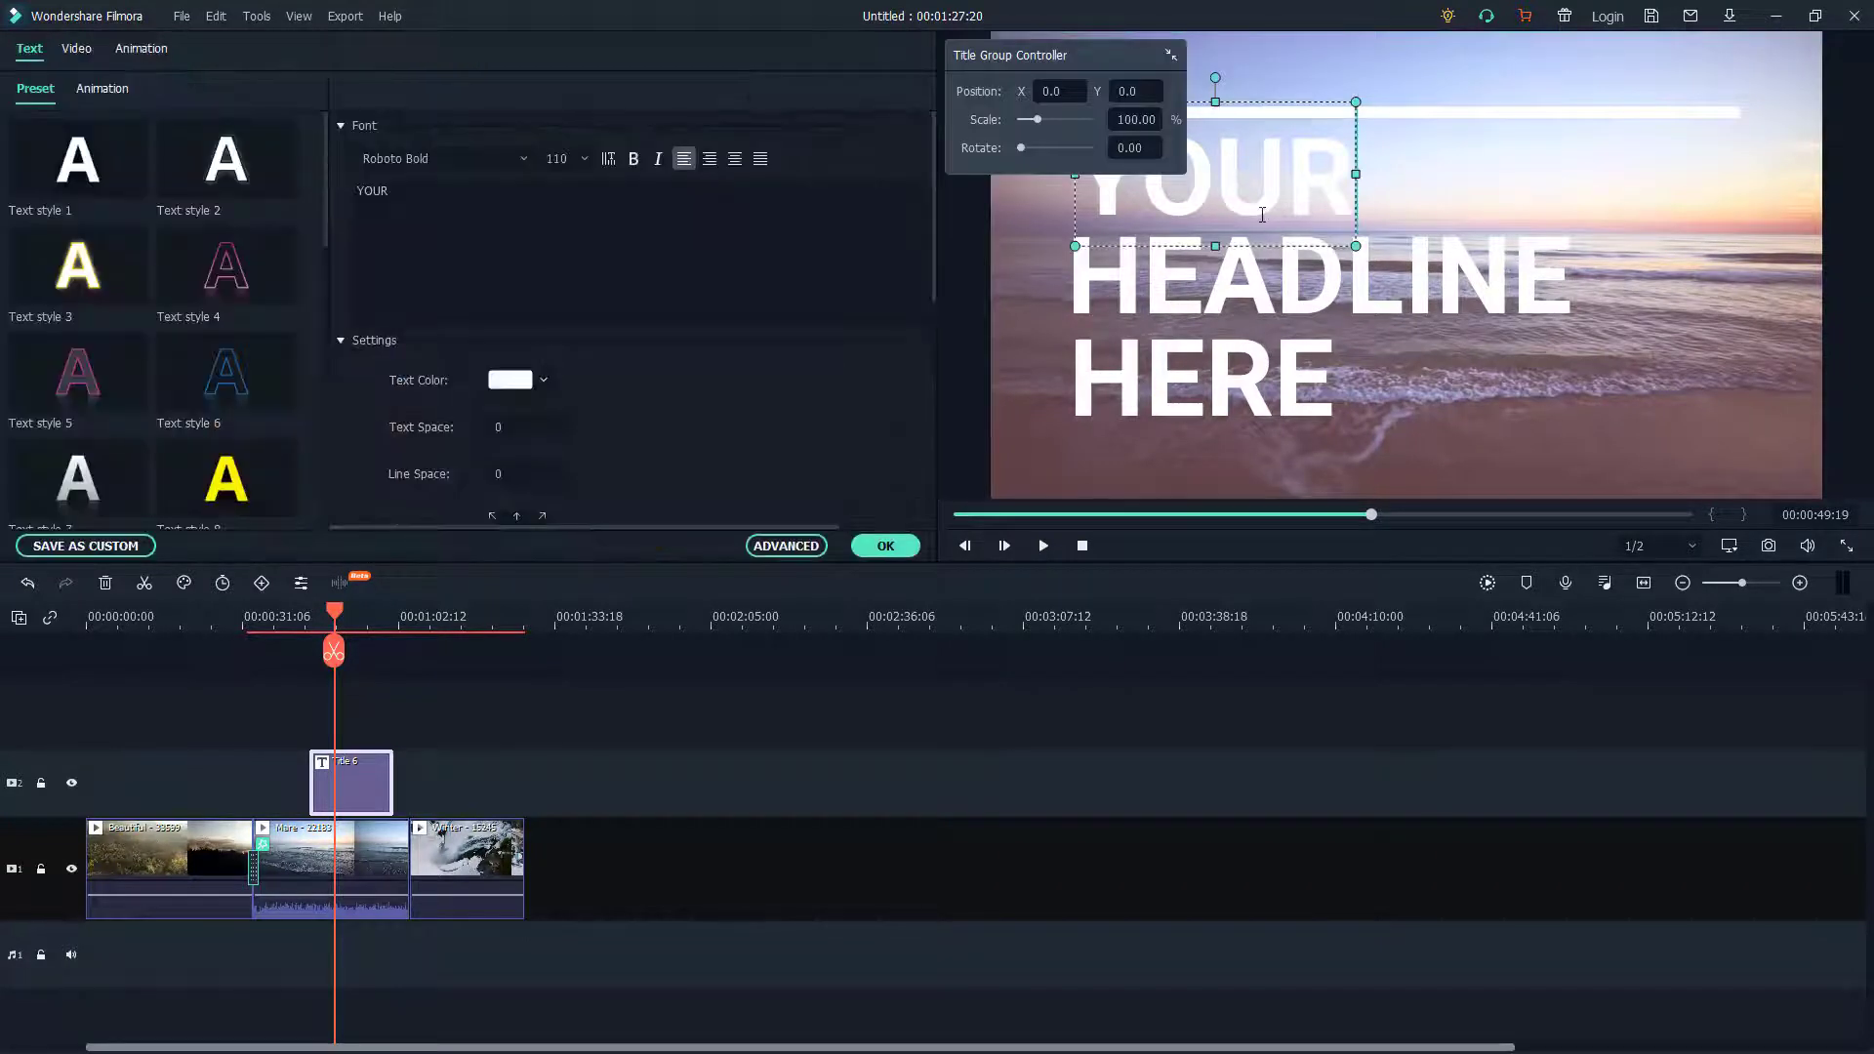
click(1243, 181)
double_click(1244, 181)
text(MY)
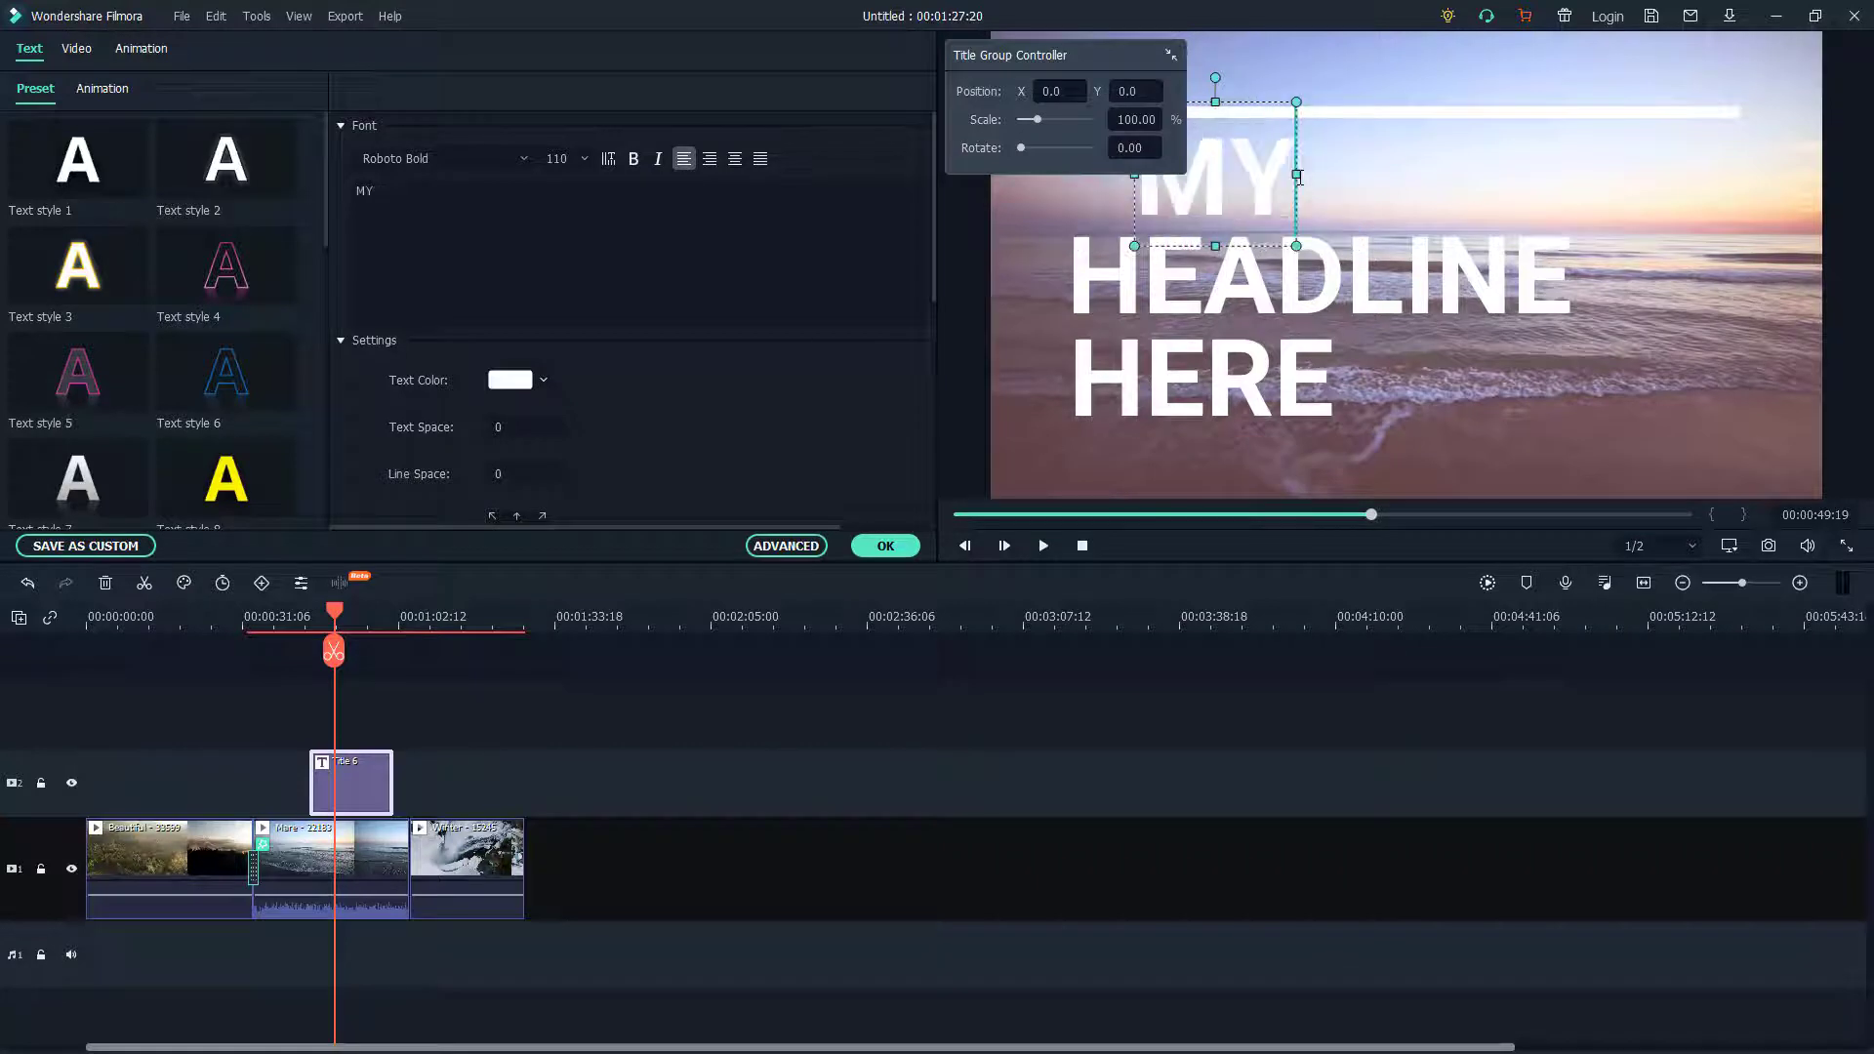
click(1459, 304)
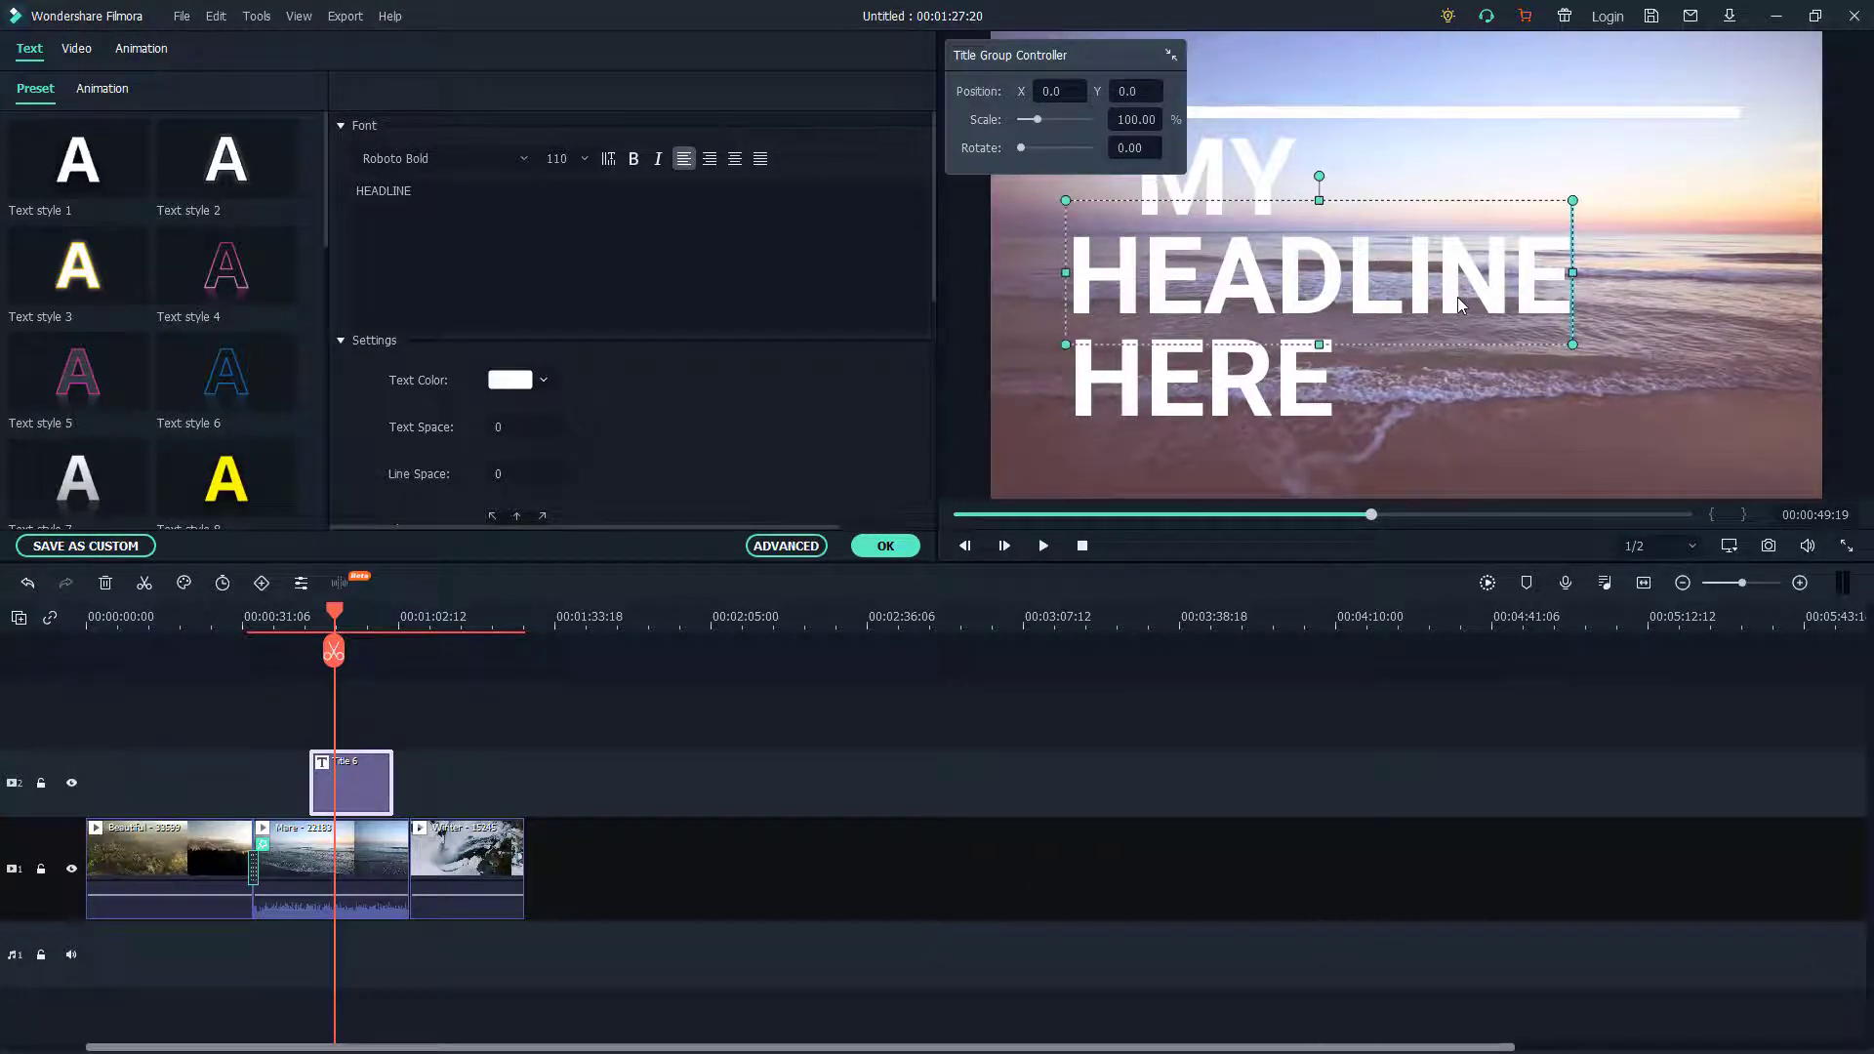
double_click(1456, 296)
text(AMAZING)
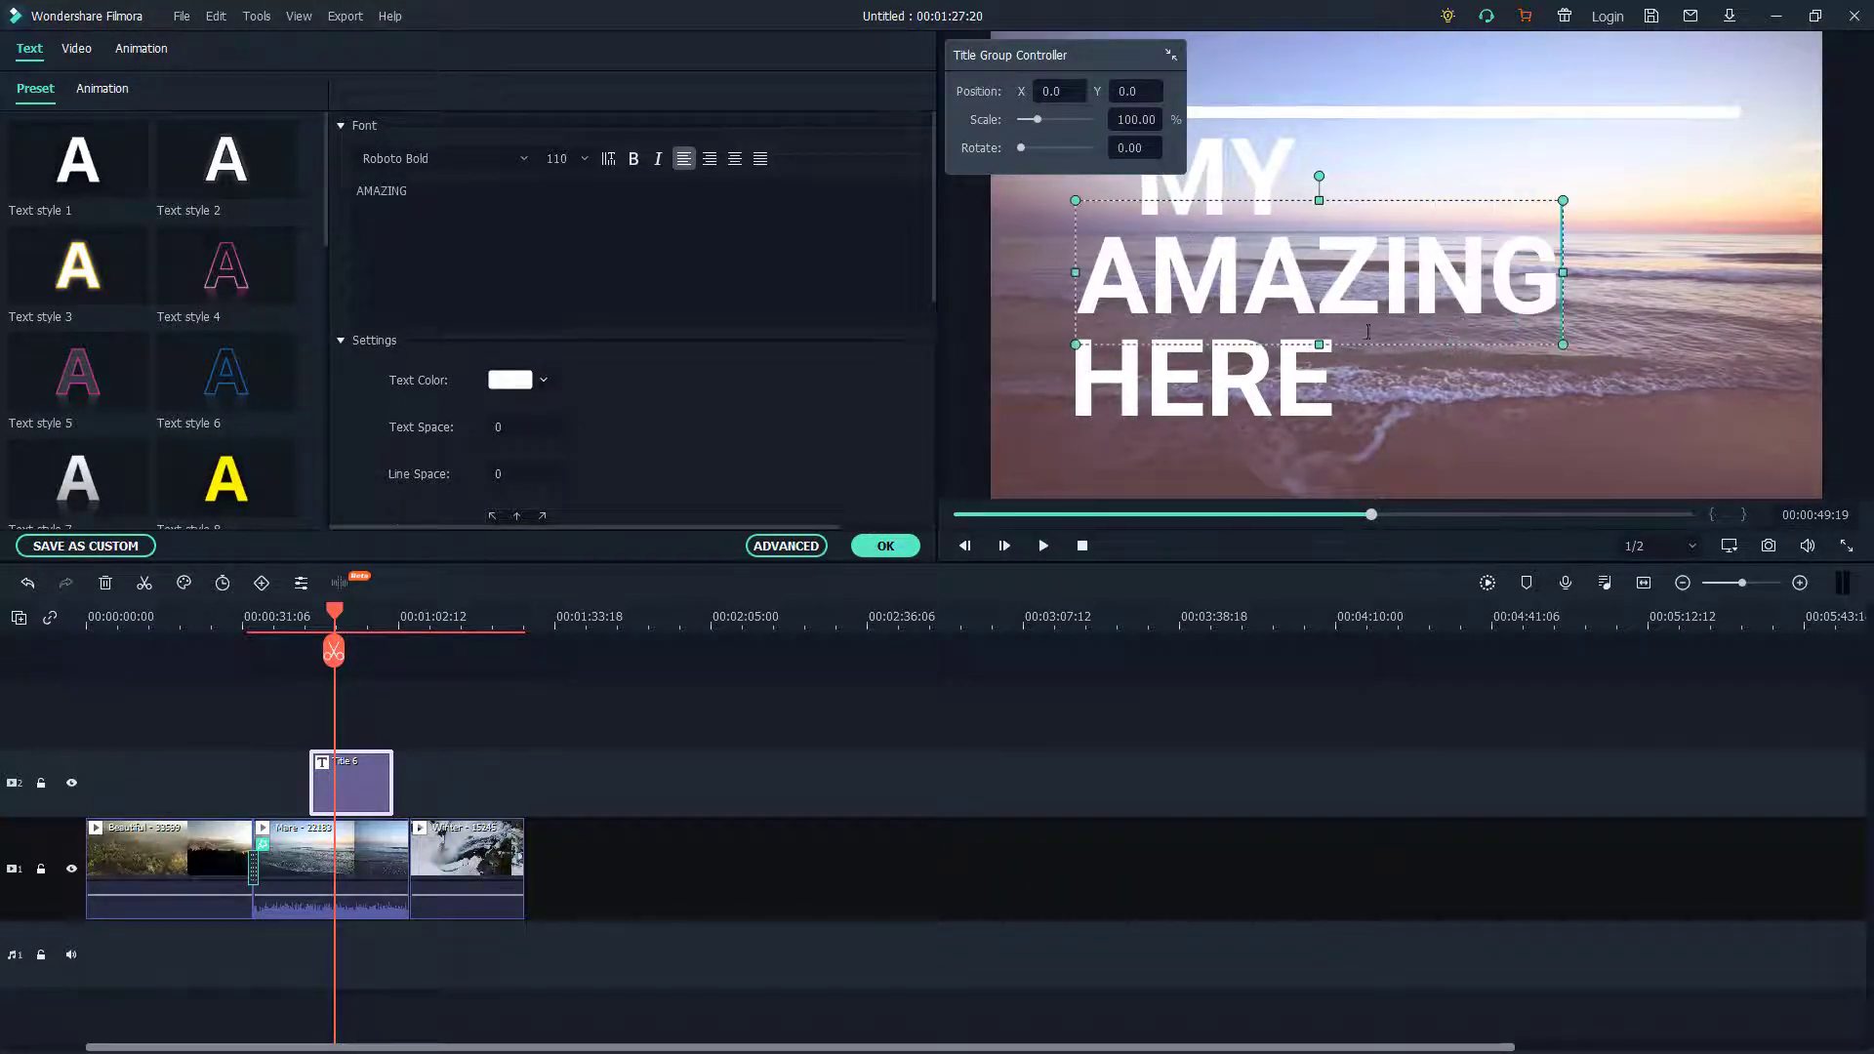
click(1302, 380)
double_click(1297, 379)
text(TITLE)
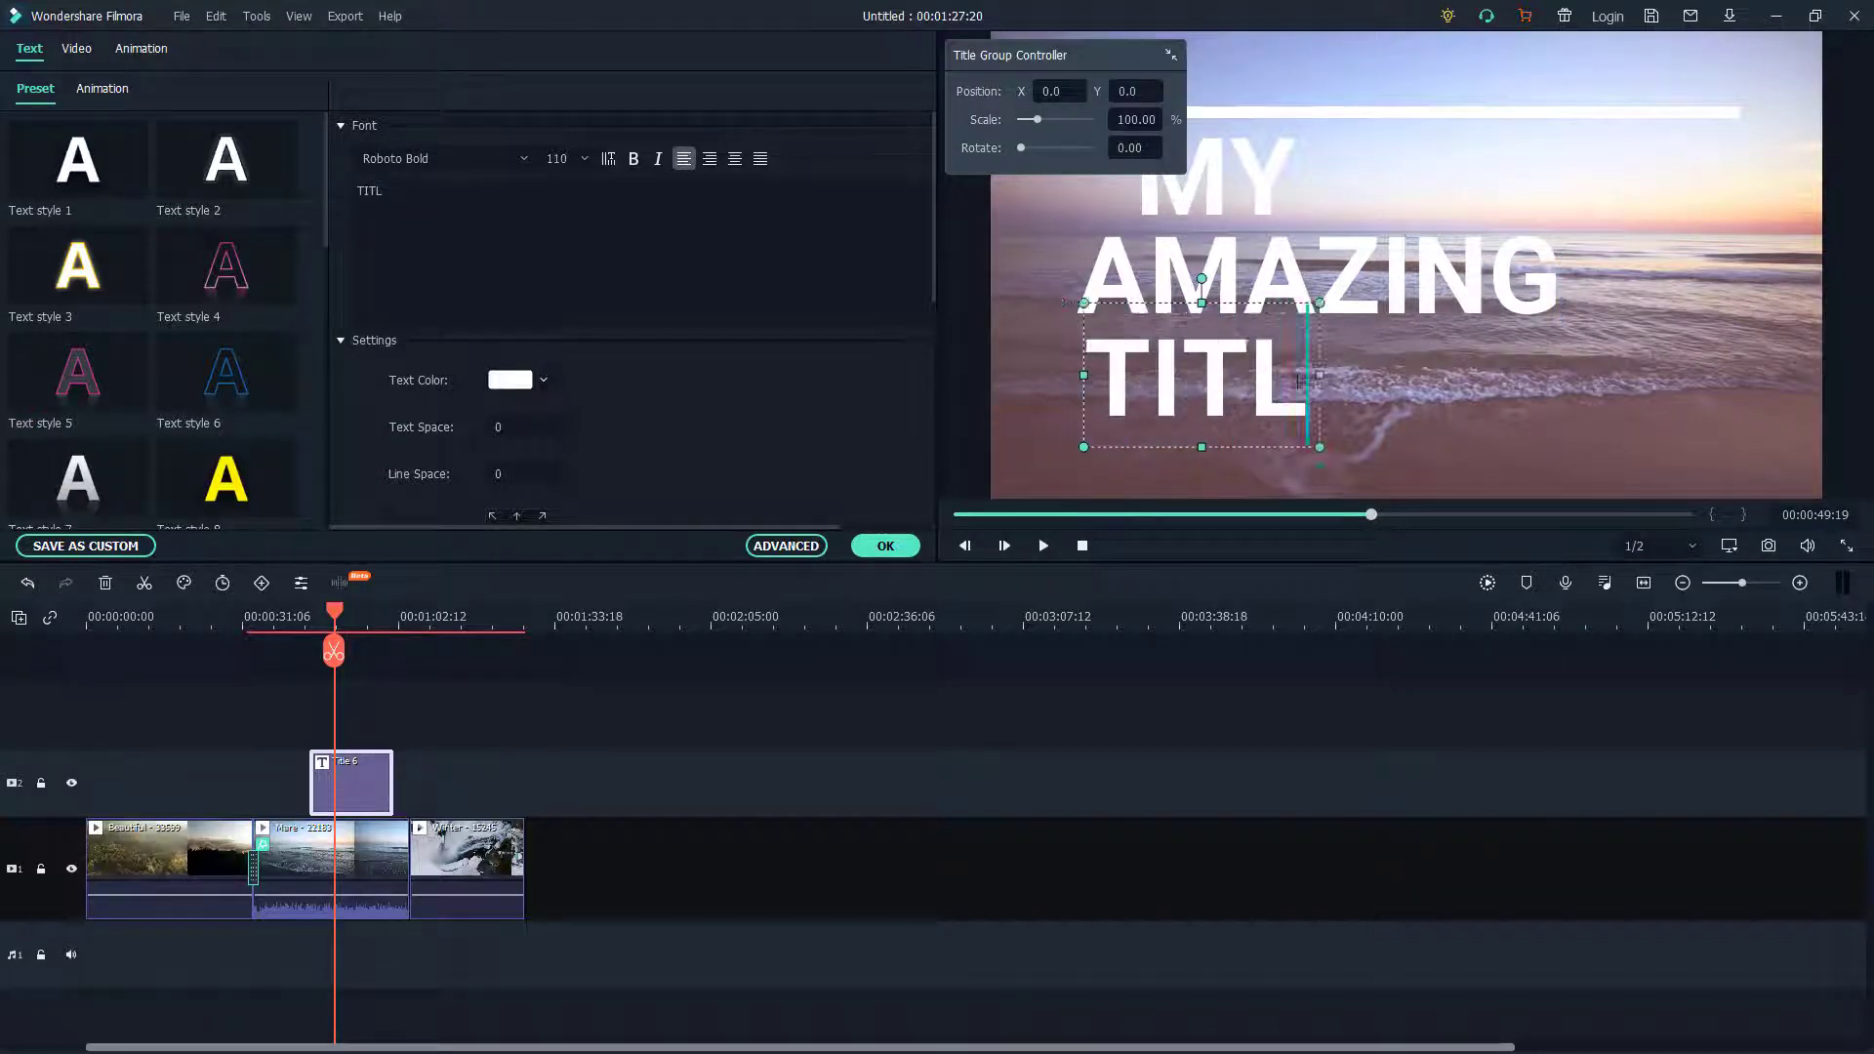
Accept the title edits and place the Folk track Little Maps - Just With You on the first audio track, starting under the Mare clip
click(886, 544)
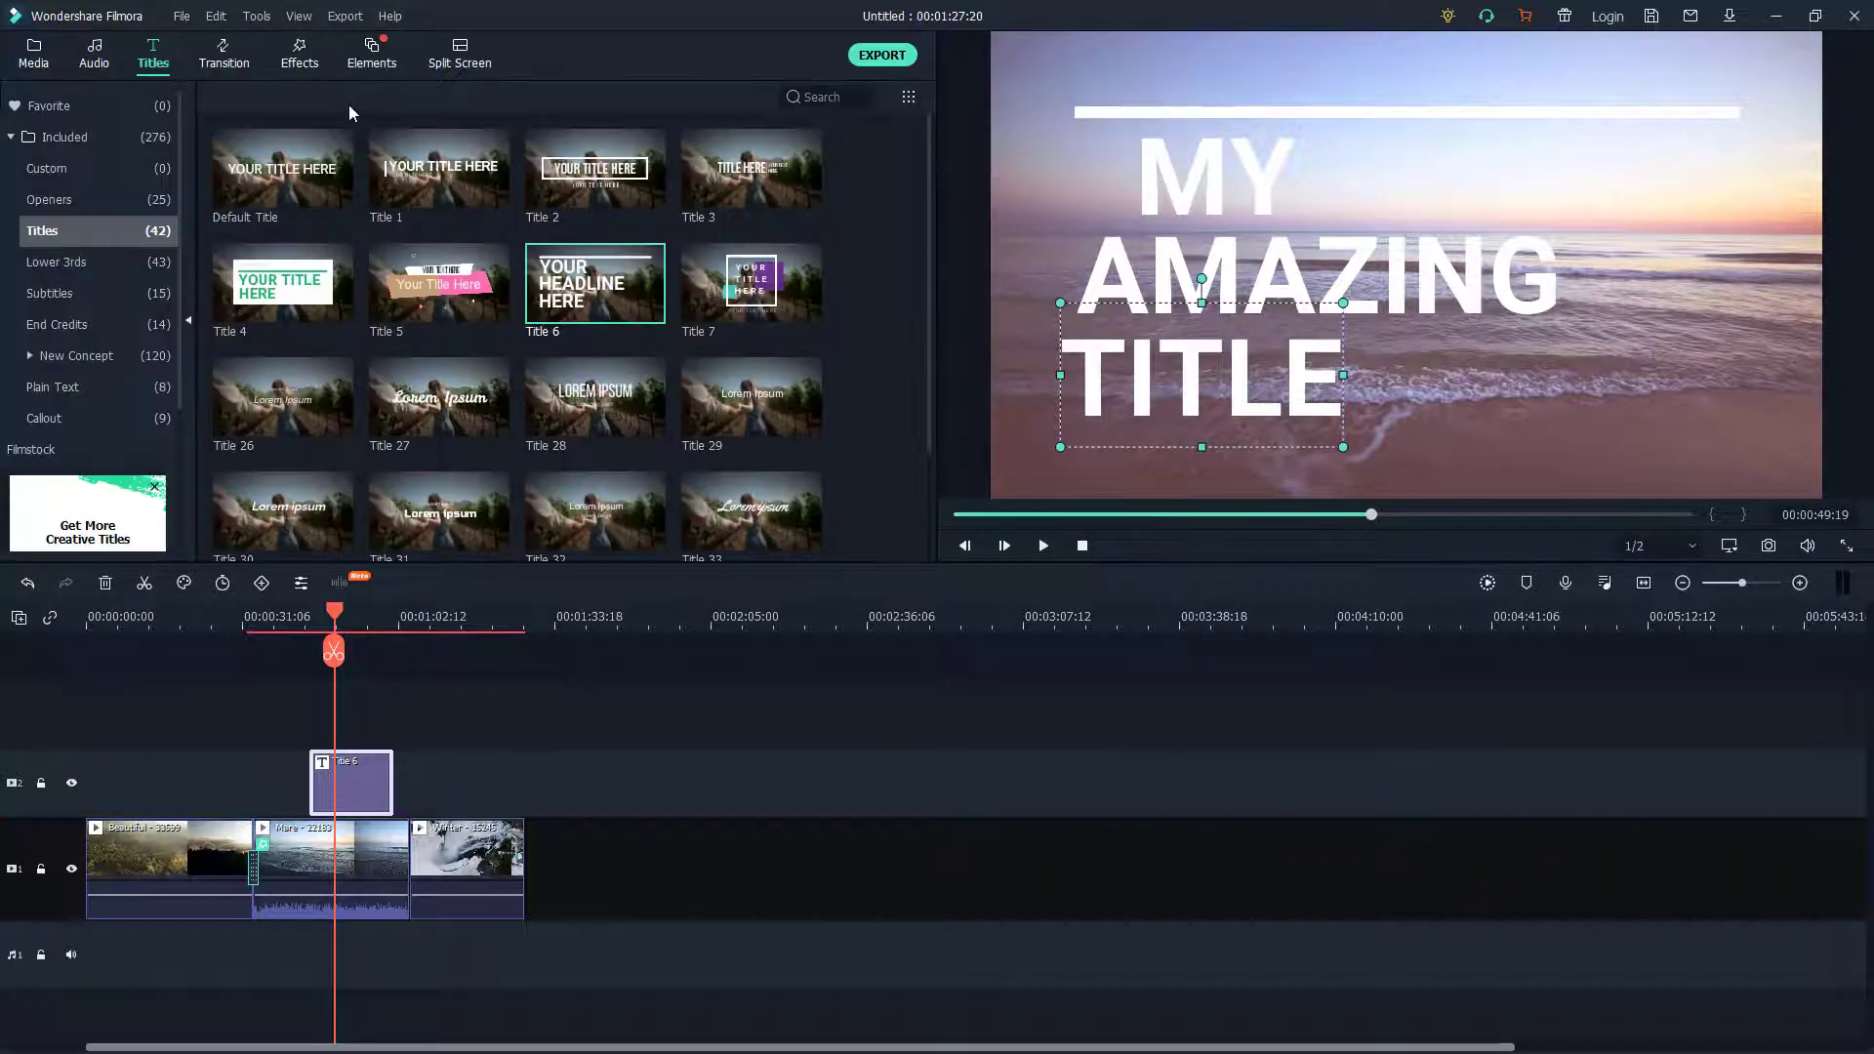
click(98, 54)
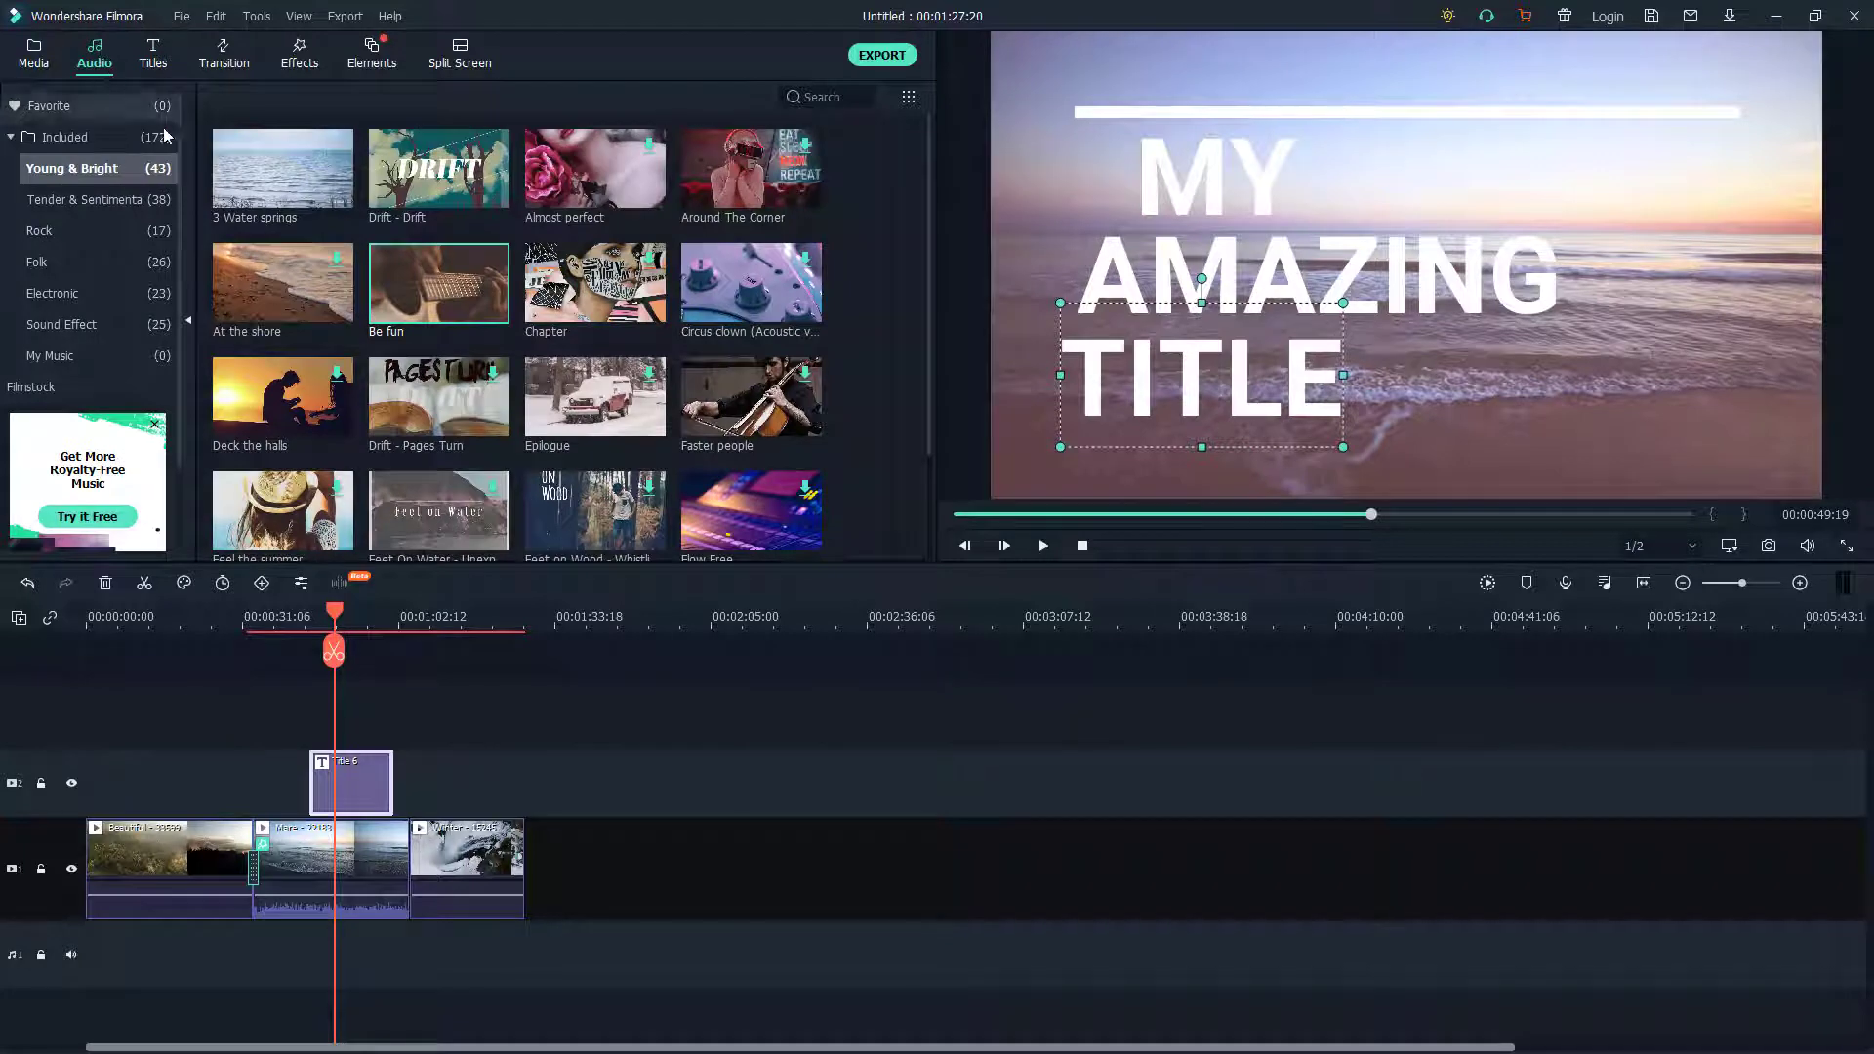
click(68, 228)
click(74, 261)
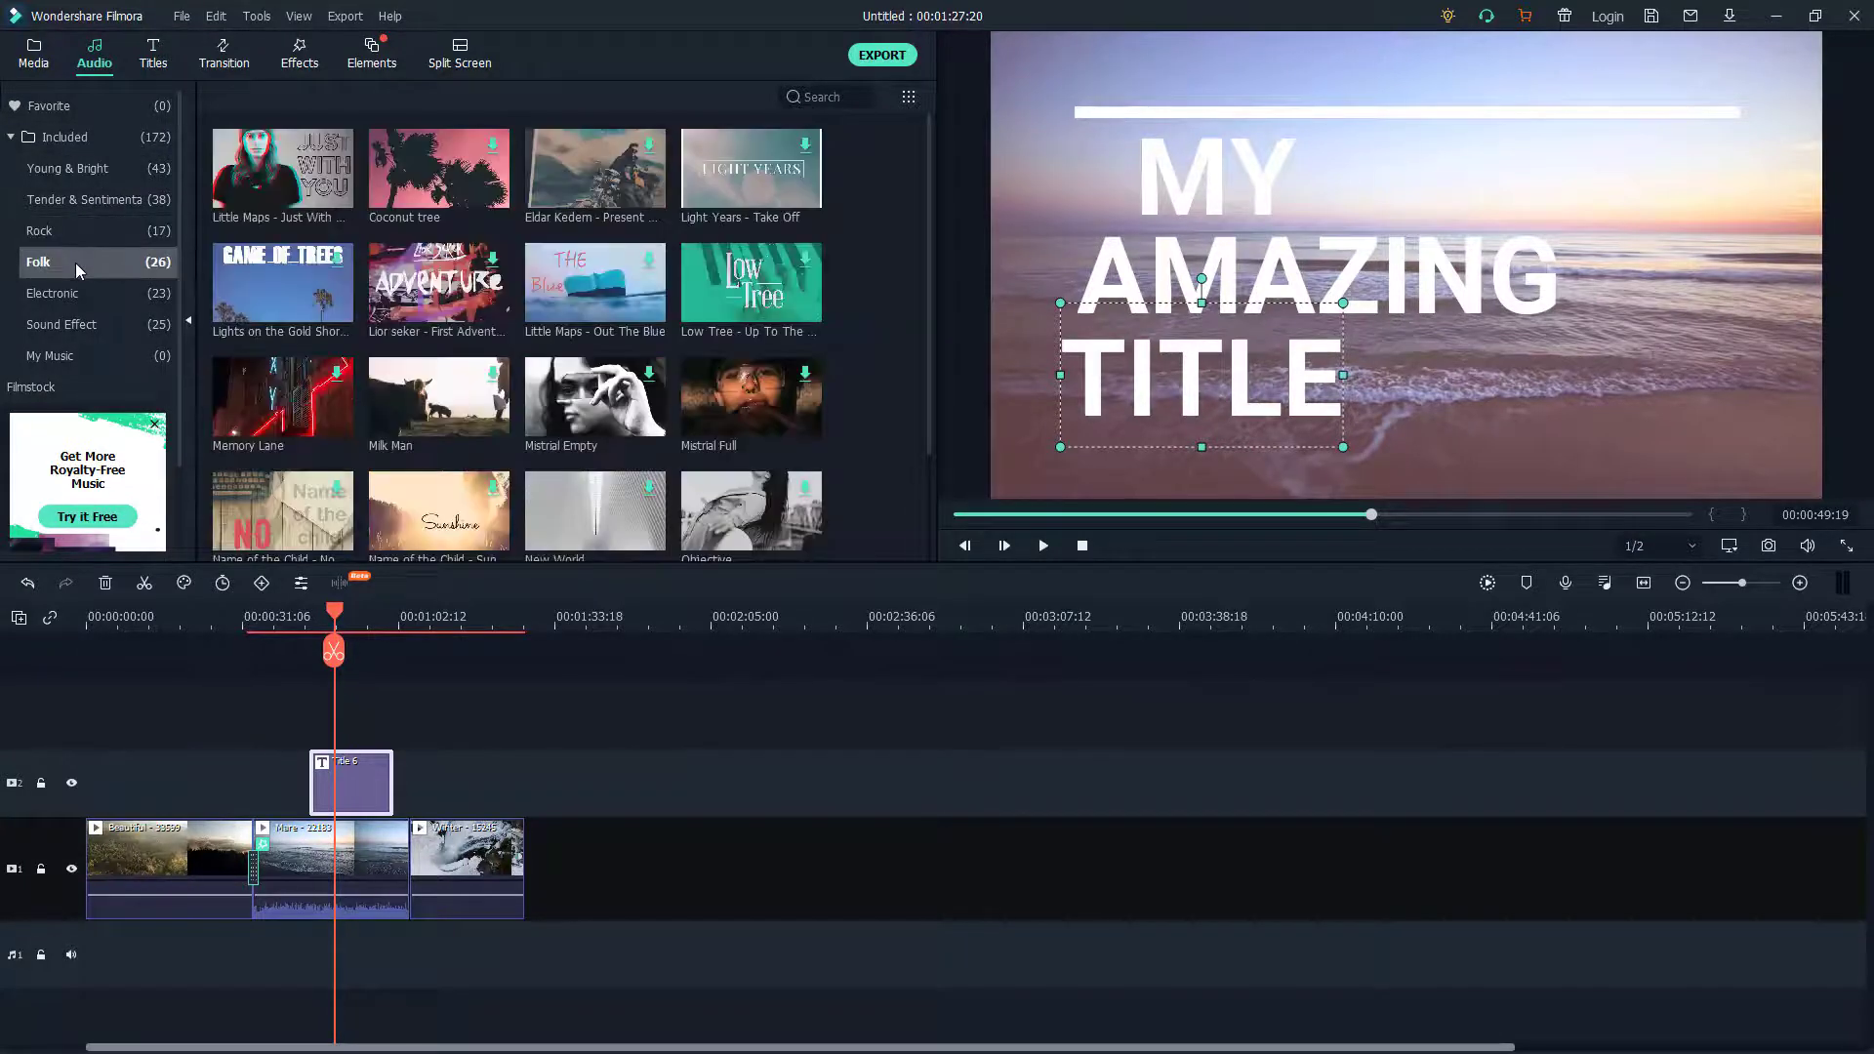
click(335, 196)
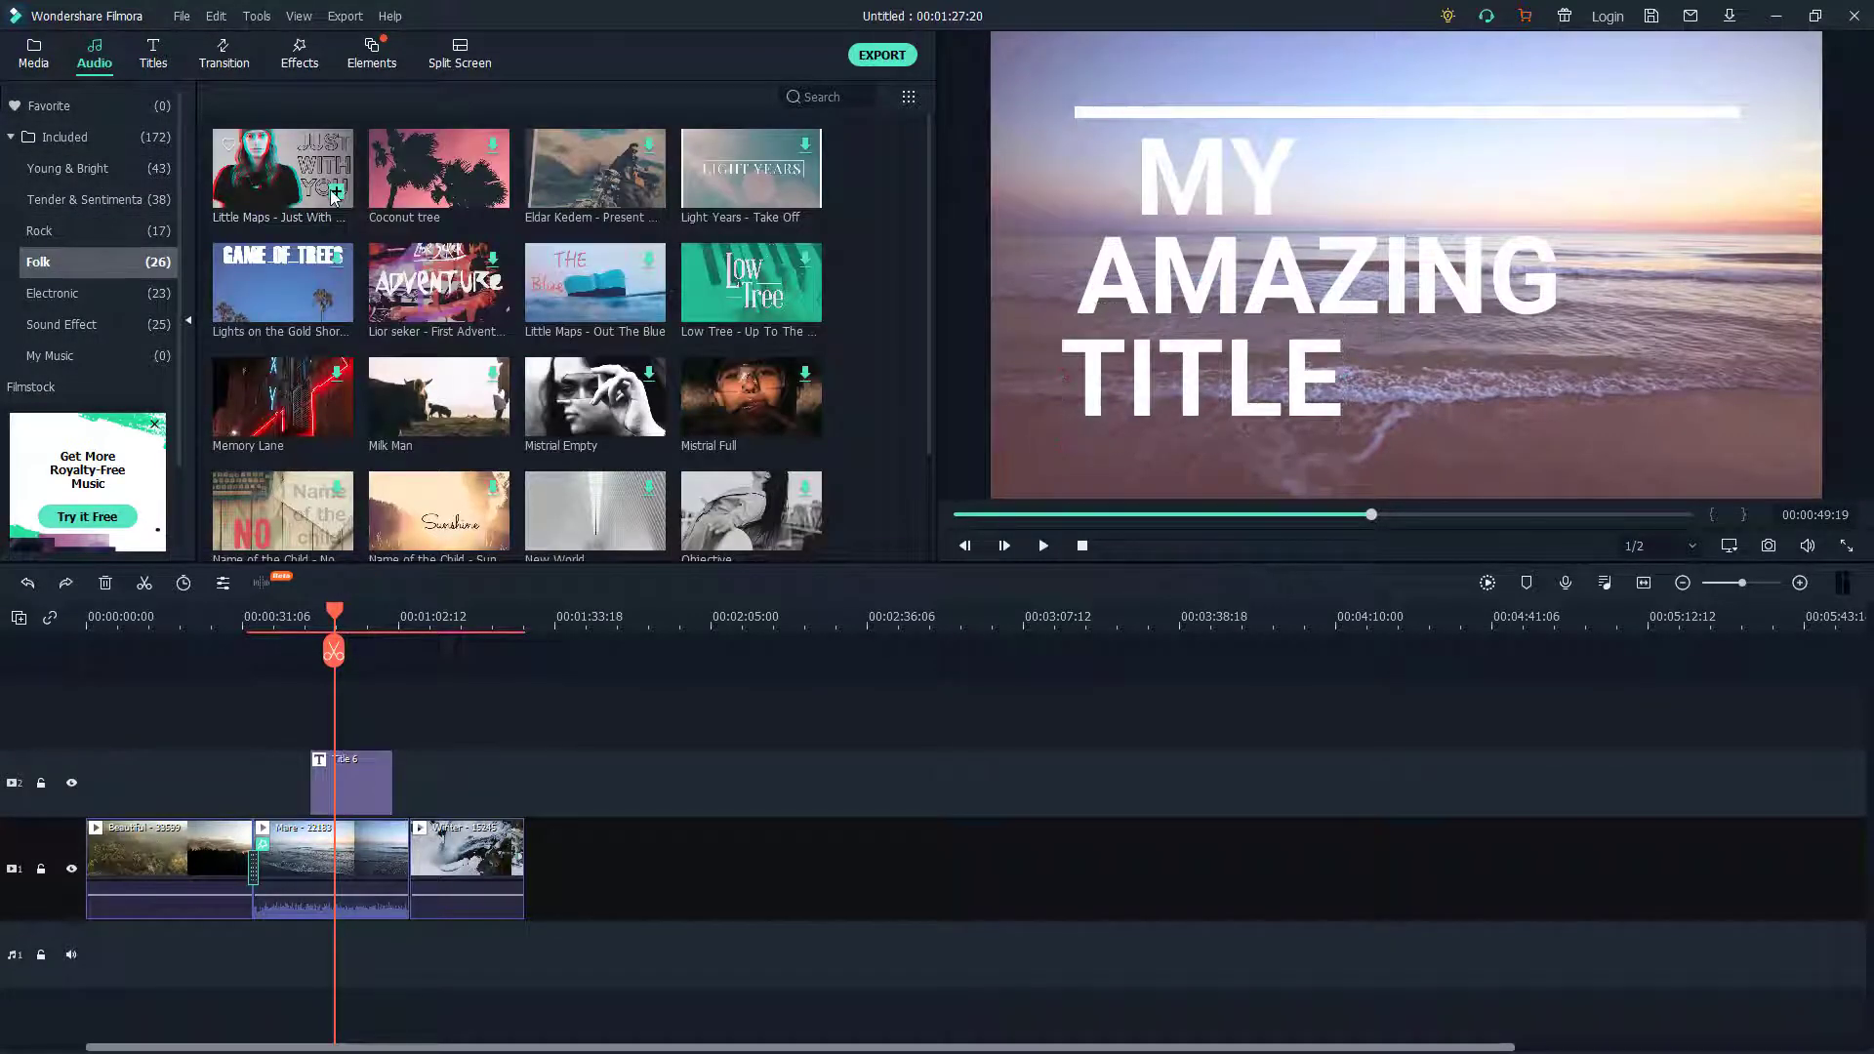
drag(337, 197, 274, 907)
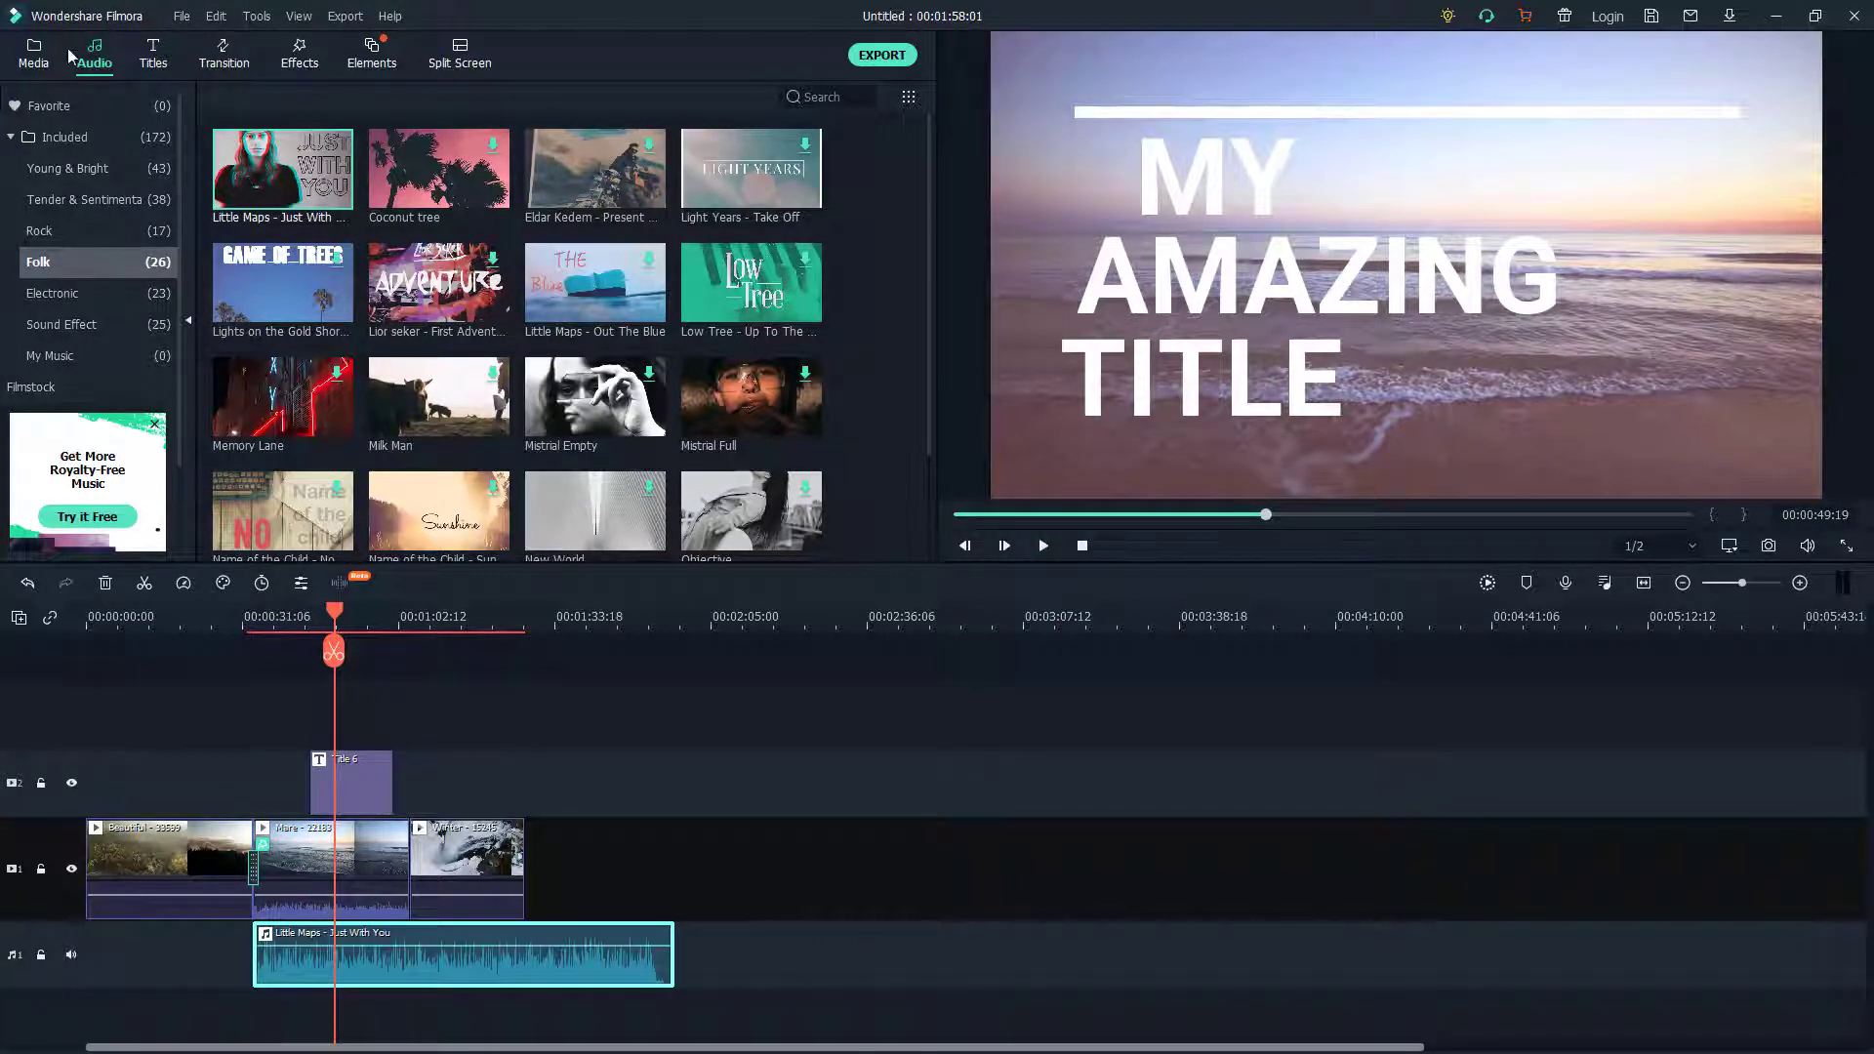
Save the project in the Projects folder under the name new project_1
click(180, 19)
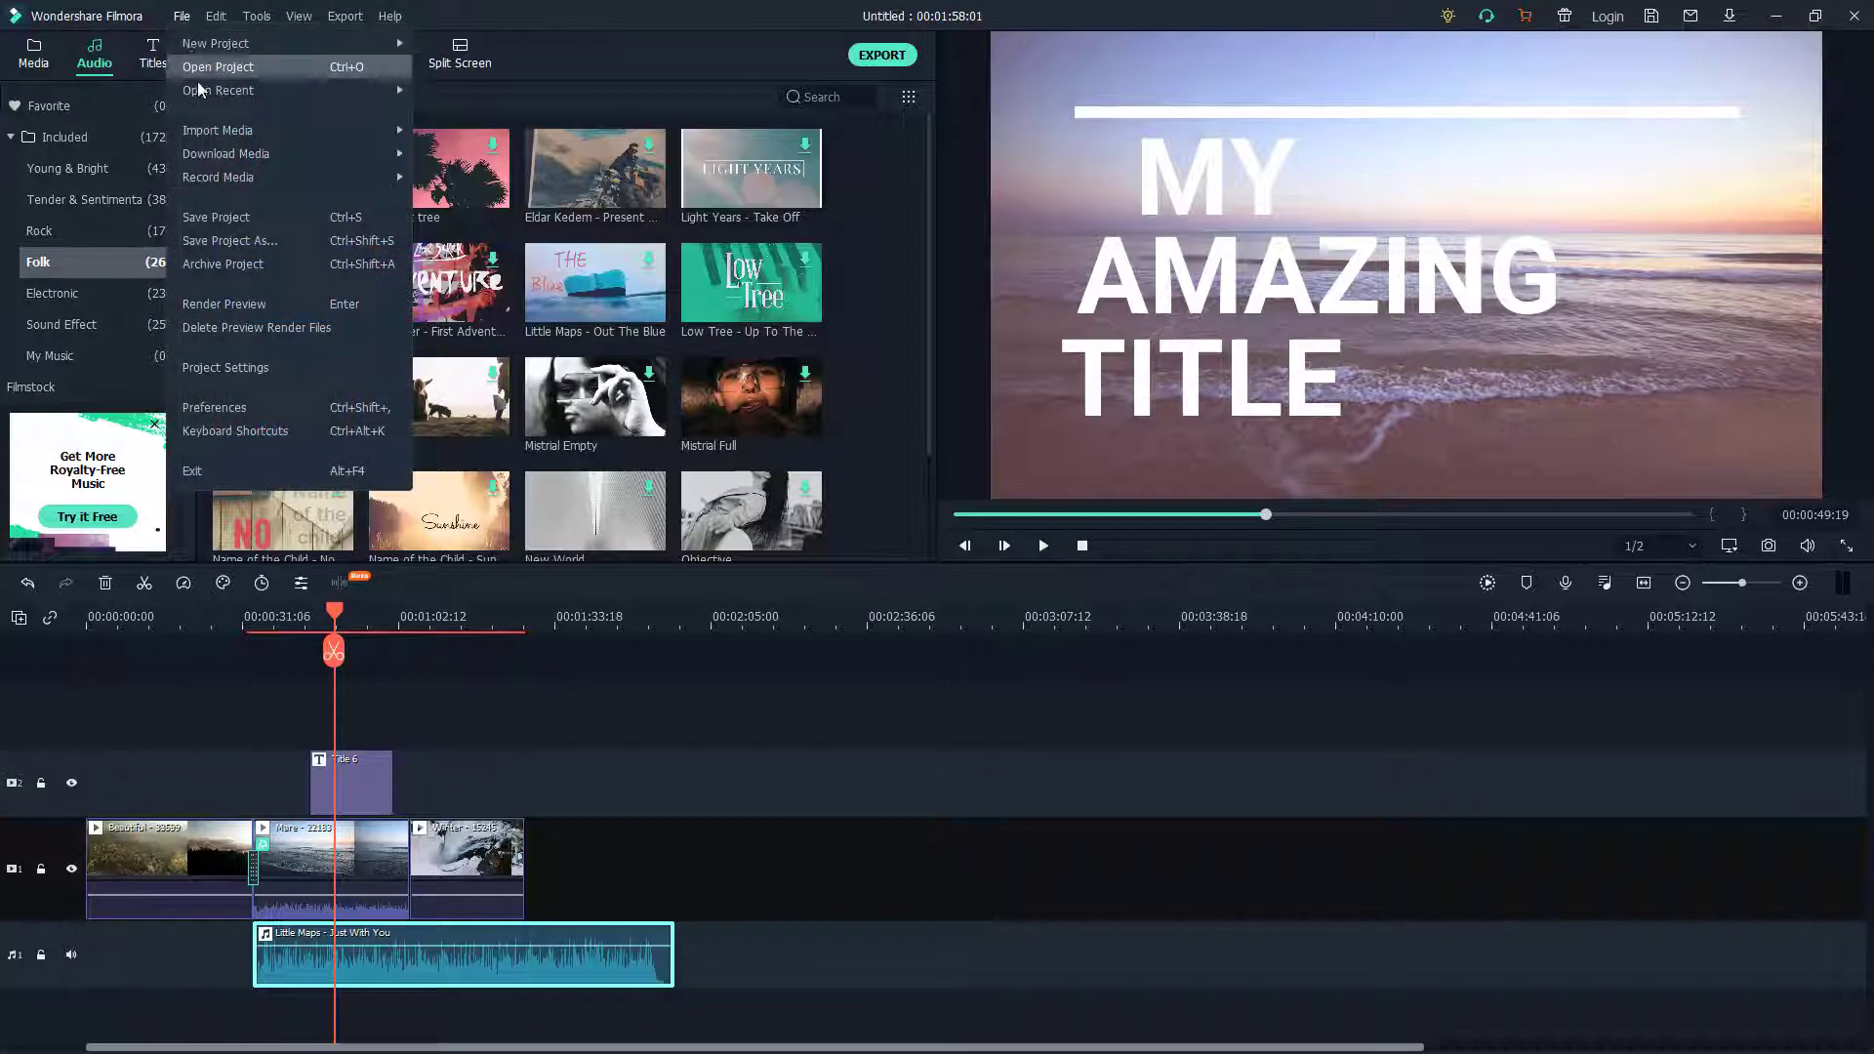
key(Escape)
text(new)
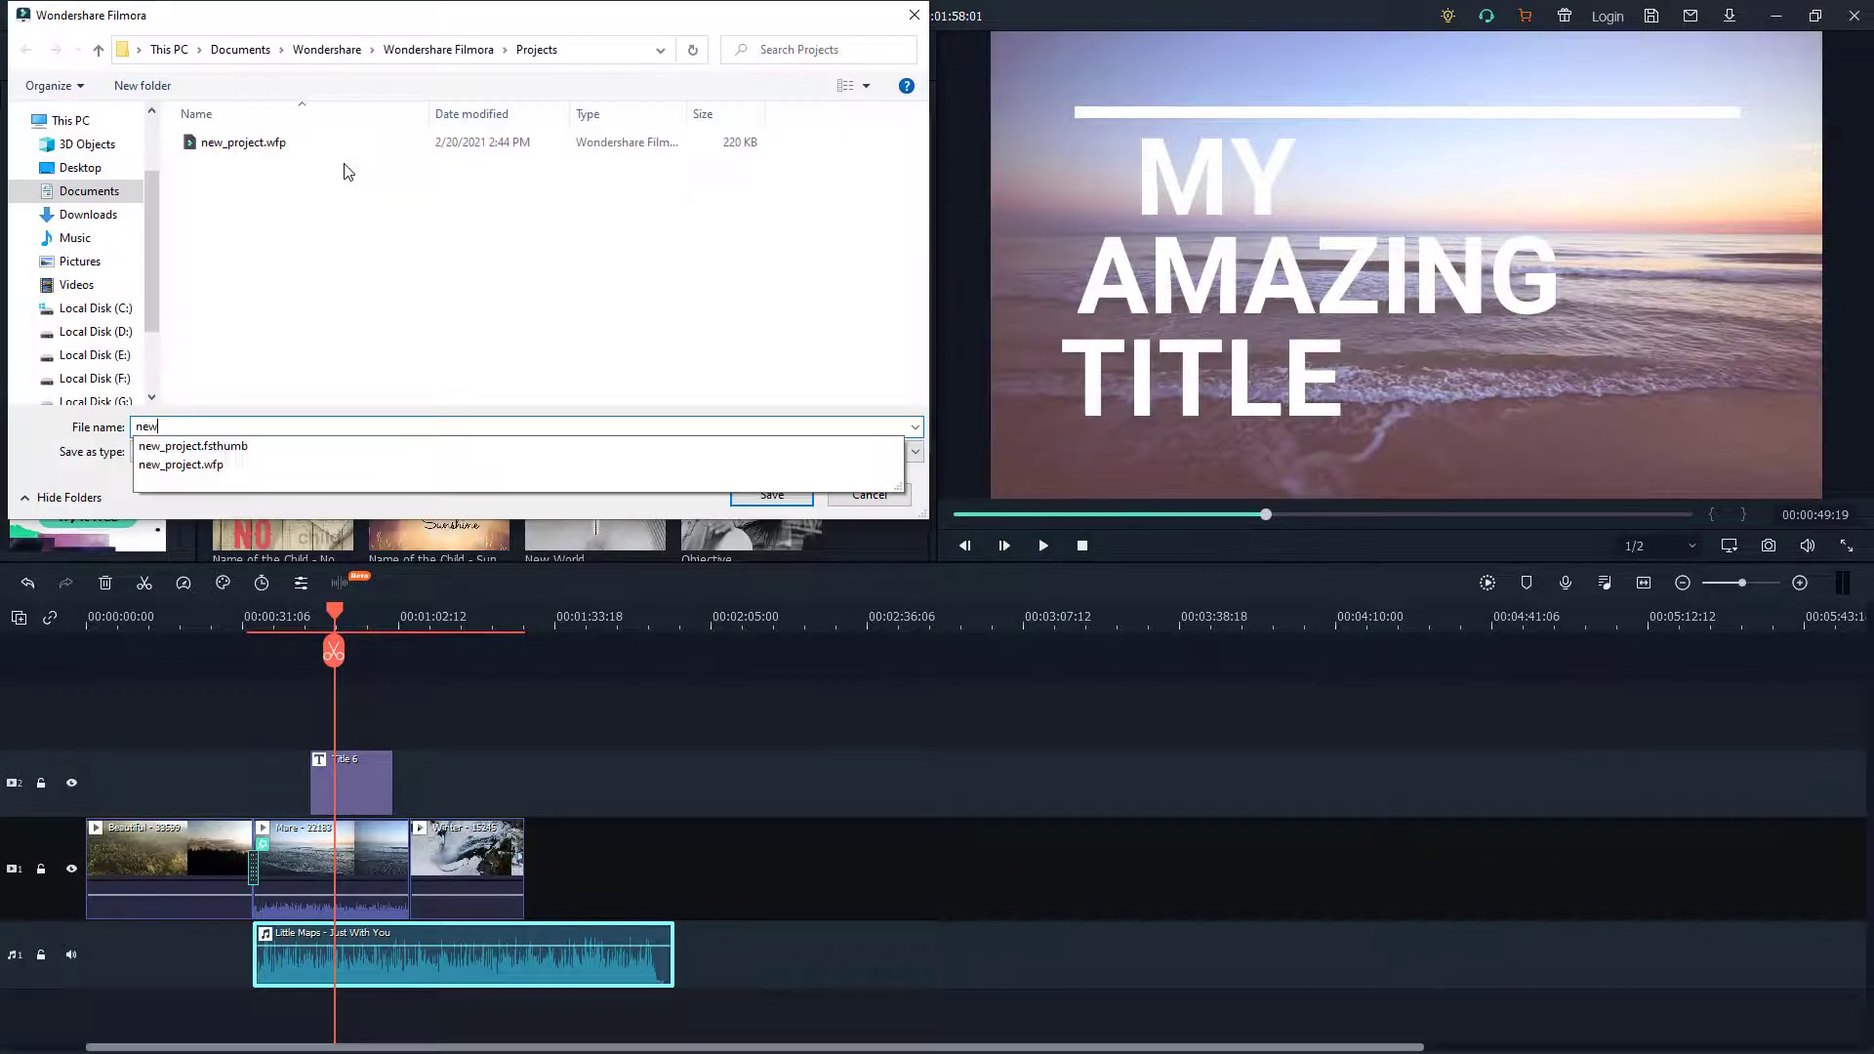
text( project_1)
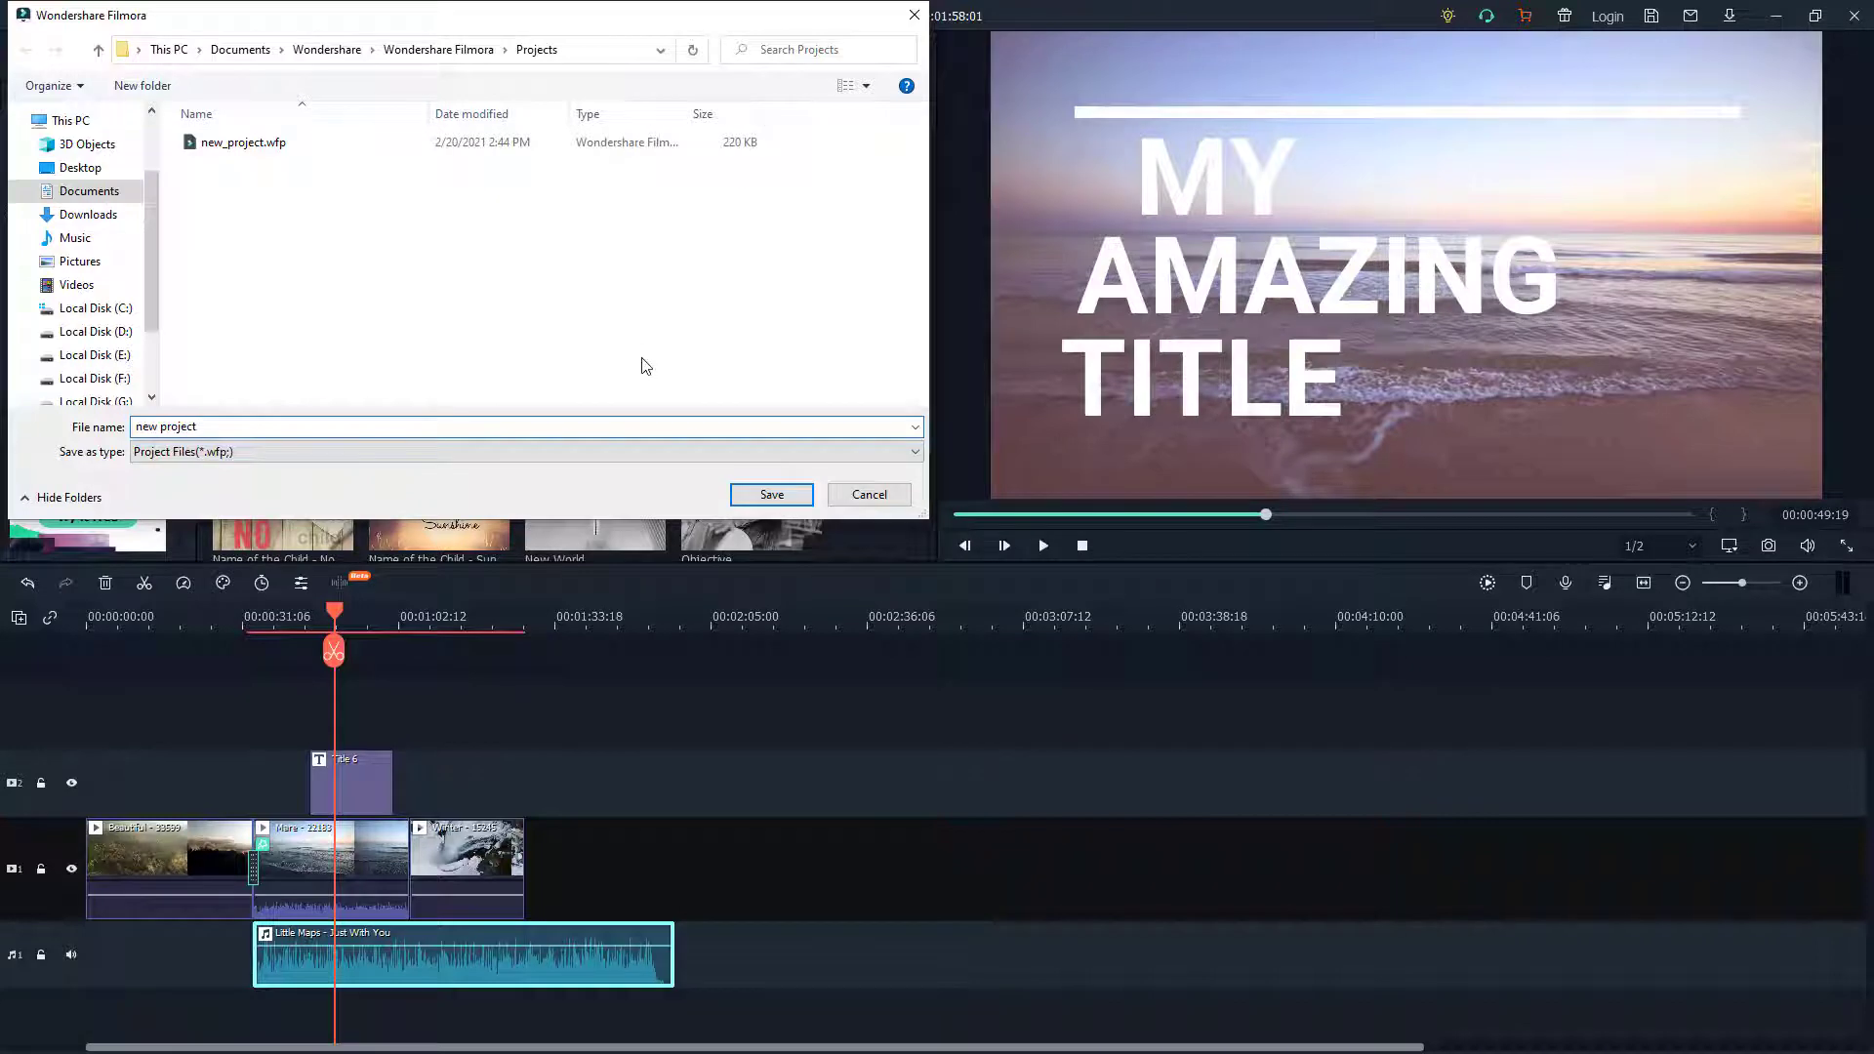
click(767, 496)
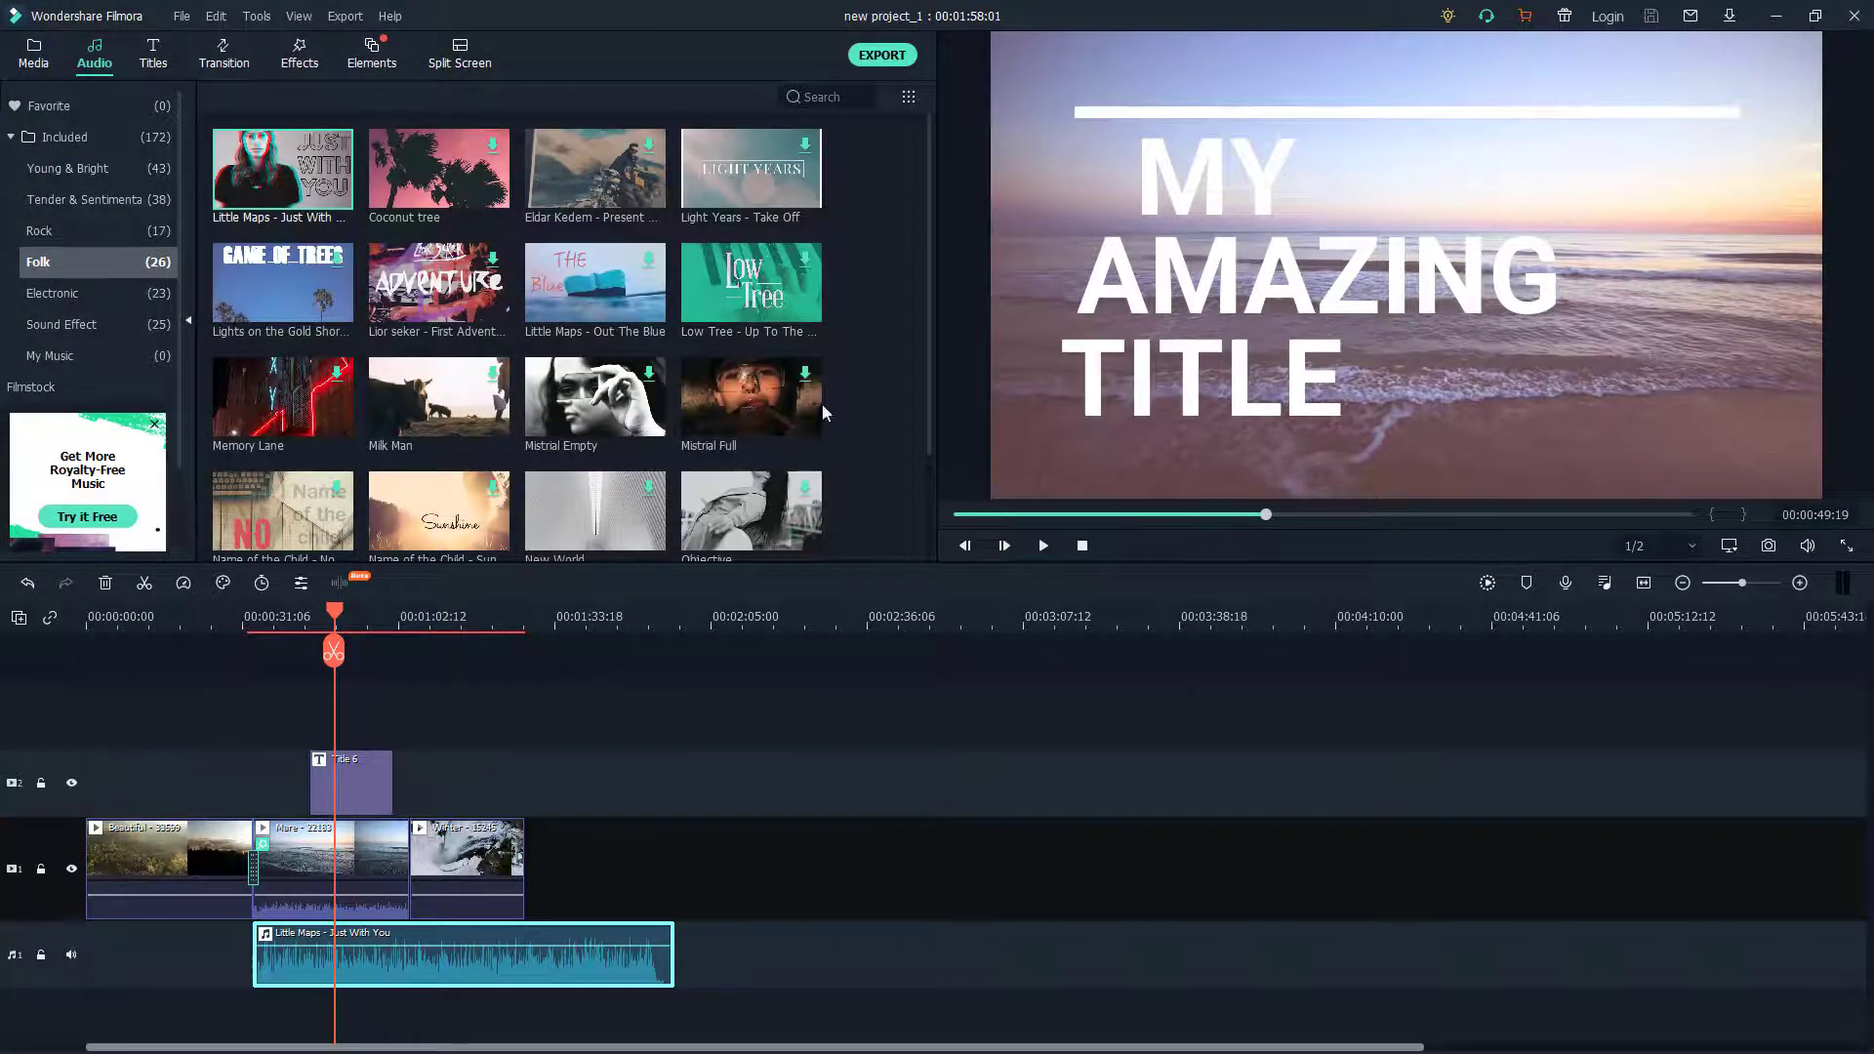
Open the export options to view the purchase and watermark choices, and dismiss them without exporting
click(890, 59)
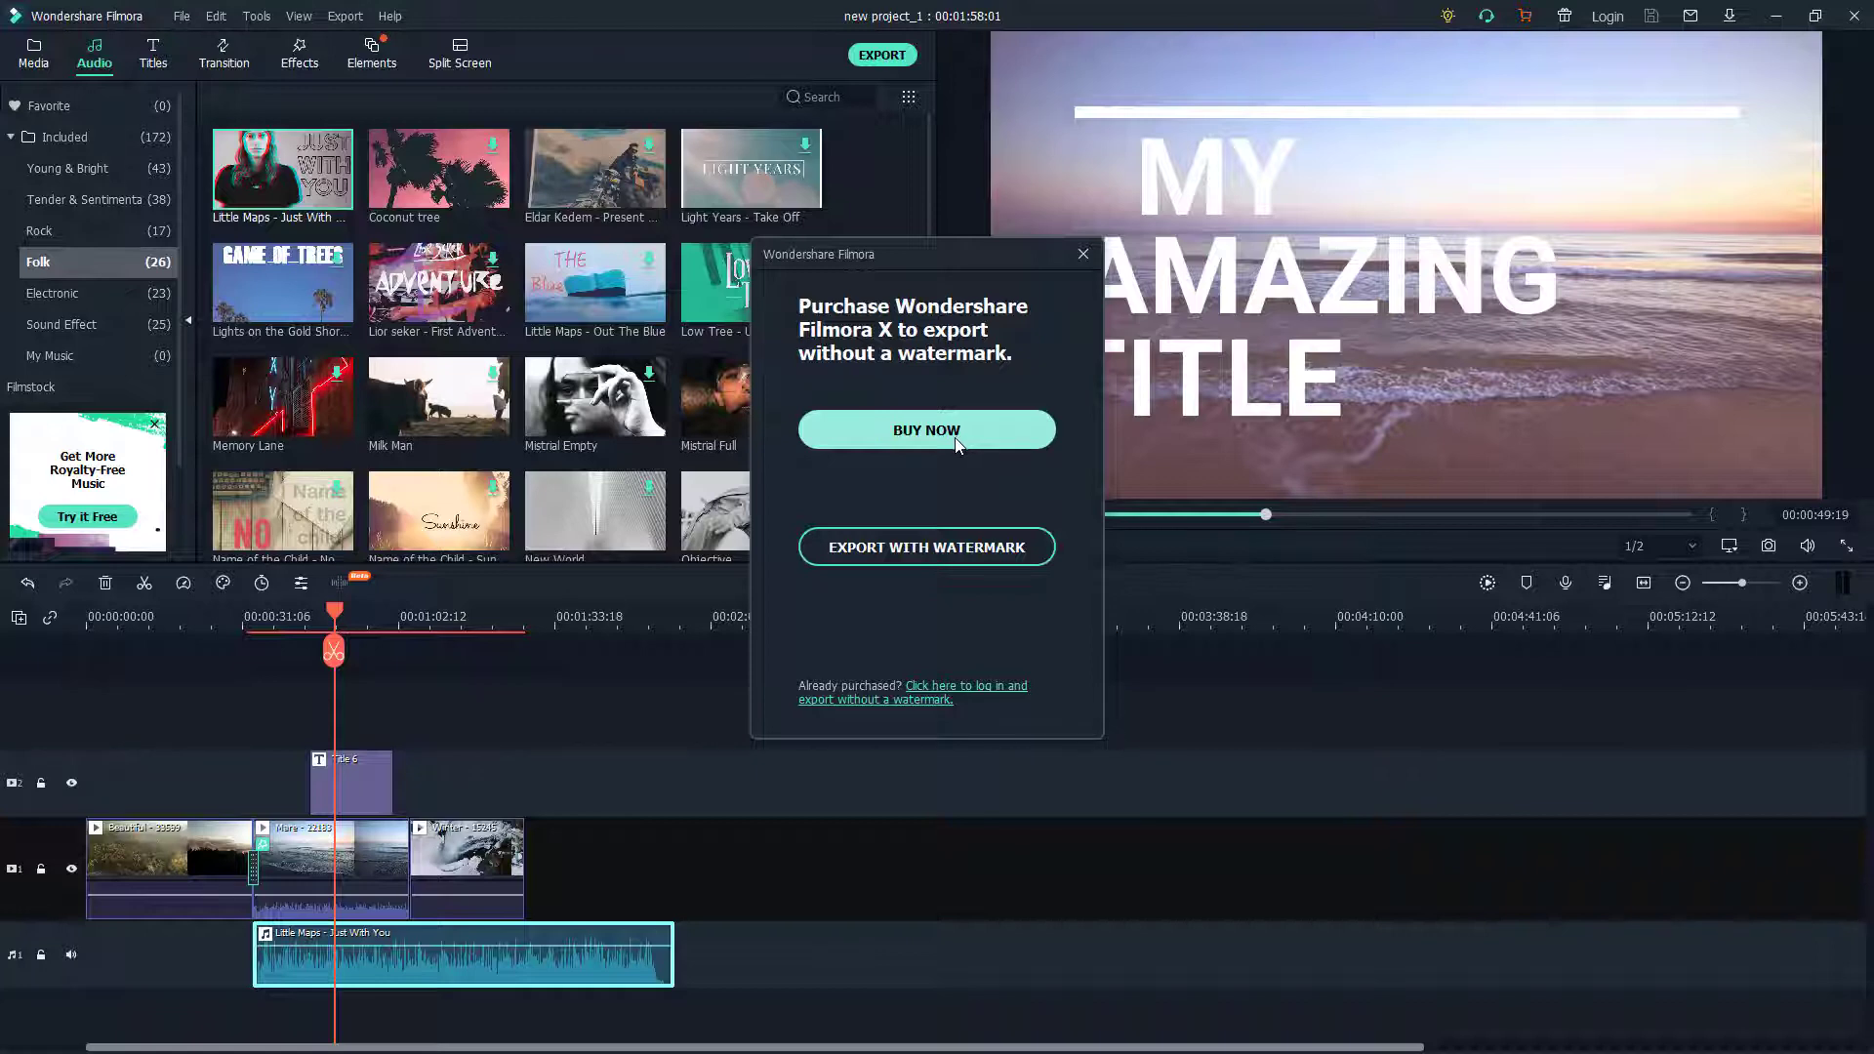
click(1084, 255)
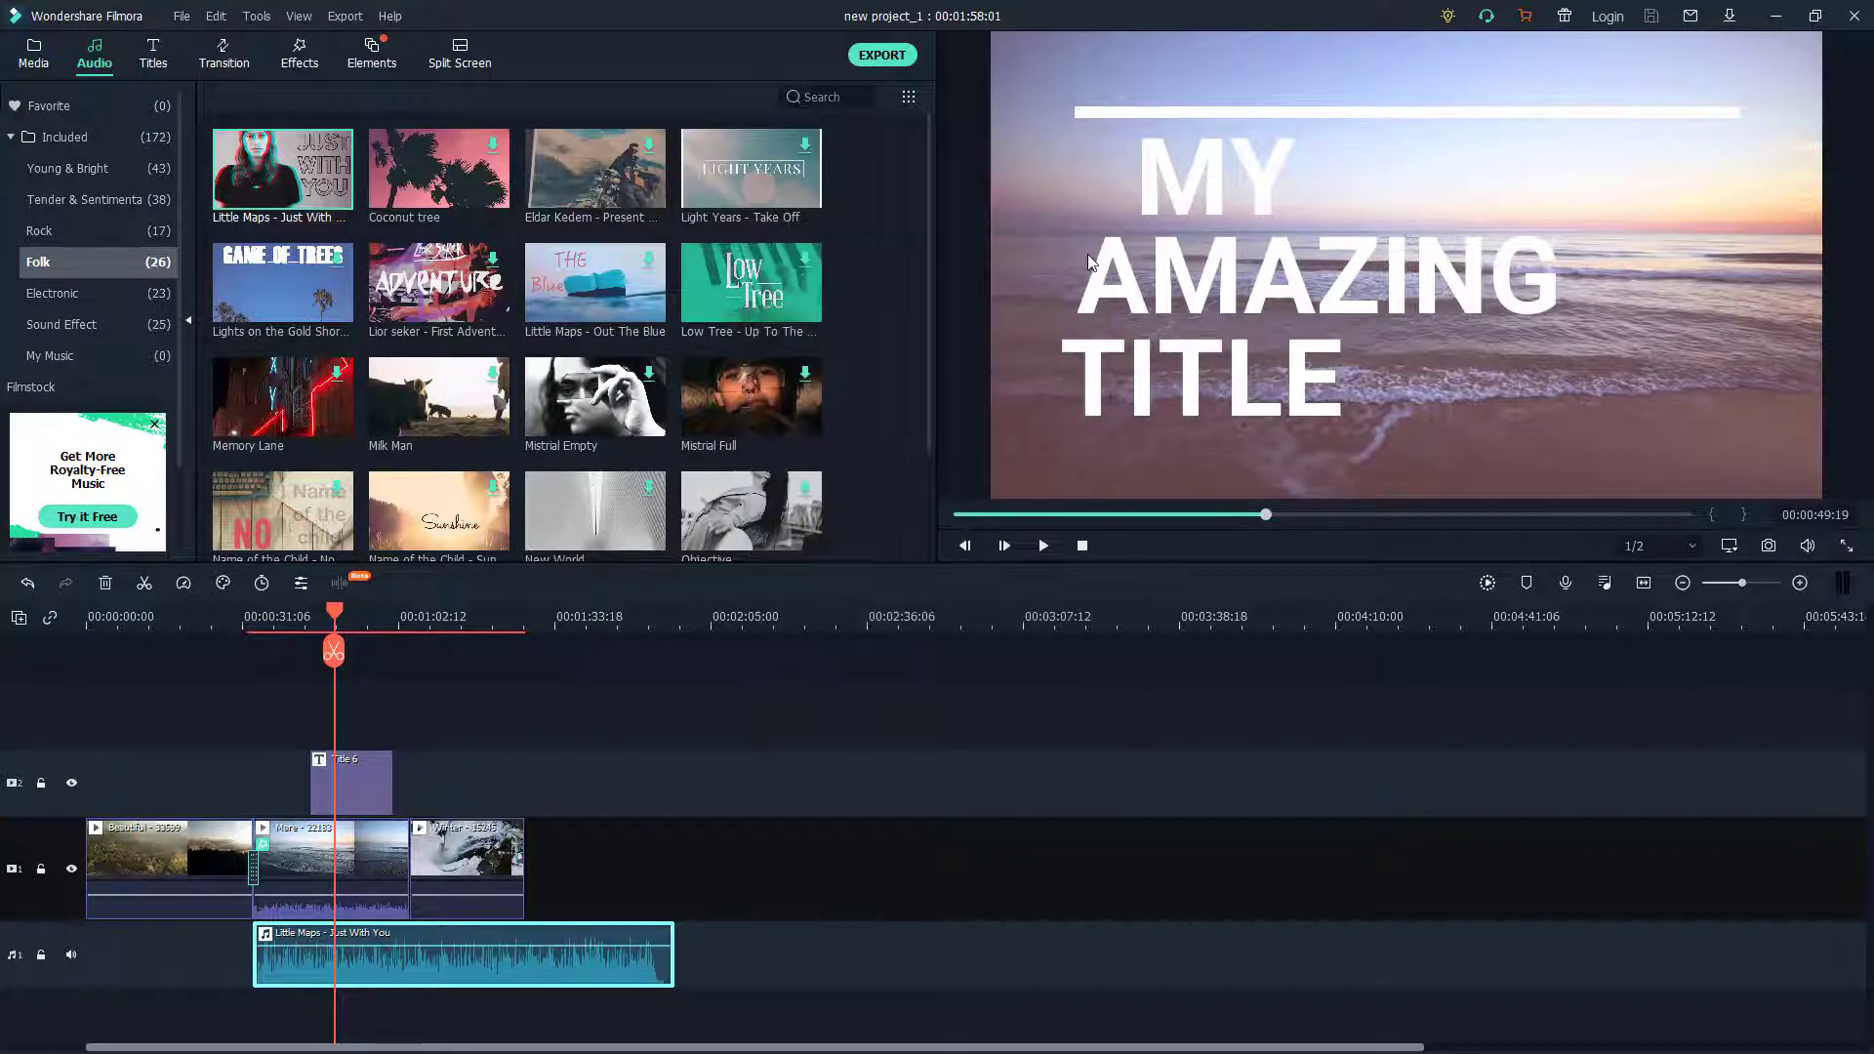
click(115, 172)
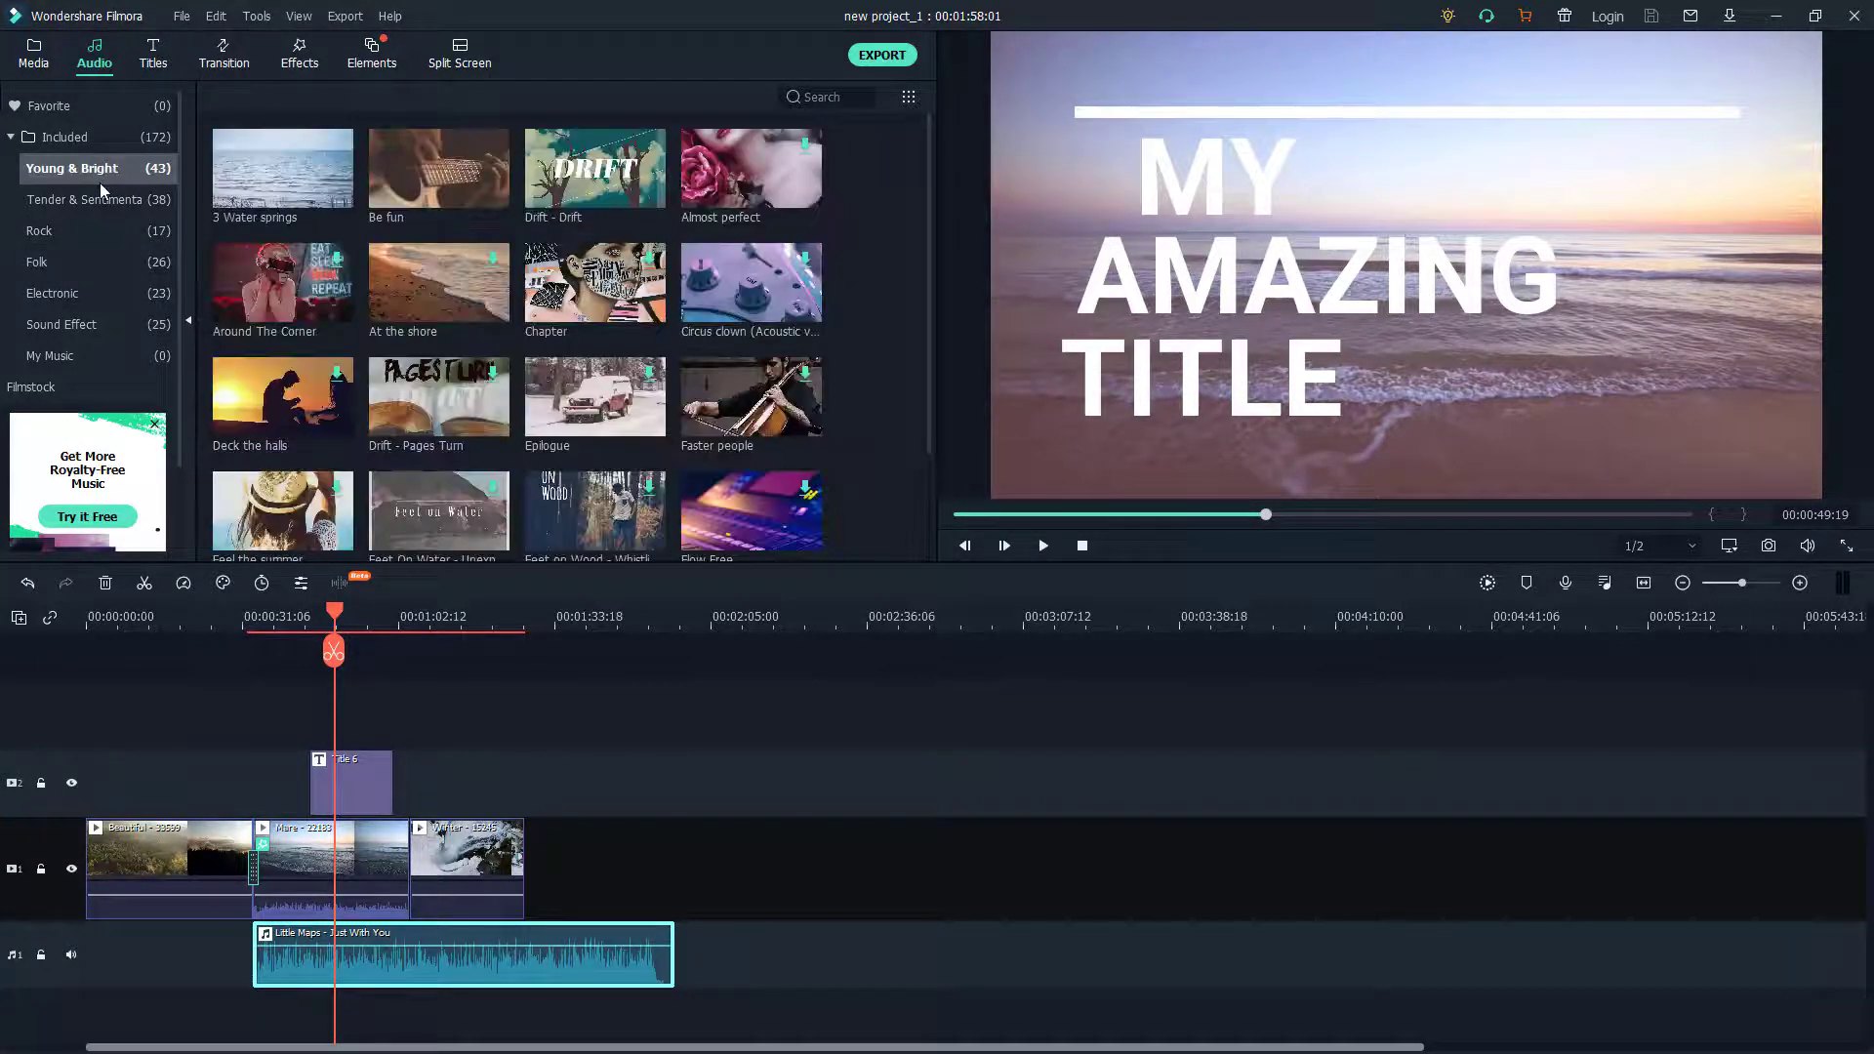
click(152, 57)
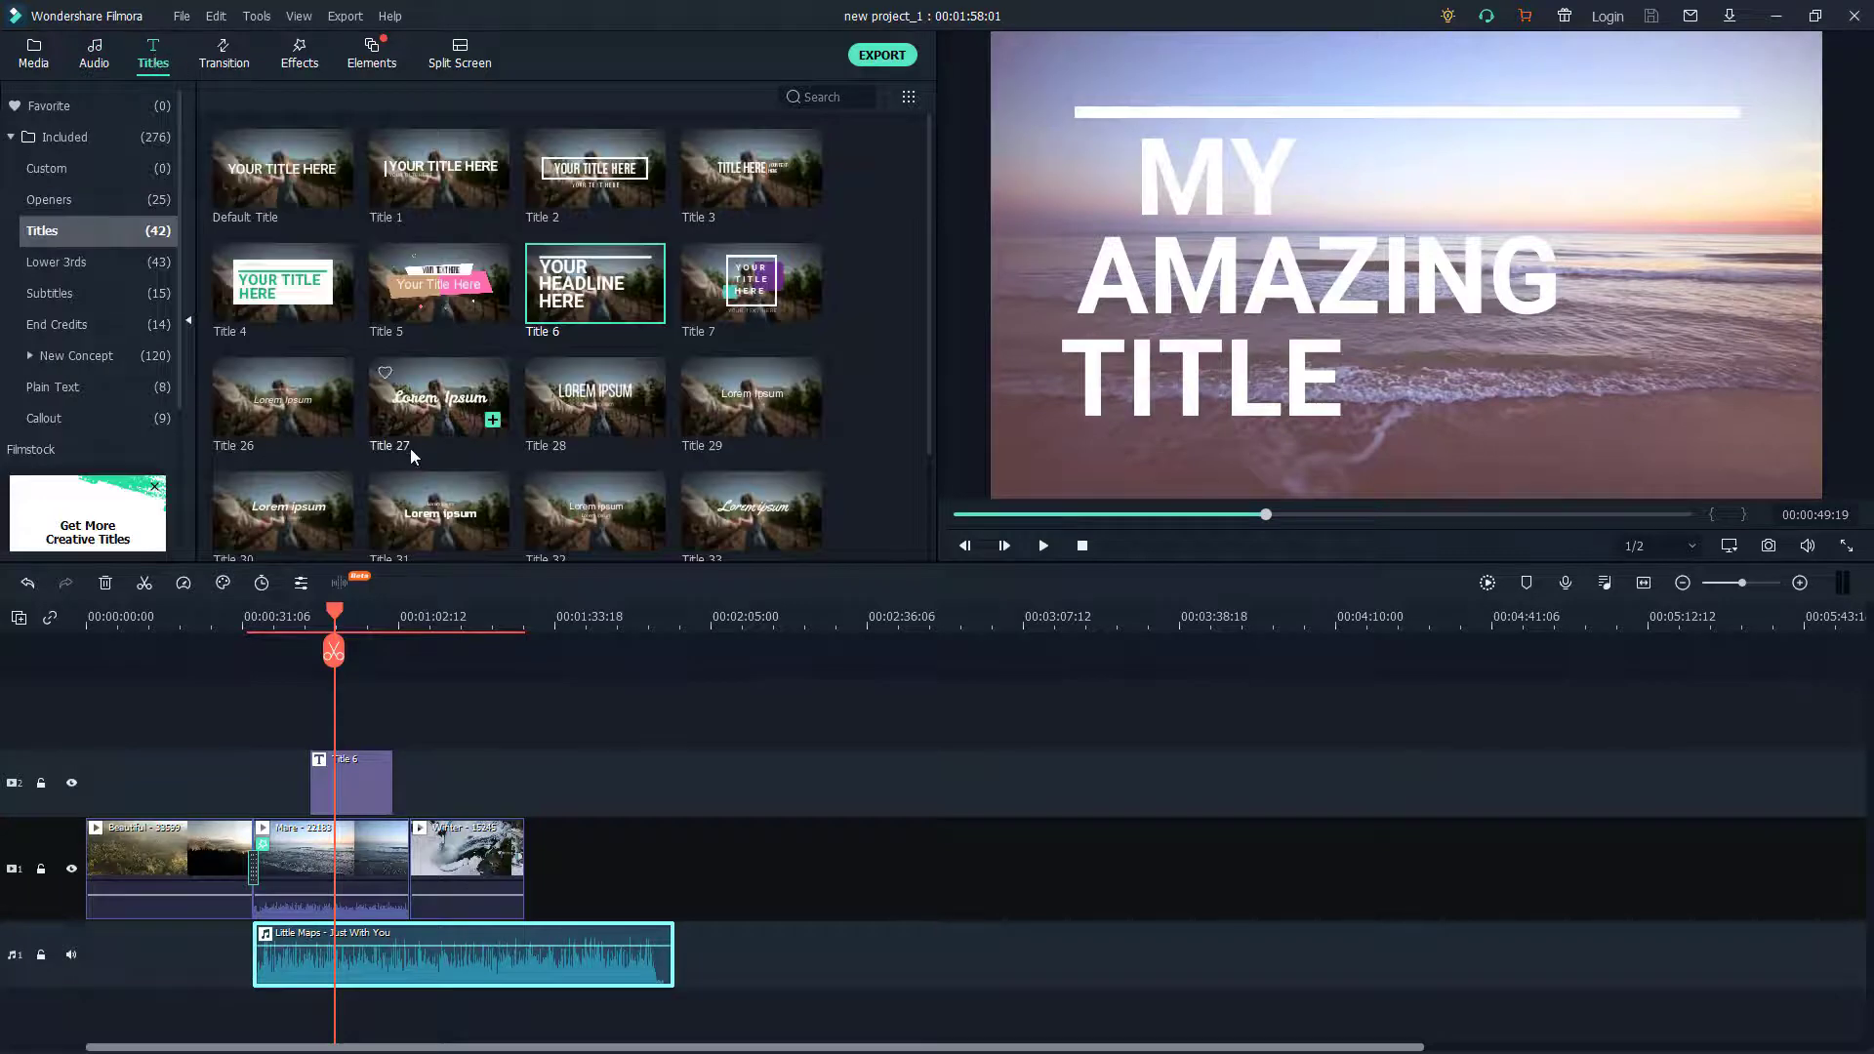
scroll(409, 448, down, 3)
Apply the Strong Glitch effect to the third clip on the first video track
click(300, 57)
scroll(410, 468, down, 15)
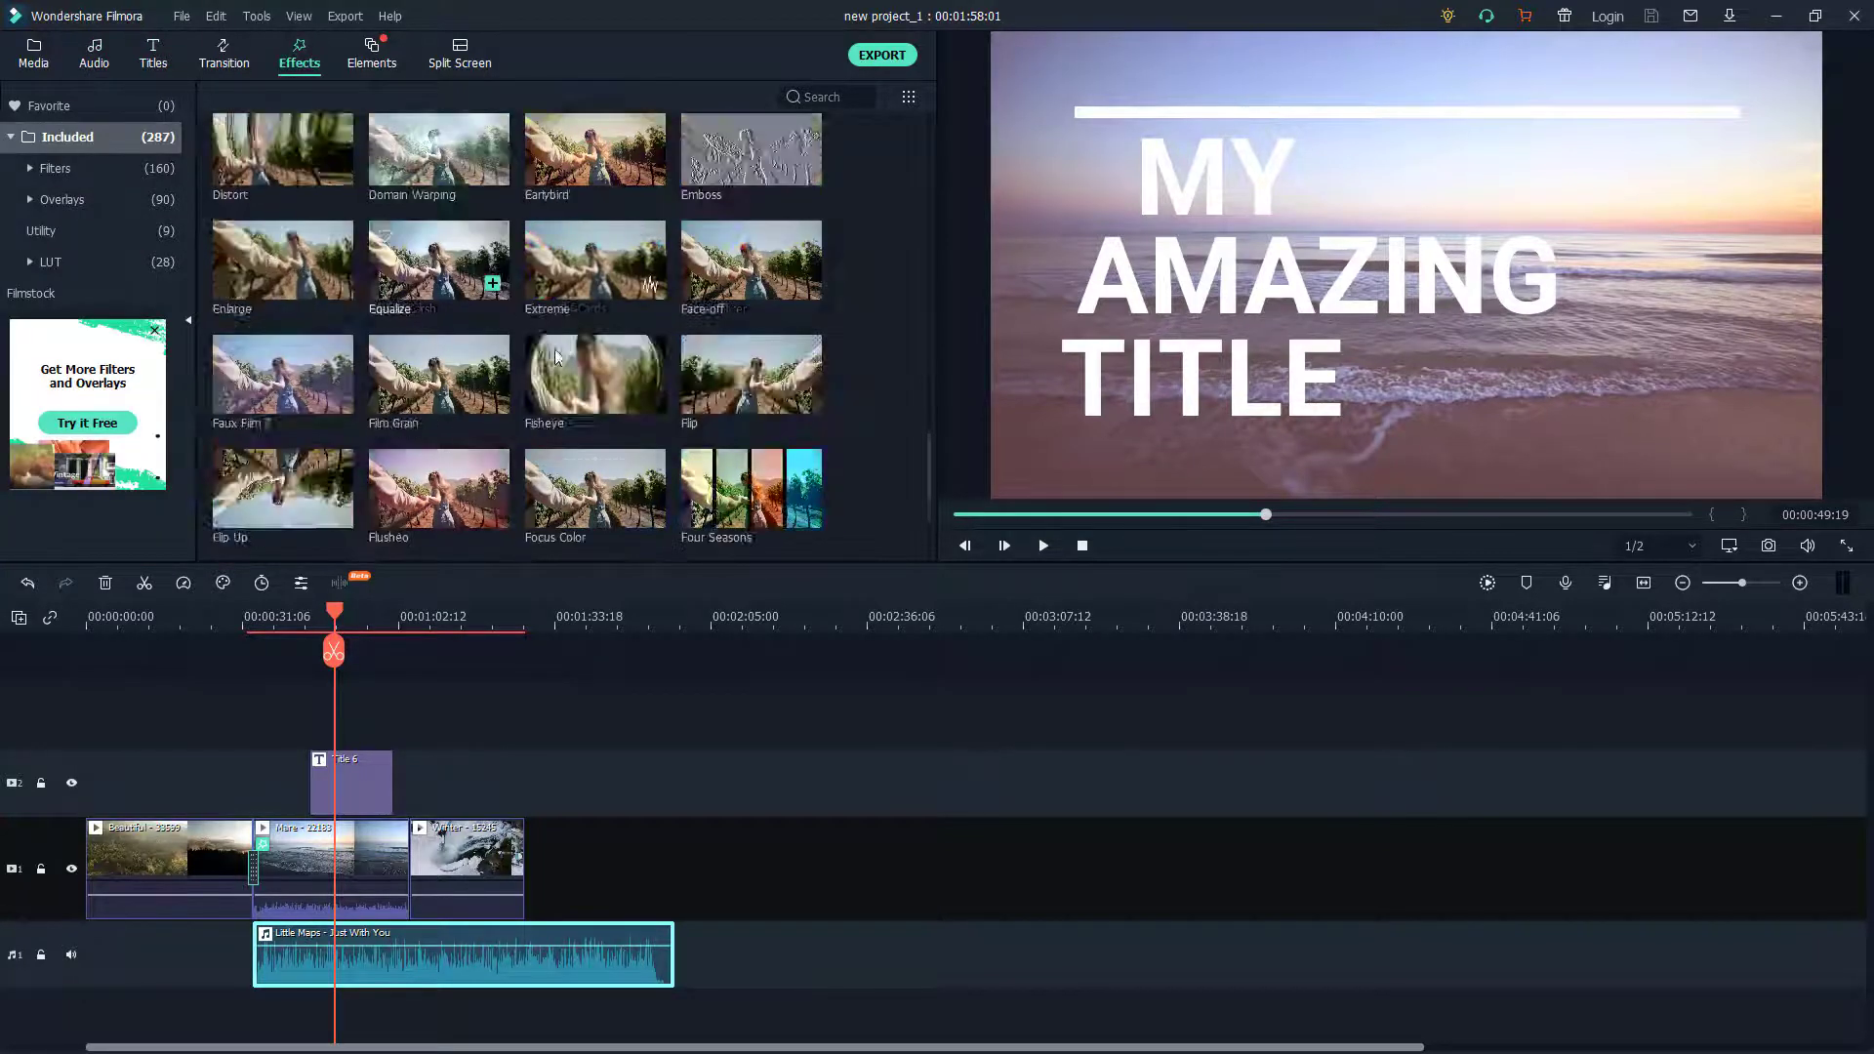
scroll(408, 475, down, 10)
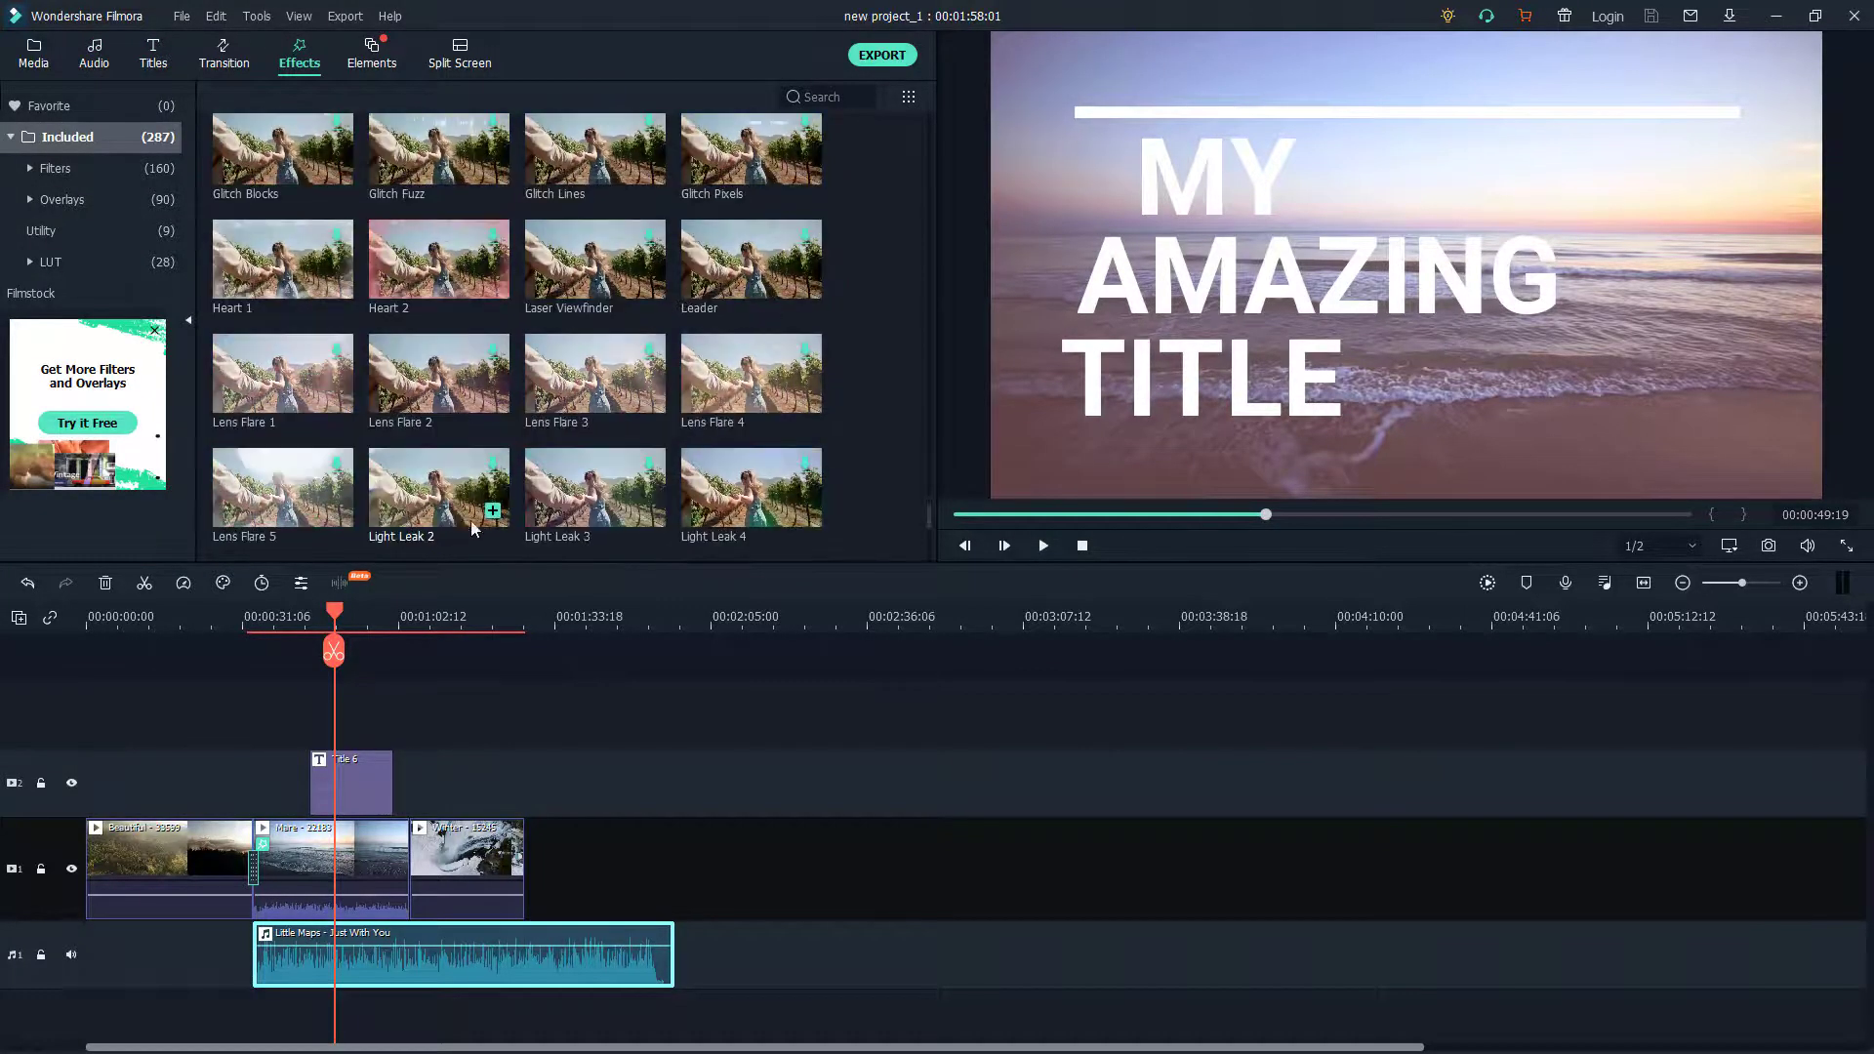
drag(437, 229, 491, 880)
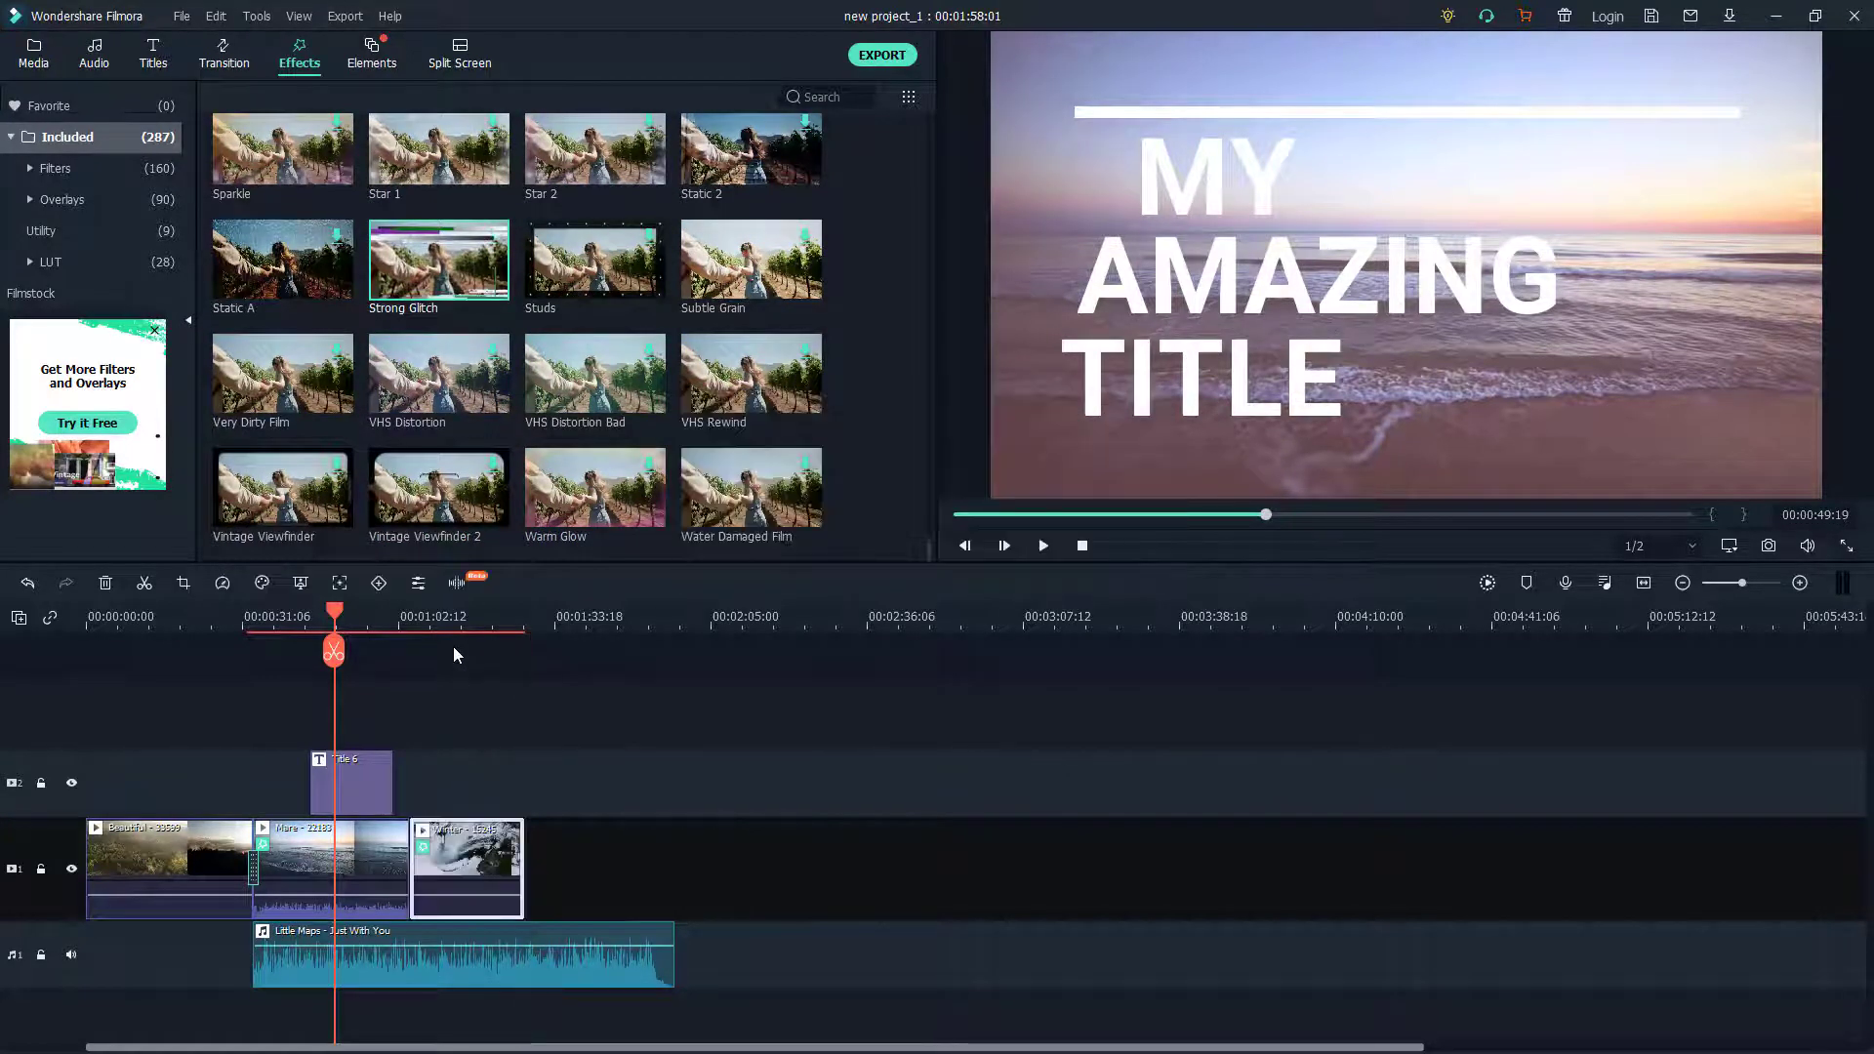
Move the playhead to 00:01:16:04 and place the Studs overlay on the second video track above the third clip
click(465, 616)
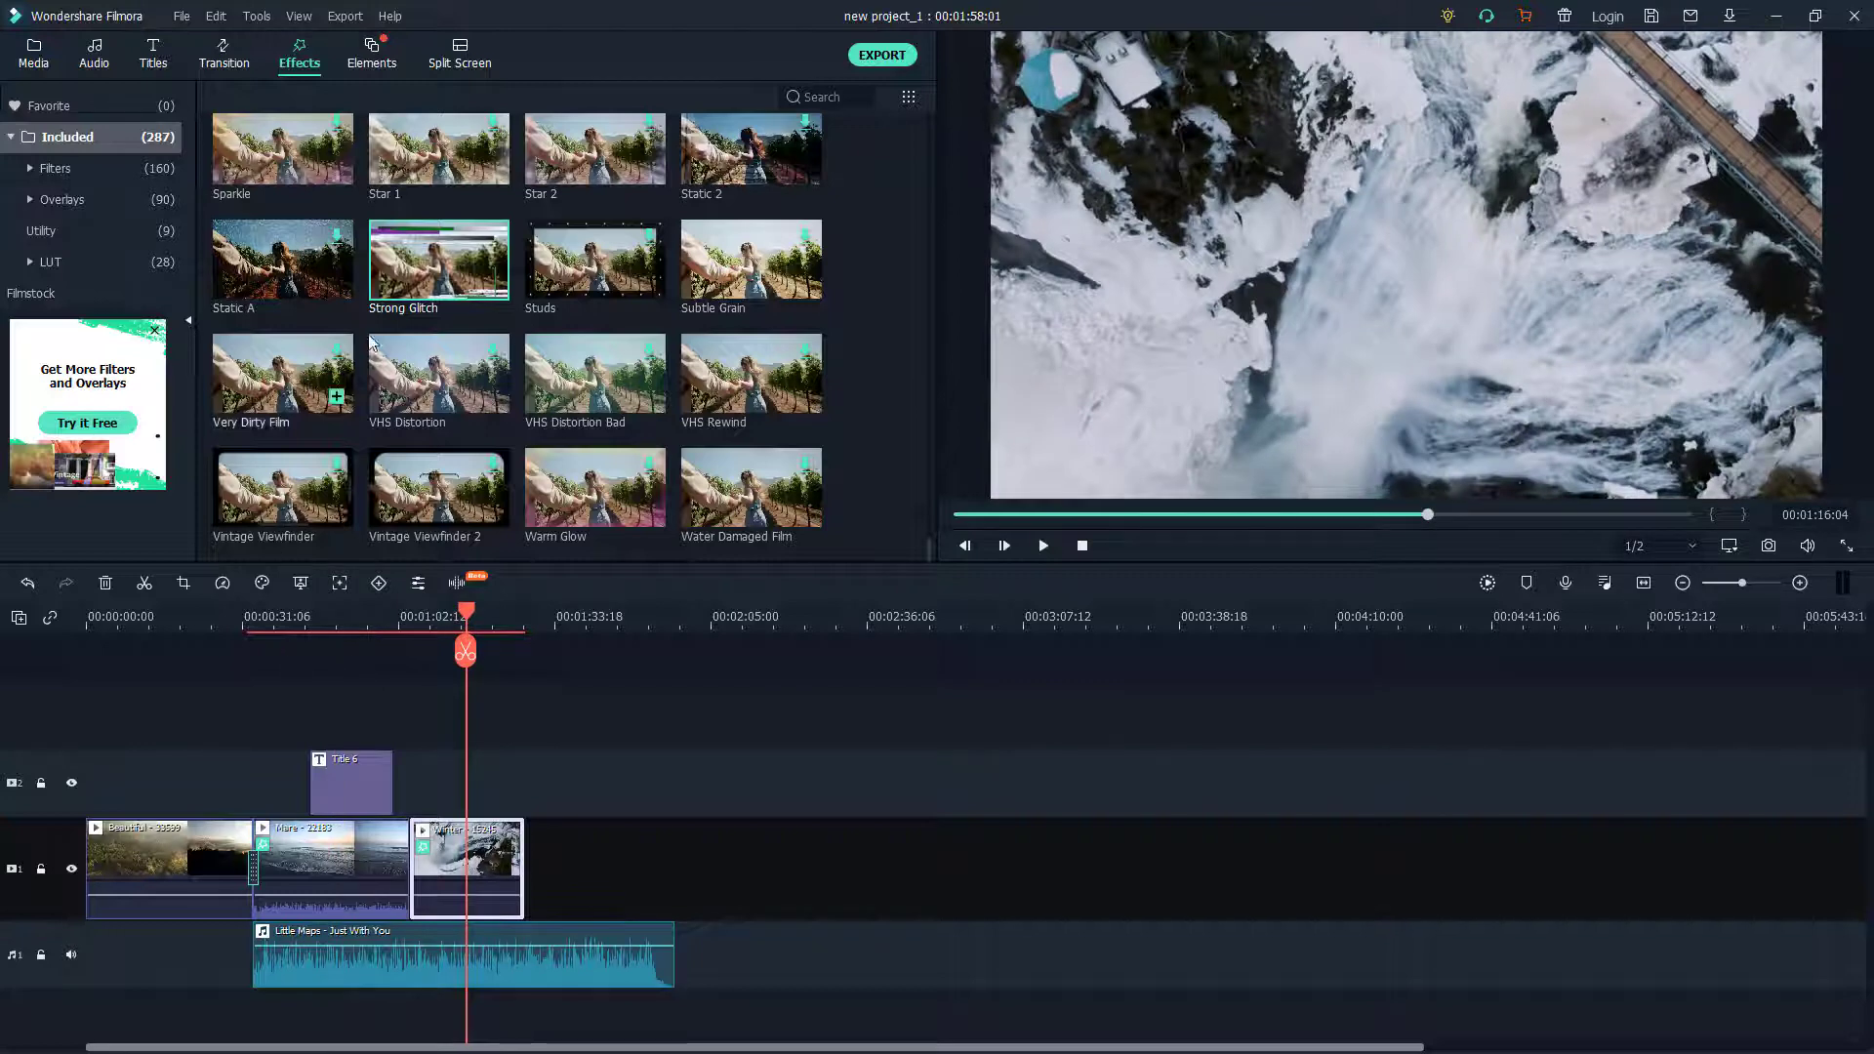
drag(623, 248, 489, 768)
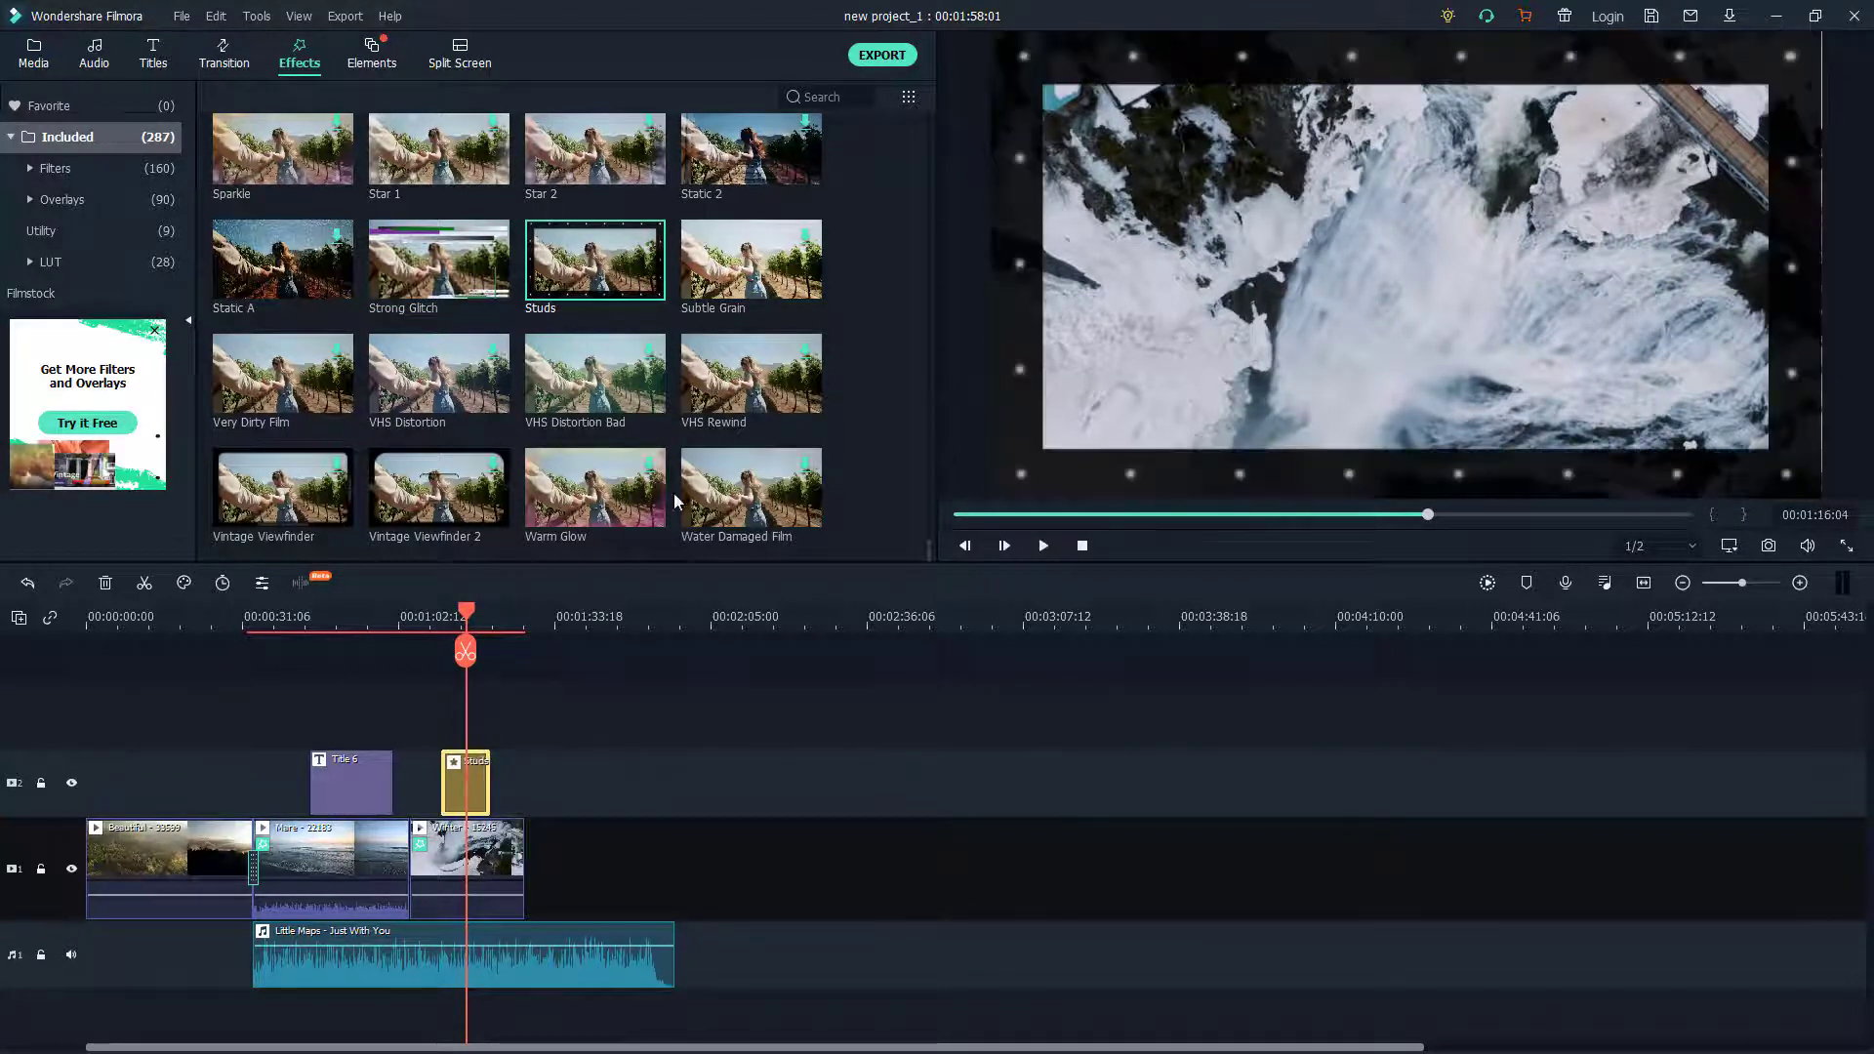
Apply the Subtle Grain and Static 2 effects directly to the third clip on the first video track
drag(707, 256, 494, 845)
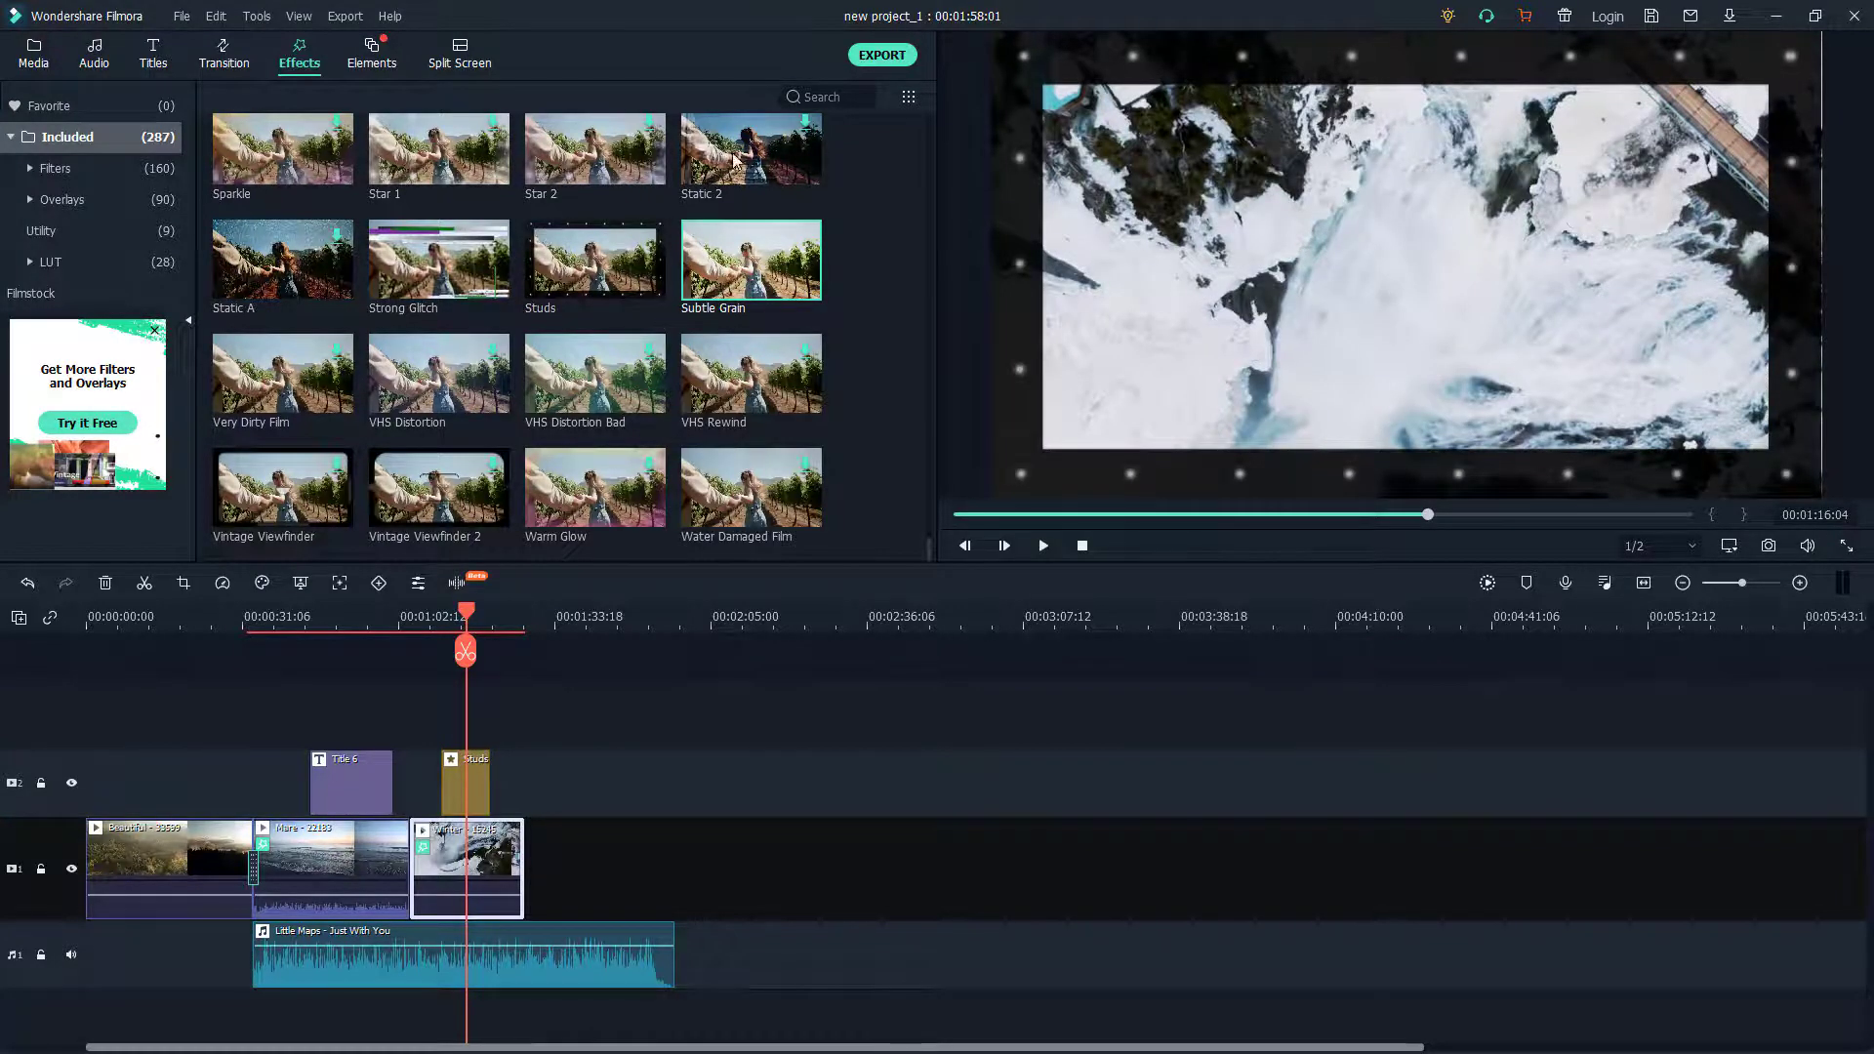
drag(747, 156, 450, 865)
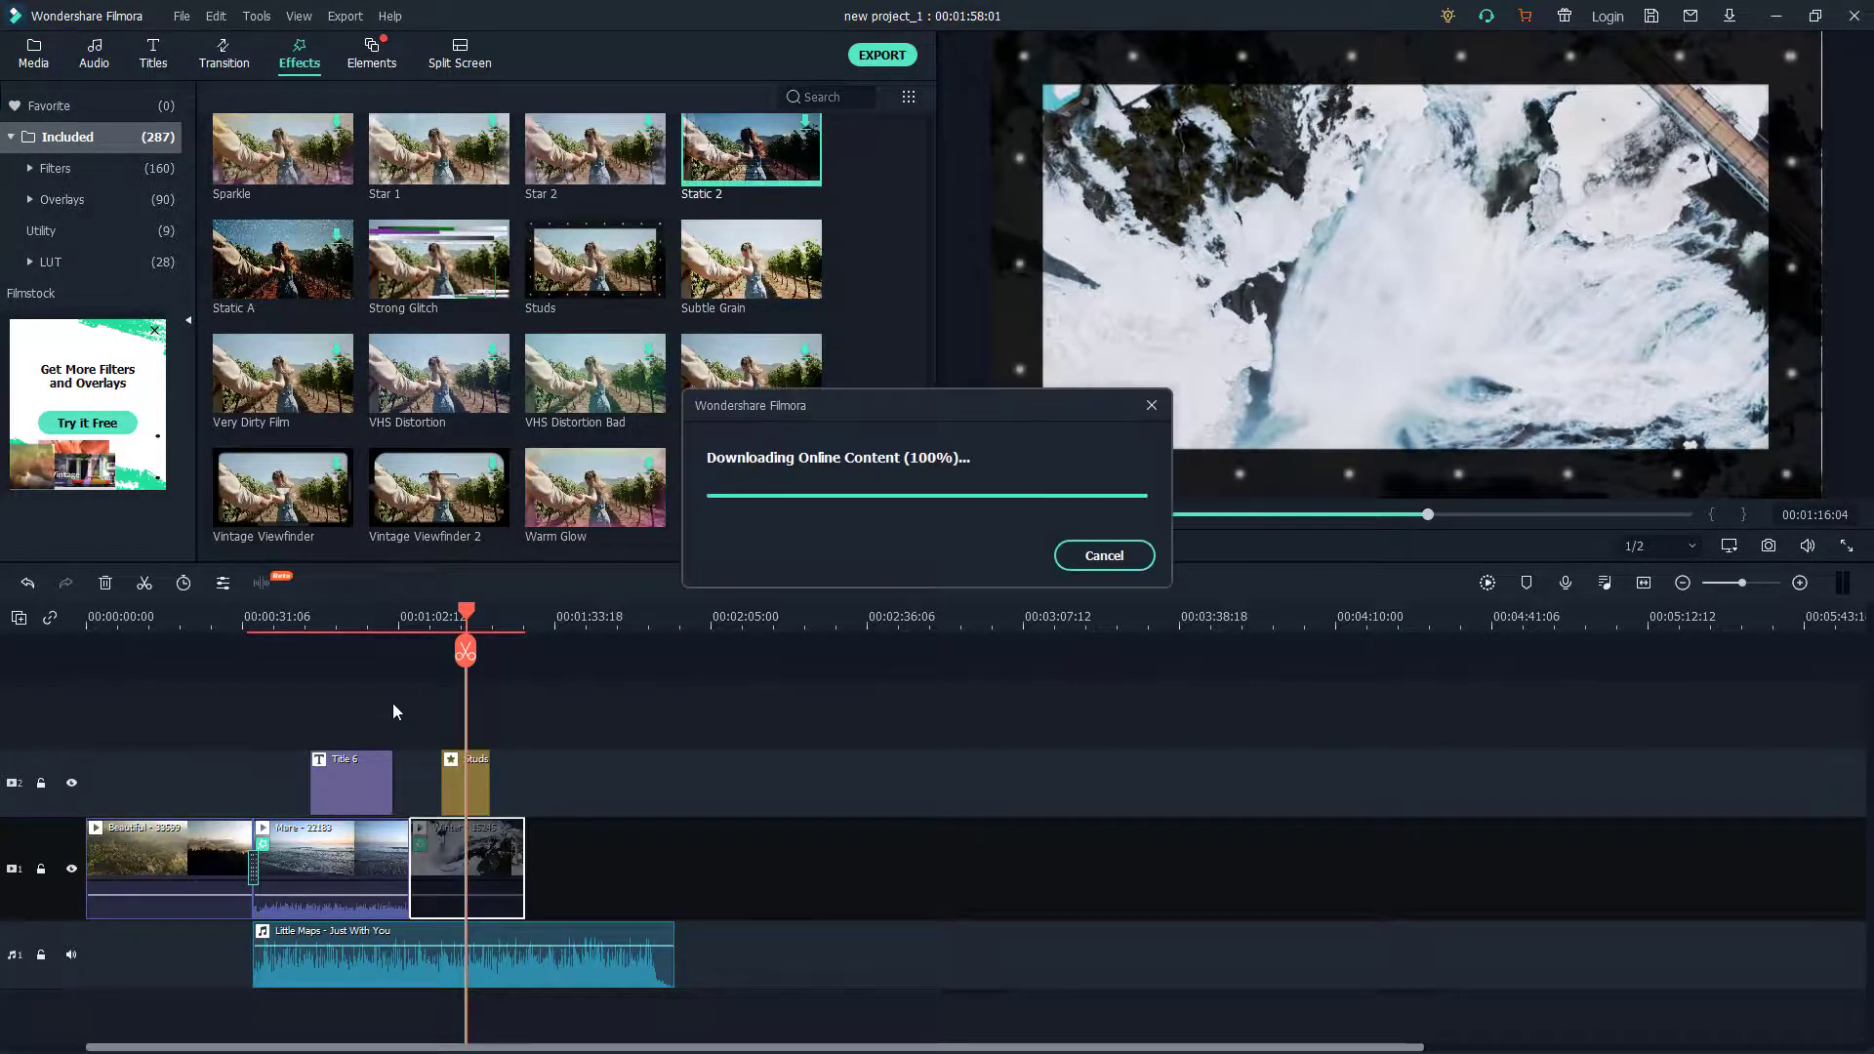